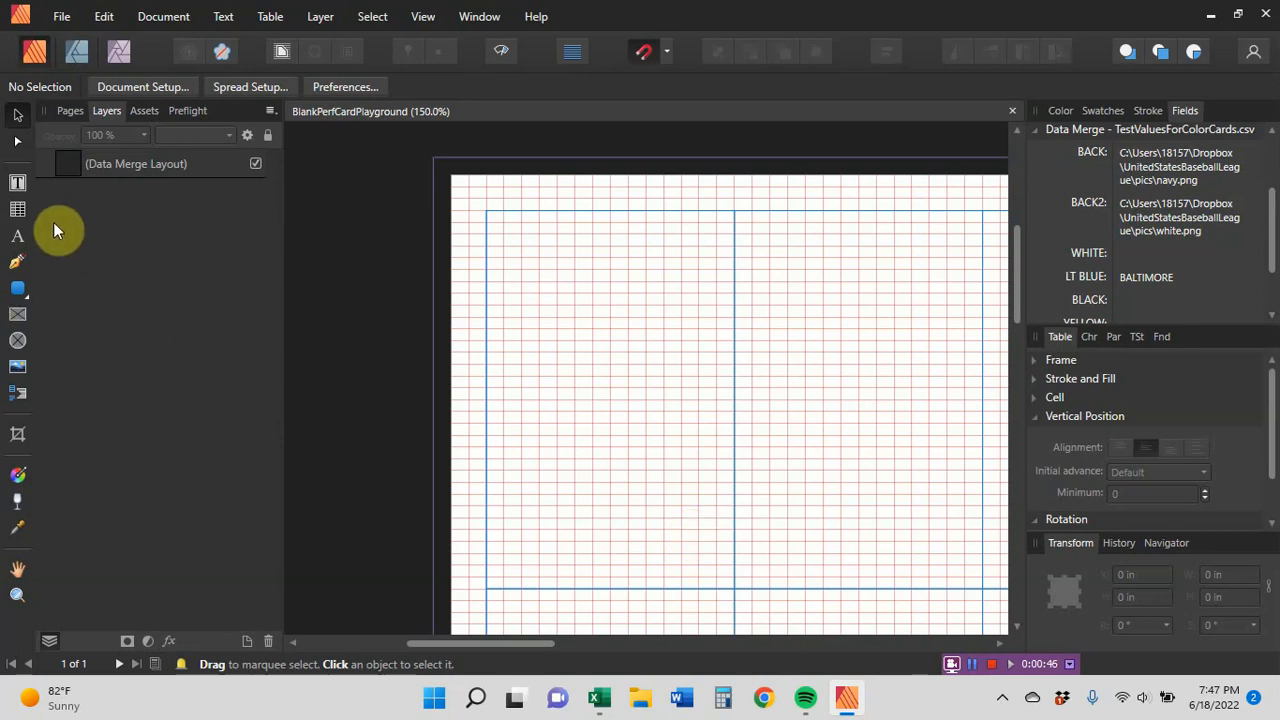
# Draw a rounded rectangle about 1.5 in wide and 0.25 in high near the top of the first card cell
pyautogui.click(17, 288)
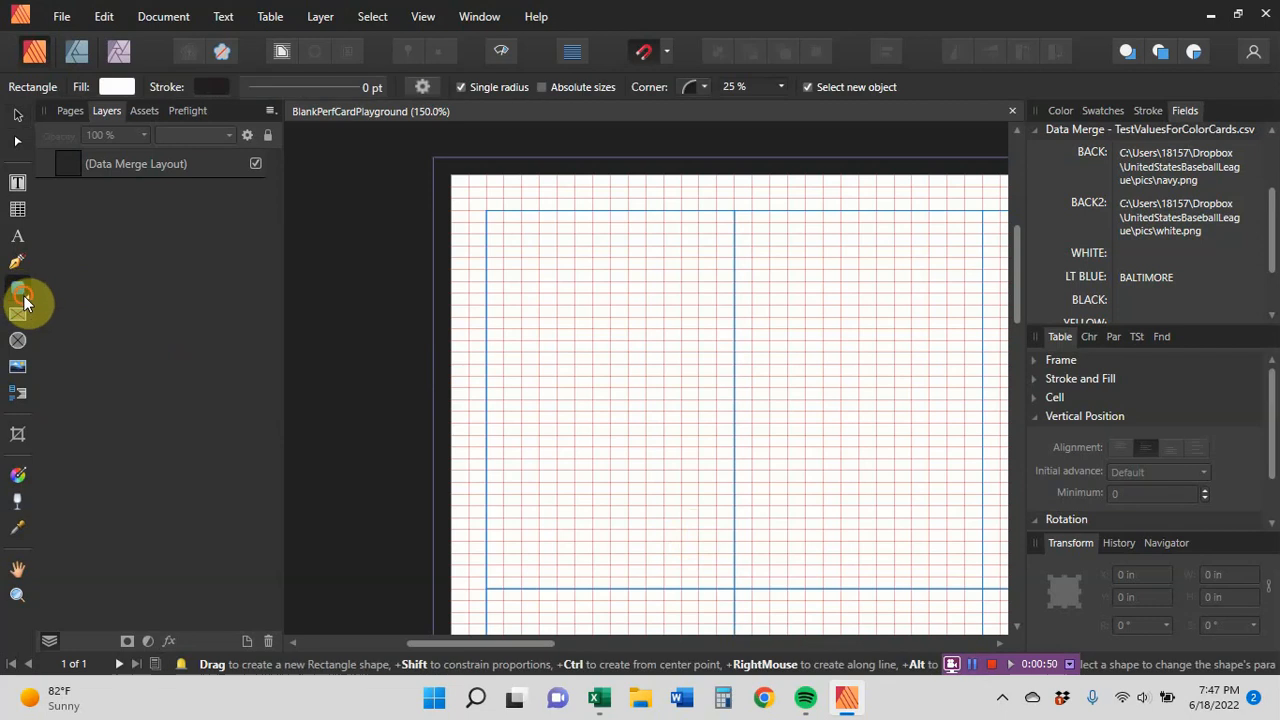
pyautogui.click(23, 298)
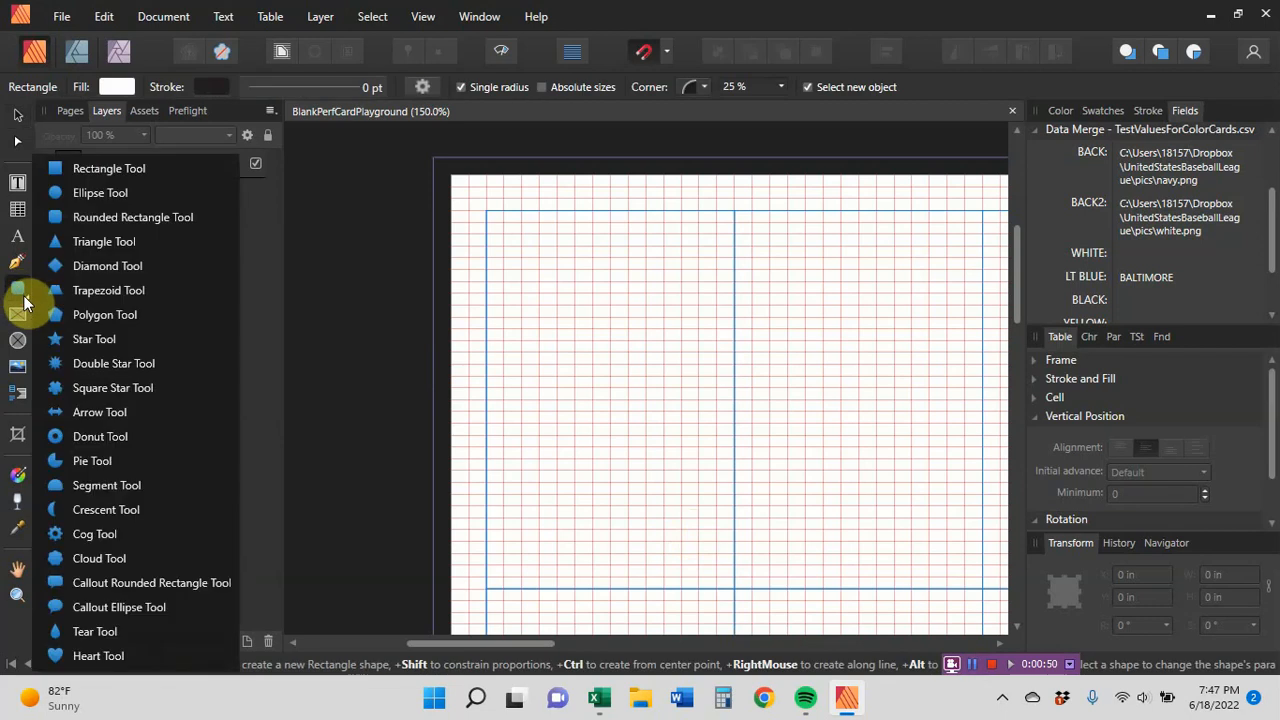
pyautogui.click(98, 220)
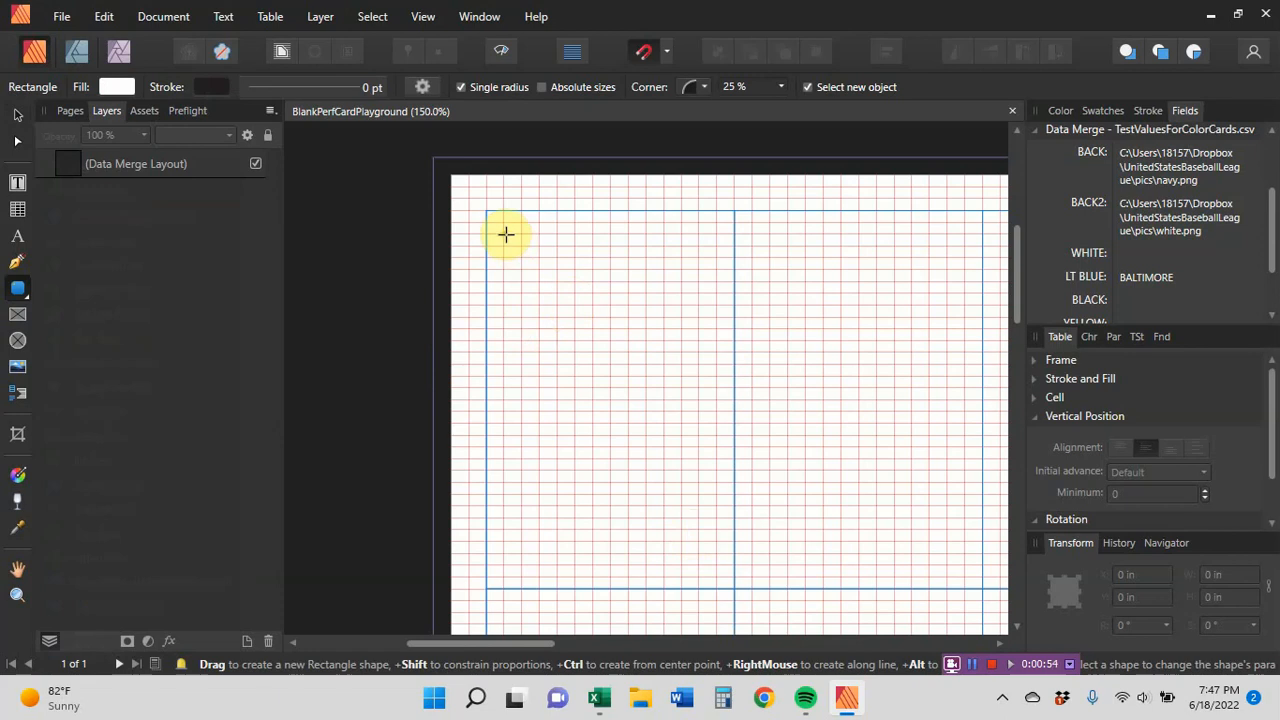
pyautogui.moveTo(504, 222); pyautogui.dragTo(711, 260)
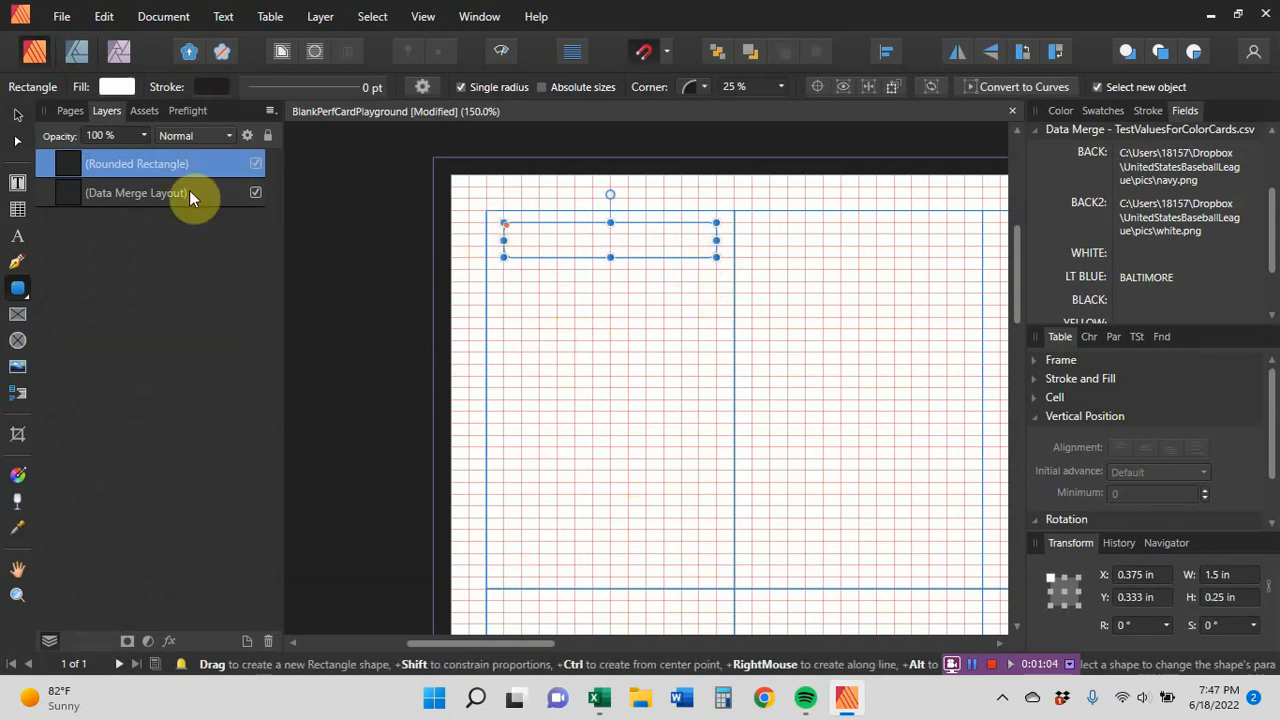
# Set the rounded rectangle's corner radius to 50%
pyautogui.click(745, 91)
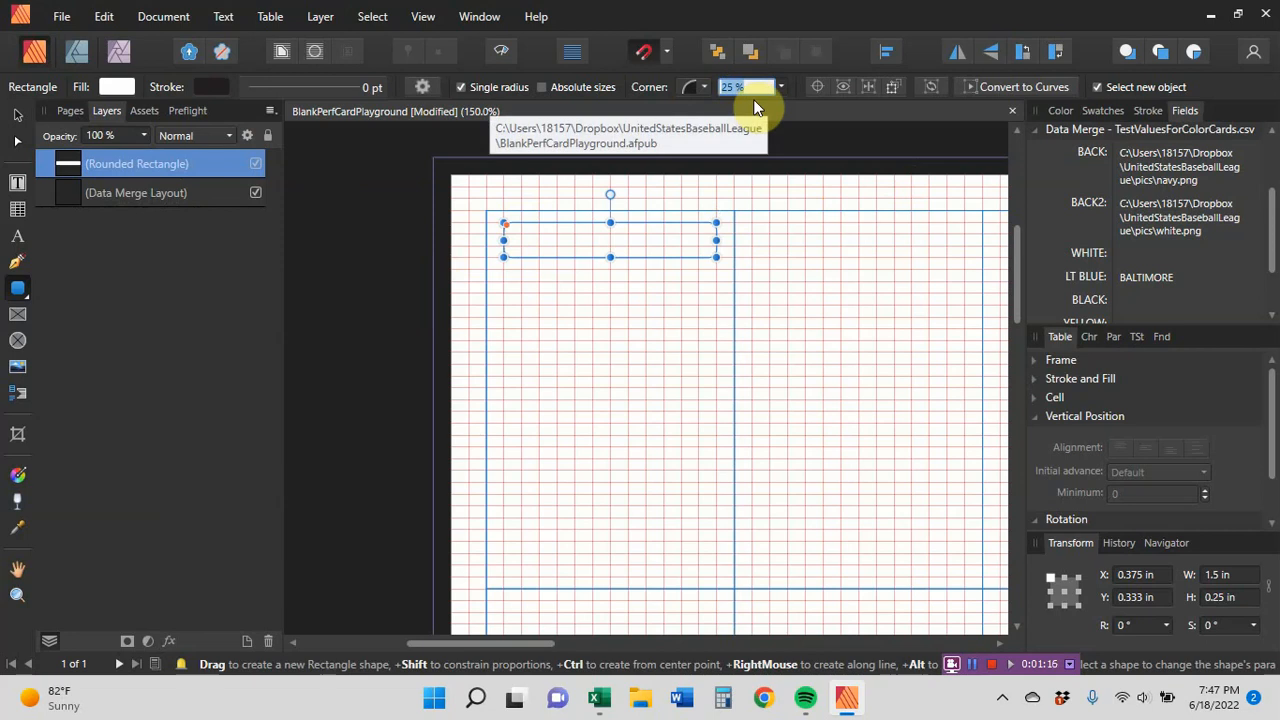
pyautogui.write('30')
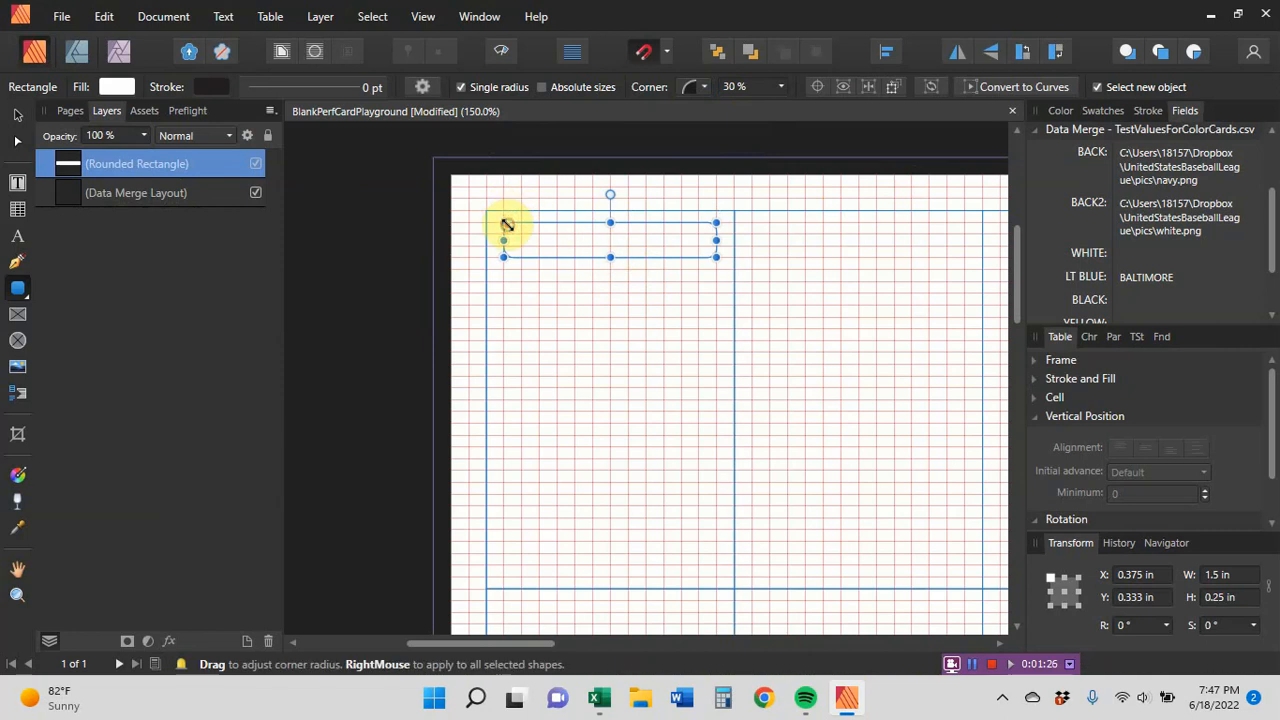
pyautogui.moveTo(506, 224); pyautogui.dragTo(511, 228)
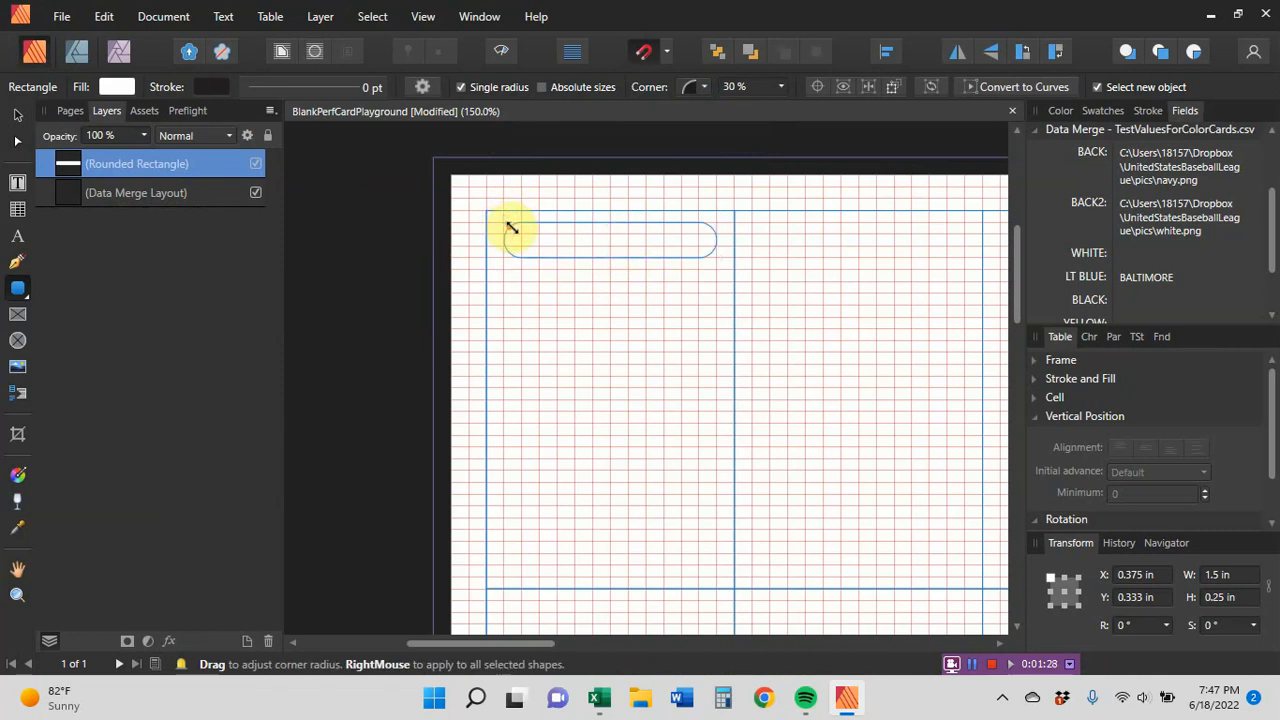
pyautogui.moveTo(511, 228); pyautogui.dragTo(508, 227)
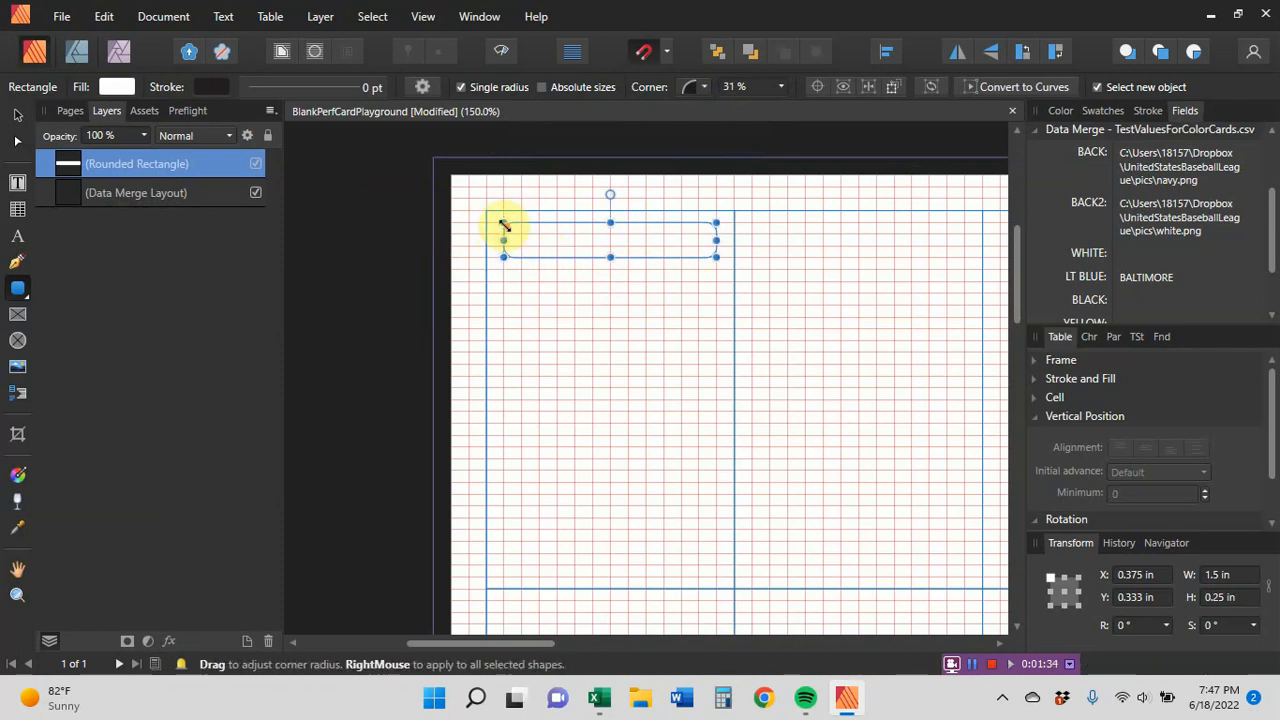
pyautogui.moveTo(505, 226); pyautogui.dragTo(514, 232)
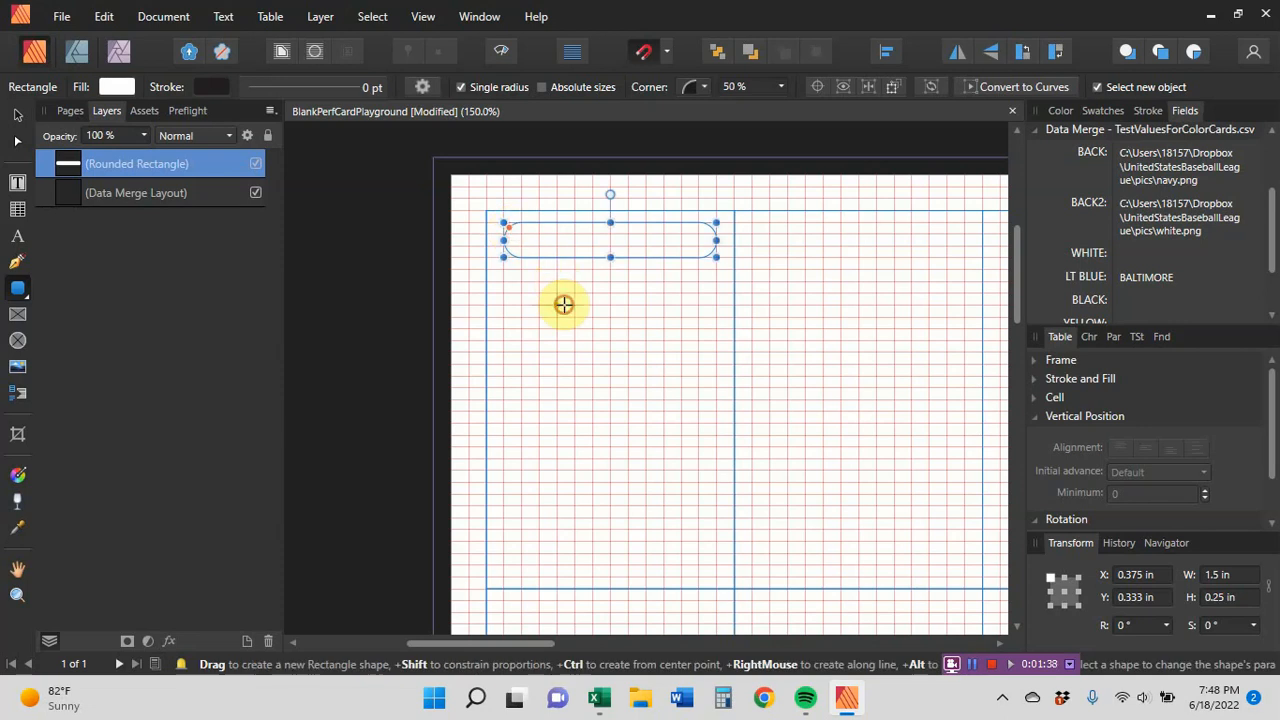
pyautogui.click(563, 304)
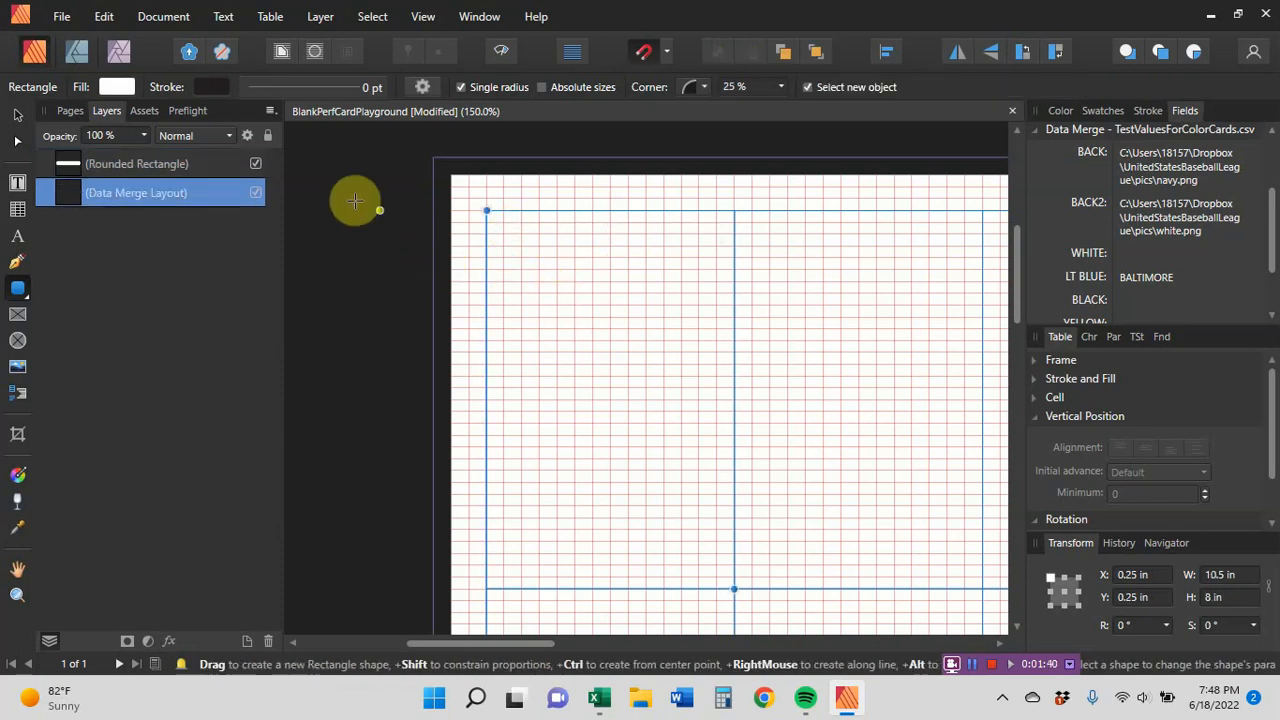
# Try a blue fill on the rounded rectangle, set its fill to none, and convert it to a picture frame
pyautogui.click(146, 163)
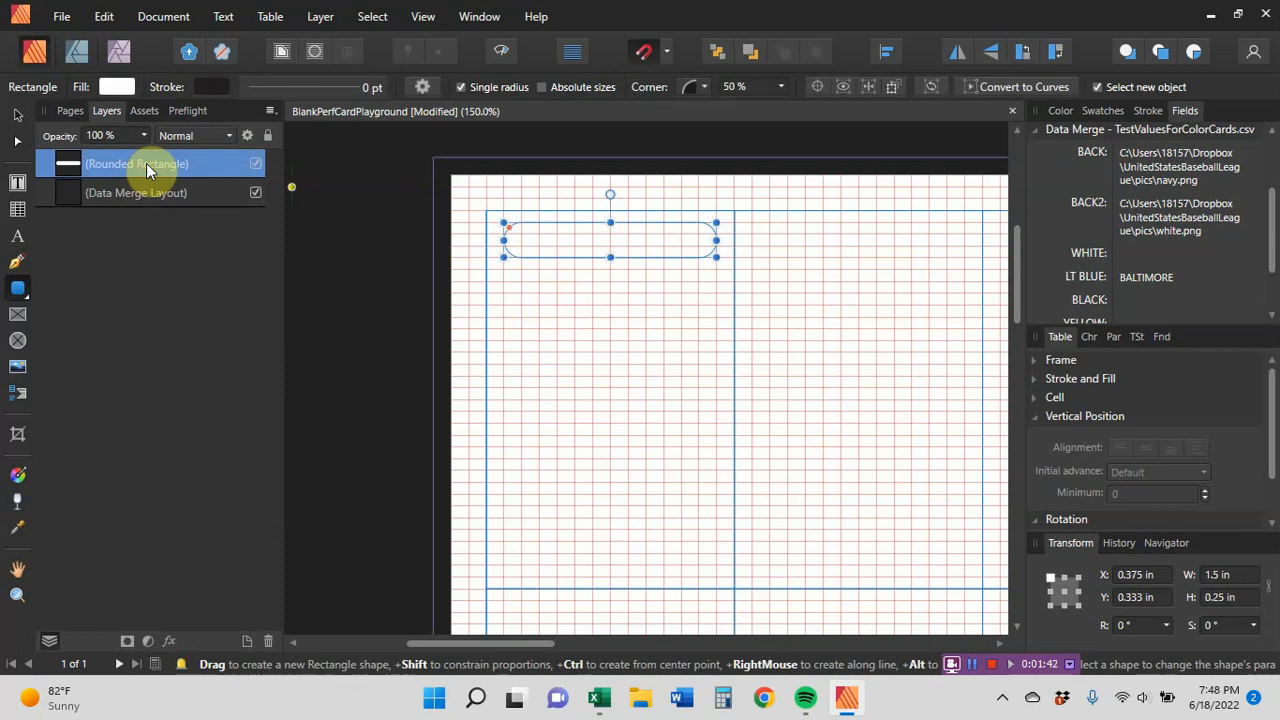
pyautogui.click(123, 87)
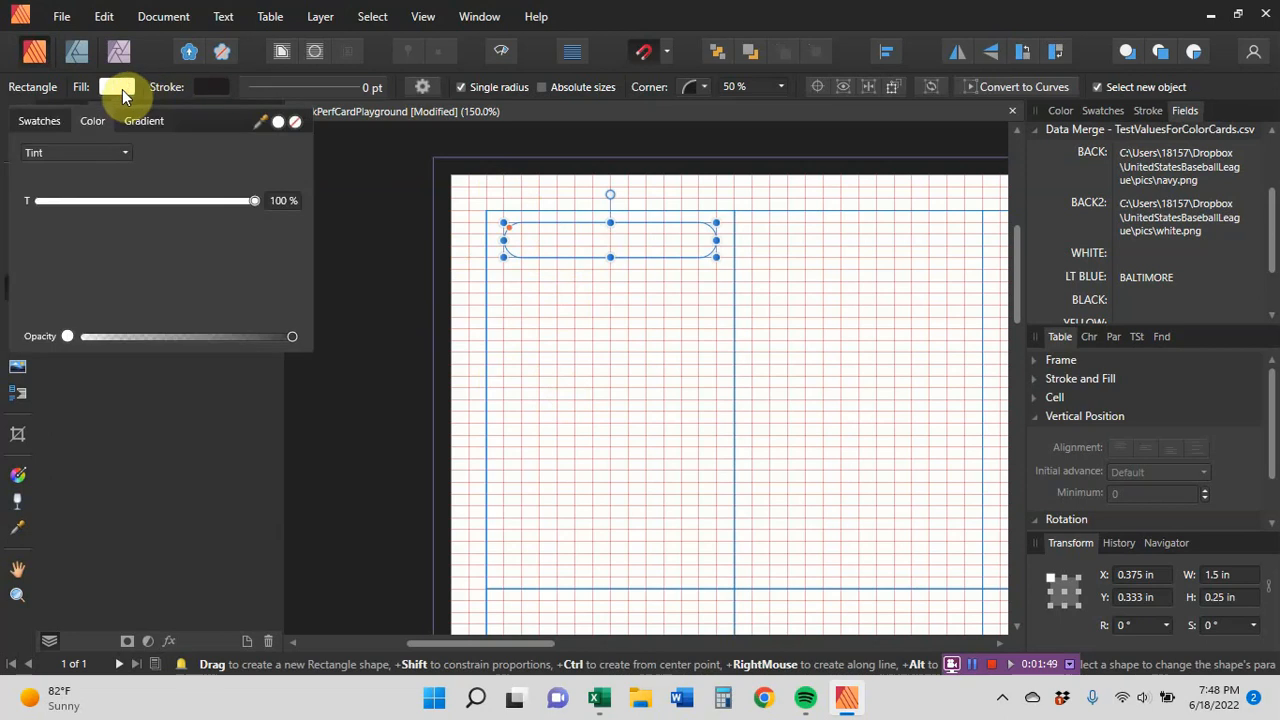
pyautogui.click(45, 123)
pyautogui.click(164, 204)
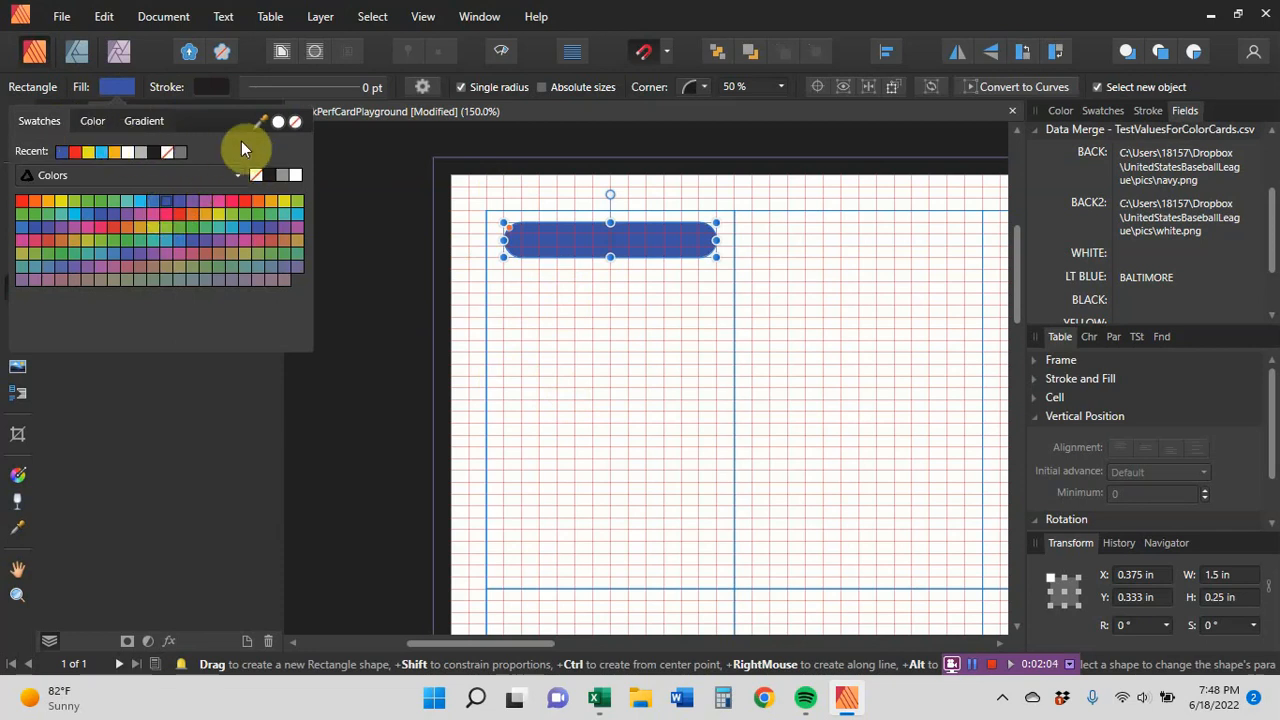
pyautogui.click(293, 122)
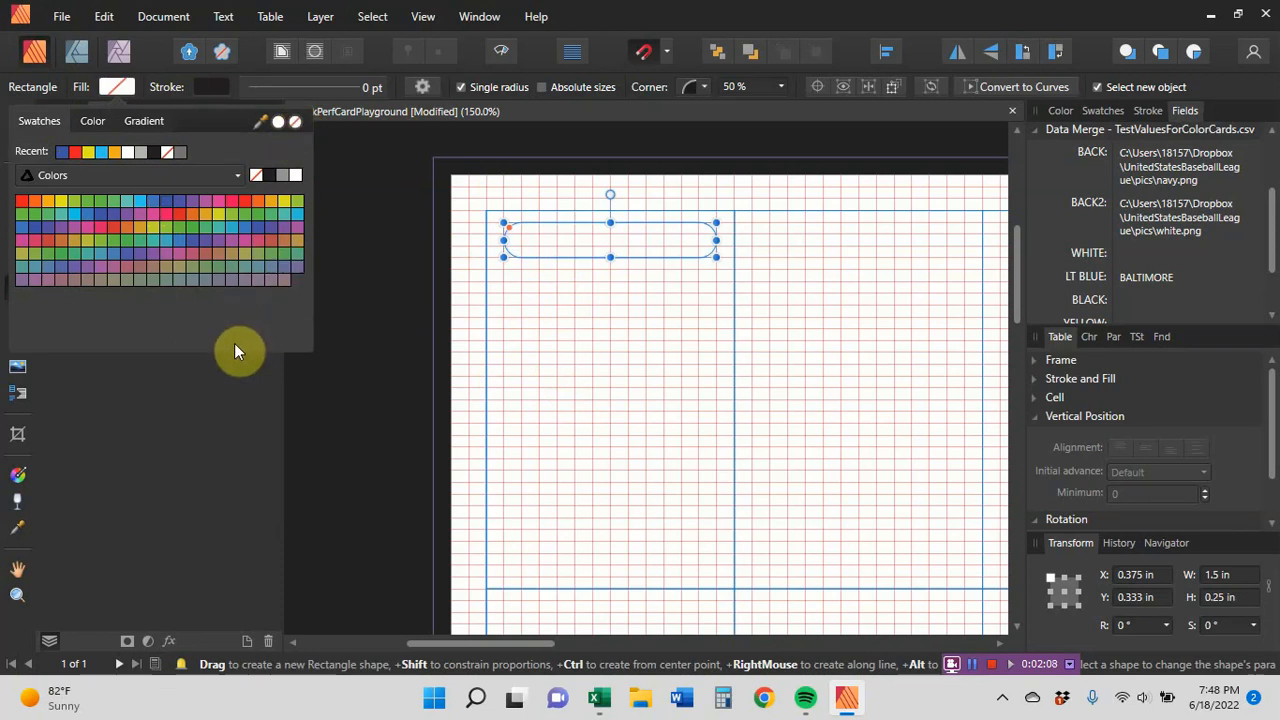
pyautogui.click(318, 20)
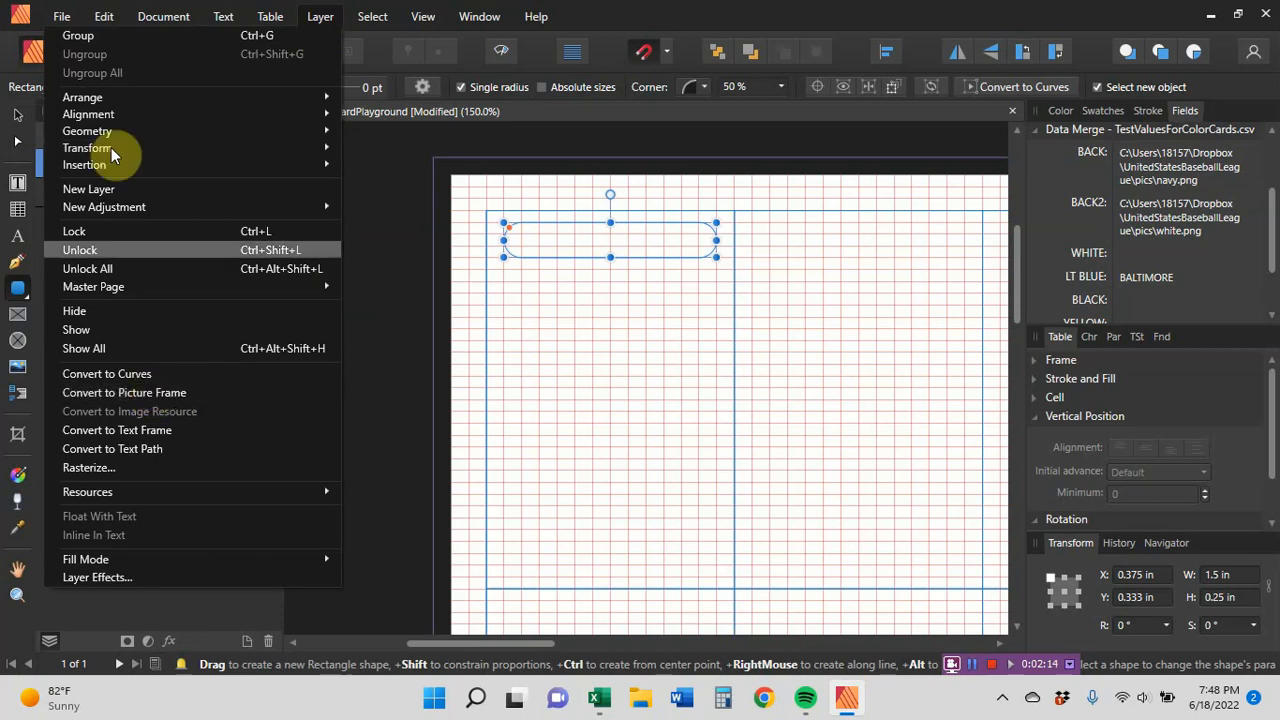
pyautogui.click(144, 394)
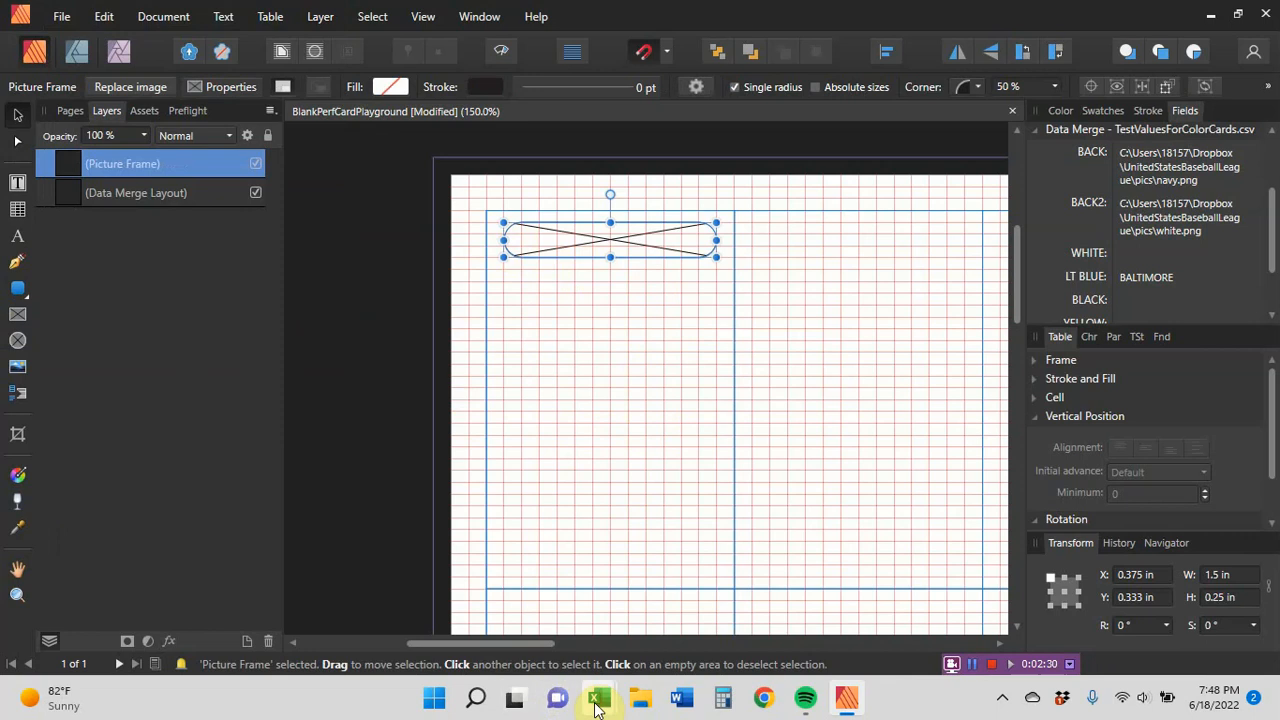
# Switch to the TestValuesForColorCards workbook in Excel and widen the BACK column to show the full image paths
pyautogui.moveTo(597, 706)
pyautogui.click(644, 626)
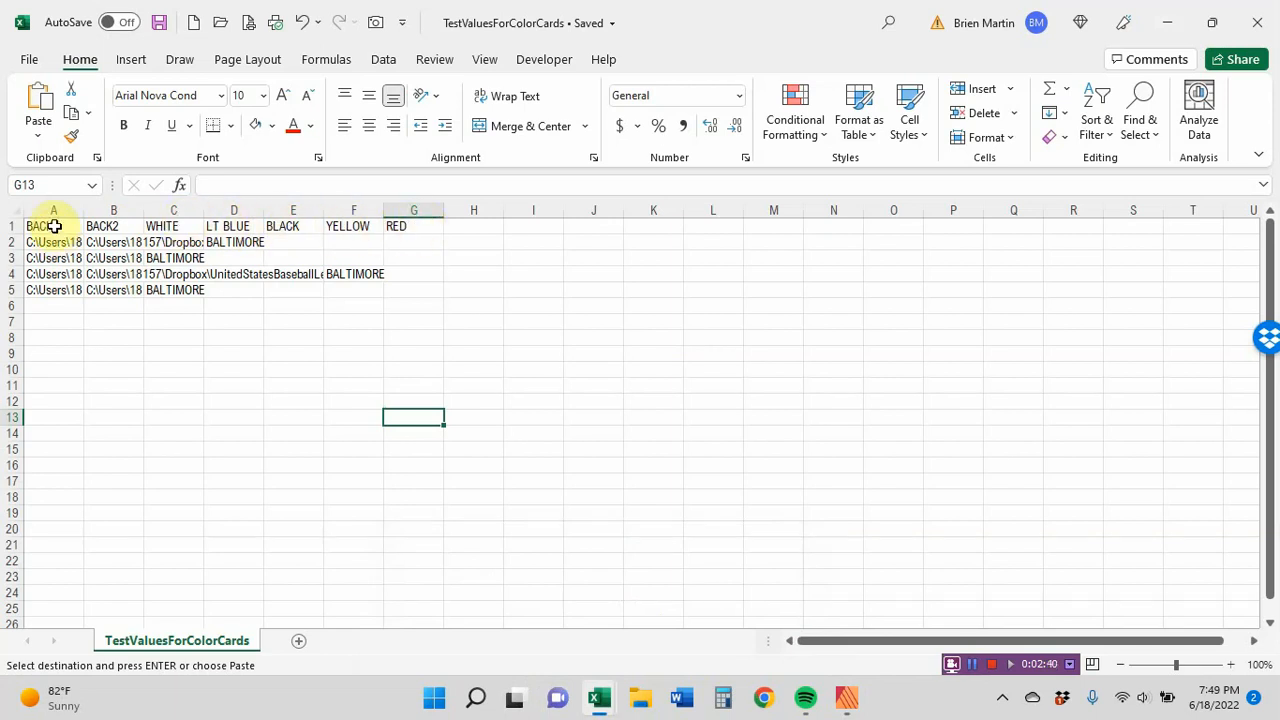
pyautogui.moveTo(84, 213); pyautogui.dragTo(442, 220)
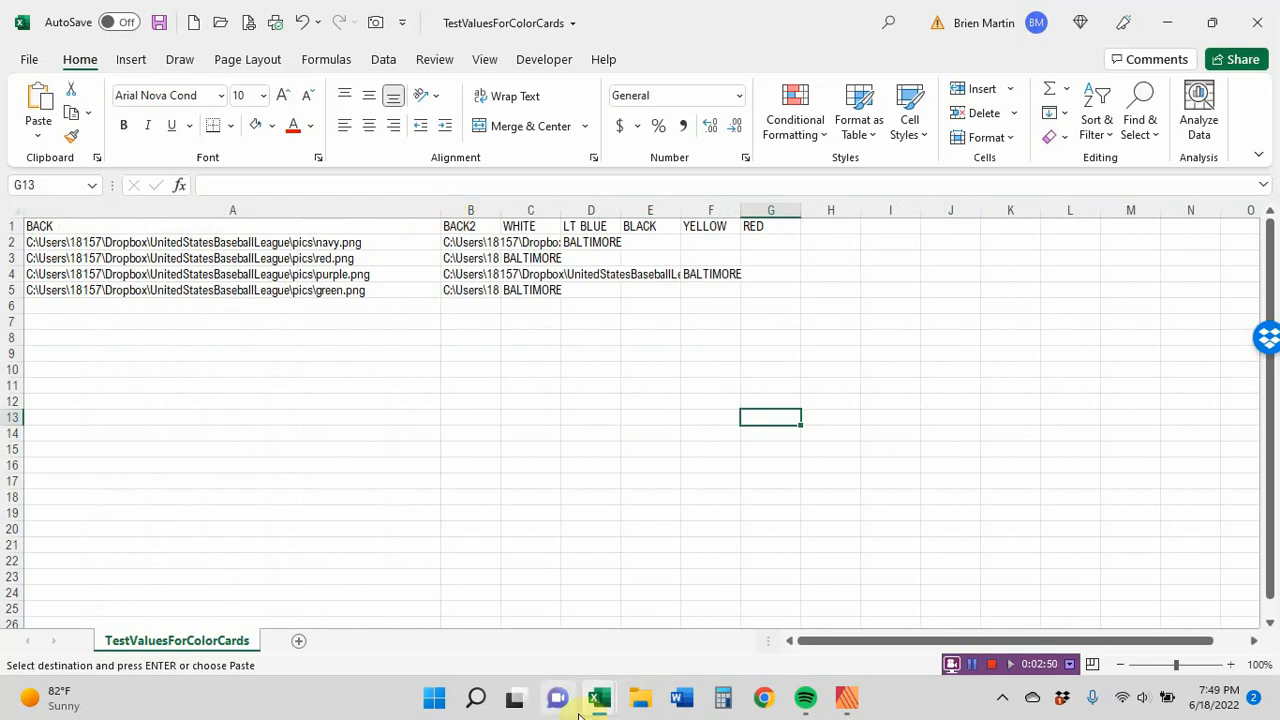
# Switch to the Book2 workbook and copy the red merged block at C3:F6
pyautogui.moveTo(620, 697)
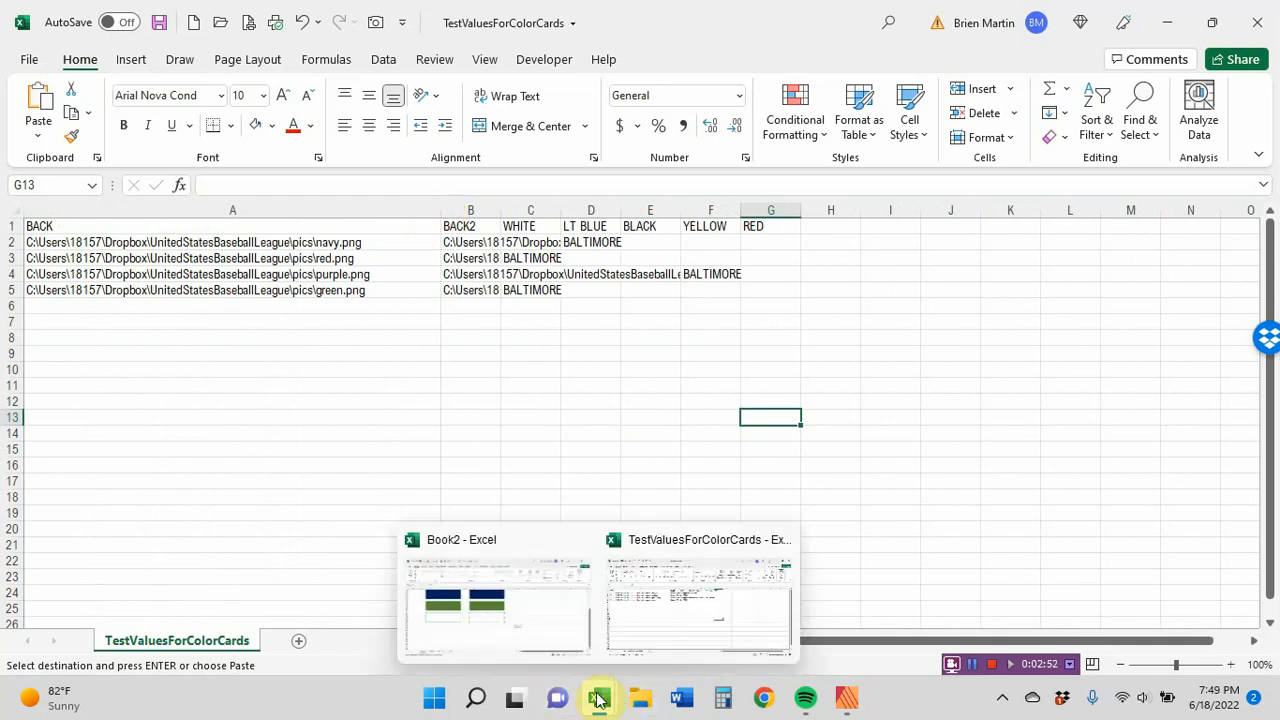
pyautogui.click(548, 625)
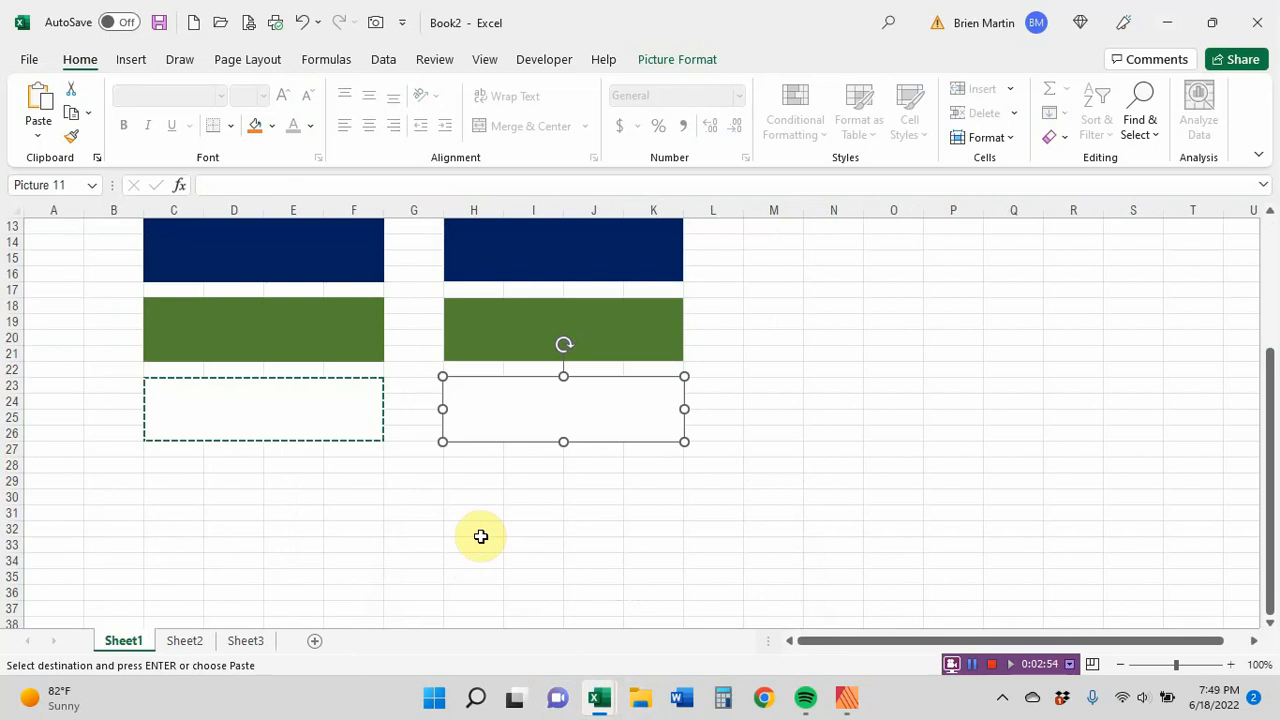
pyautogui.press('Escape')
pyautogui.scroll(4, 290, 460)
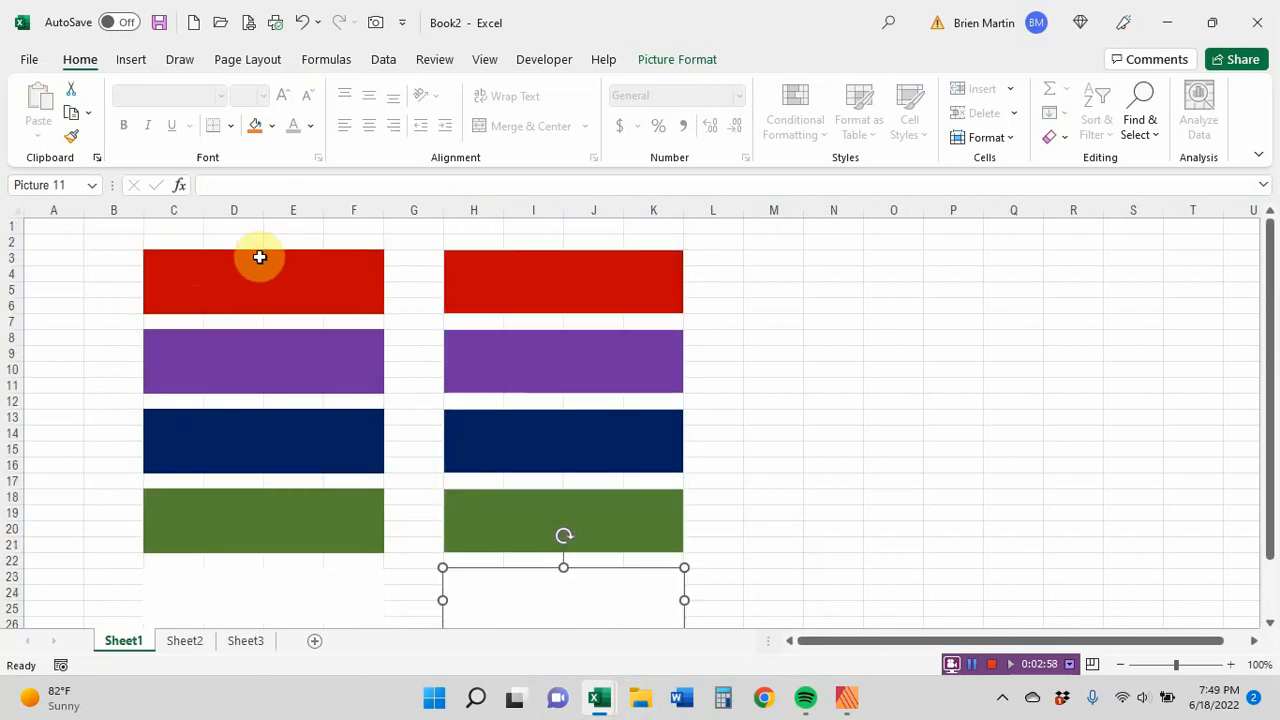
pyautogui.click(180, 291)
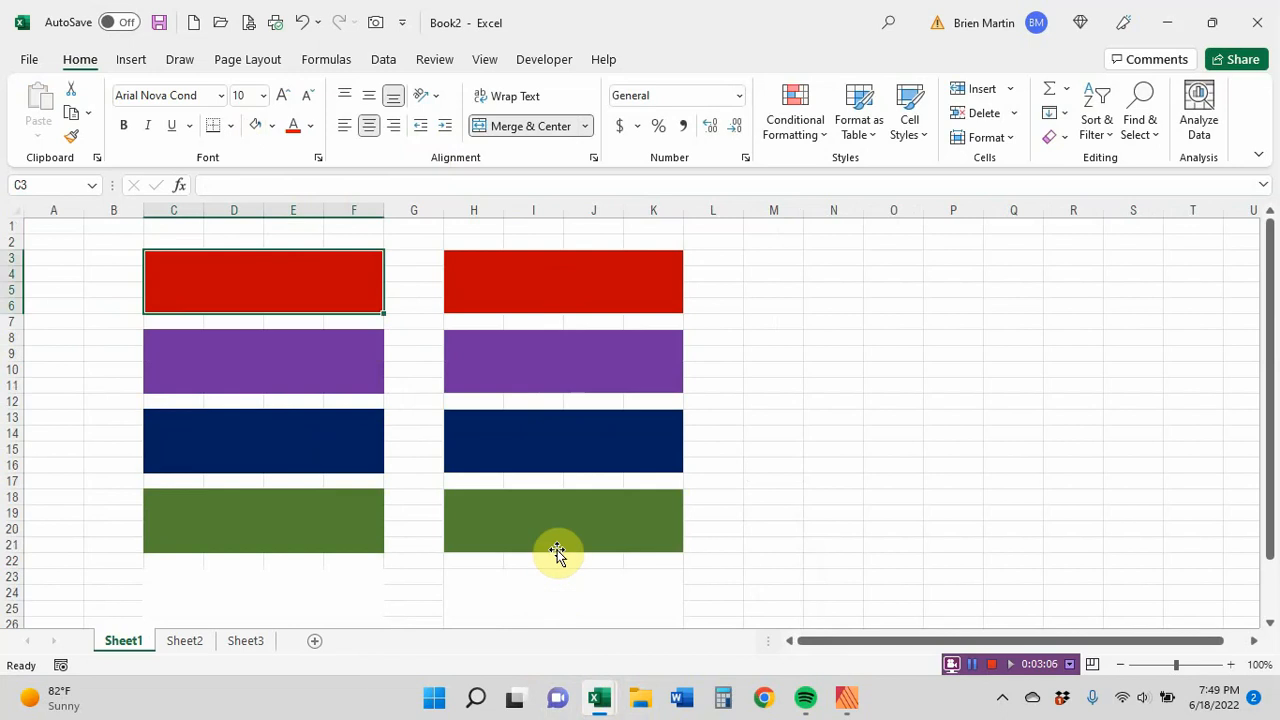
pyautogui.rightClick(277, 289)
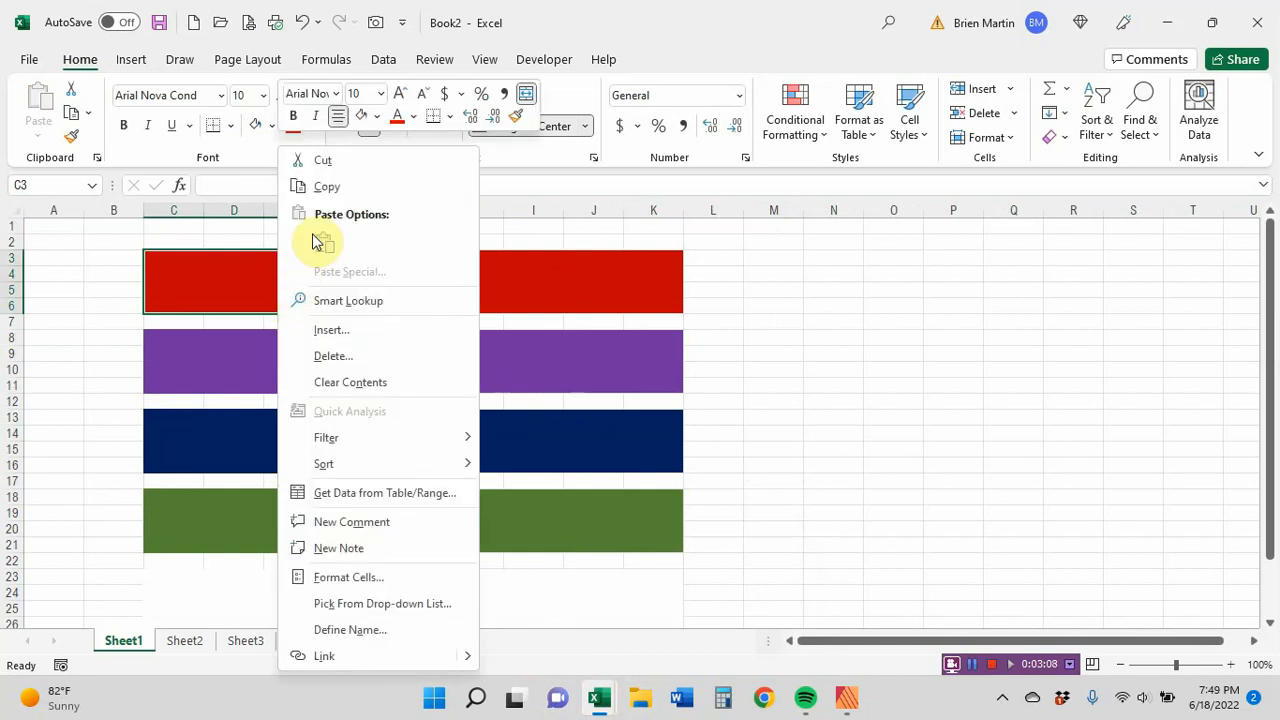
pyautogui.click(308, 187)
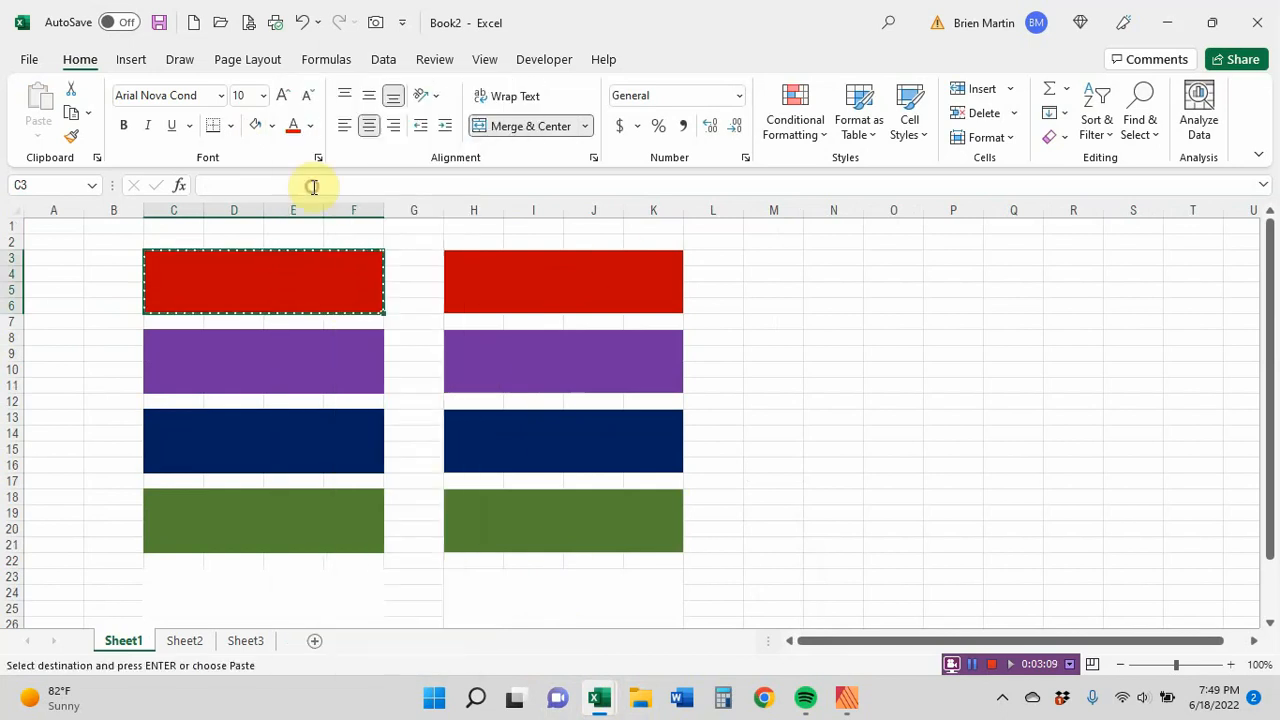
# Paste the copied red block as a picture at cell M3
pyautogui.click(752, 260)
pyautogui.rightClick(752, 260)
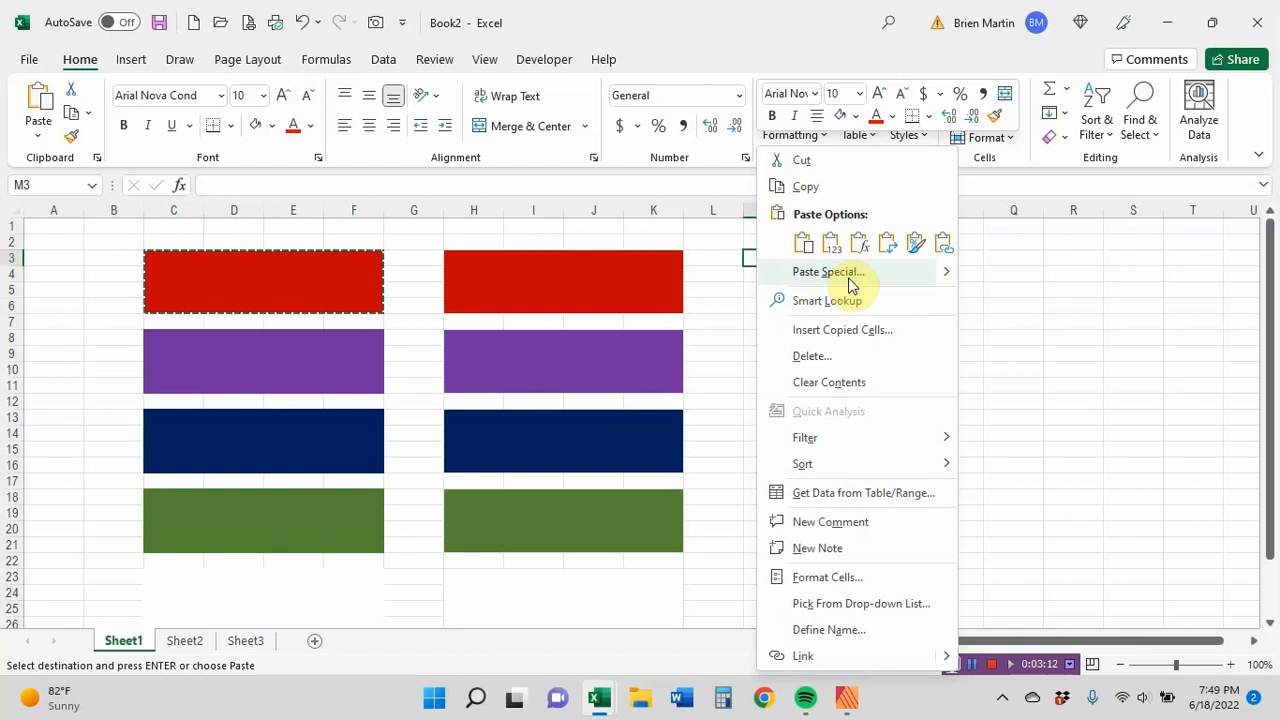
pyautogui.moveTo(948, 278)
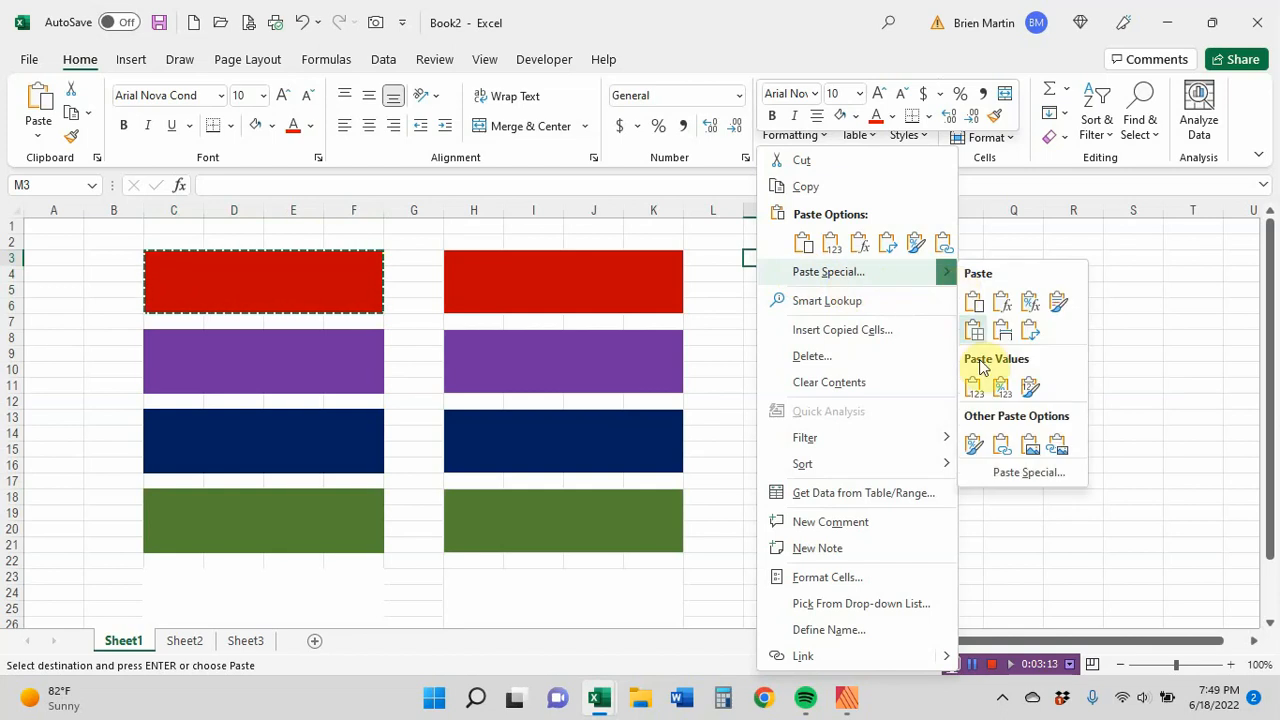
pyautogui.click(1029, 448)
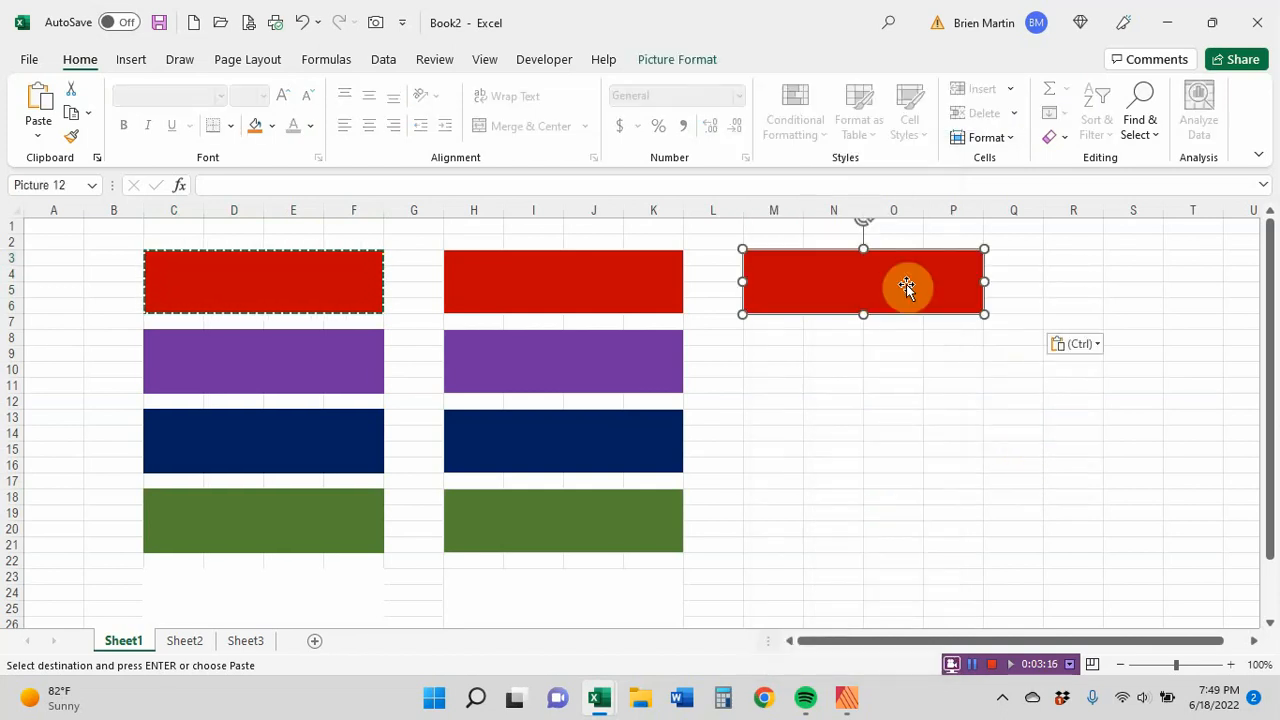
# Open Save as Picture for the pasted red picture, look through the pics folder for color images, and cancel without saving
pyautogui.rightClick(906, 284)
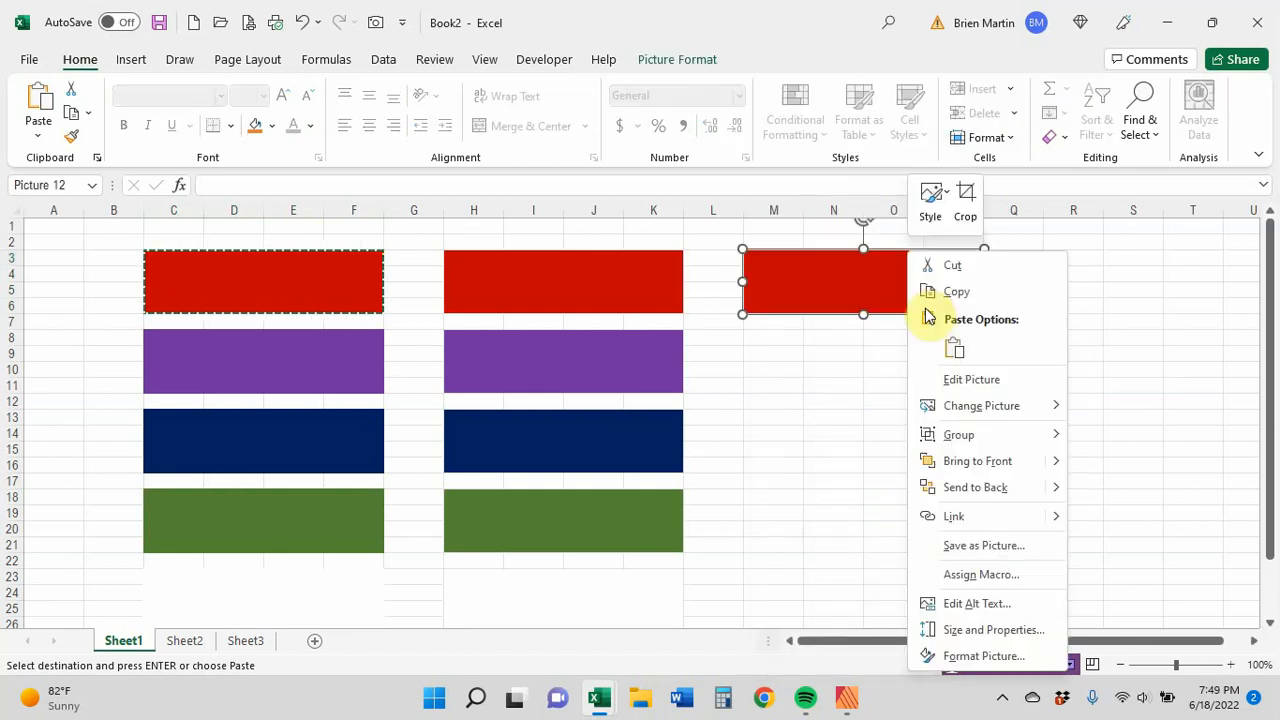
pyautogui.click(991, 543)
pyautogui.scroll(-5, 343, 257)
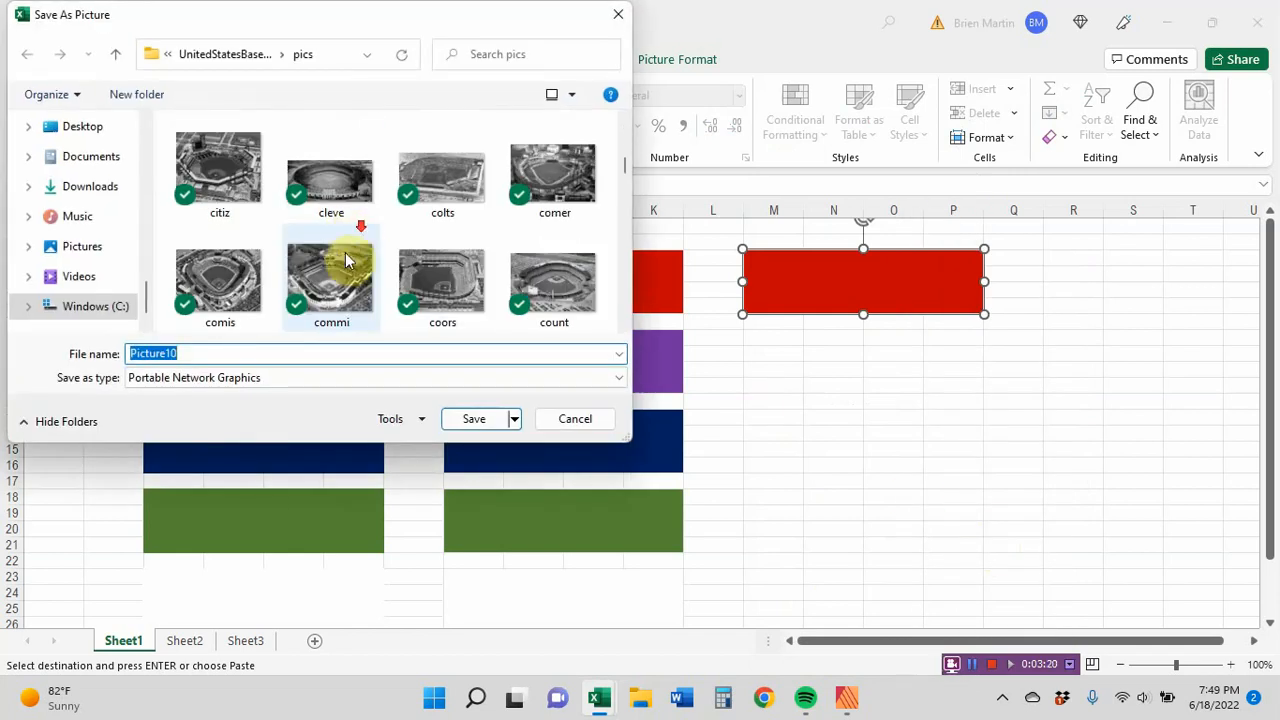
pyautogui.scroll(-5, 341, 268)
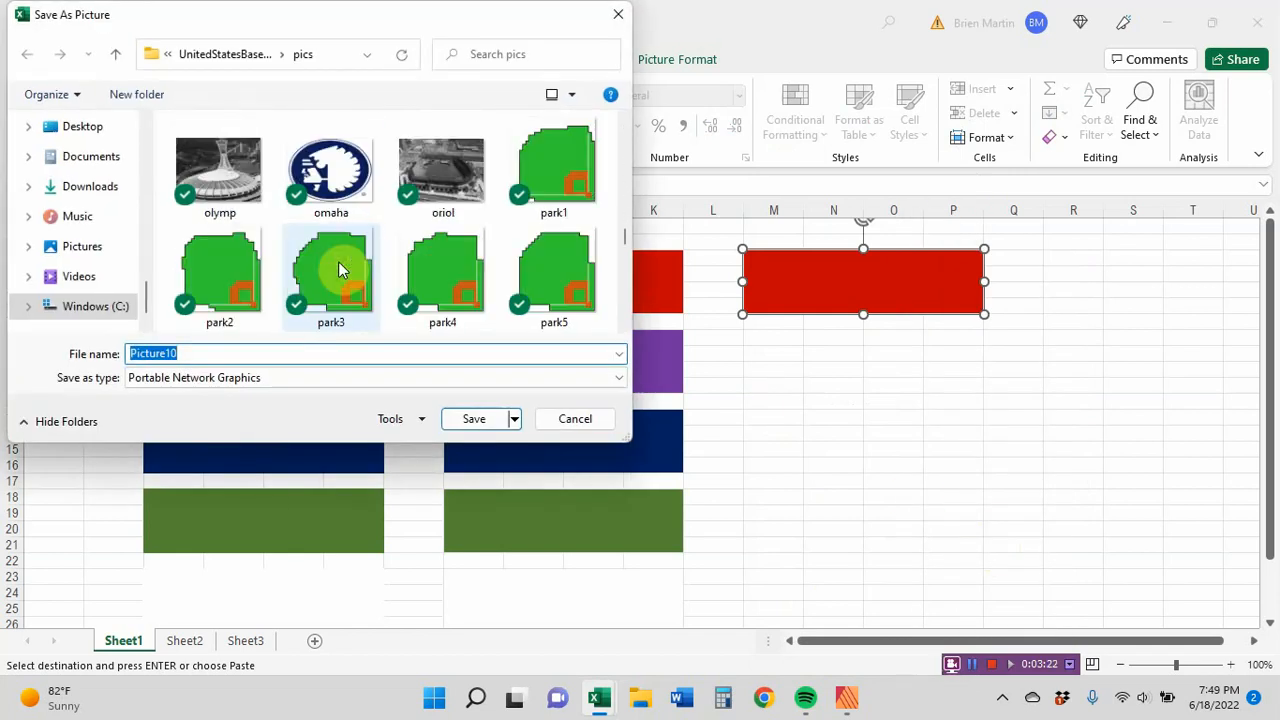
pyautogui.scroll(-2, 341, 268)
pyautogui.scroll(-1, 341, 268)
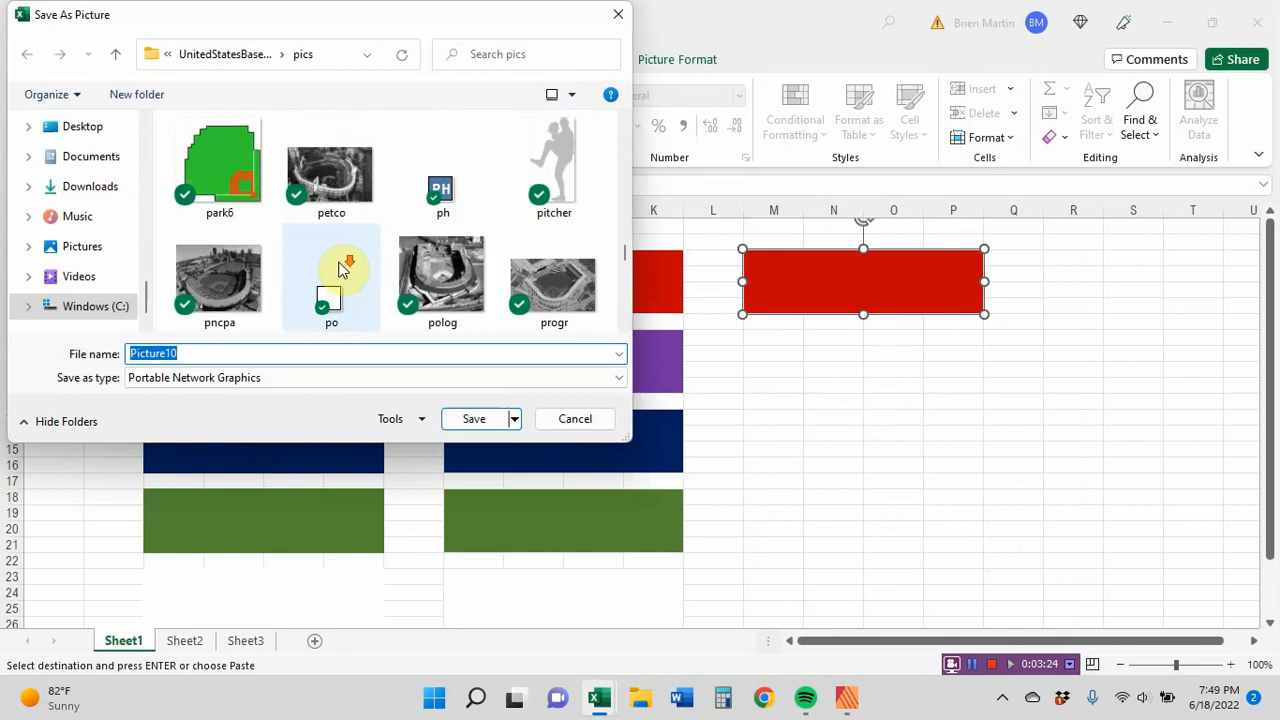
pyautogui.scroll(-1, 341, 268)
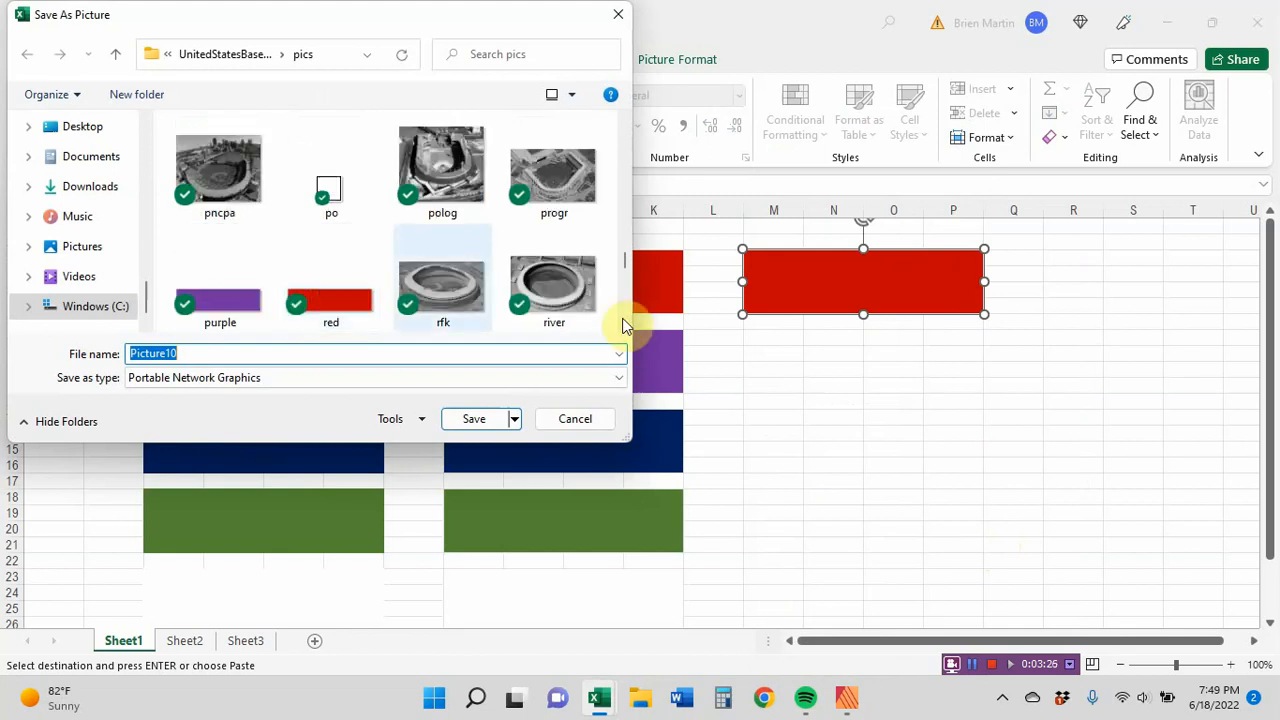
pyautogui.click(574, 420)
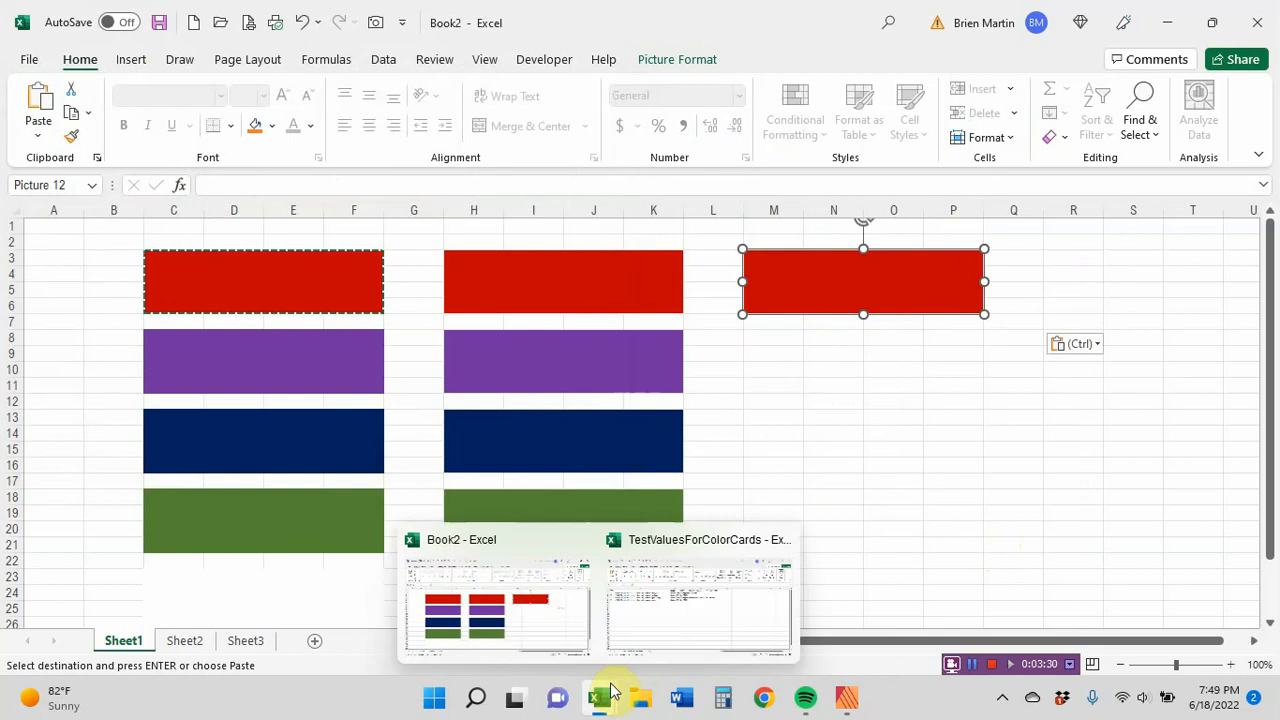
# Switch to the TestValuesForColorCards workbook, review the image file paths in the BACK column, and minimize the workbook
pyautogui.moveTo(609, 694)
pyautogui.click(648, 636)
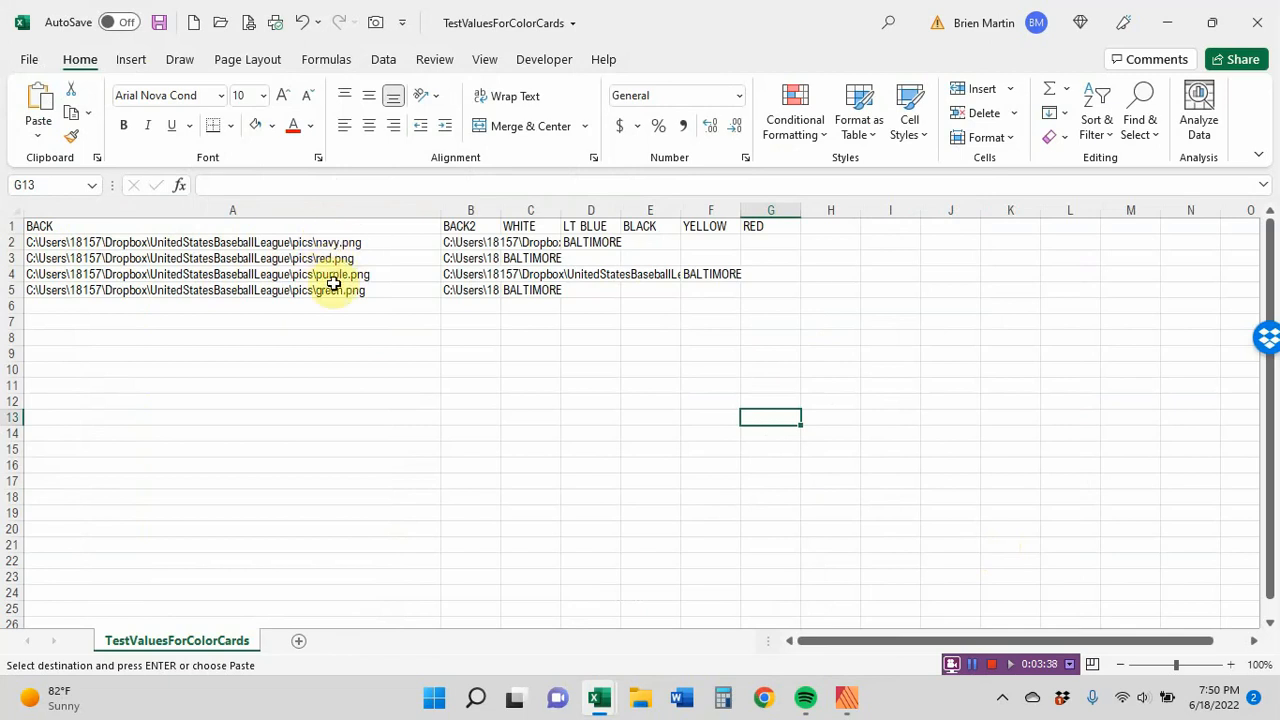
pyautogui.click(1165, 34)
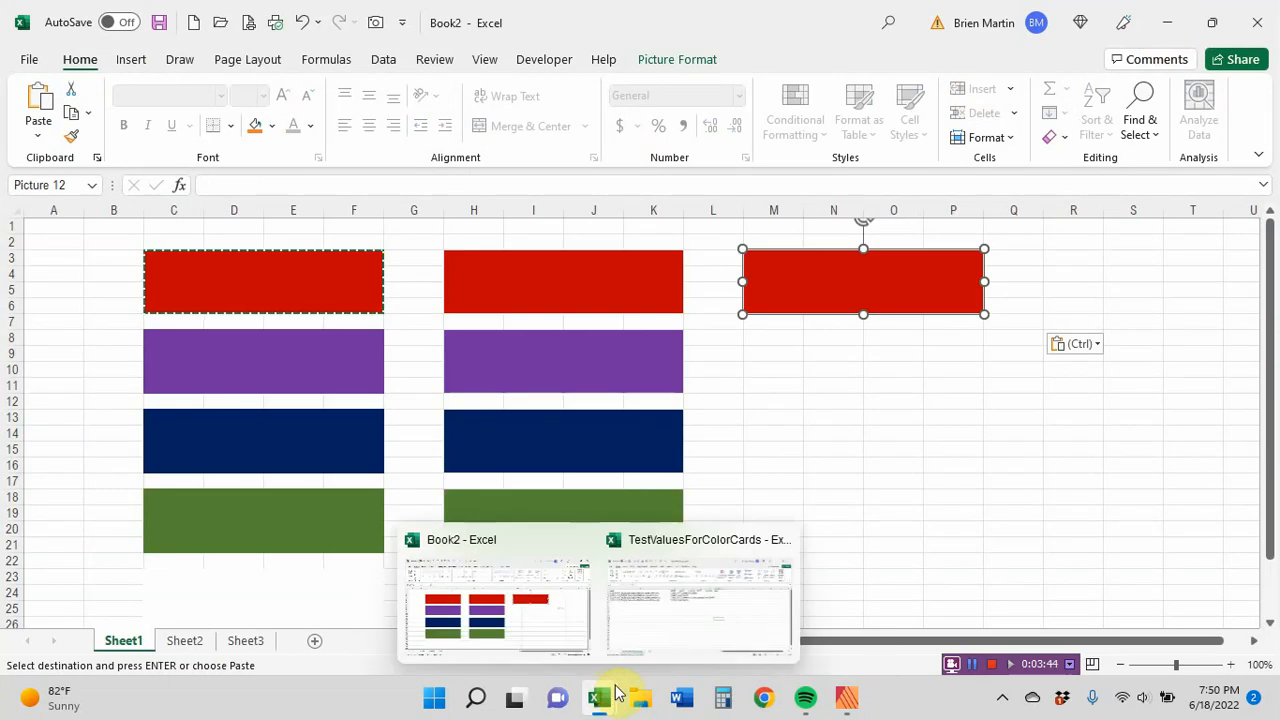
# Switch to Affinity Publisher, update the TestValuesForColorCards.csv source in the Data Merge Manager, and close the manager
pyautogui.click(858, 700)
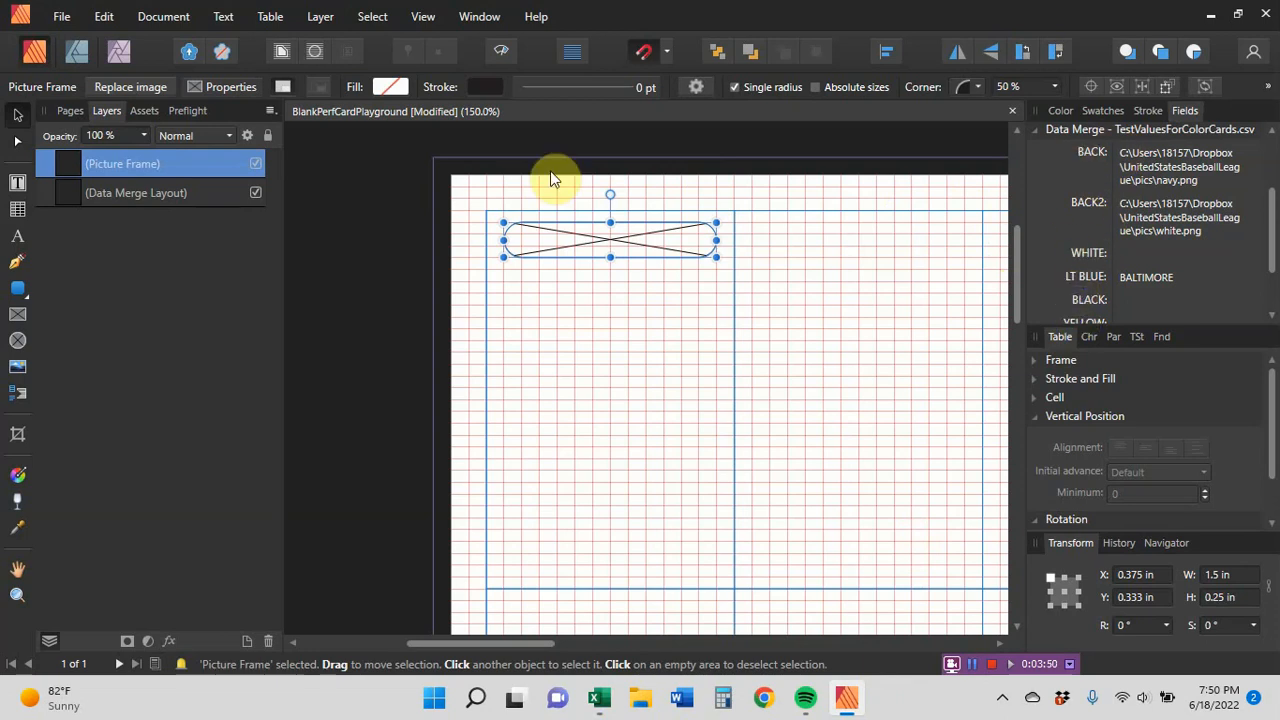
pyautogui.click(153, 25)
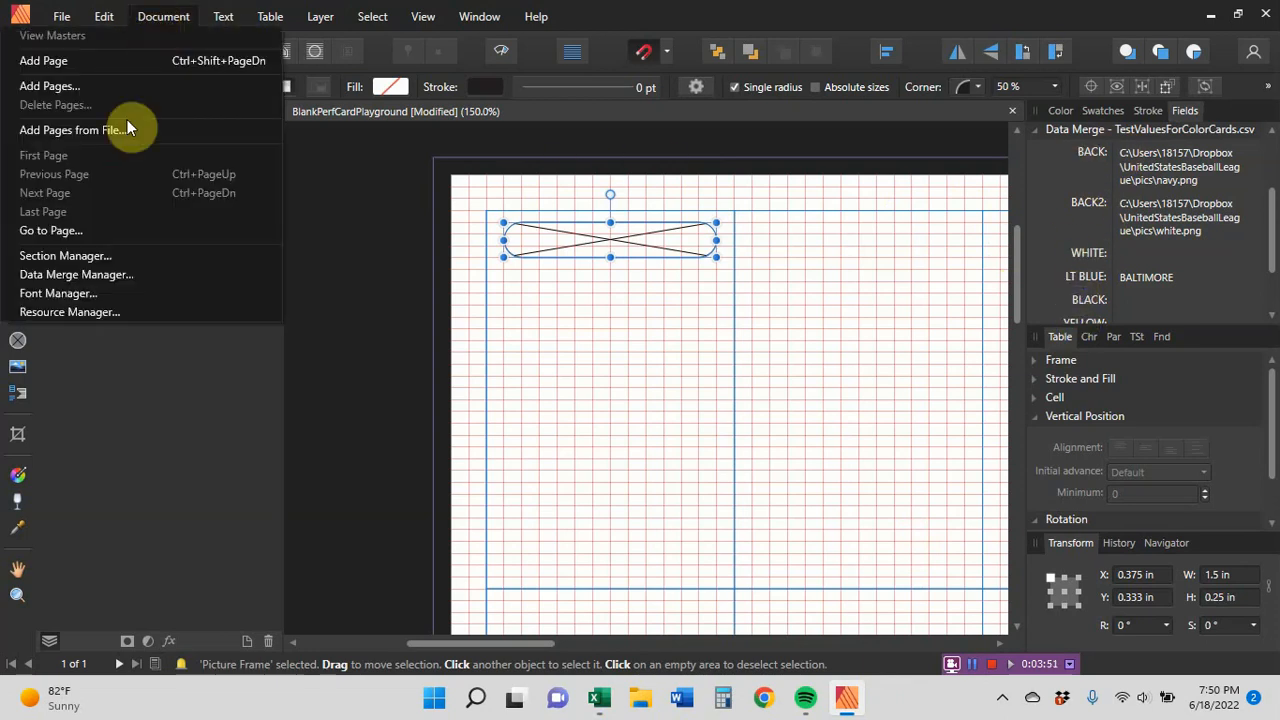
pyautogui.click(78, 277)
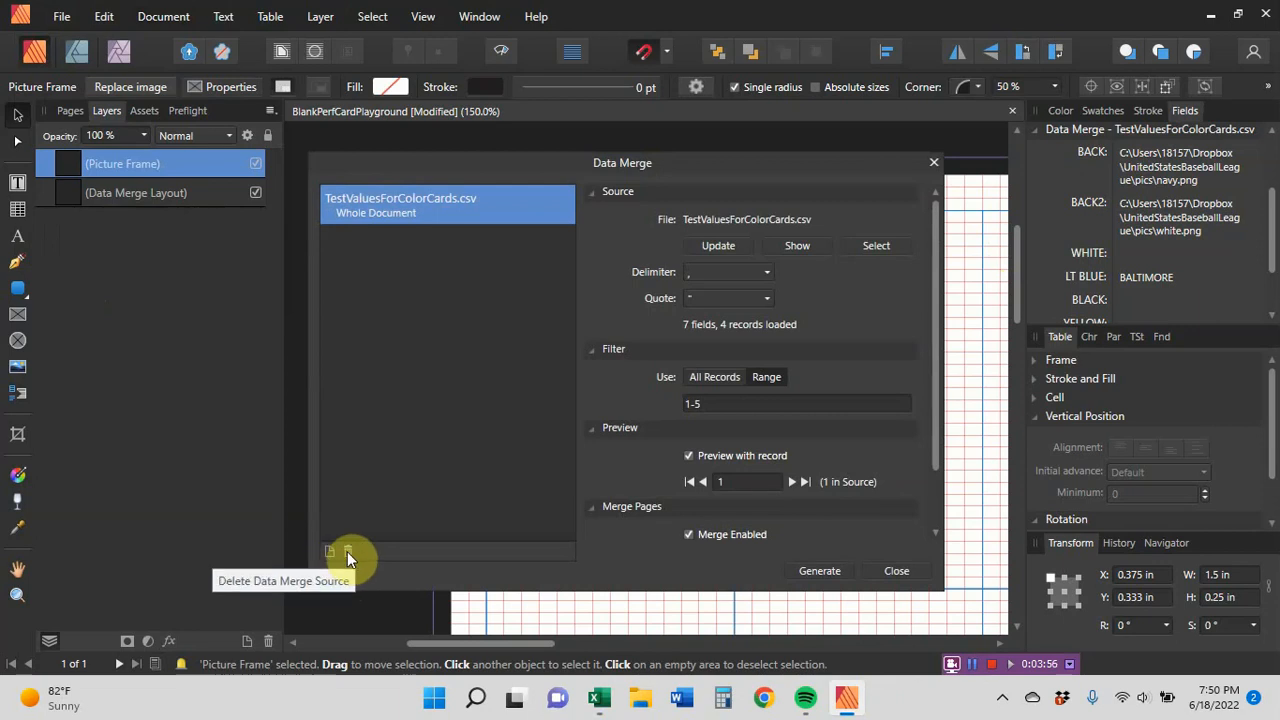
pyautogui.click(724, 256)
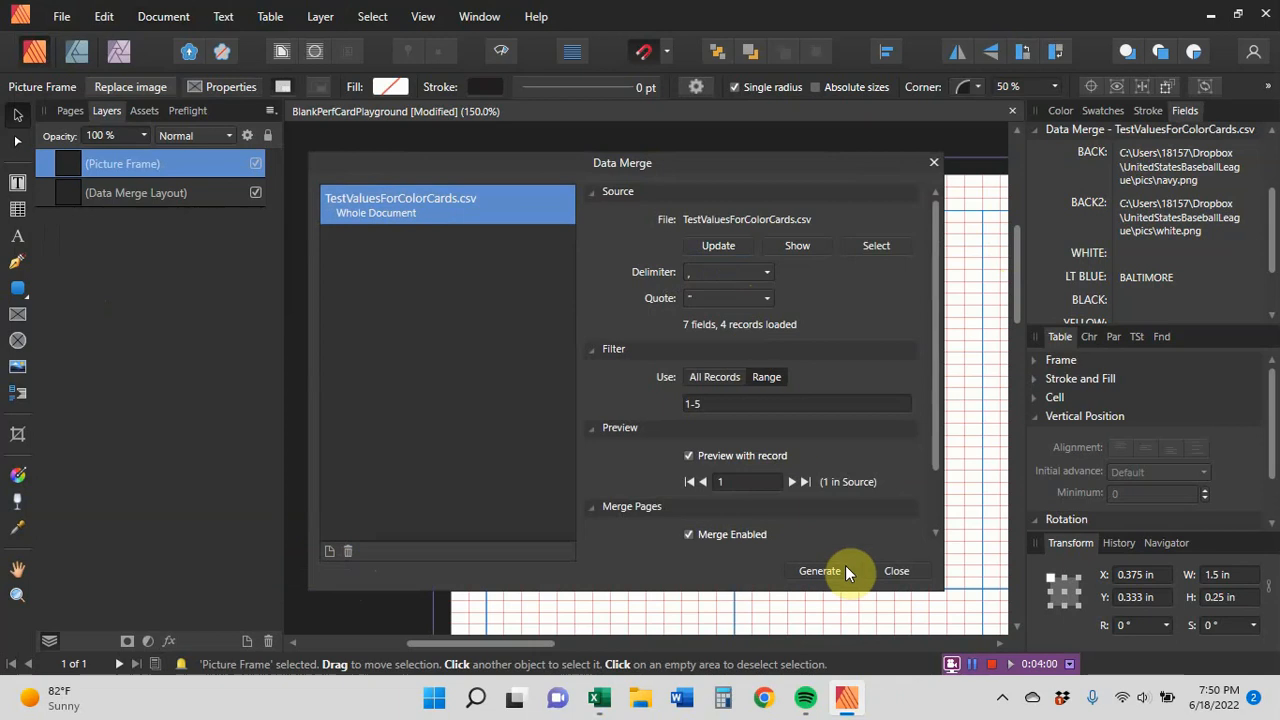
pyautogui.click(876, 568)
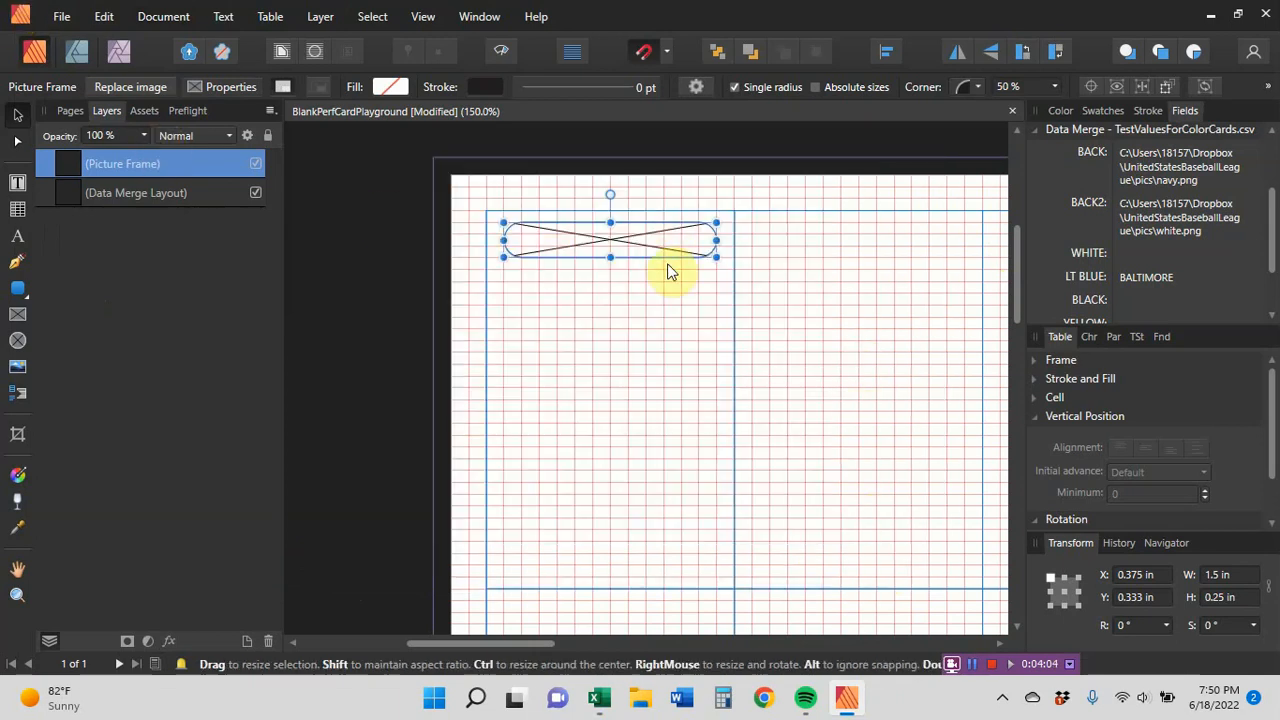
# Assign the BACK field of the TestValuesForColorCards.csv data merge source to the selected rounded picture frame
pyautogui.moveTo(1271, 214); pyautogui.dragTo(1271, 189)
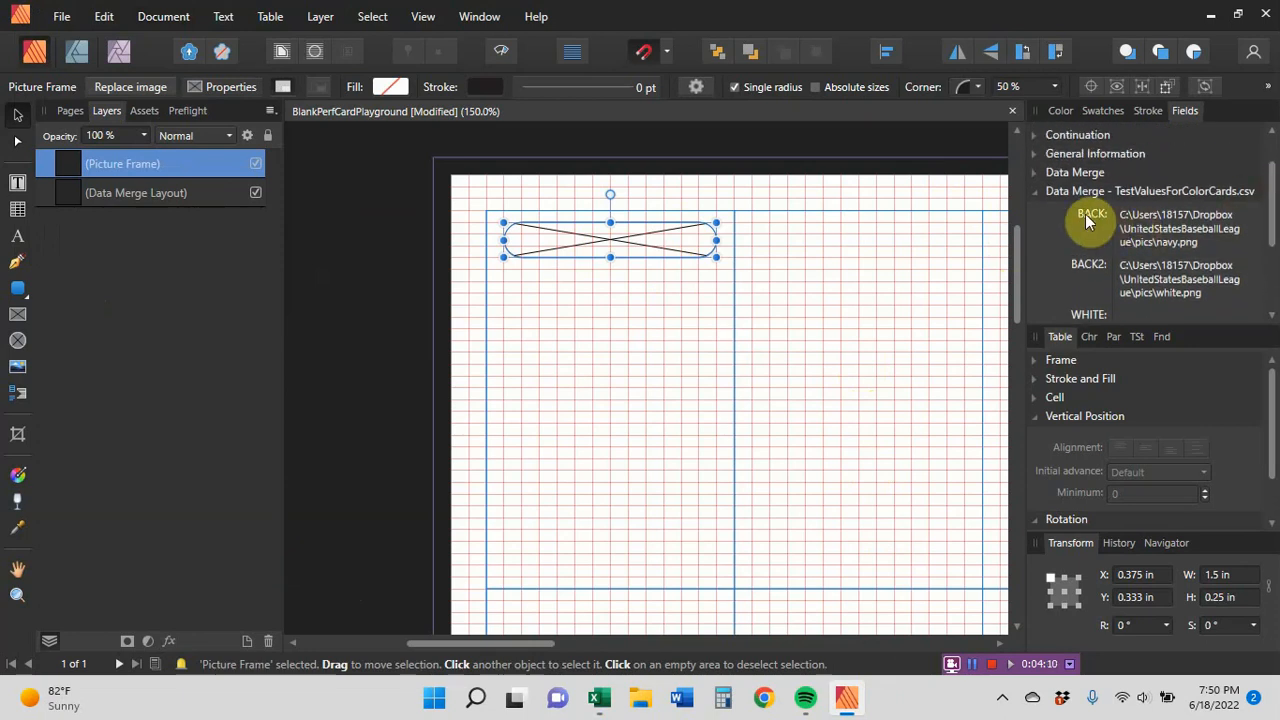
pyautogui.scroll(-2, 1087, 221)
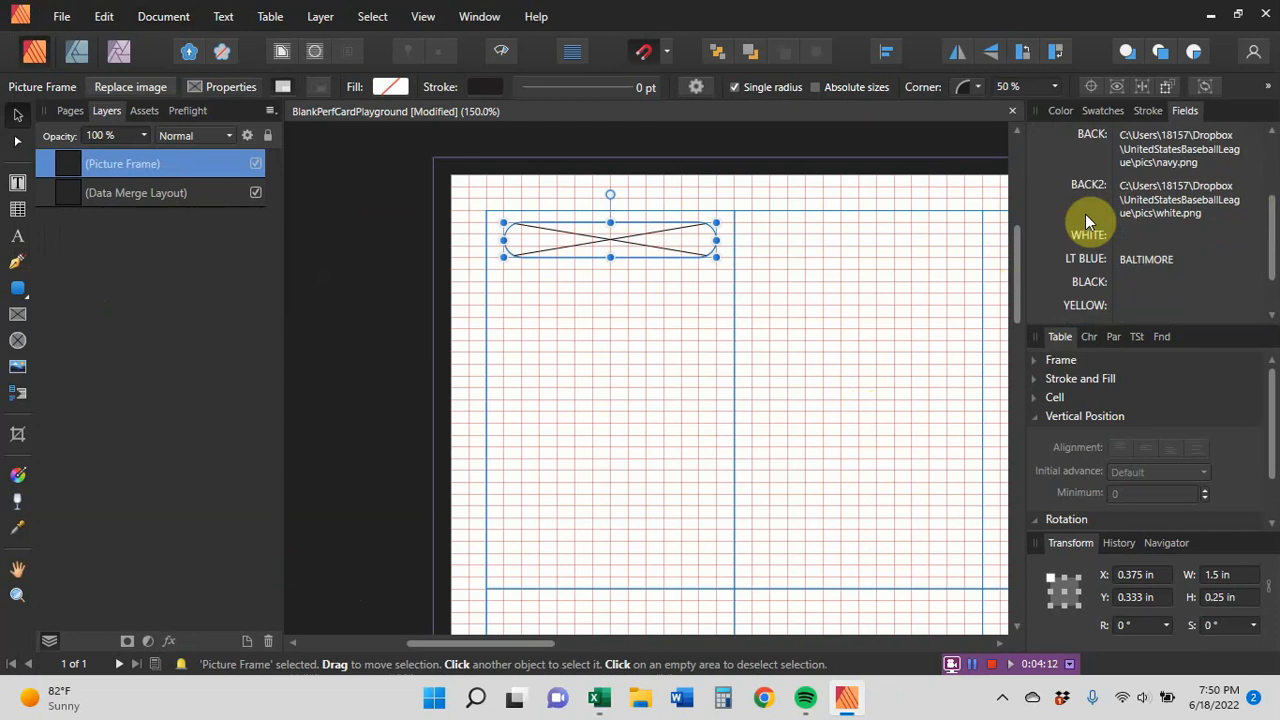
pyautogui.doubleClick(1087, 220)
pyautogui.scroll(3, 1087, 220)
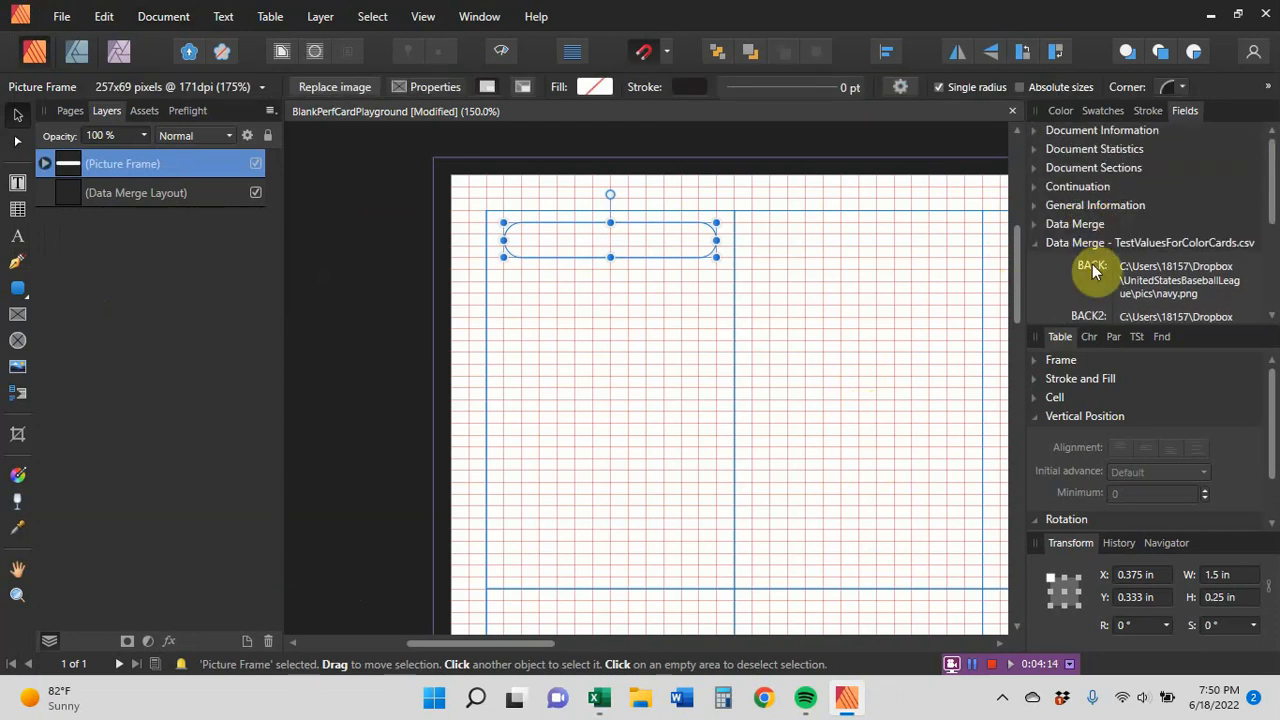
pyautogui.doubleClick(1092, 268)
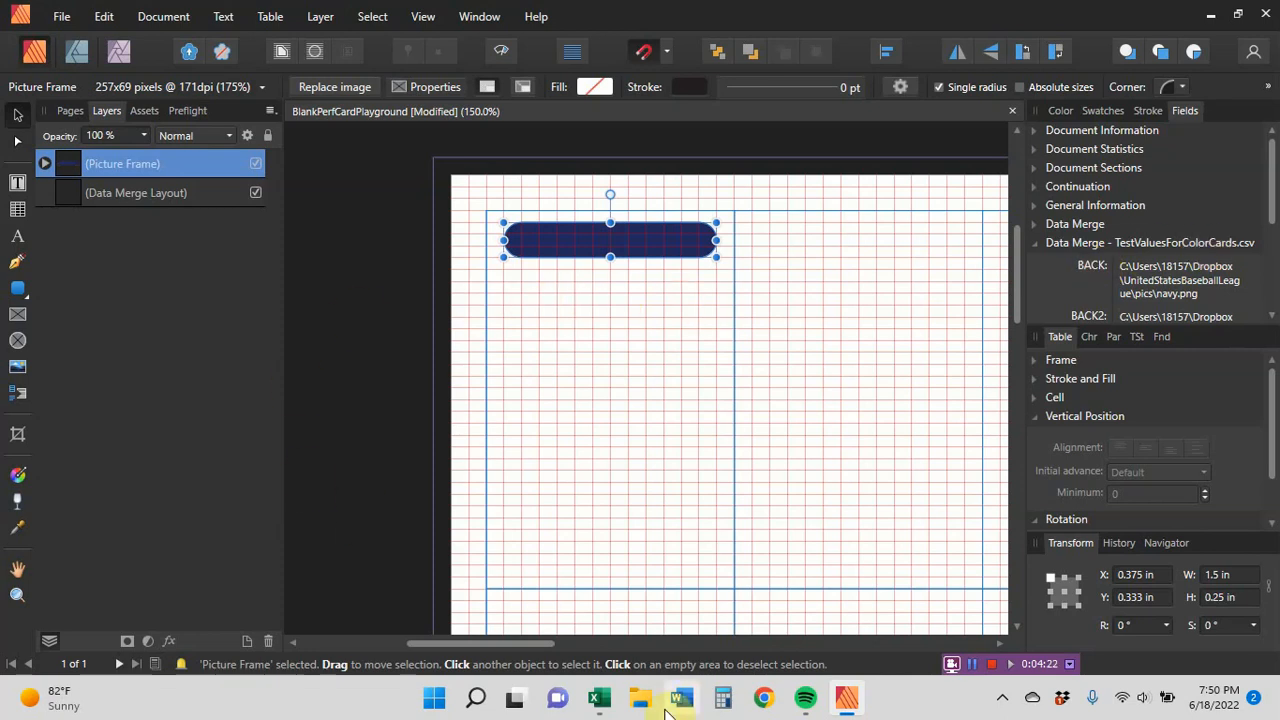
# Switch to the TestValuesForColorCards workbook, check the order of image paths in the BACK column, and return to Affinity Publisher
pyautogui.moveTo(612, 700)
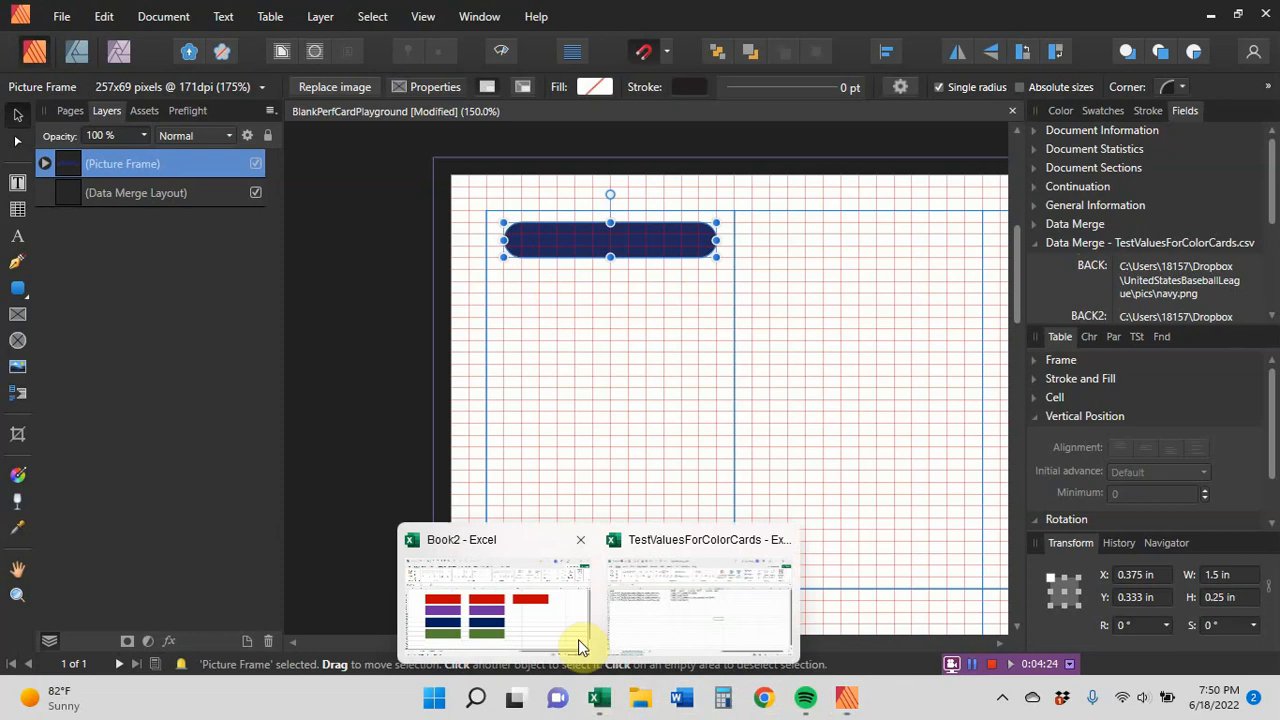
pyautogui.click(652, 626)
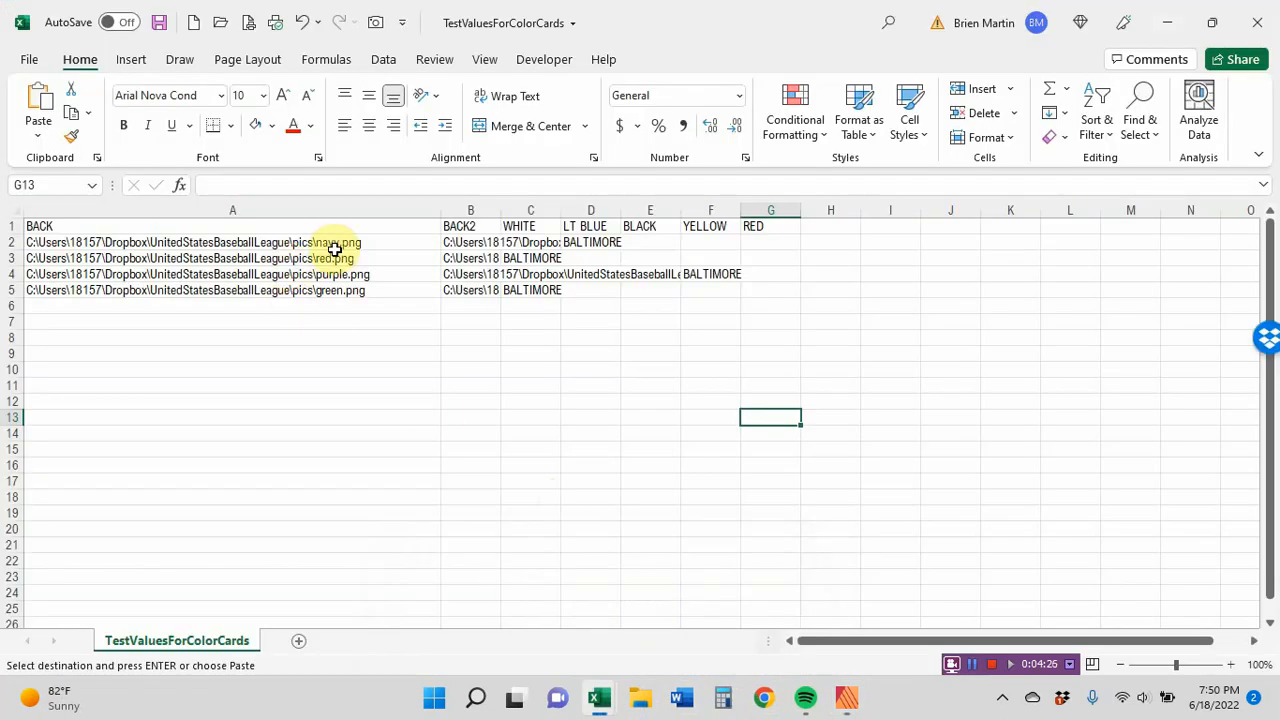
pyautogui.click(846, 697)
# Preview the picture frame with record 2 of the data merge source and close the Data Merge Manager
pyautogui.click(165, 16)
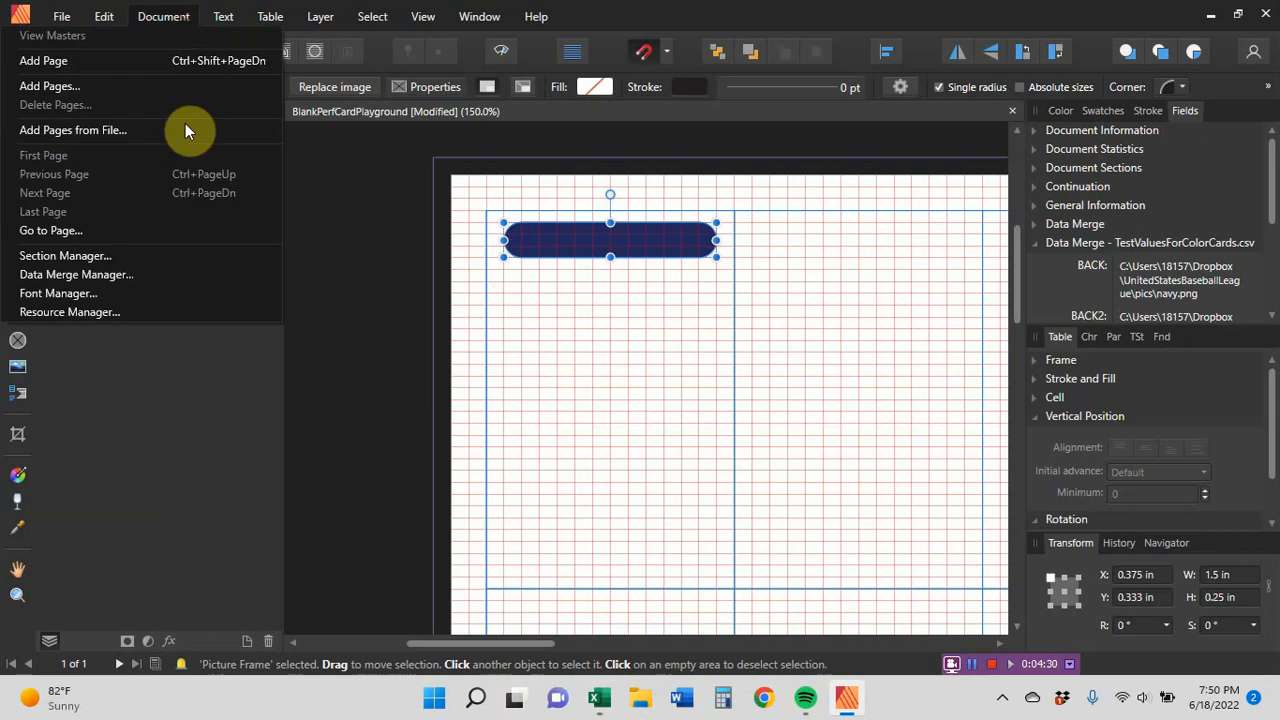
pyautogui.click(115, 272)
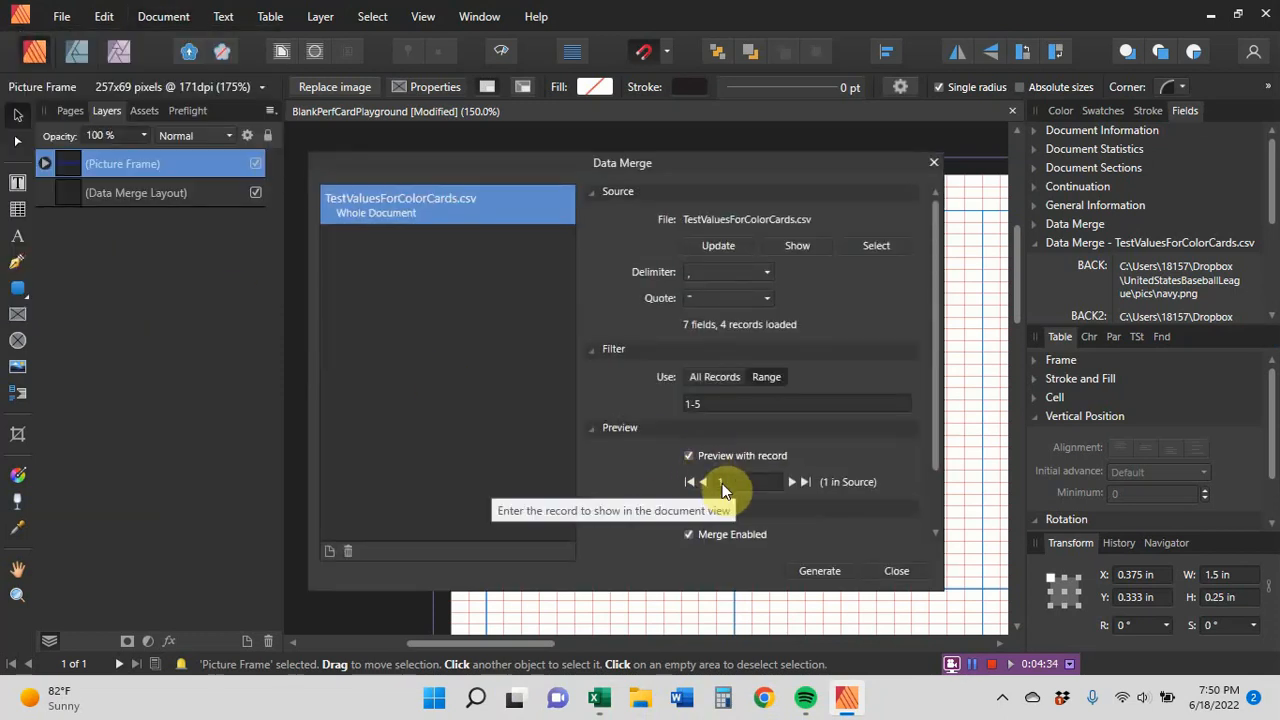
pyautogui.click(791, 482)
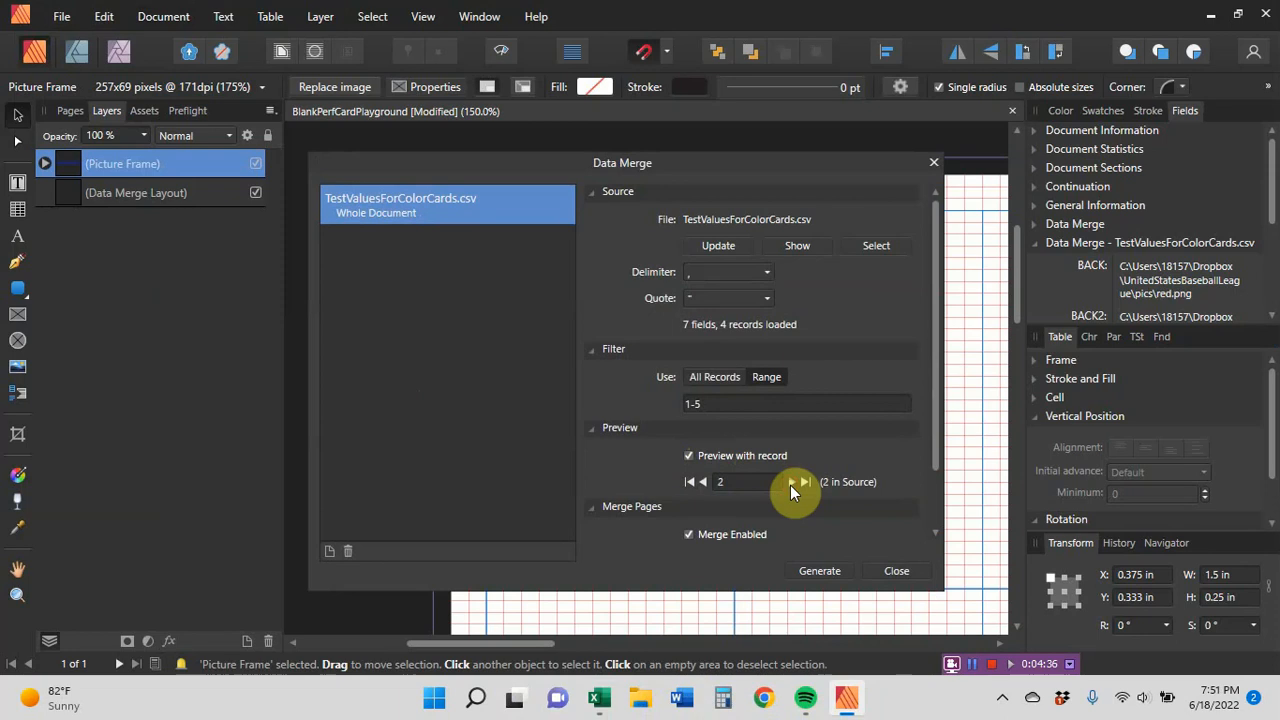
pyautogui.click(894, 575)
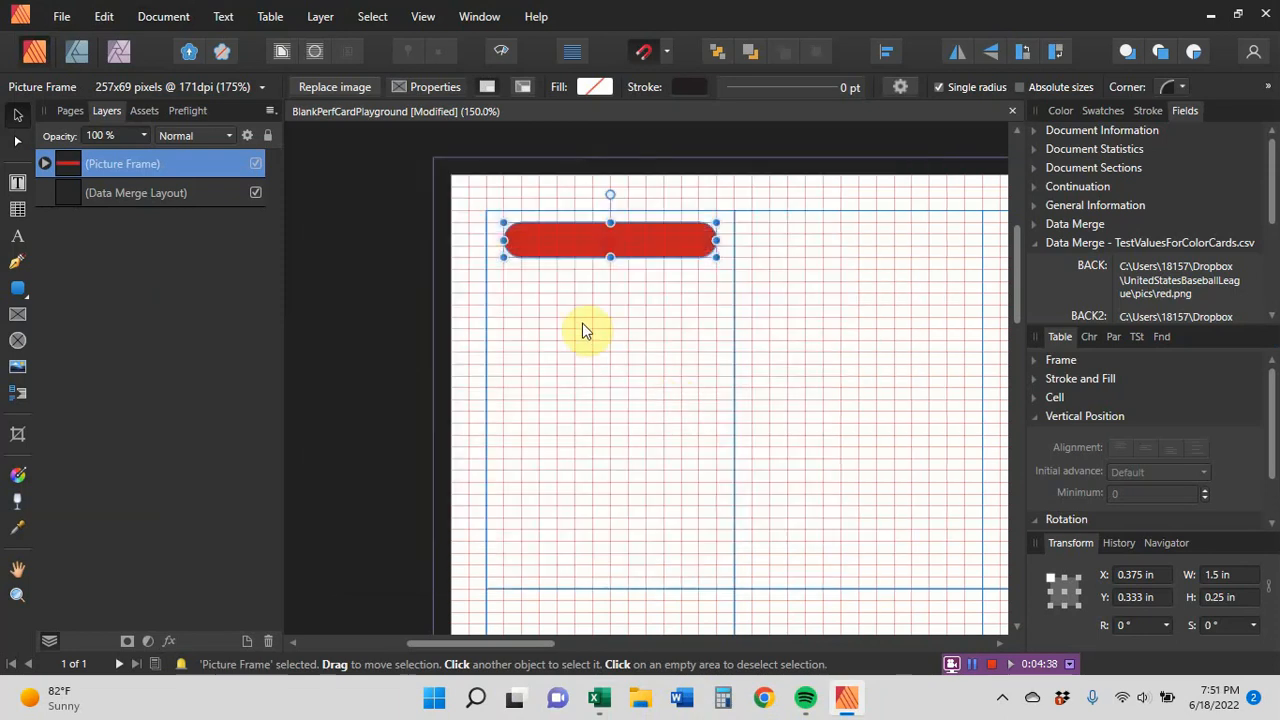
pyautogui.click(89, 170)
# Switch to the TestValuesForColorCards workbook, review which color column holds each row's text, and return to Affinity Publisher
pyautogui.moveTo(592, 705)
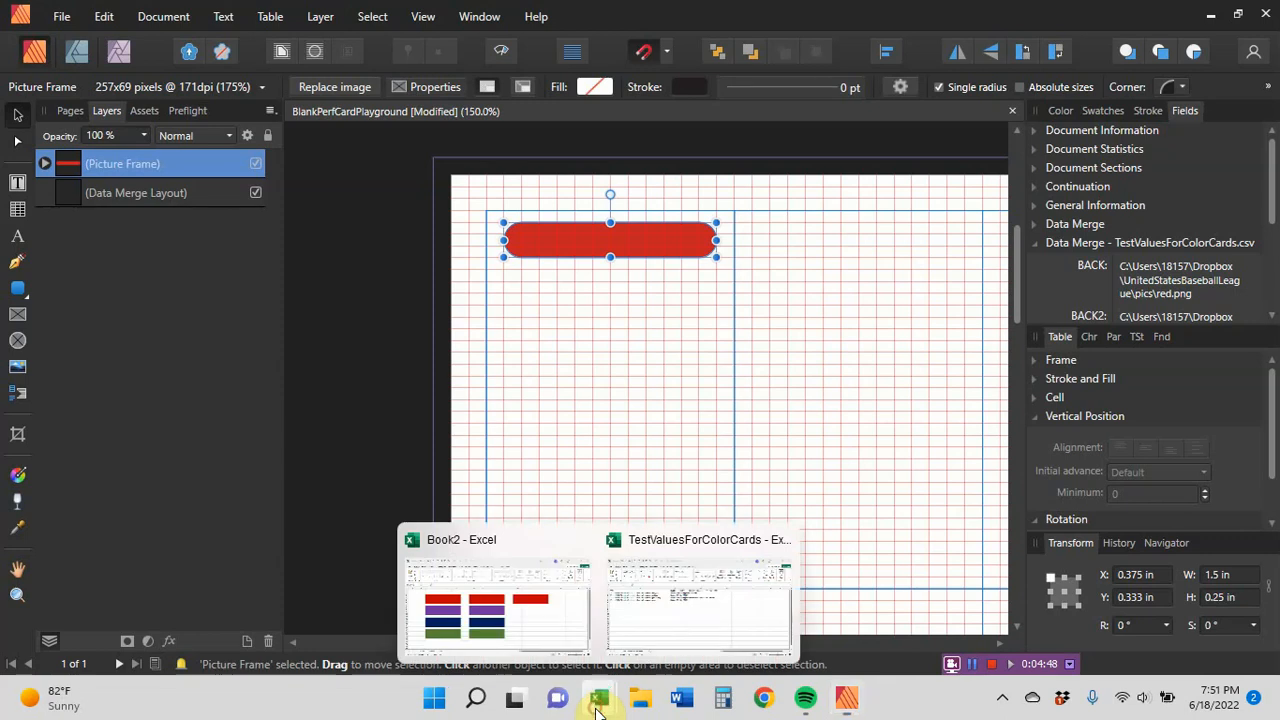
pyautogui.click(644, 614)
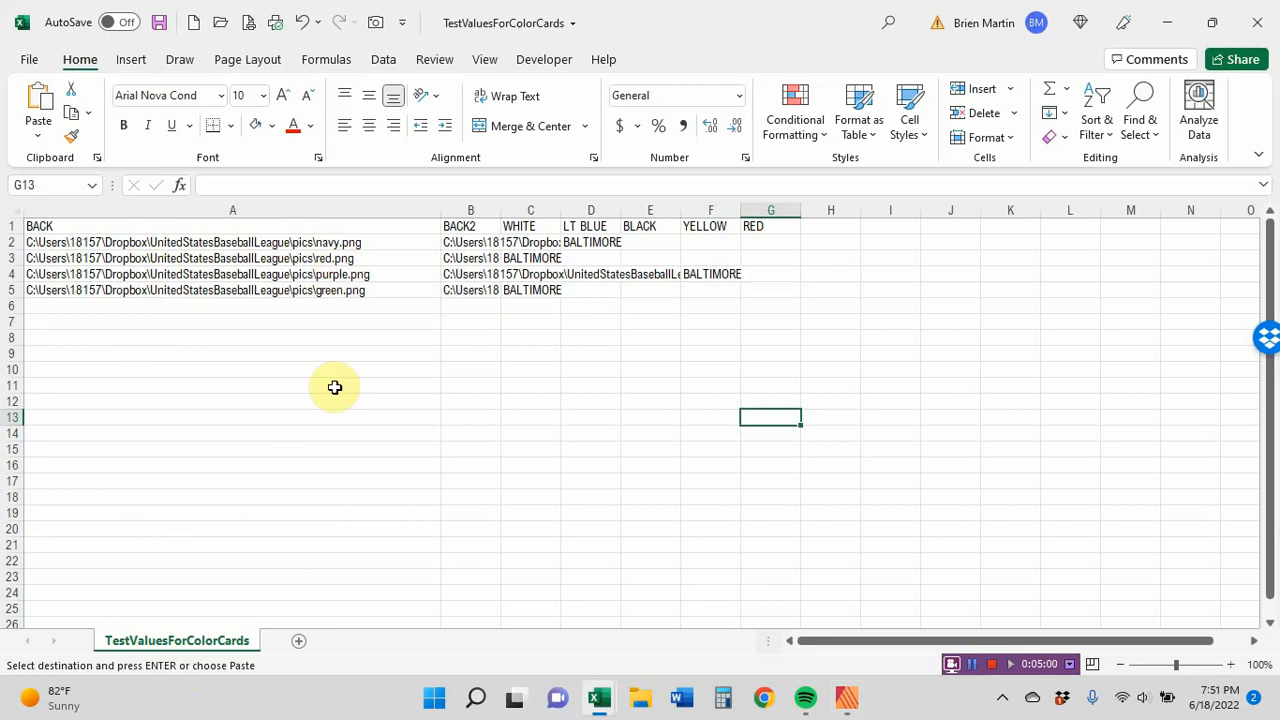
pyautogui.moveTo(848, 710)
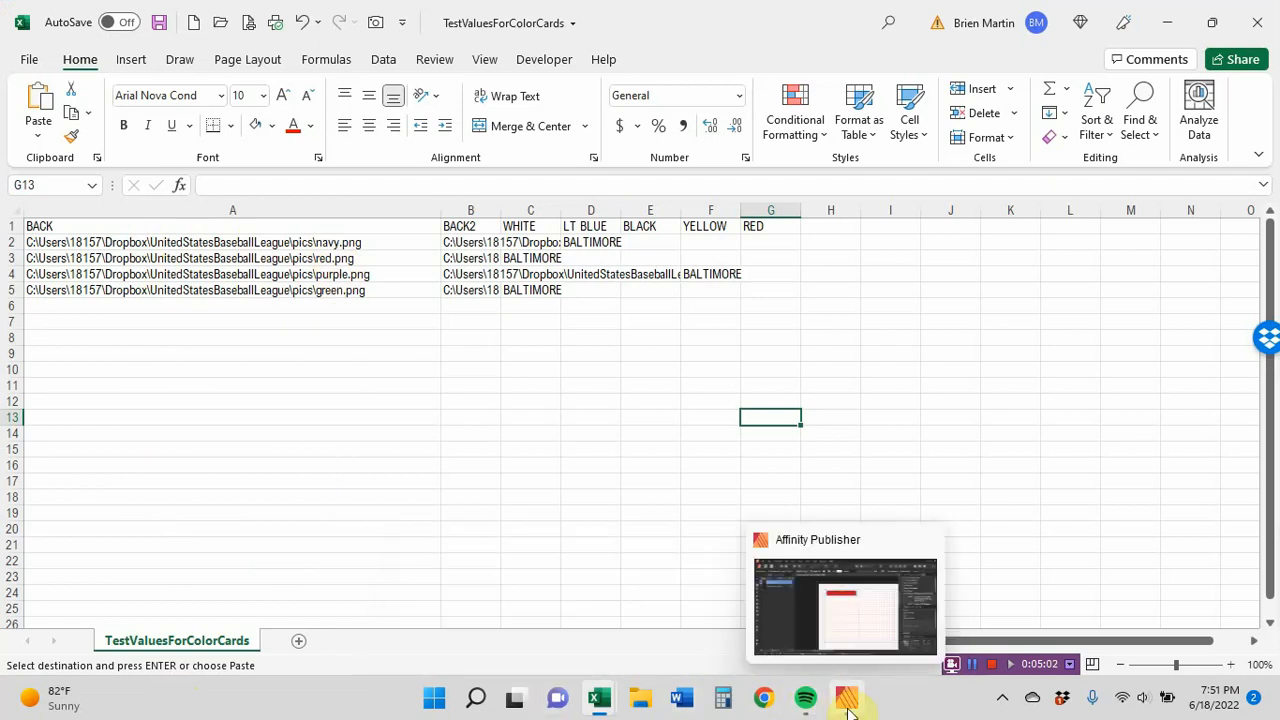
pyautogui.moveTo(600, 700)
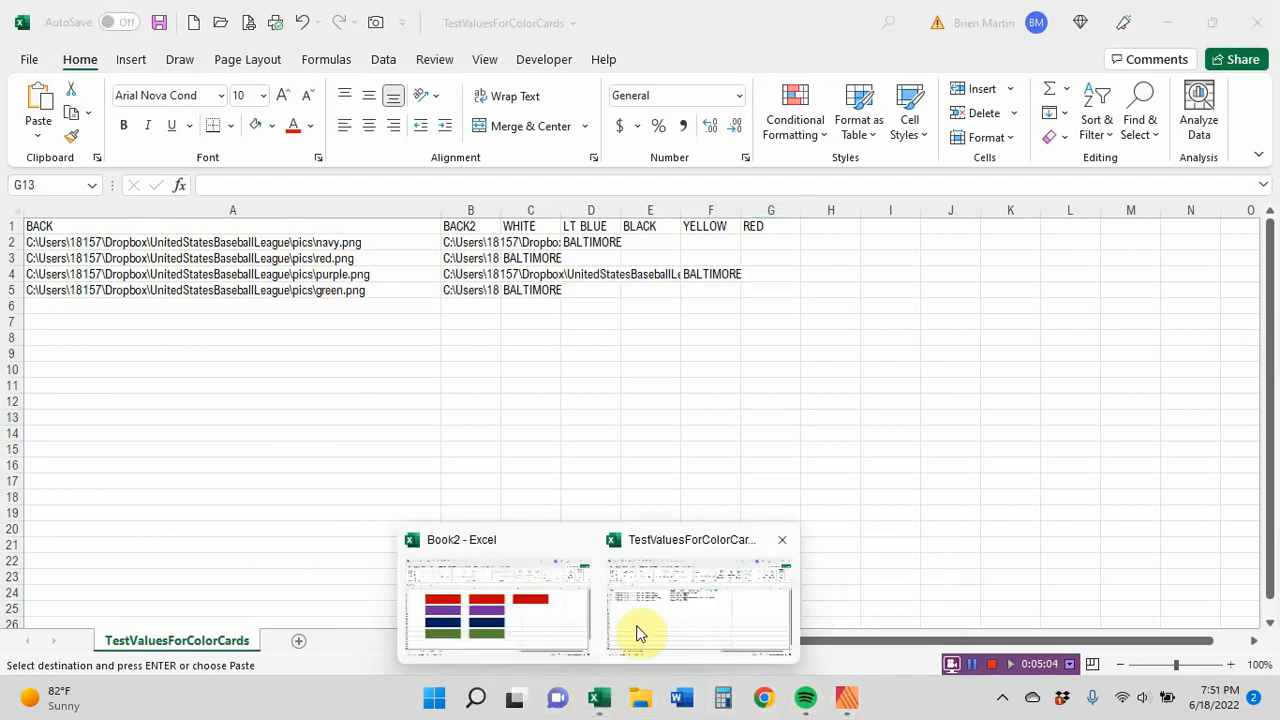
pyautogui.click(846, 697)
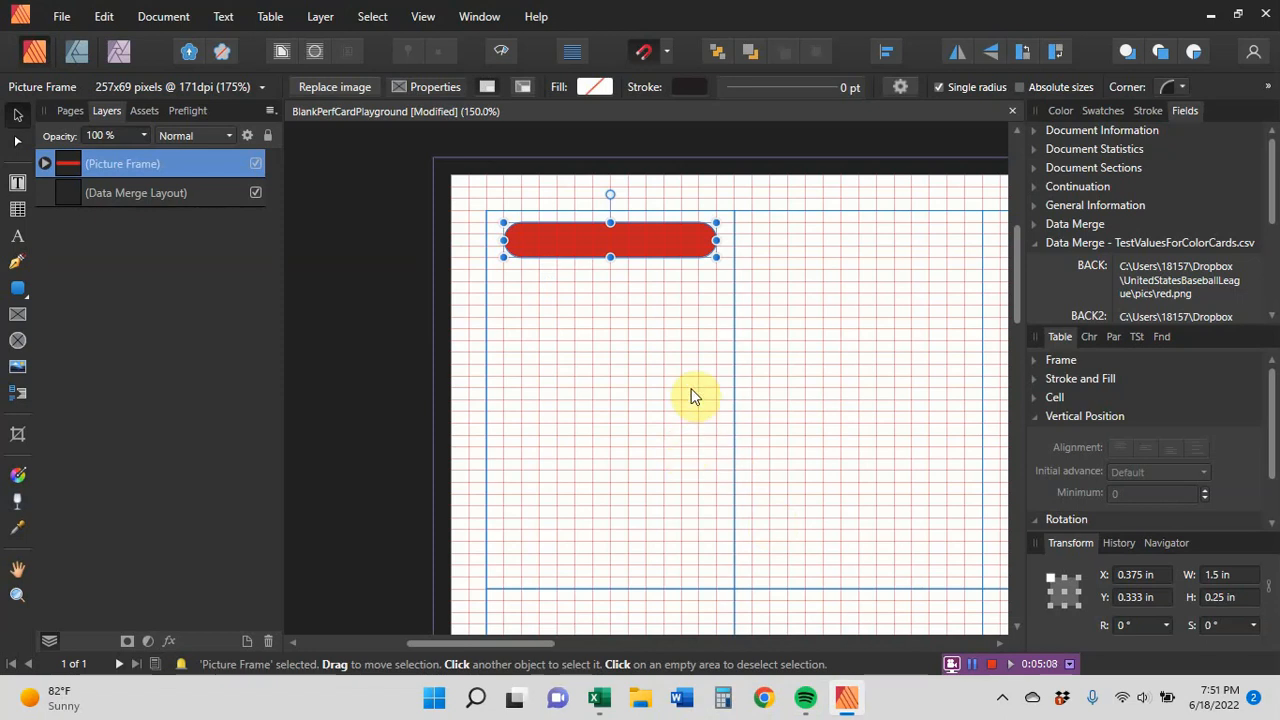
# Examine the data merge fields from BACK2 down to RED for the previewed record
pyautogui.click(1271, 315)
pyautogui.click(1271, 315)
pyautogui.click(1271, 315)
pyautogui.click(1271, 315)
pyautogui.click(1271, 315)
pyautogui.click(1271, 315)
pyautogui.click(1271, 315)
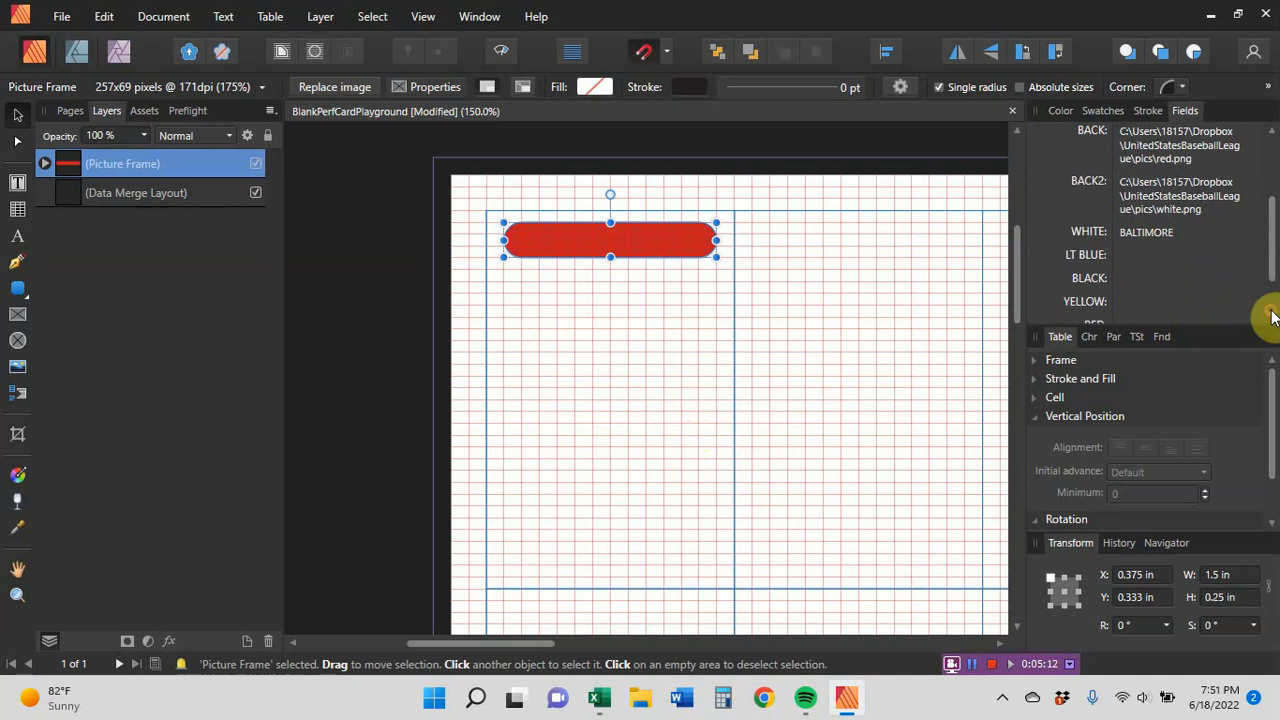
pyautogui.click(1271, 315)
pyautogui.click(1271, 315)
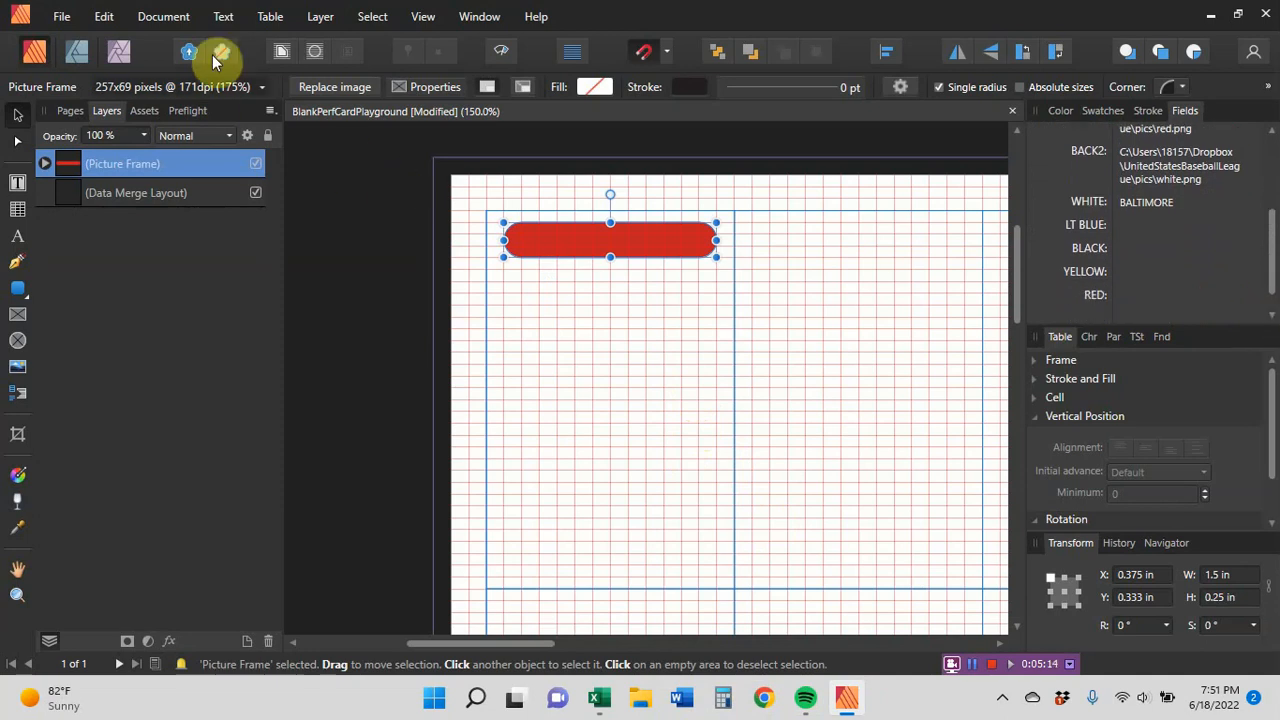
# Return the data merge preview to record 1 and close the Data Merge Manager
pyautogui.click(170, 22)
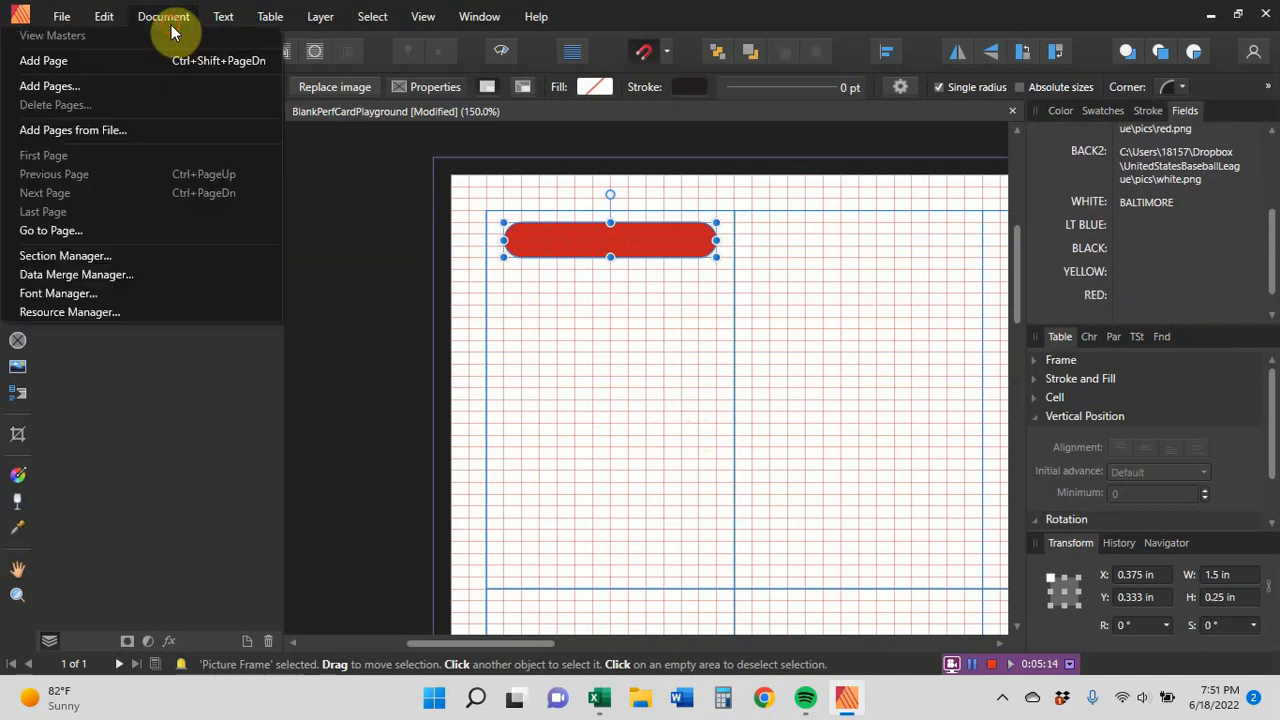
pyautogui.click(134, 274)
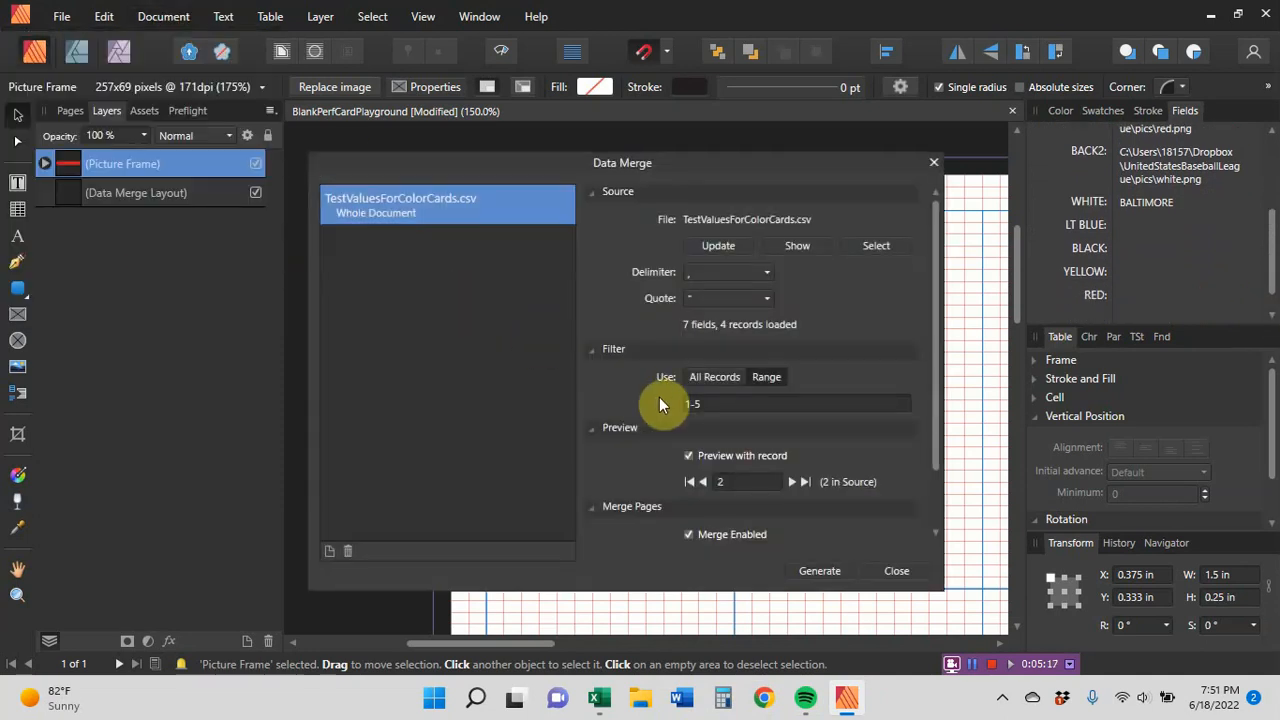
pyautogui.click(702, 481)
pyautogui.click(876, 566)
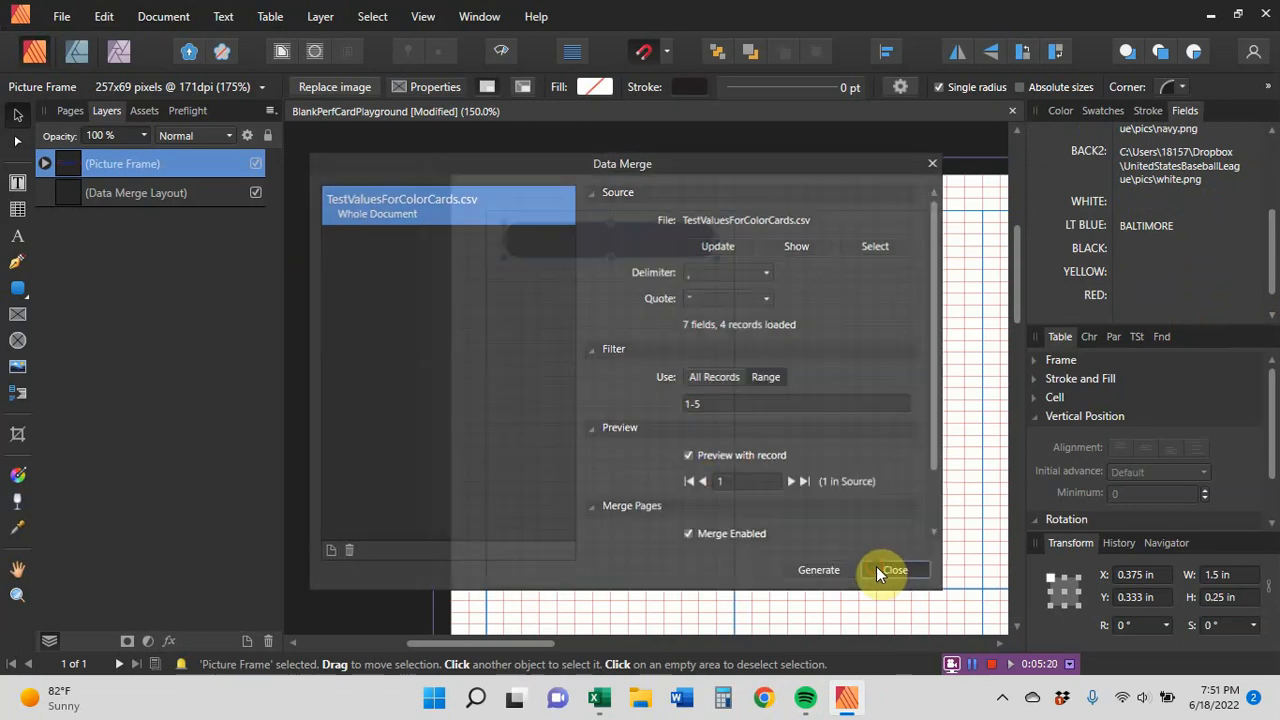
# Draw a 1.25 by 0.25 in text frame over the picture frame and insert the LT BLUE data merge field
pyautogui.click(17, 182)
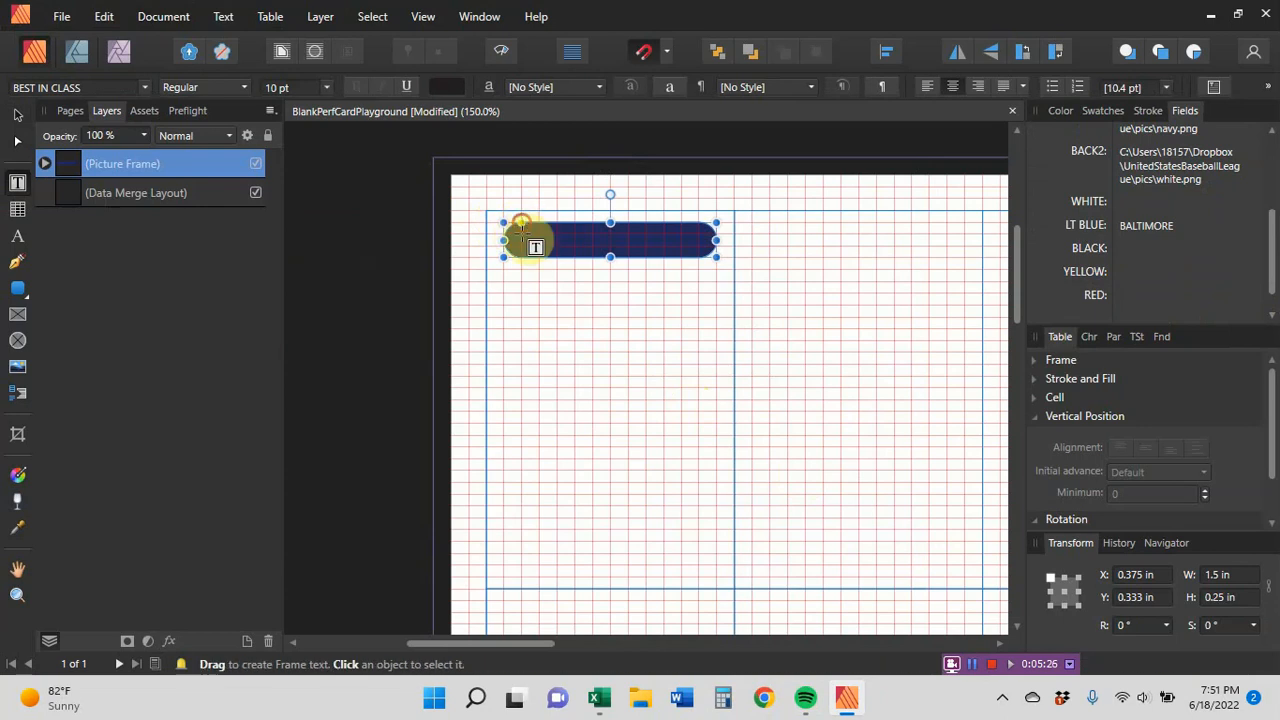
pyautogui.moveTo(521, 222); pyautogui.dragTo(697, 258)
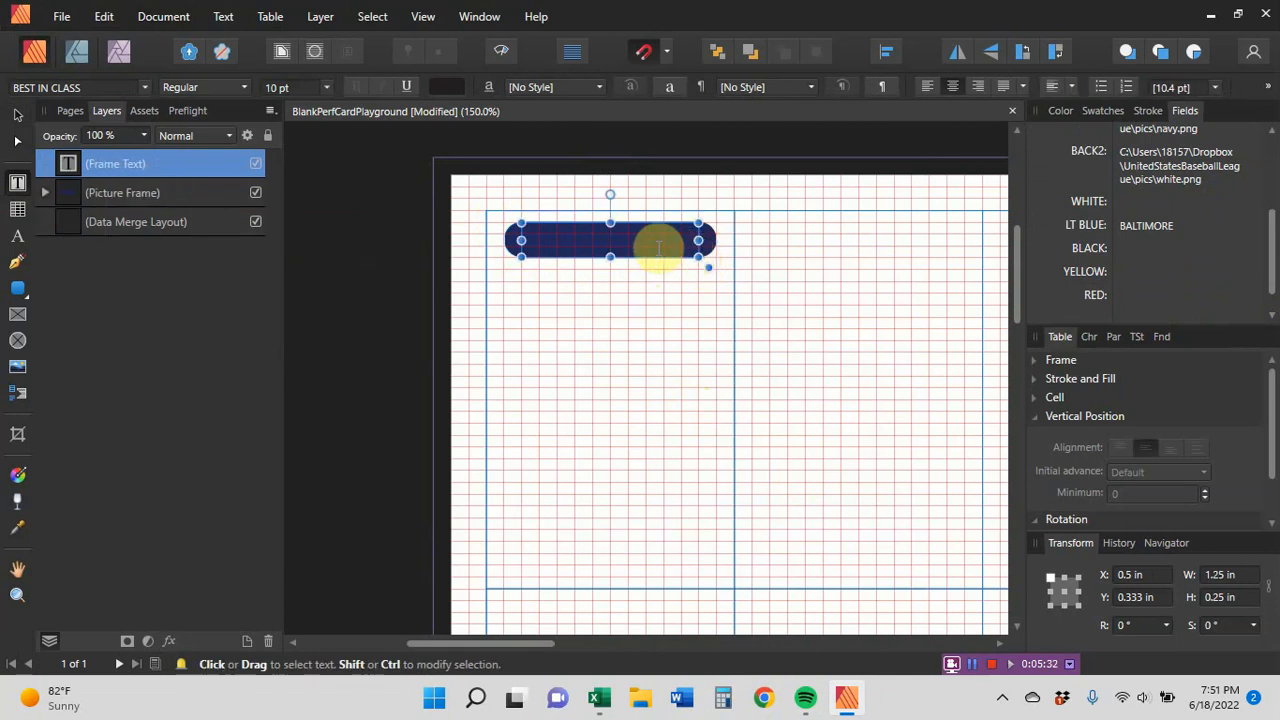
pyautogui.click(624, 241)
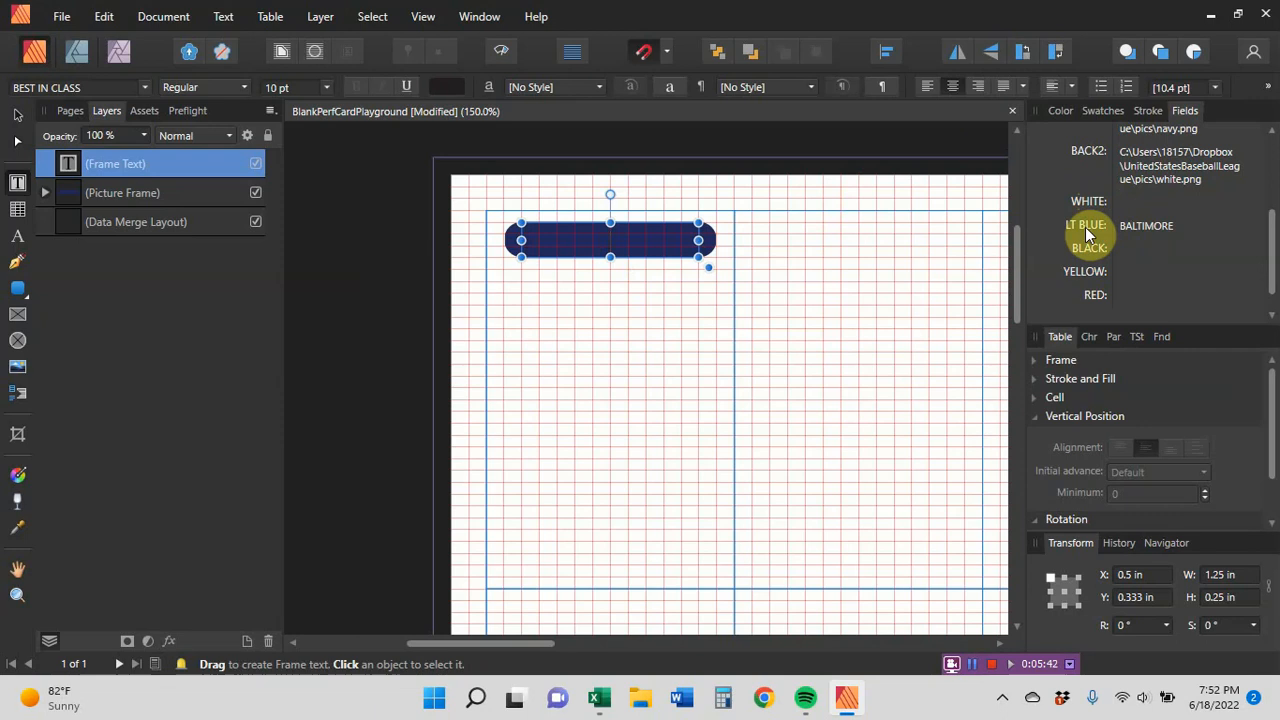
pyautogui.scroll(1, 1088, 233)
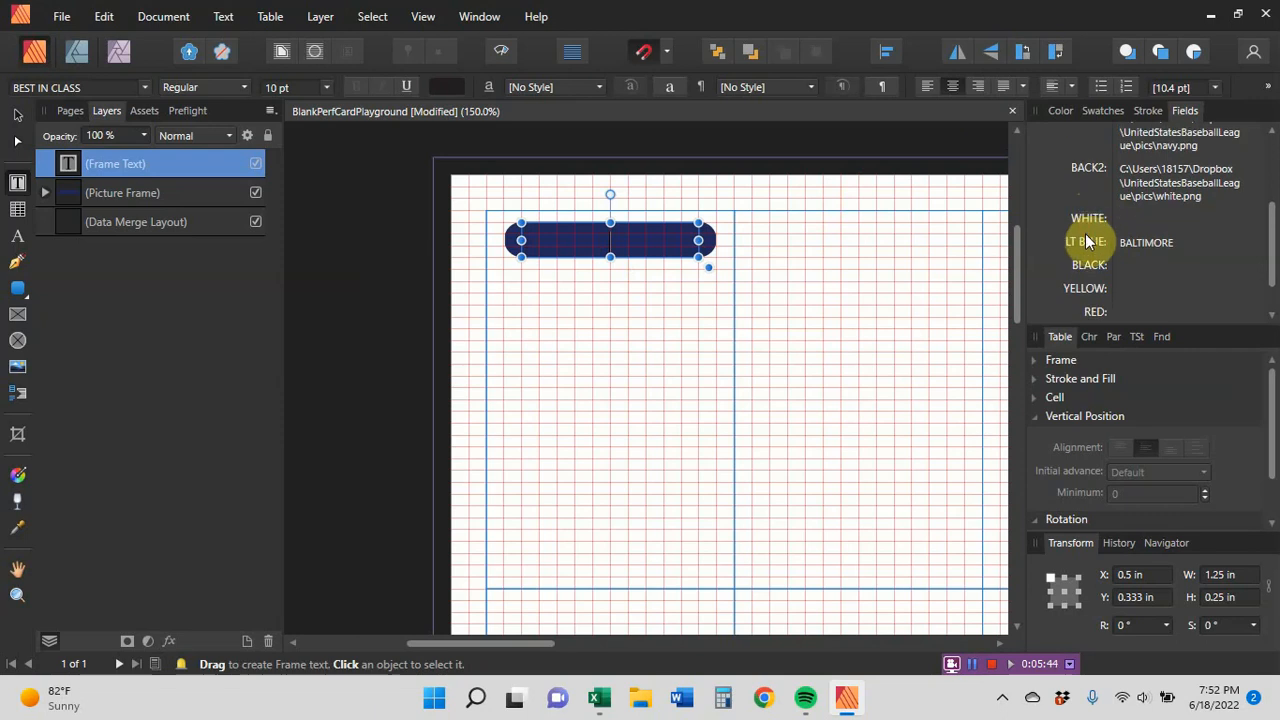
pyautogui.click(1087, 243)
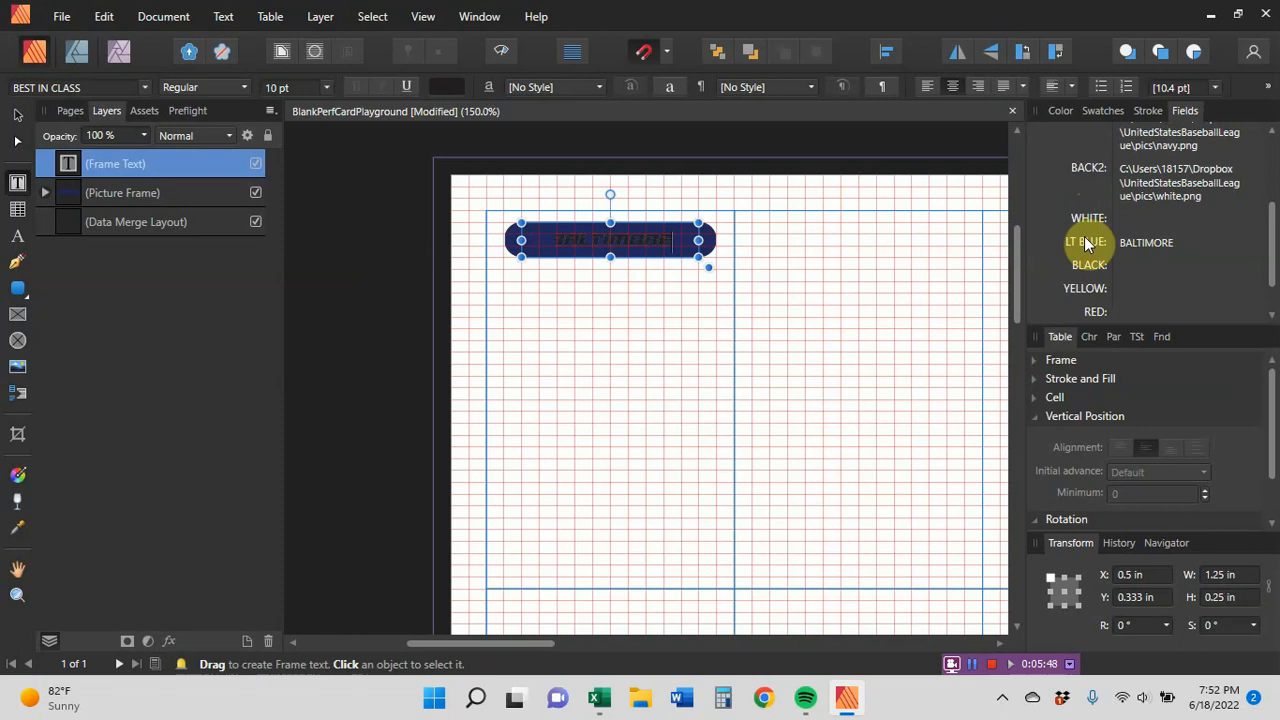
# Color all text in the LT BLUE field's frame with the light blue recent swatch and deselect the frame
pyautogui.hotkey('ctrl', 'a')
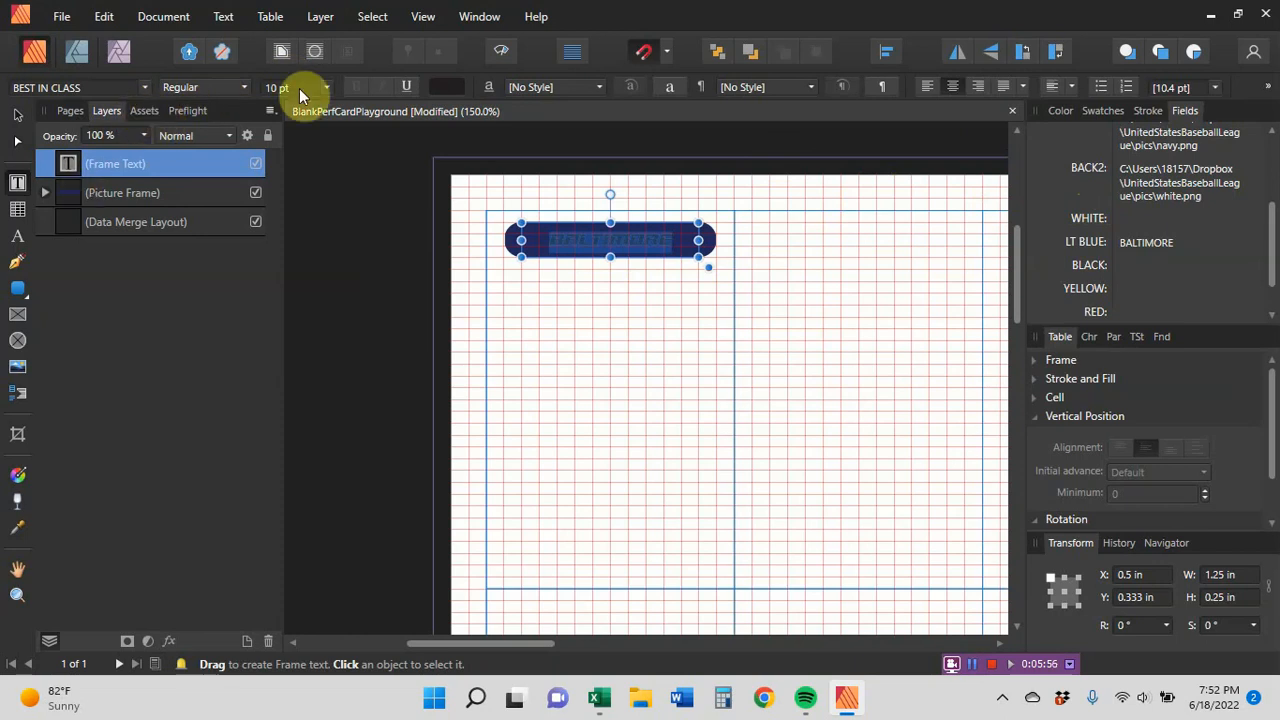
pyautogui.click(448, 88)
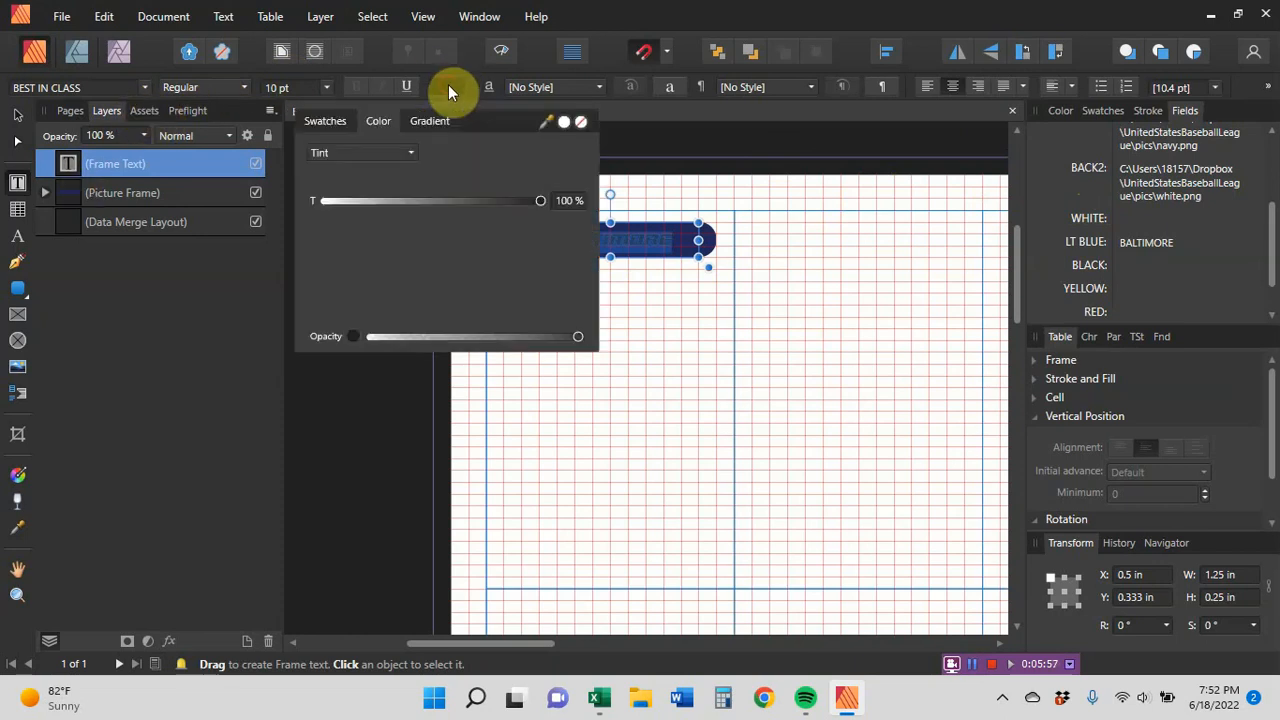
pyautogui.click(338, 121)
pyautogui.click(386, 153)
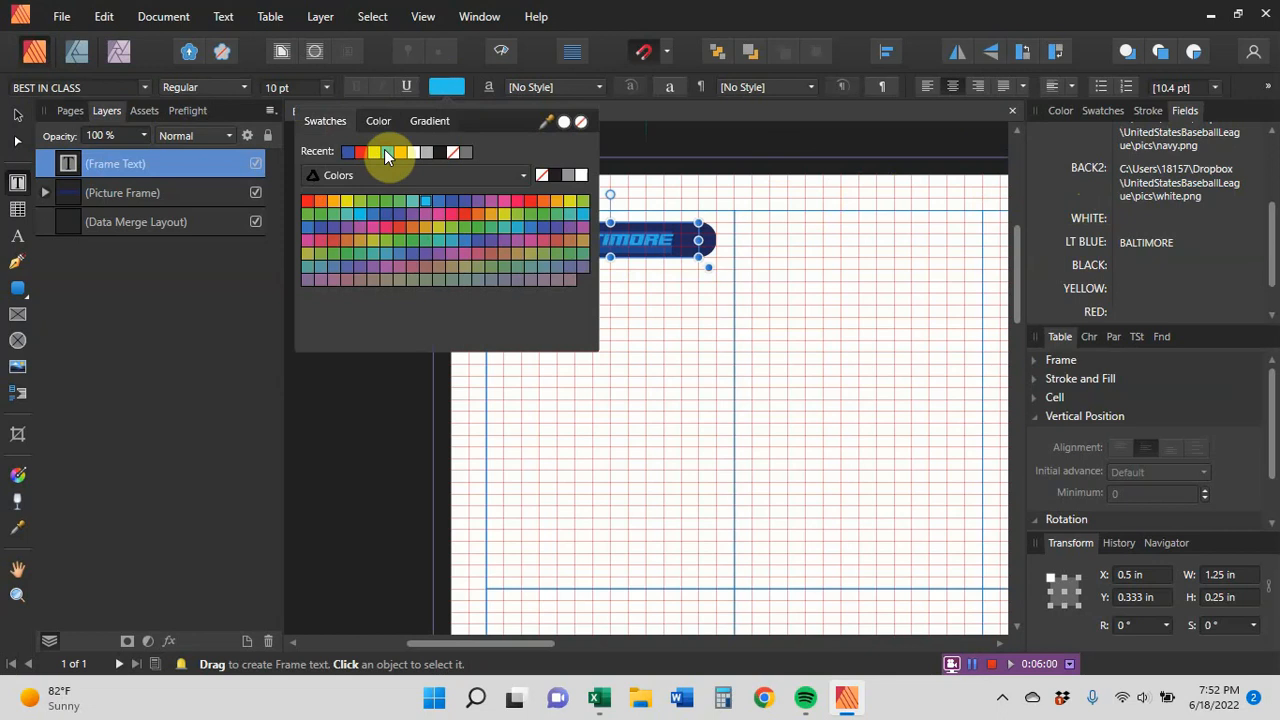
pyautogui.click(642, 336)
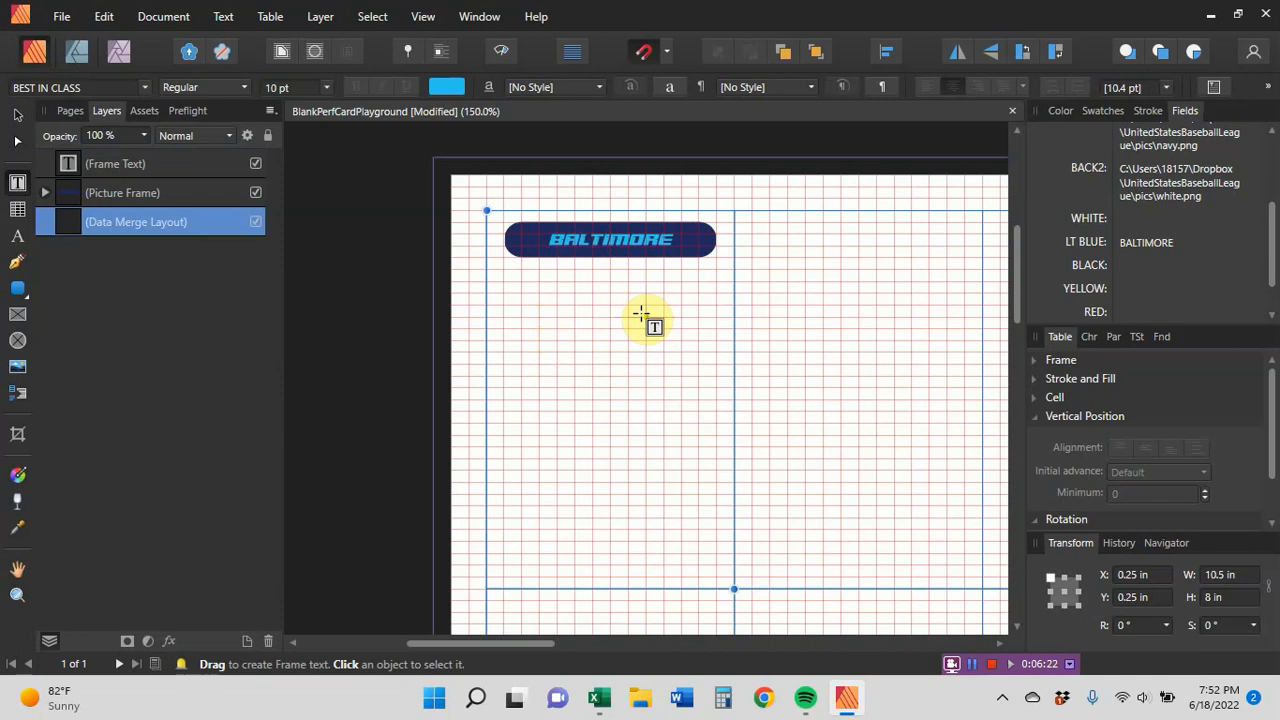
# Generate a merged document from TestValuesForColorCards.csv, updating the outdated source data, and close the Data Merge Manager
pyautogui.click(152, 16)
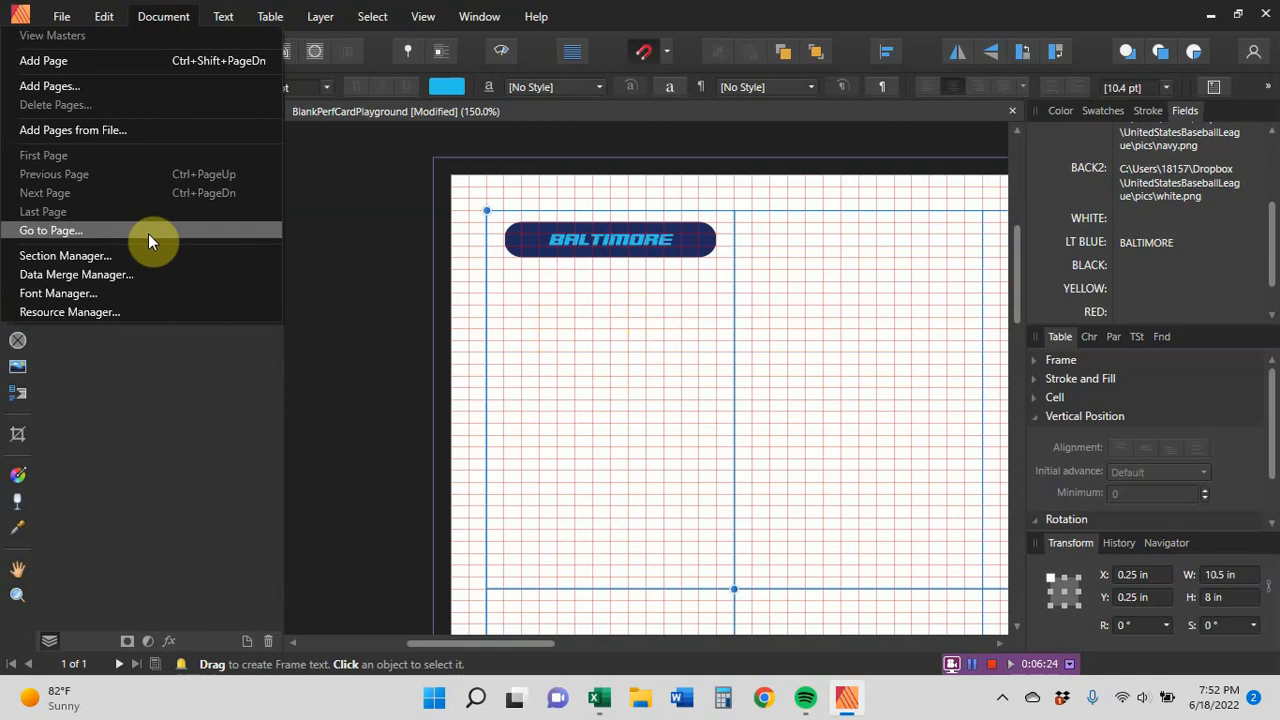
pyautogui.click(131, 277)
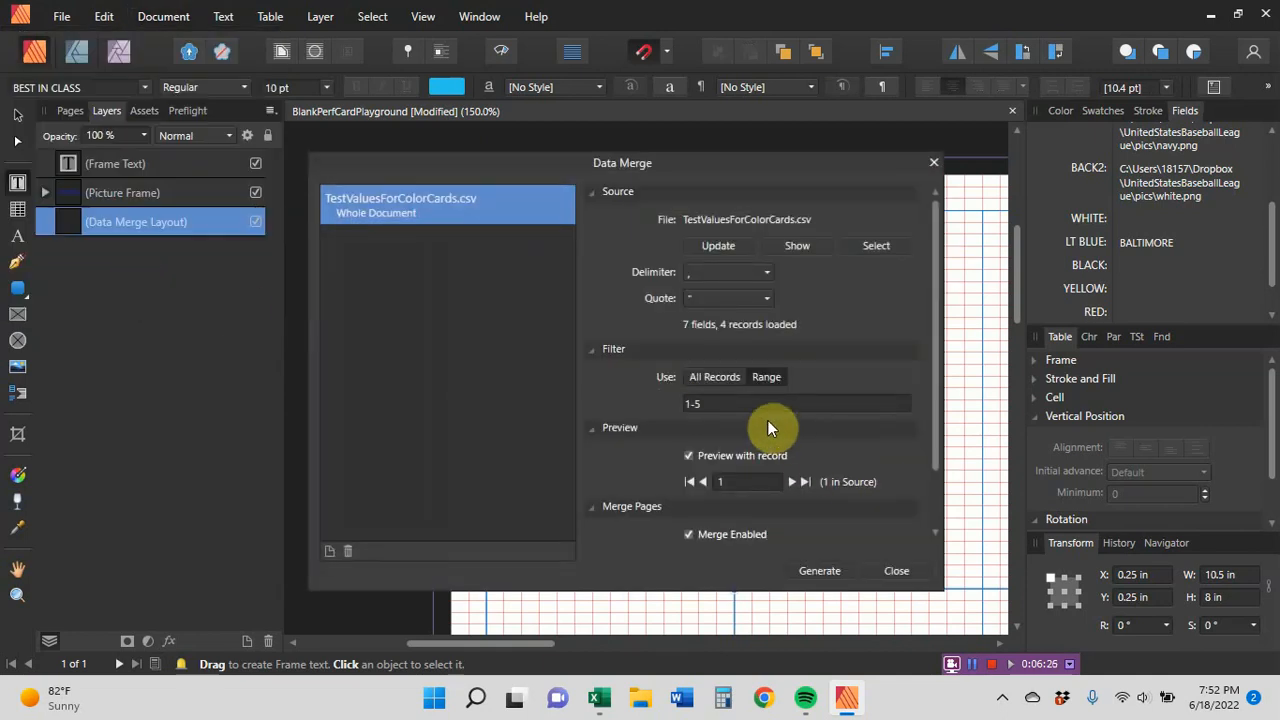
pyautogui.click(813, 569)
pyautogui.click(566, 365)
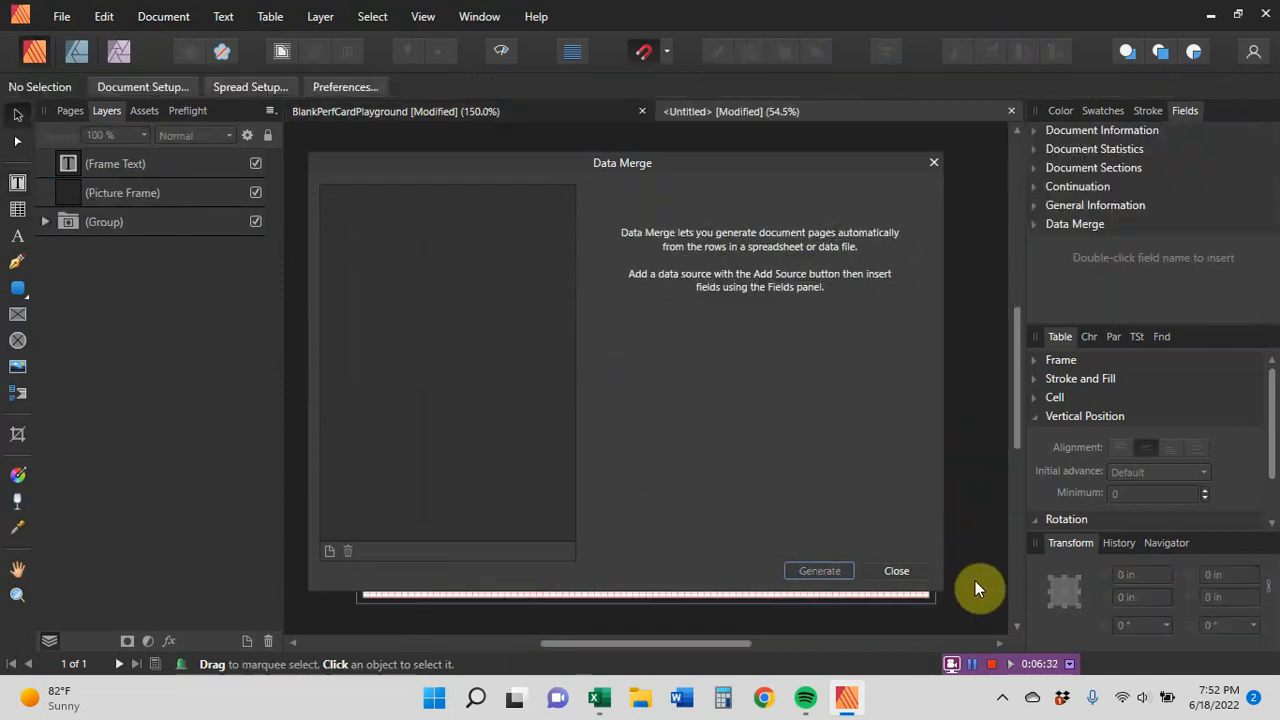
pyautogui.click(903, 569)
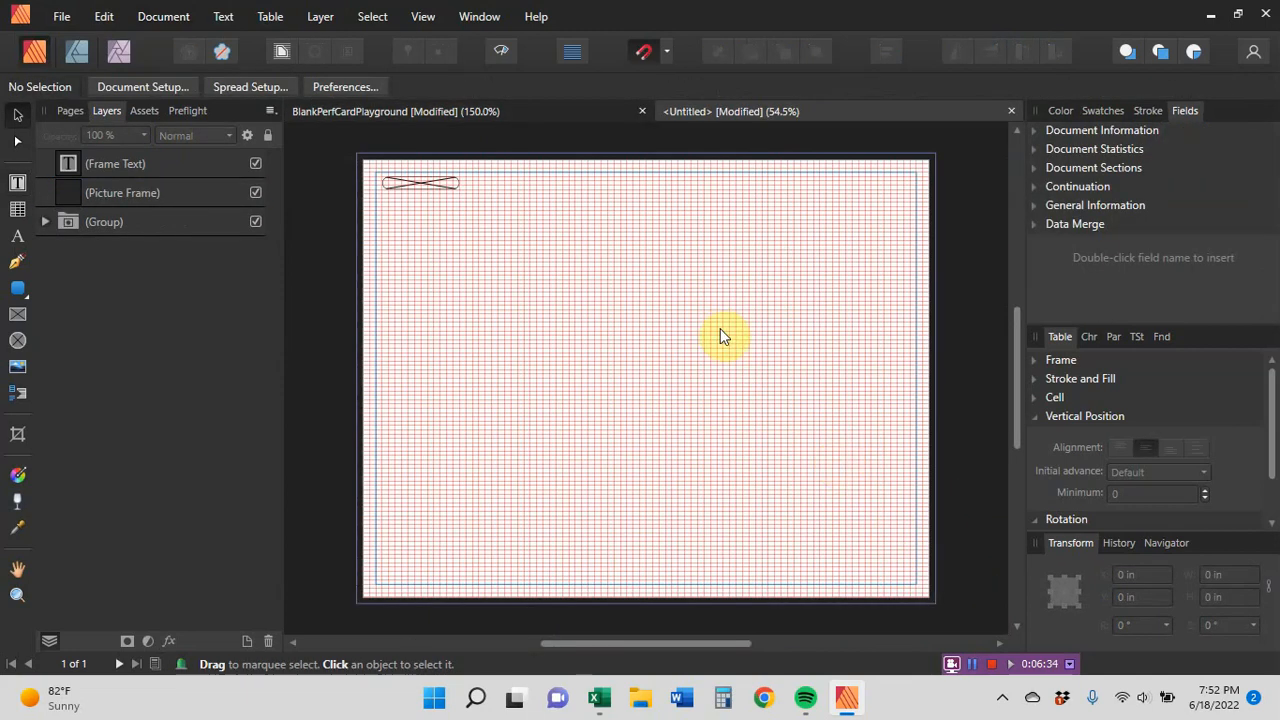
# Look over the generated untitled document and close it without saving
pyautogui.scroll(-4, 717, 324)
pyautogui.scroll(5, 717, 324)
pyautogui.scroll(-1, 717, 324)
pyautogui.click(1010, 111)
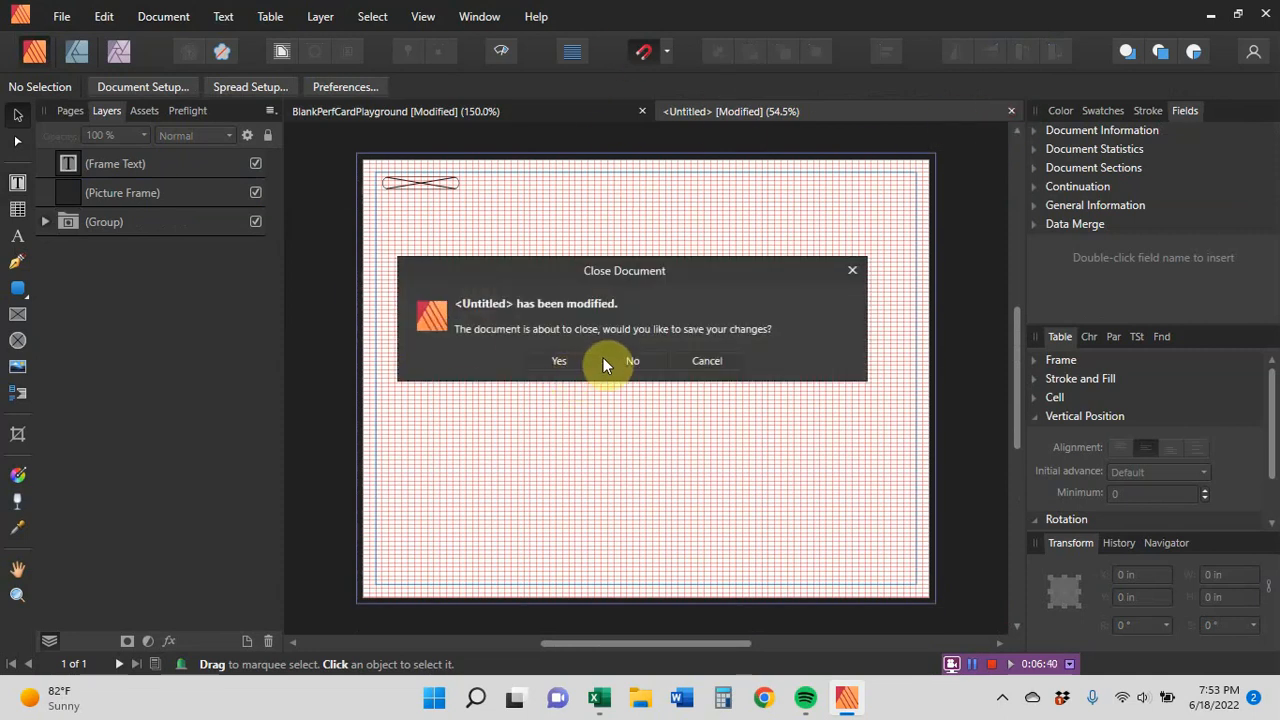
pyautogui.click(628, 361)
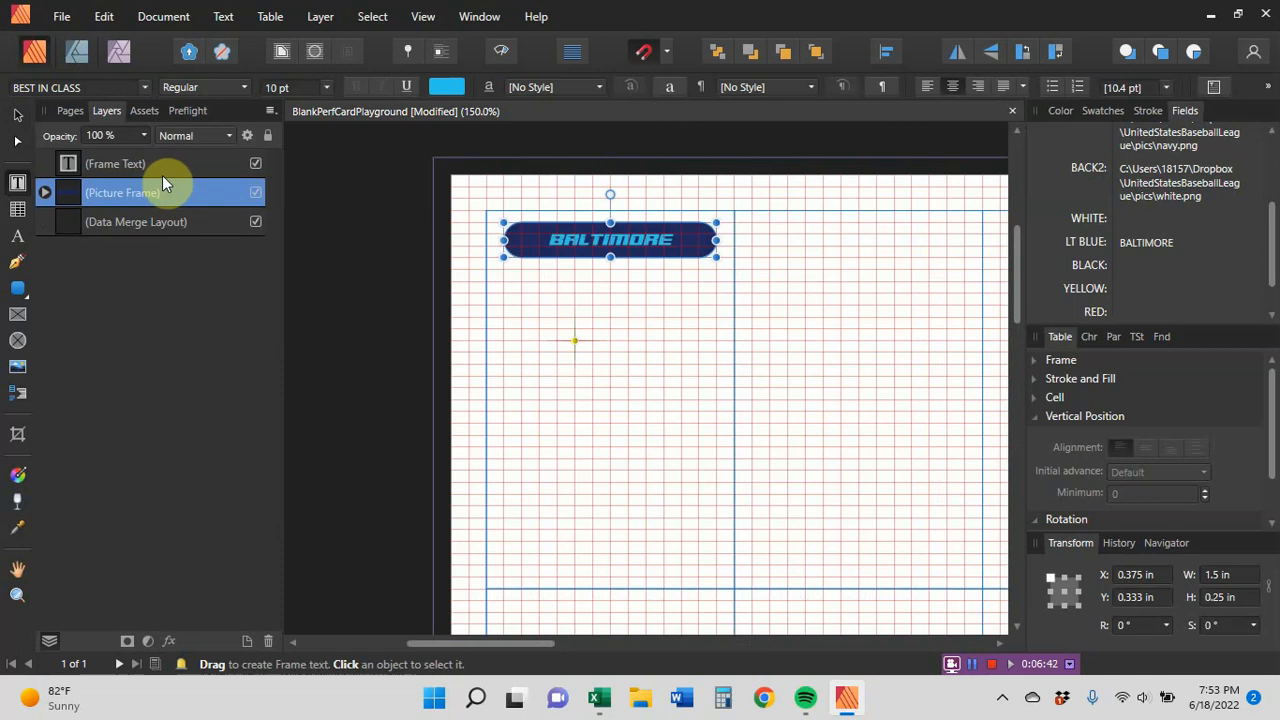
# Move the text frame and the picture frame together into the Data Merge Layout layer
pyautogui.click(140, 163)
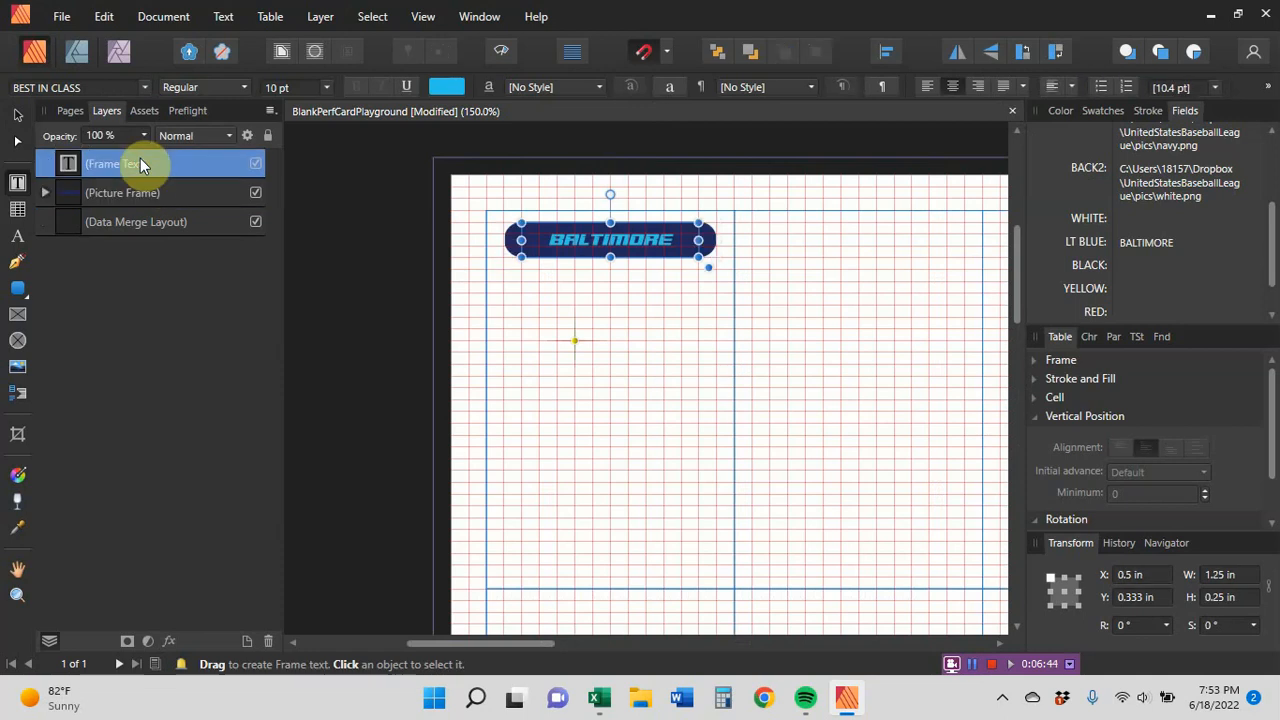
pyautogui.keyDown('shift'); pyautogui.click(141, 193); pyautogui.keyUp('shift')
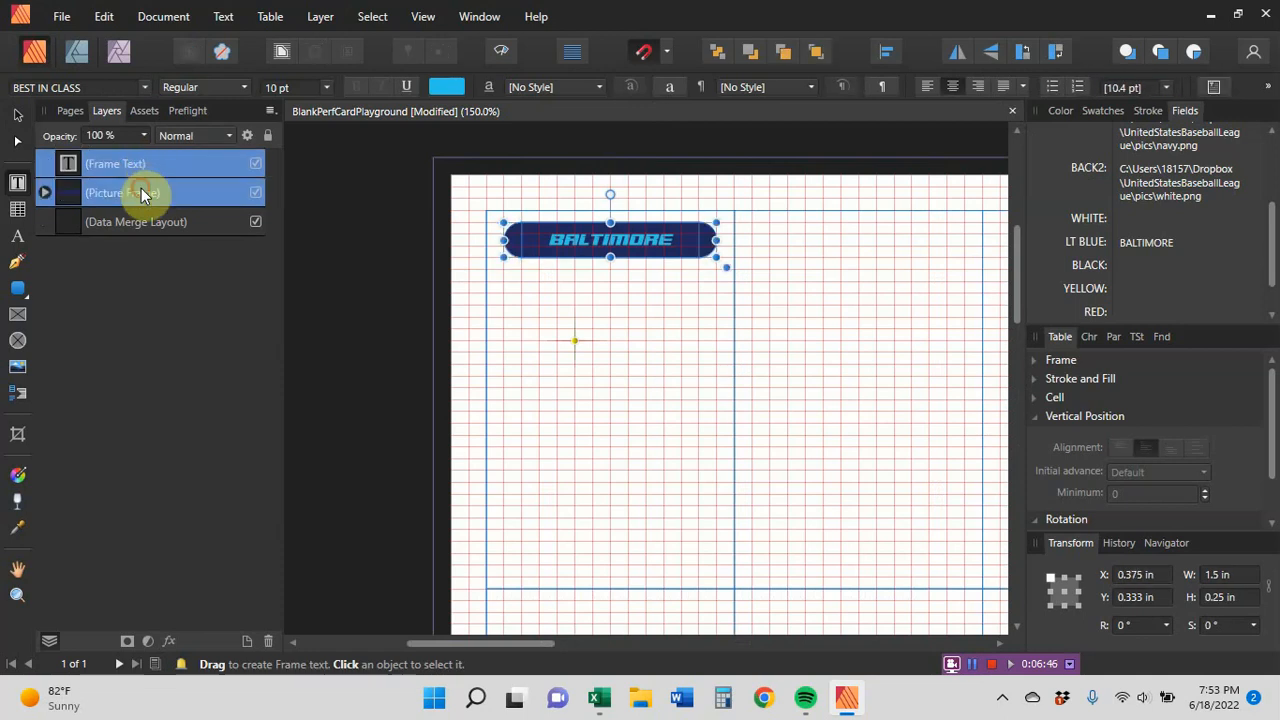
pyautogui.moveTo(141, 193); pyautogui.dragTo(158, 233)
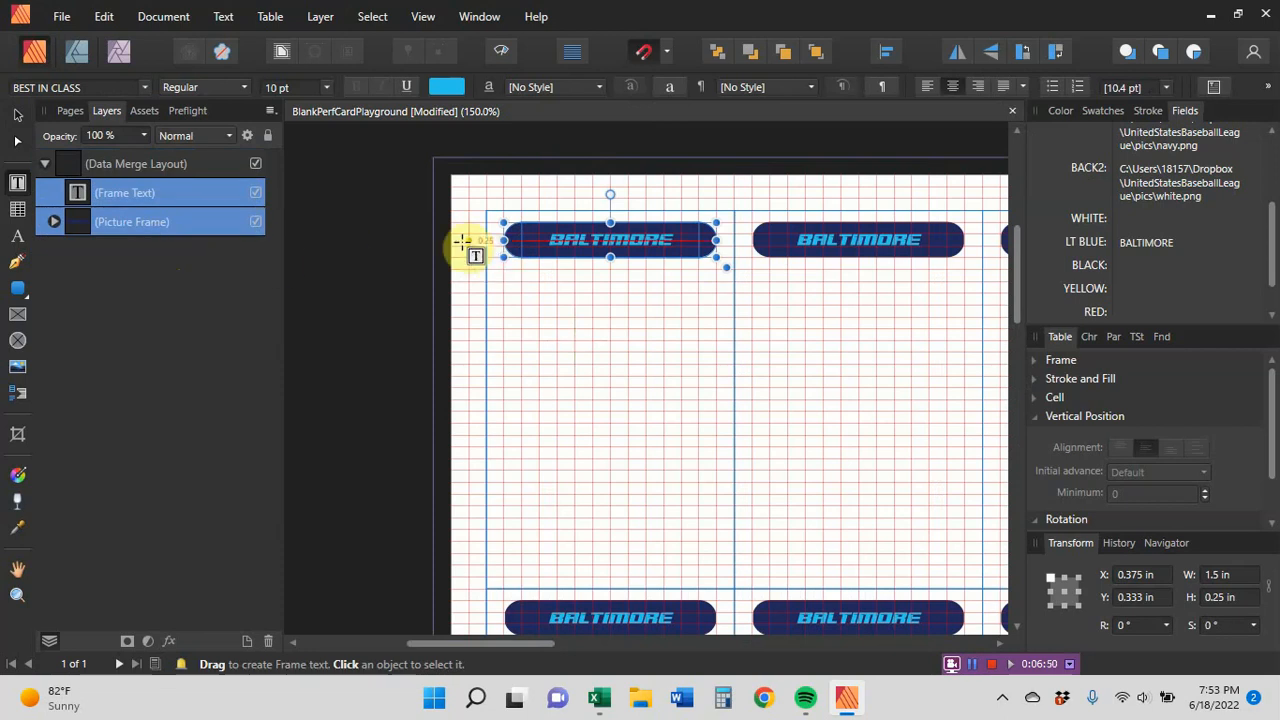
# Generate the merge again with updated source data and inspect the team-name text on the merged cards at 200% zoom
pyautogui.click(163, 16)
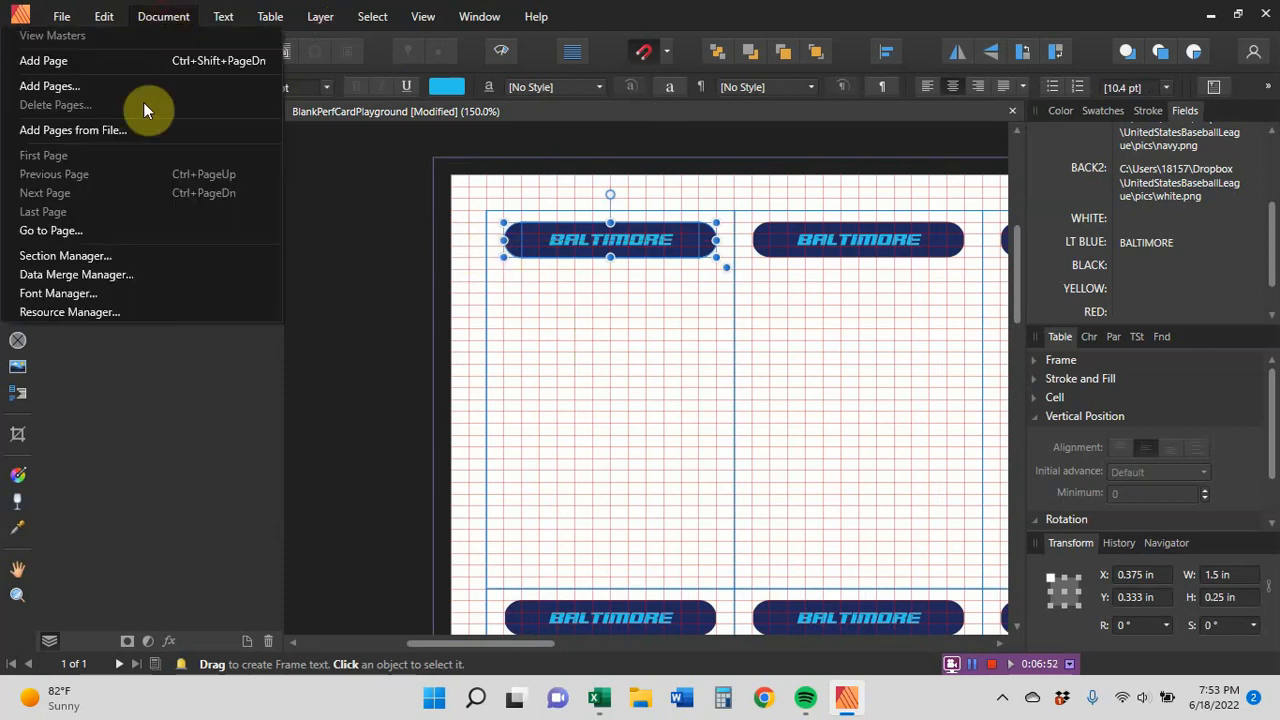
pyautogui.click(136, 272)
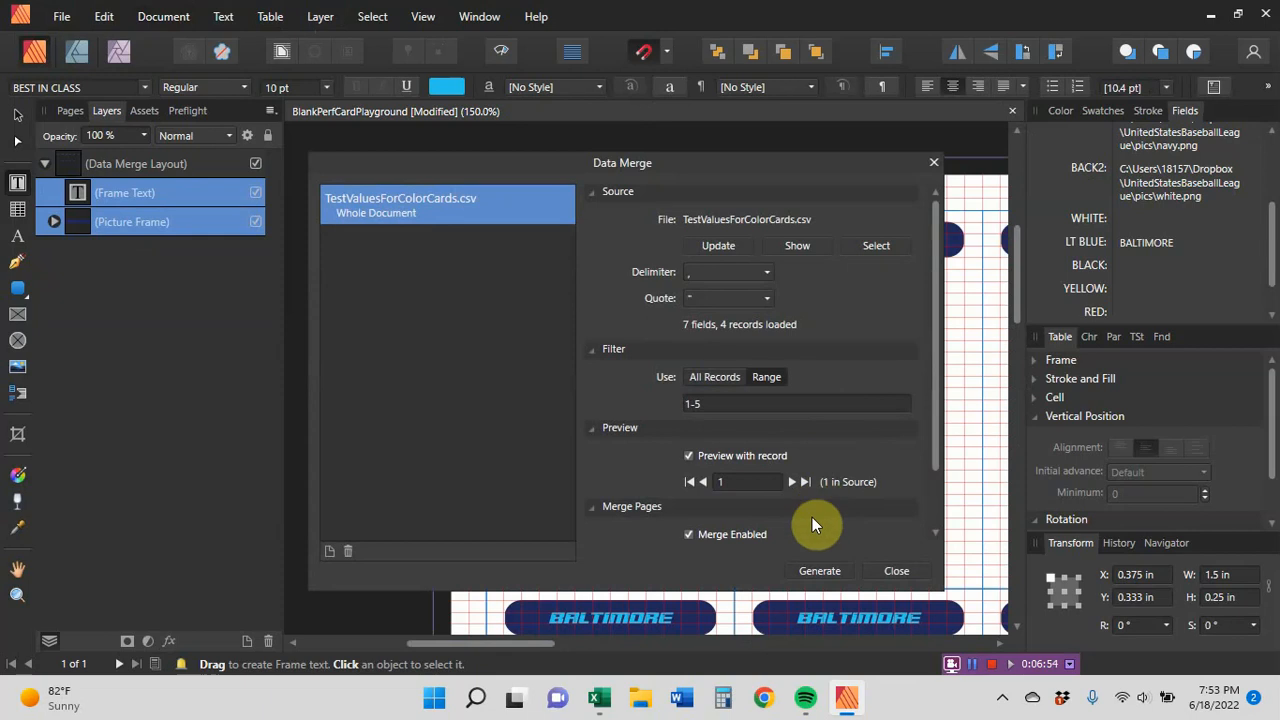
pyautogui.click(829, 570)
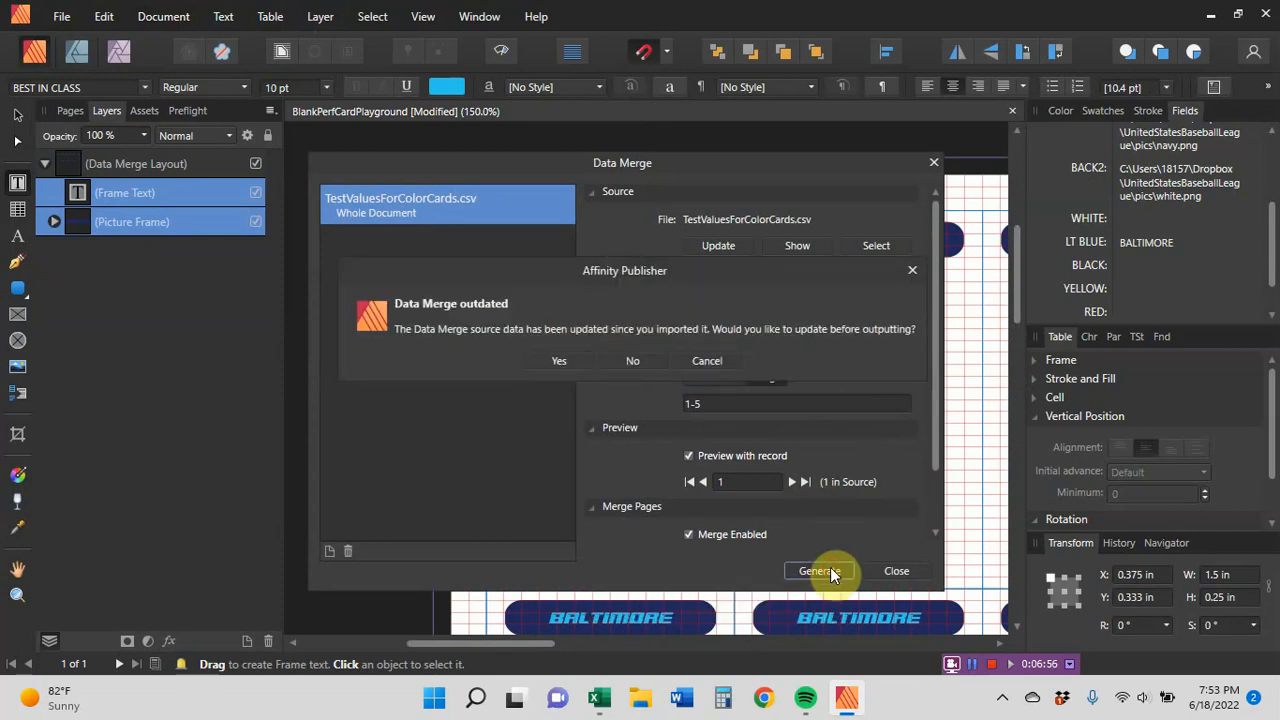
pyautogui.click(557, 361)
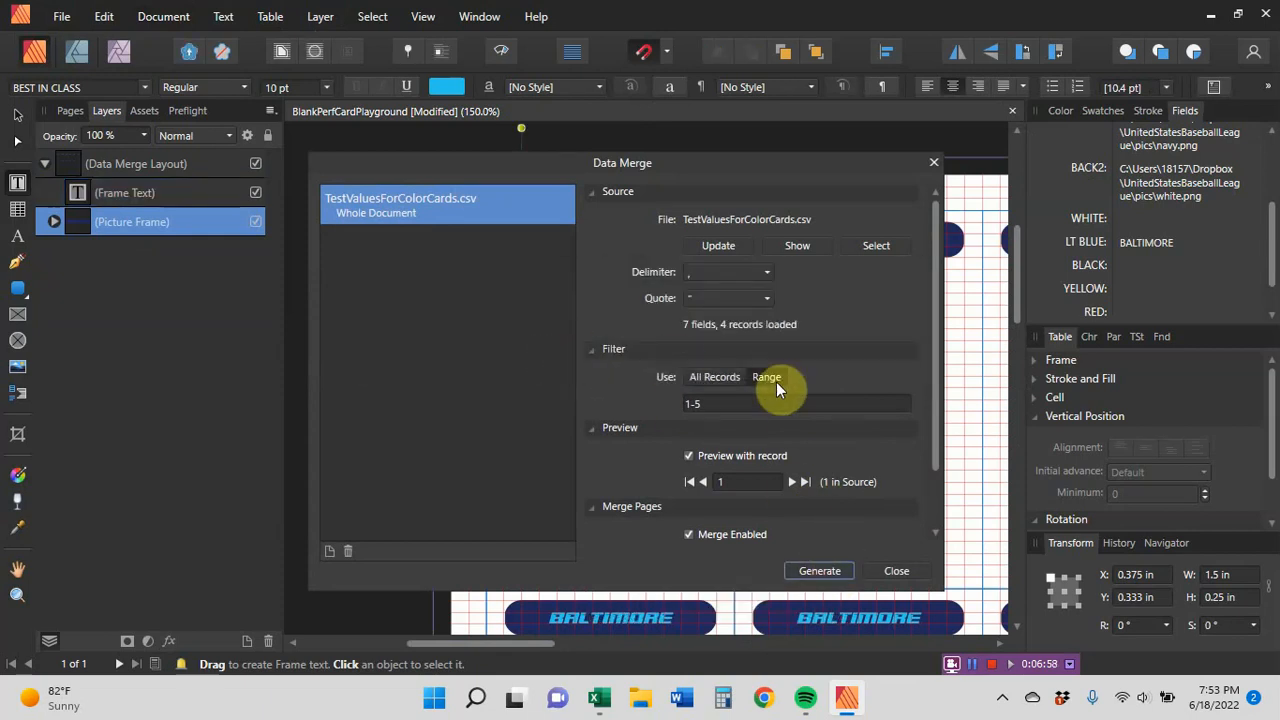
pyautogui.click(895, 572)
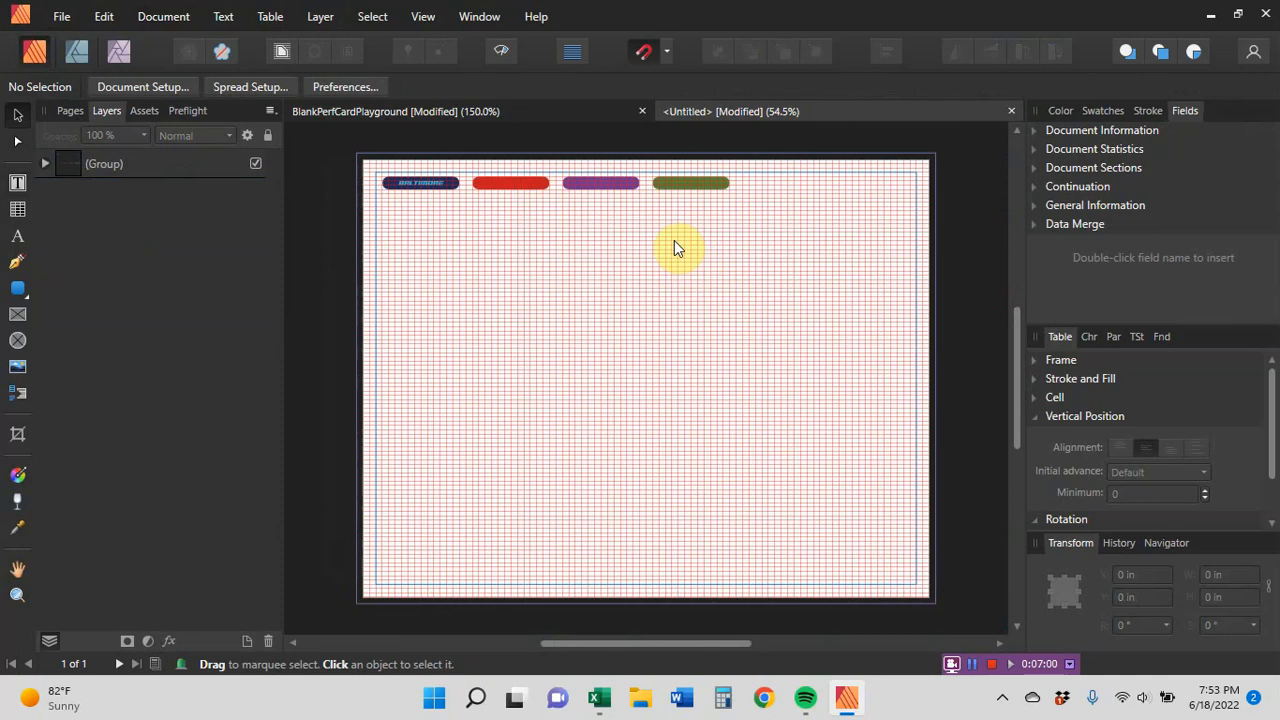
pyautogui.hotkey('ctrl', '2')
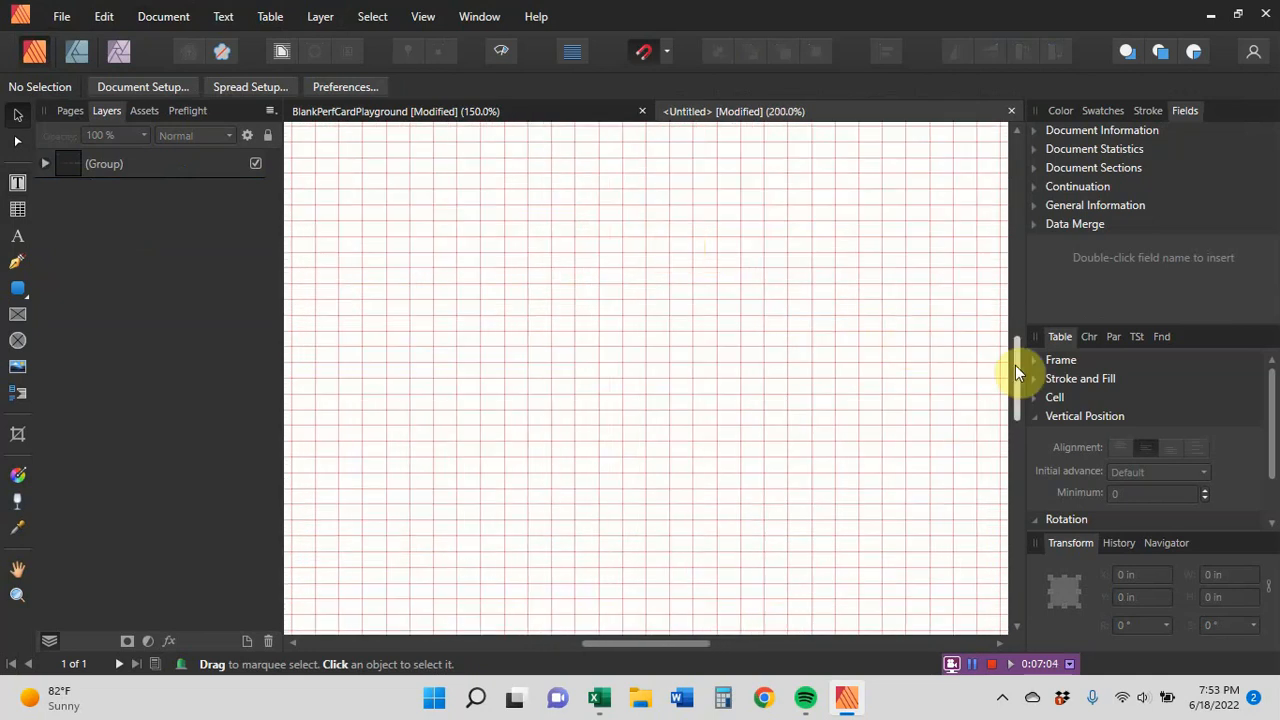
pyautogui.moveTo(1015, 365); pyautogui.dragTo(1020, 209)
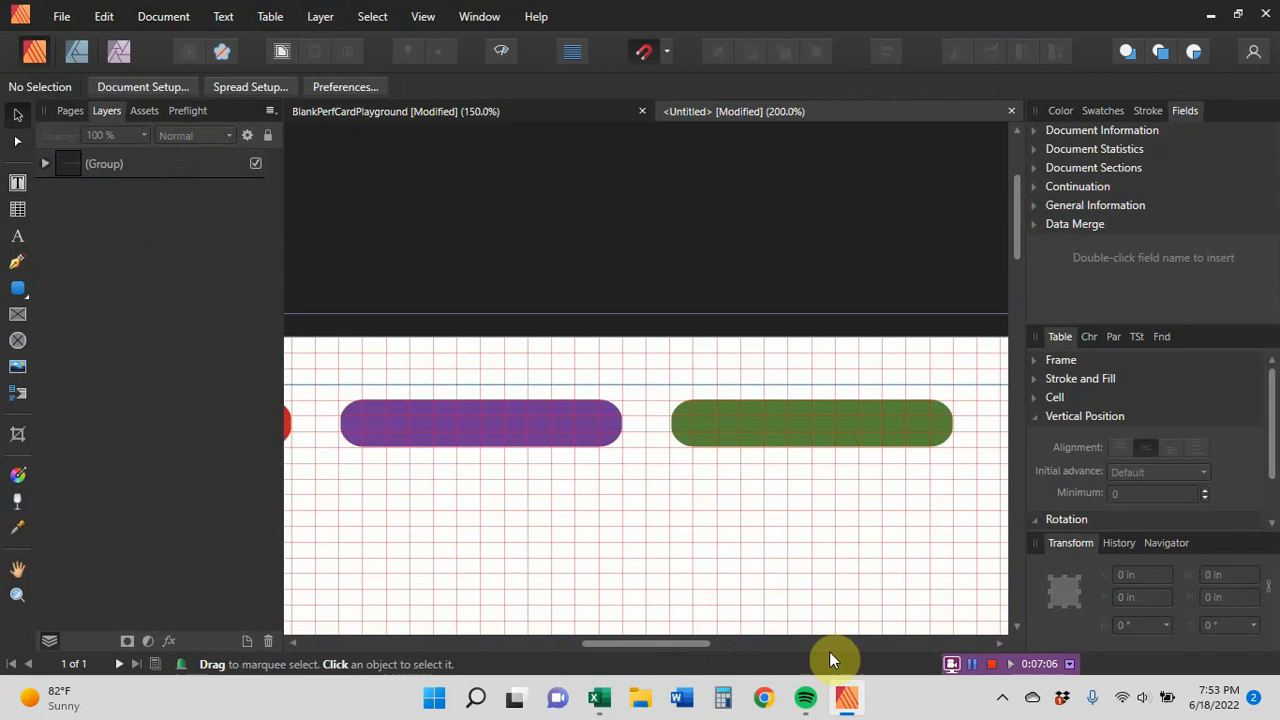
pyautogui.moveTo(685, 638); pyautogui.dragTo(536, 606)
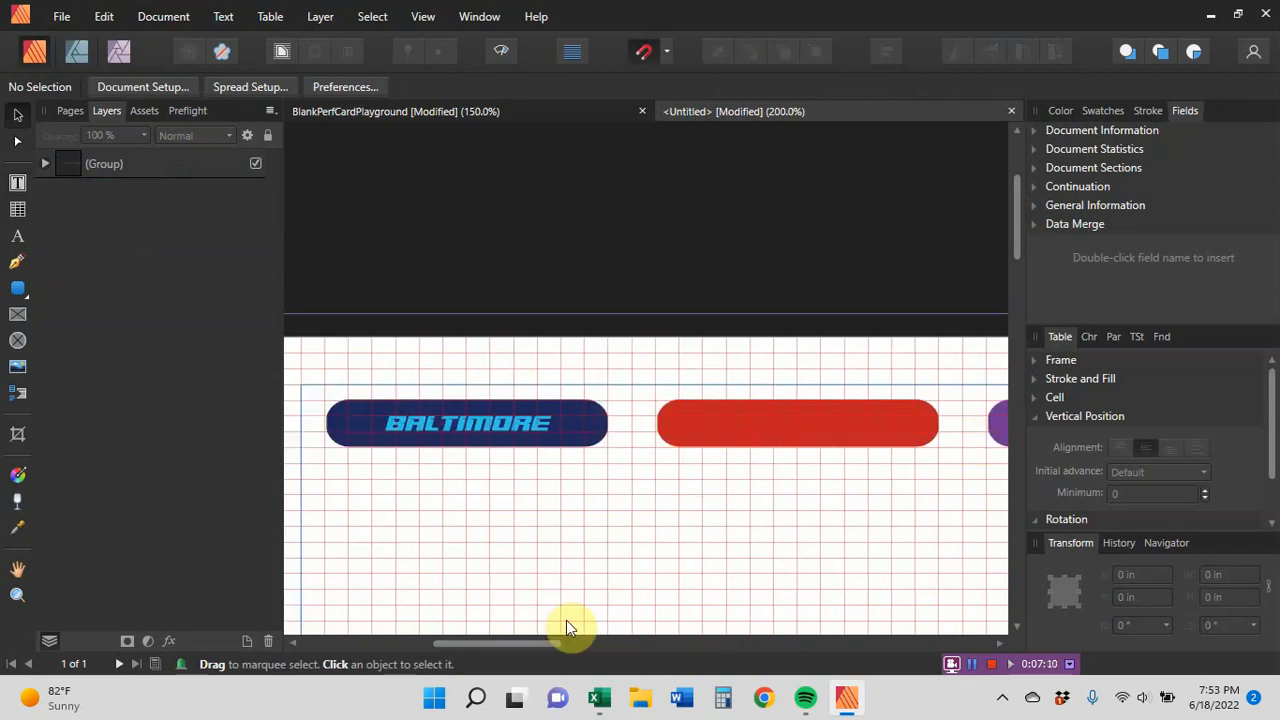
pyautogui.moveTo(517, 630); pyautogui.dragTo(729, 657)
# Switch to the TestValuesForColorCards spreadsheet in Excel and autofit the widths of columns B through G
pyautogui.click(597, 704)
pyautogui.click(690, 607)
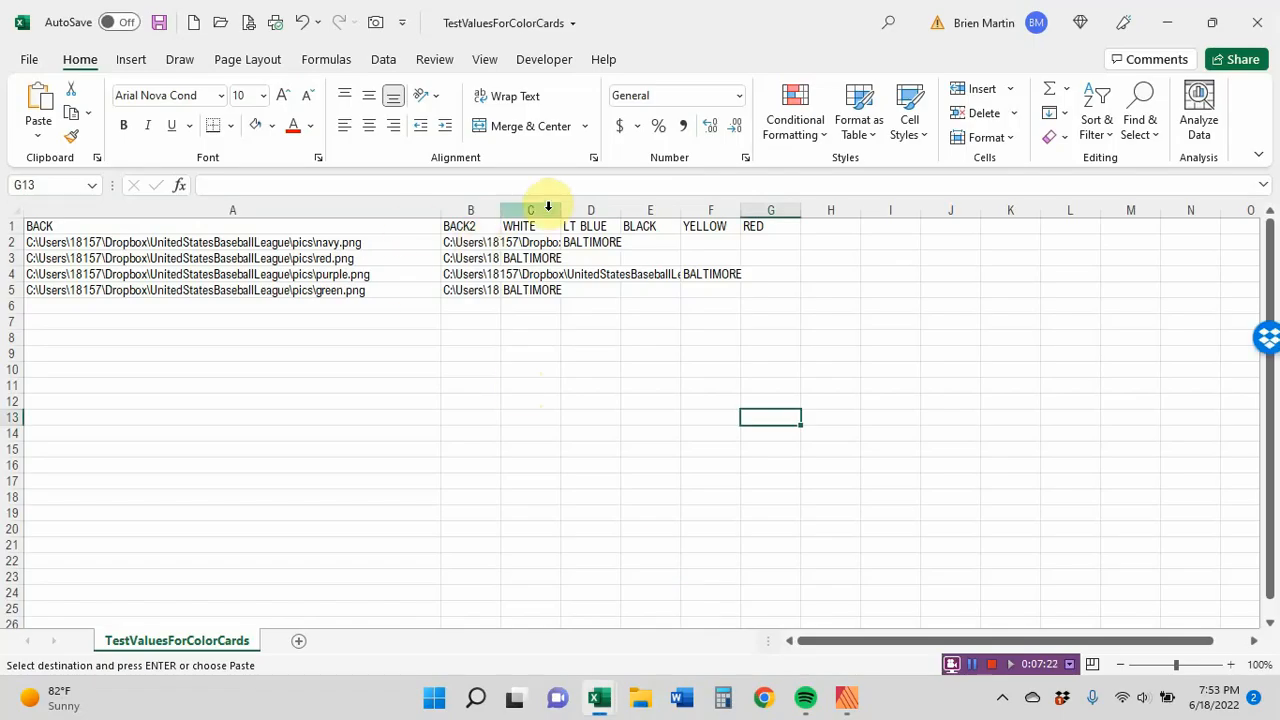
pyautogui.moveTo(548, 206); pyautogui.dragTo(745, 213)
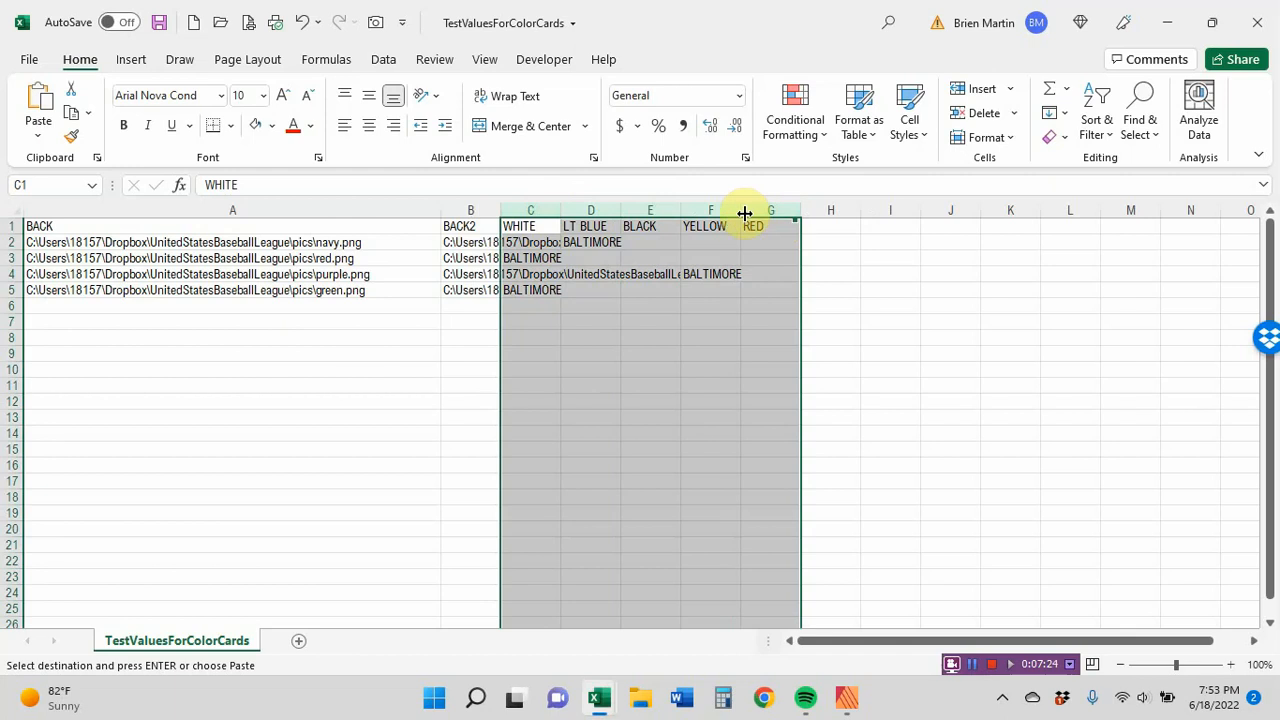
pyautogui.doubleClick(745, 213)
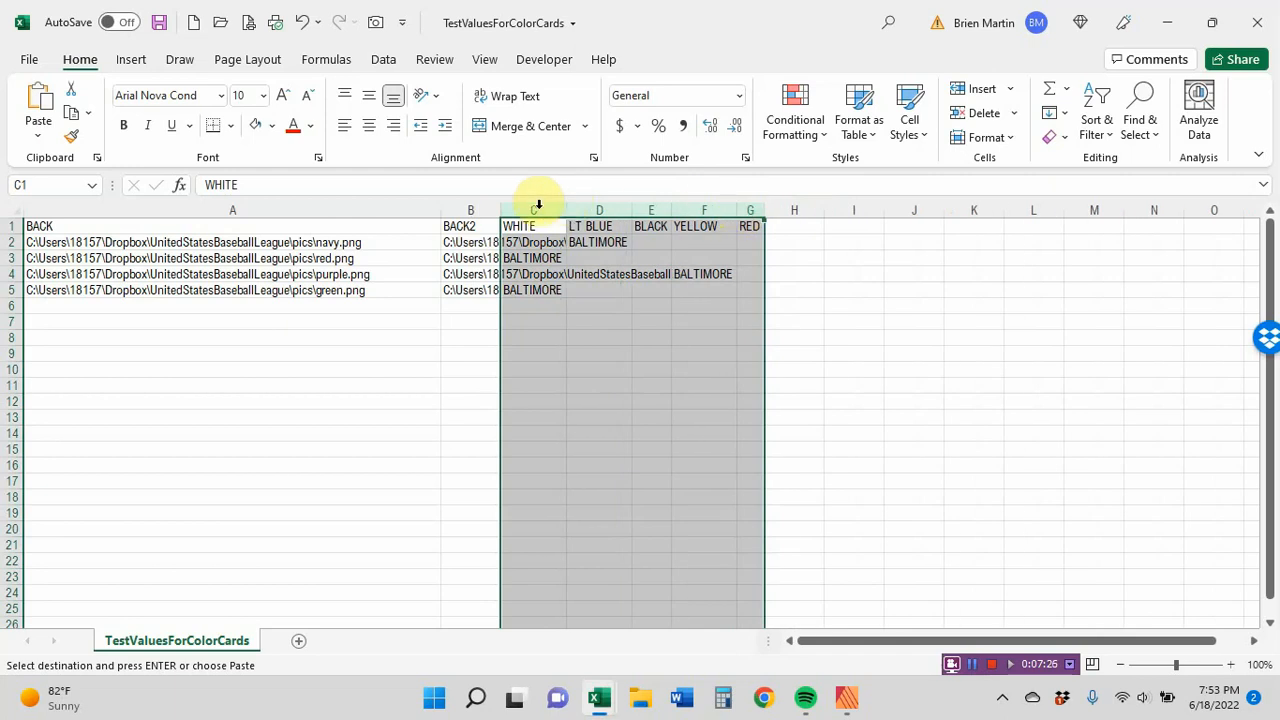
pyautogui.doubleClick(498, 211)
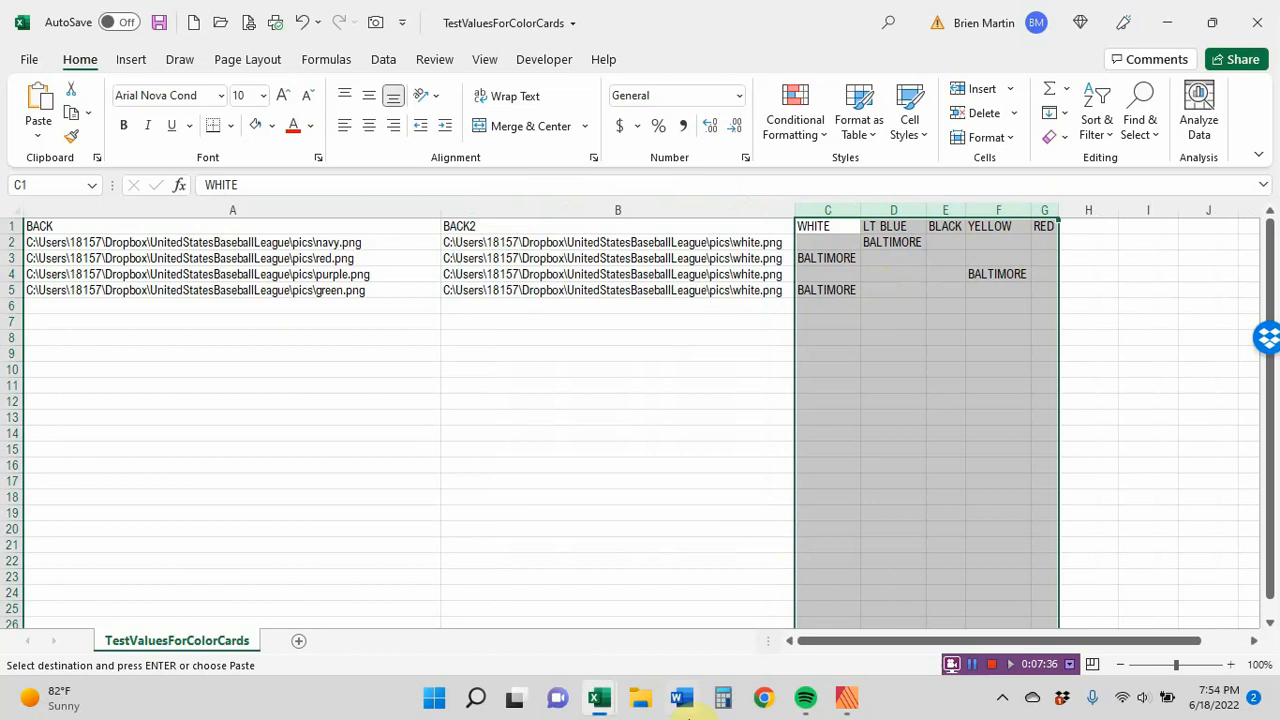
# Return to Affinity Publisher, expand the generated document's group to examine its card layers, and close that document without saving
pyautogui.click(846, 697)
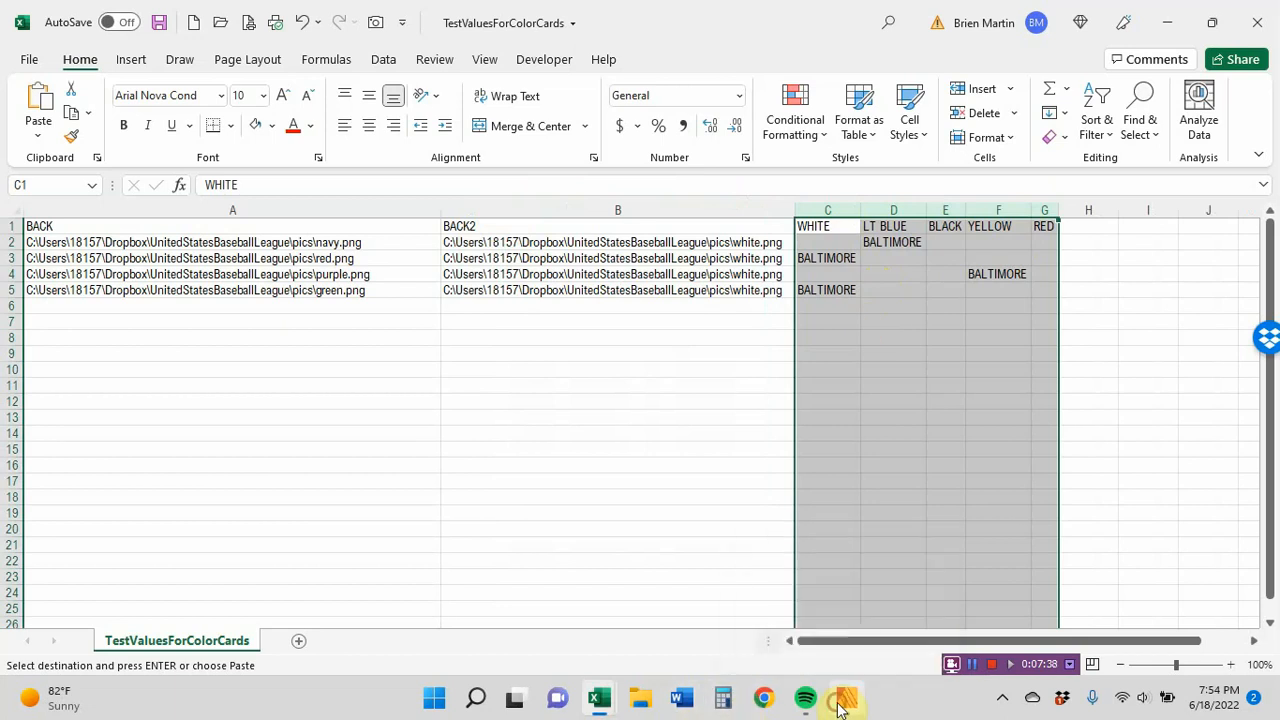
pyautogui.moveTo(632, 644); pyautogui.dragTo(433, 642)
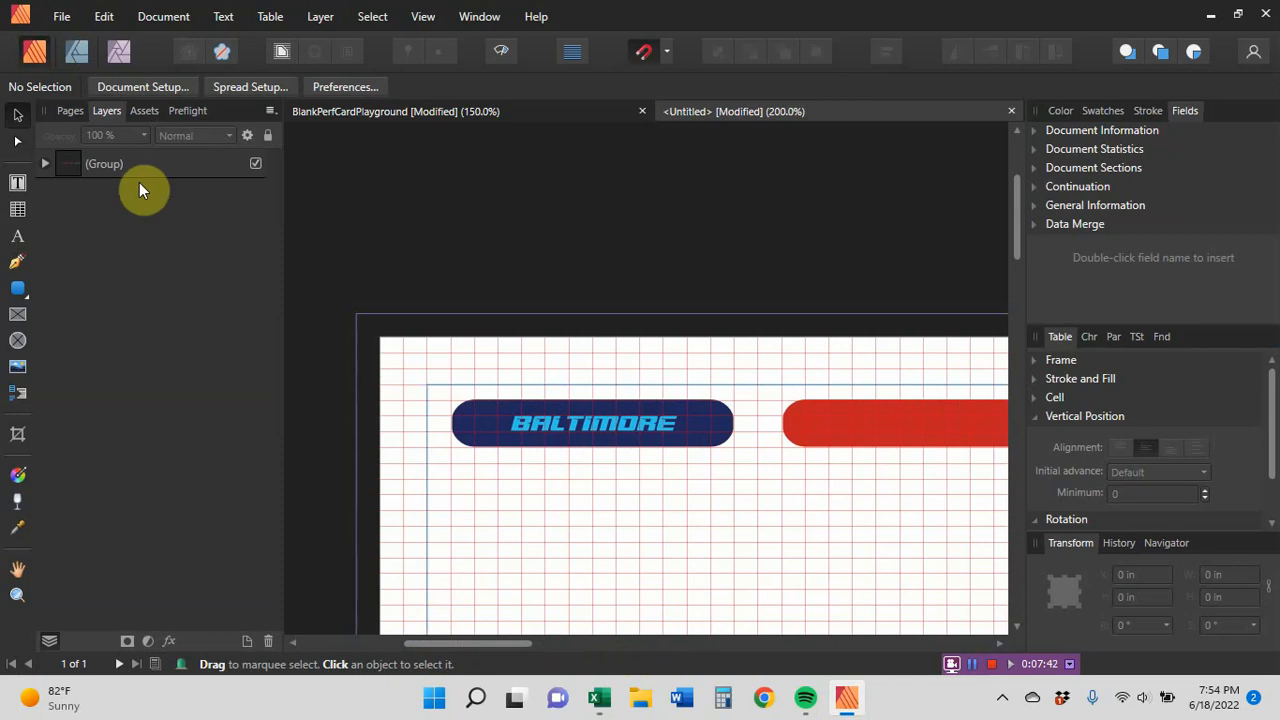
pyautogui.click(43, 164)
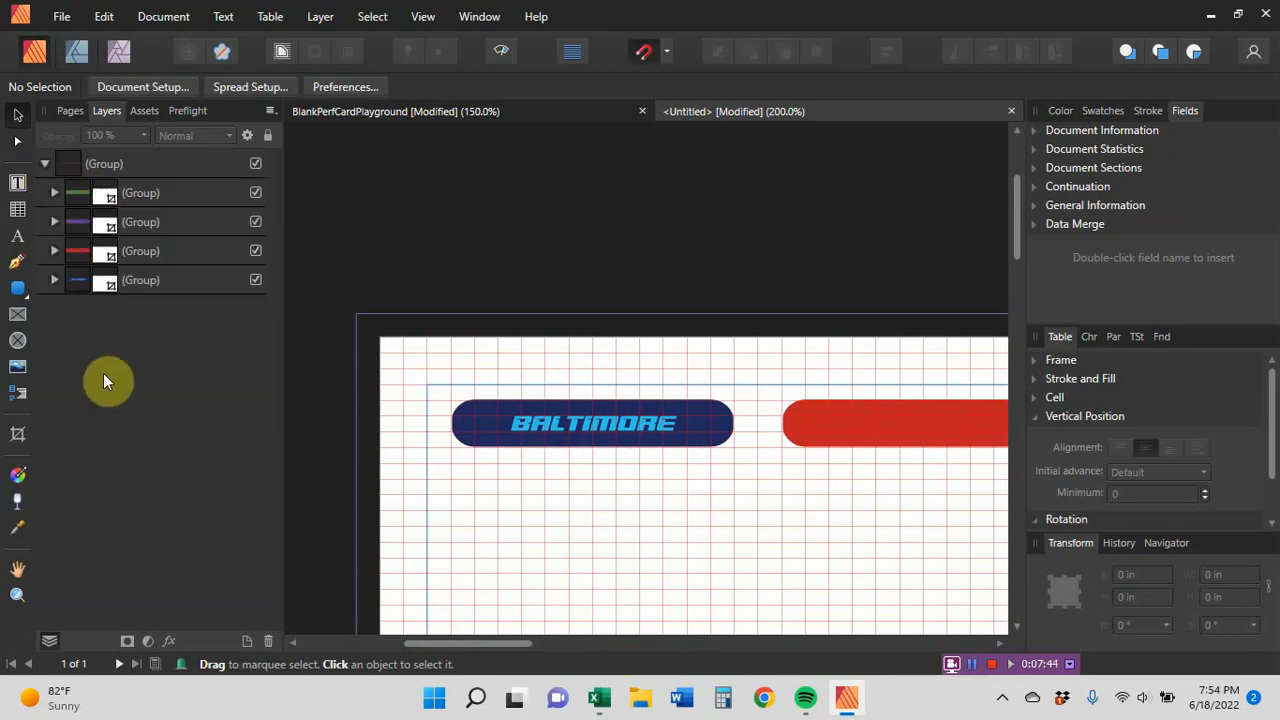
pyautogui.click(1012, 112)
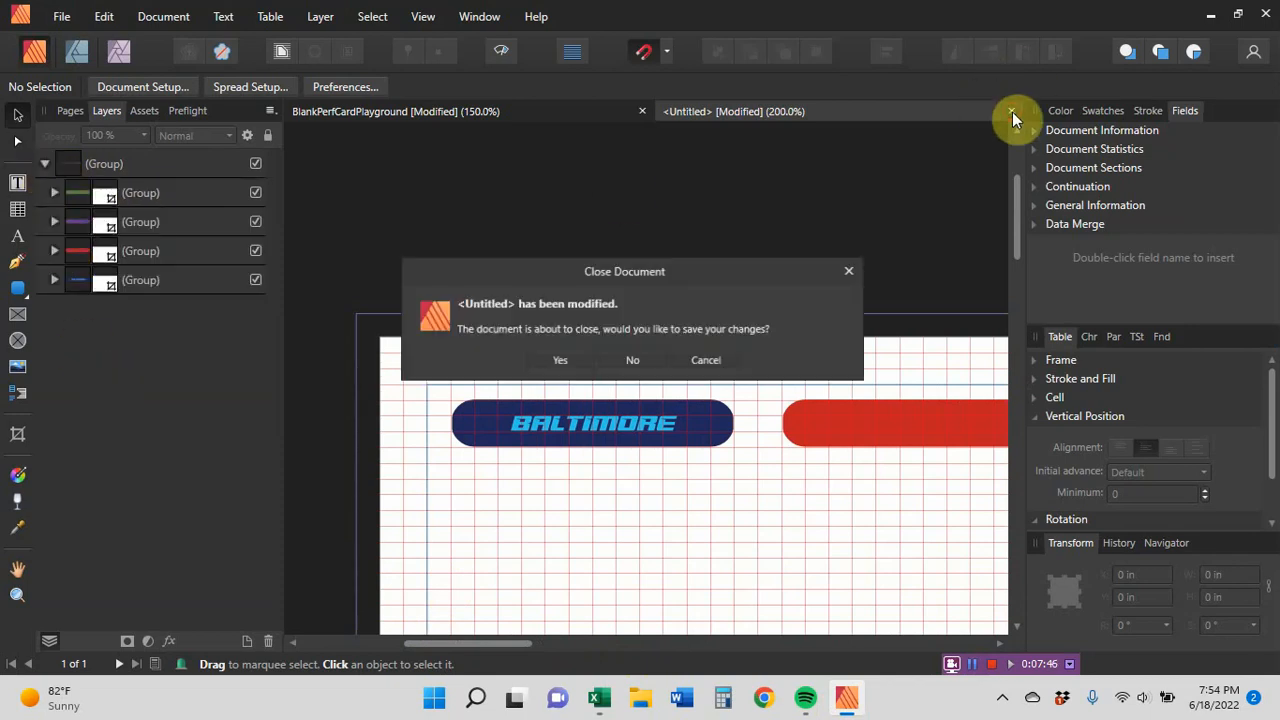
pyautogui.click(633, 361)
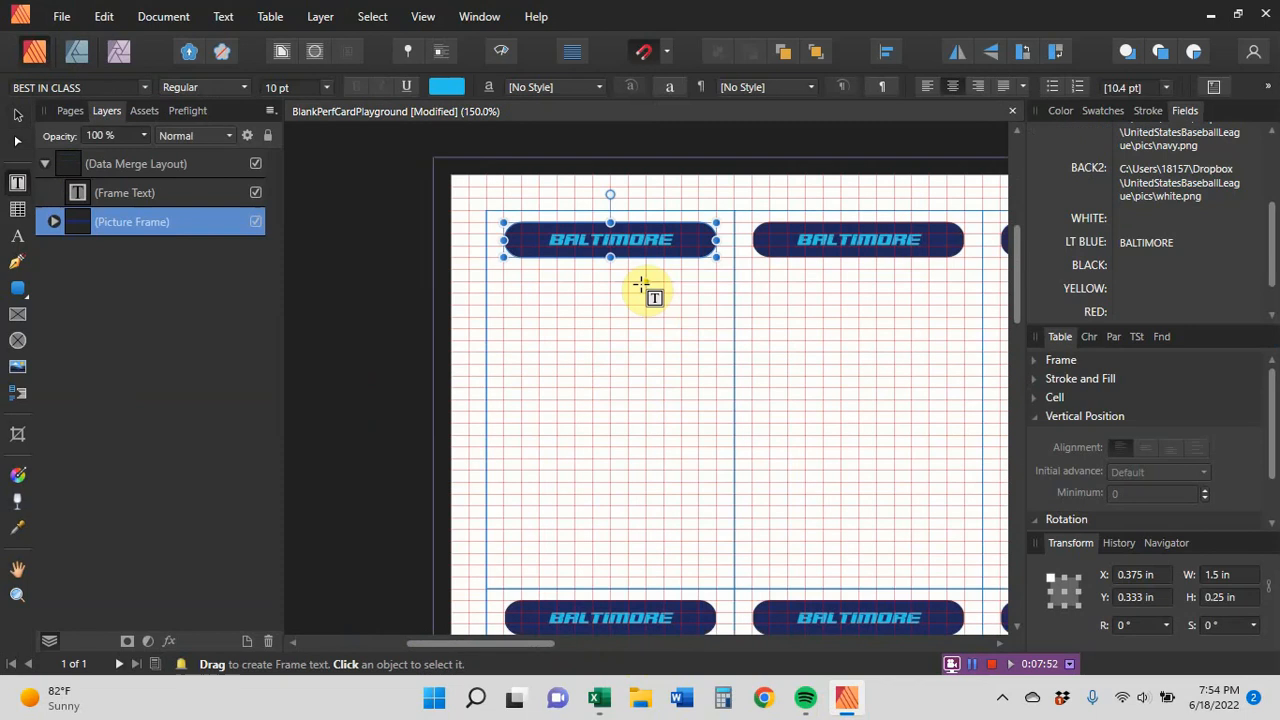
# Duplicate the LT BLUE text frame in the Data Merge Layout and move the lower-layer copy down to about Y 0.917 in
pyautogui.click(155, 193)
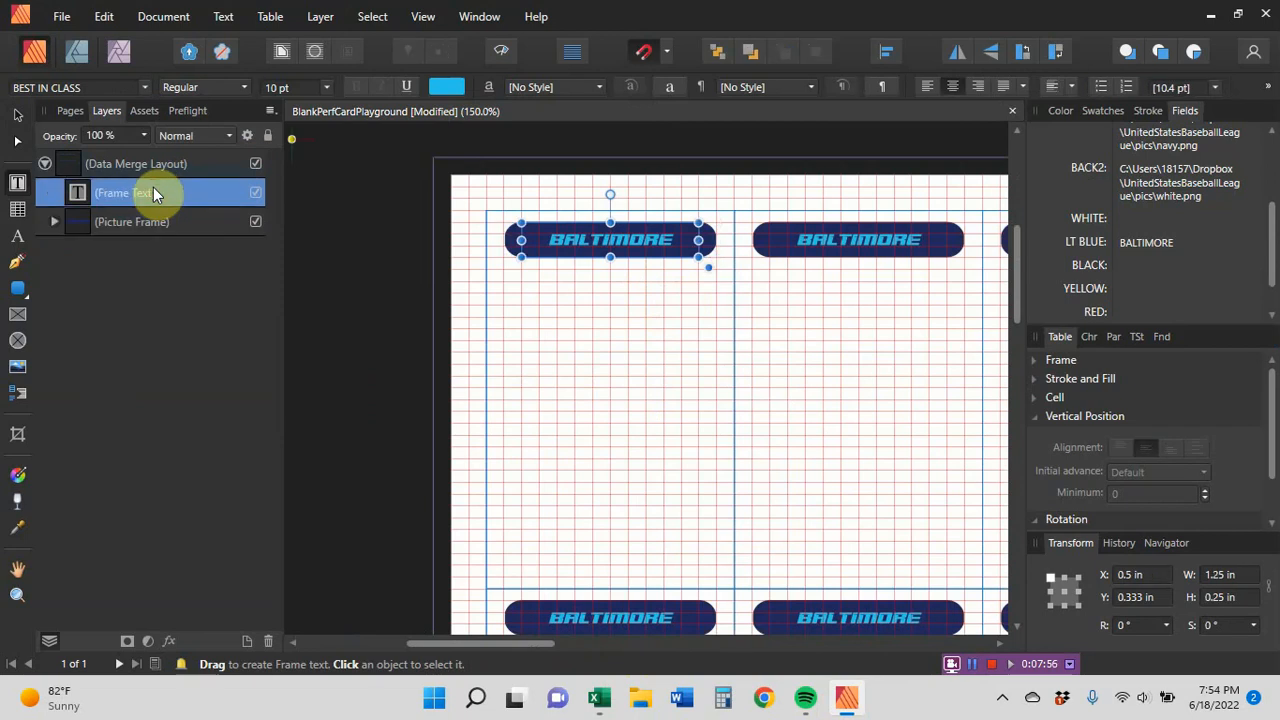
pyautogui.rightClick(153, 188)
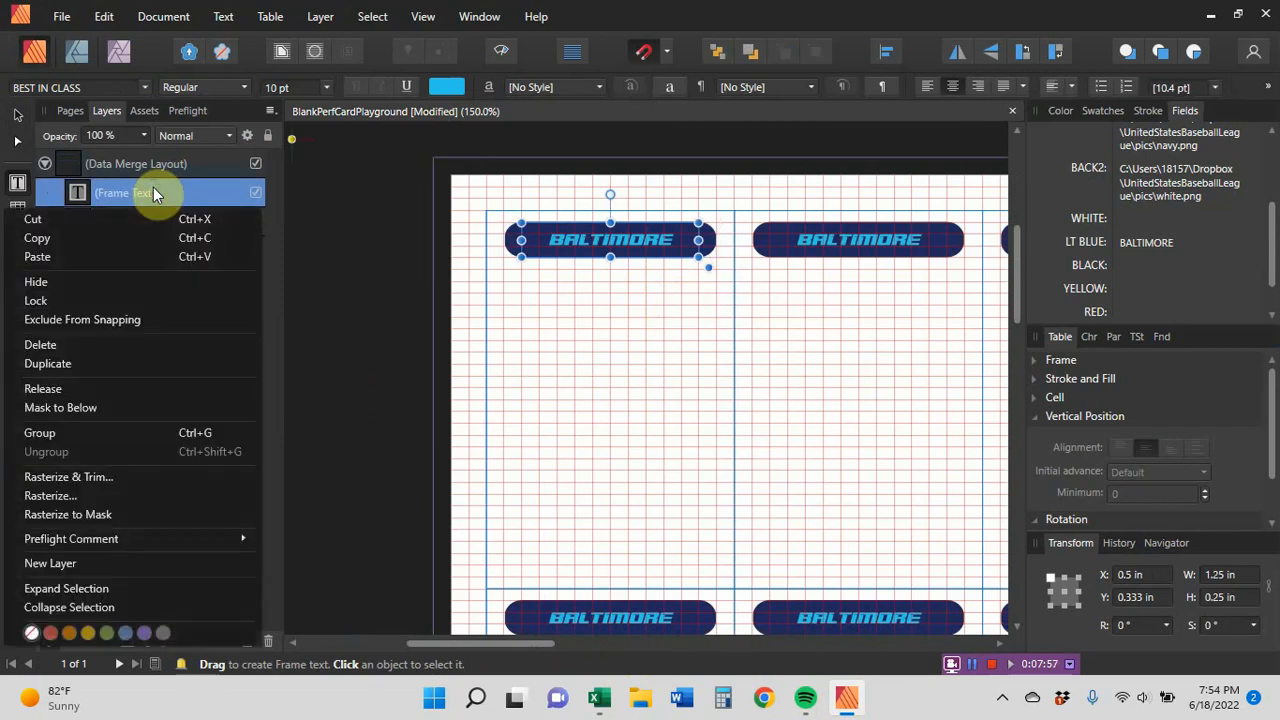
pyautogui.click(91, 364)
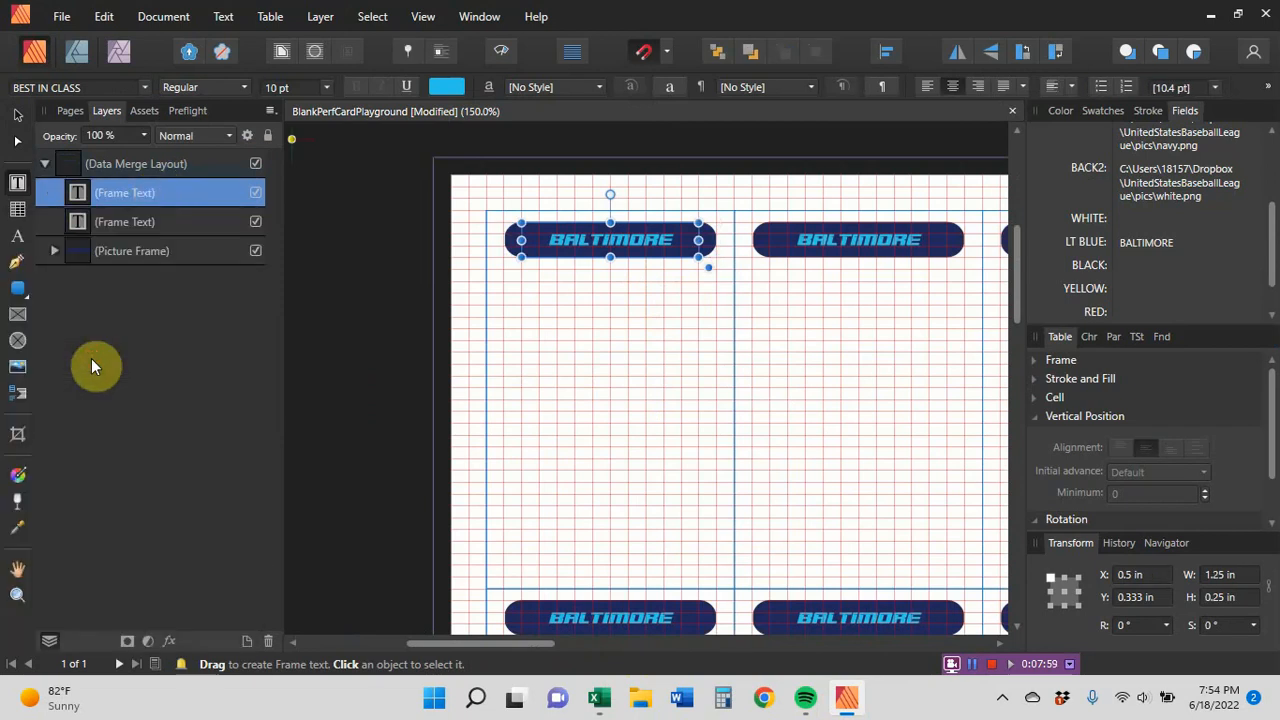
pyautogui.click(140, 233)
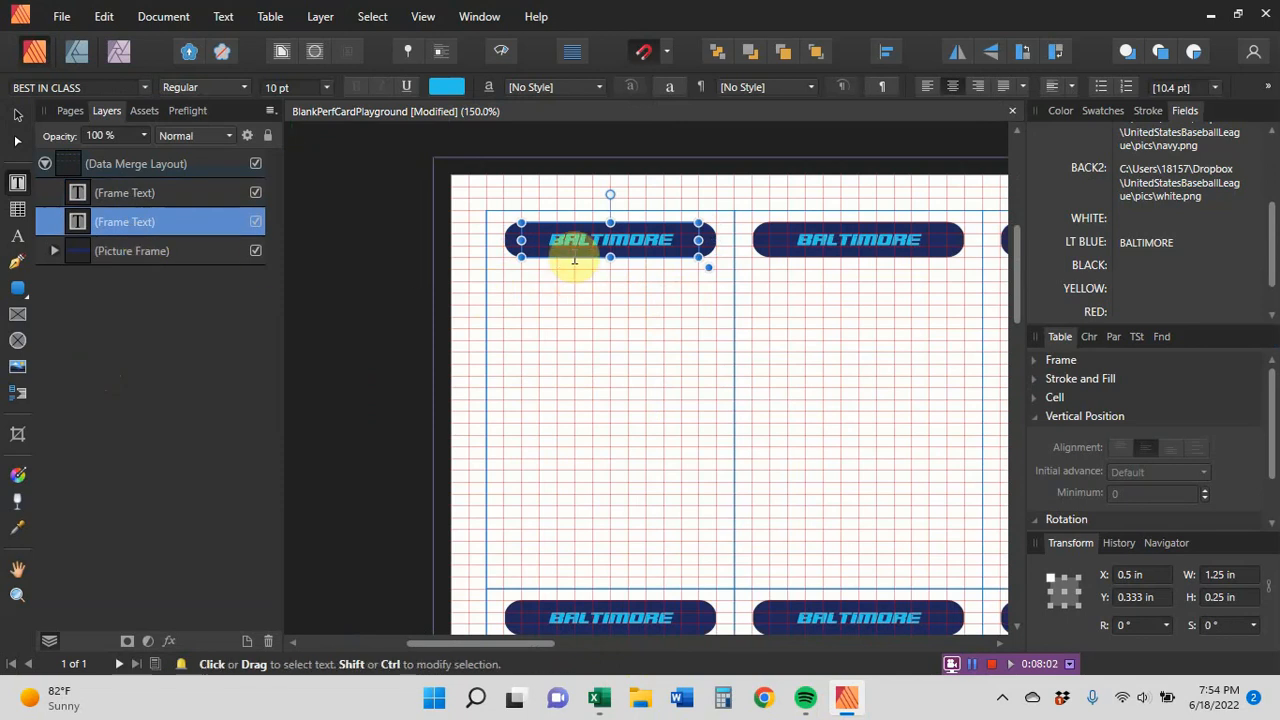
pyautogui.moveTo(578, 260); pyautogui.dragTo(583, 340)
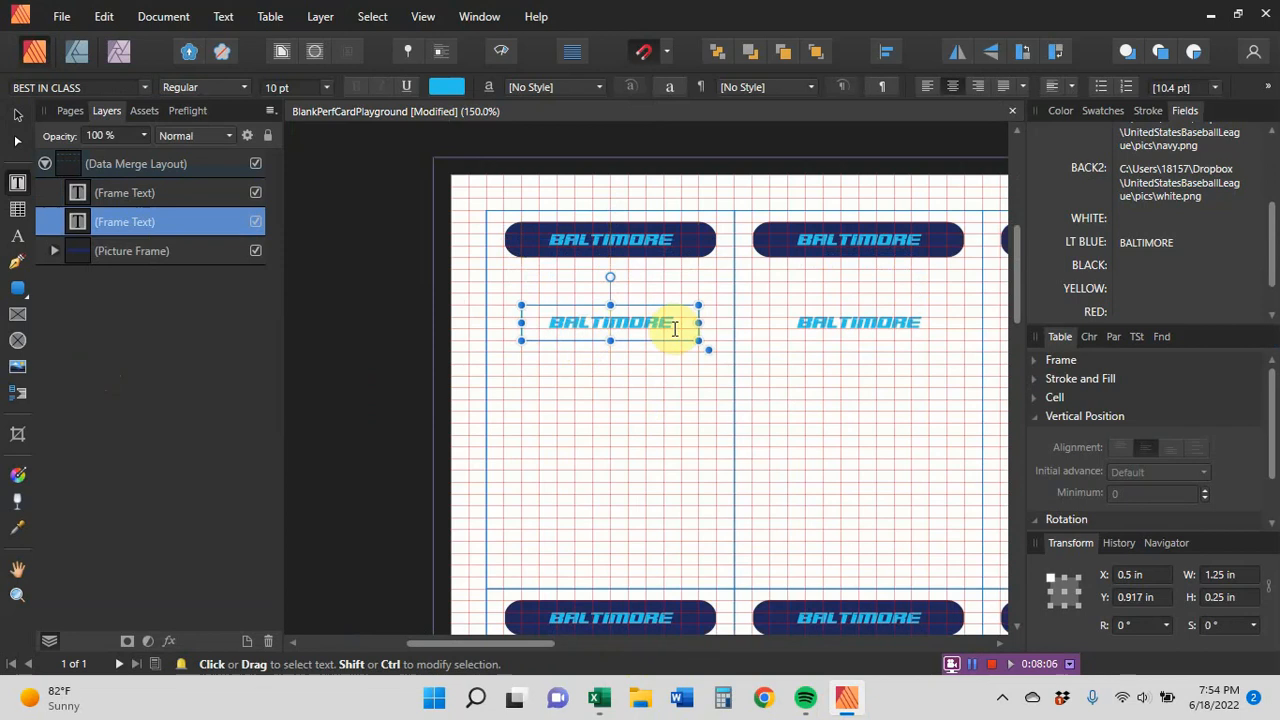
# Replace the moved frame's text with the WHITE data merge field and duplicate that frame
pyautogui.doubleClick(572, 319)
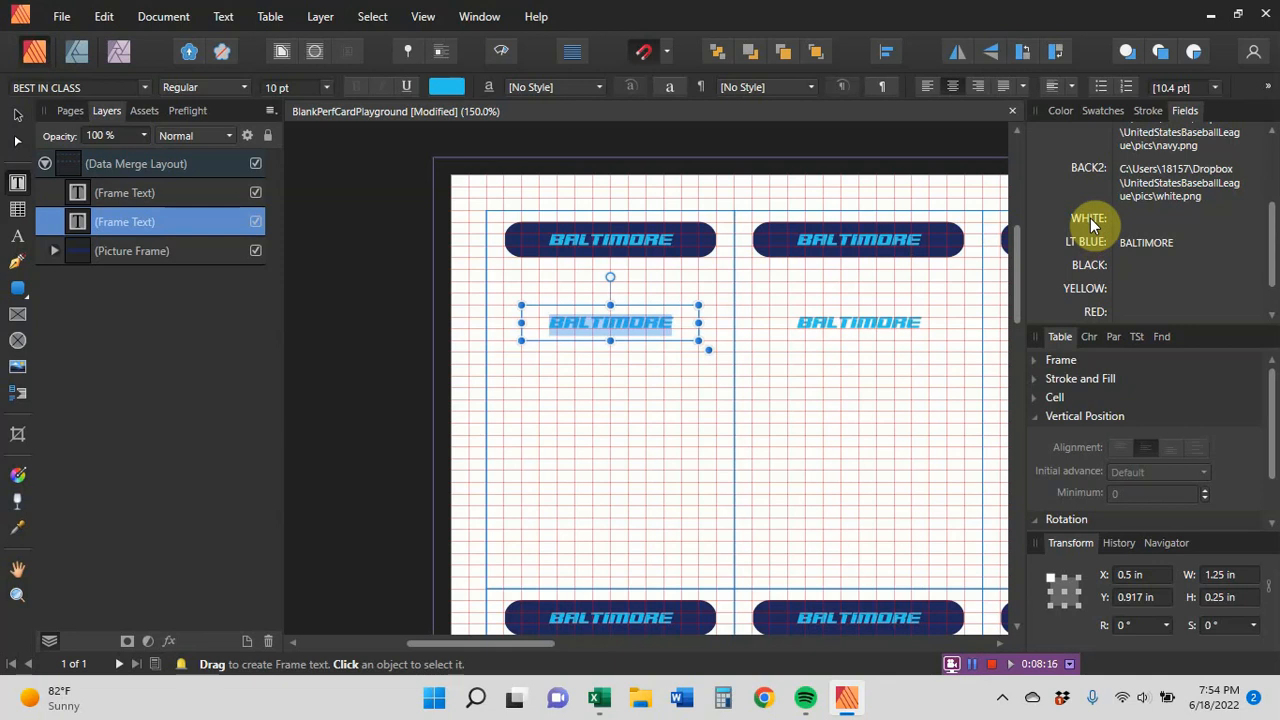
pyautogui.doubleClick(1090, 218)
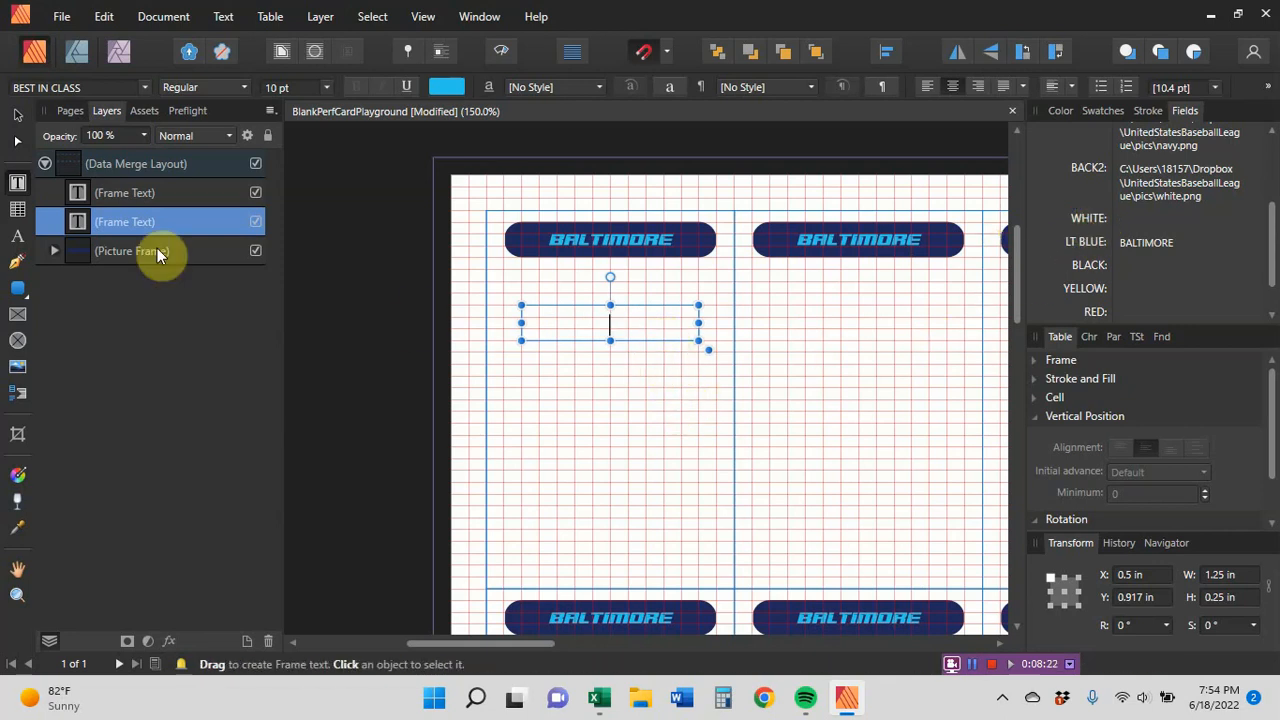
pyautogui.rightClick(109, 222)
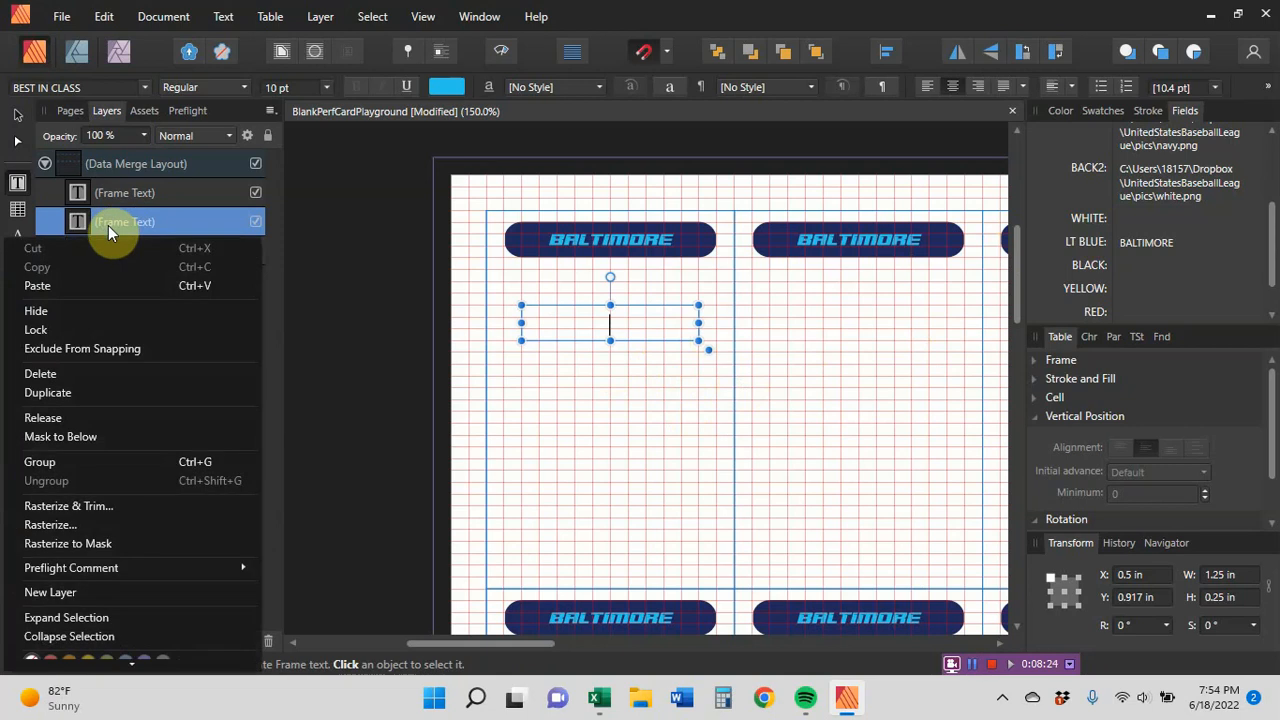
pyautogui.click(85, 394)
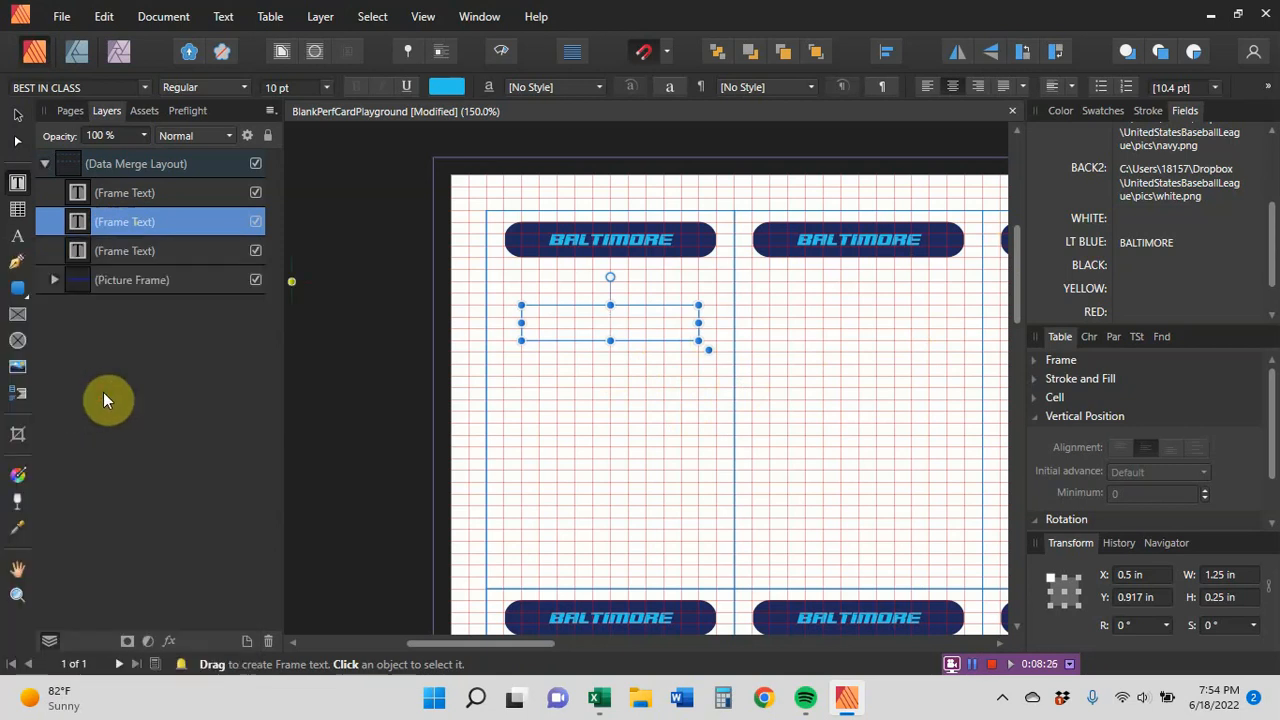
# Move the lower-layer copy of the WHITE text frame down to about Y 1.208 in and duplicate that frame
pyautogui.click(153, 253)
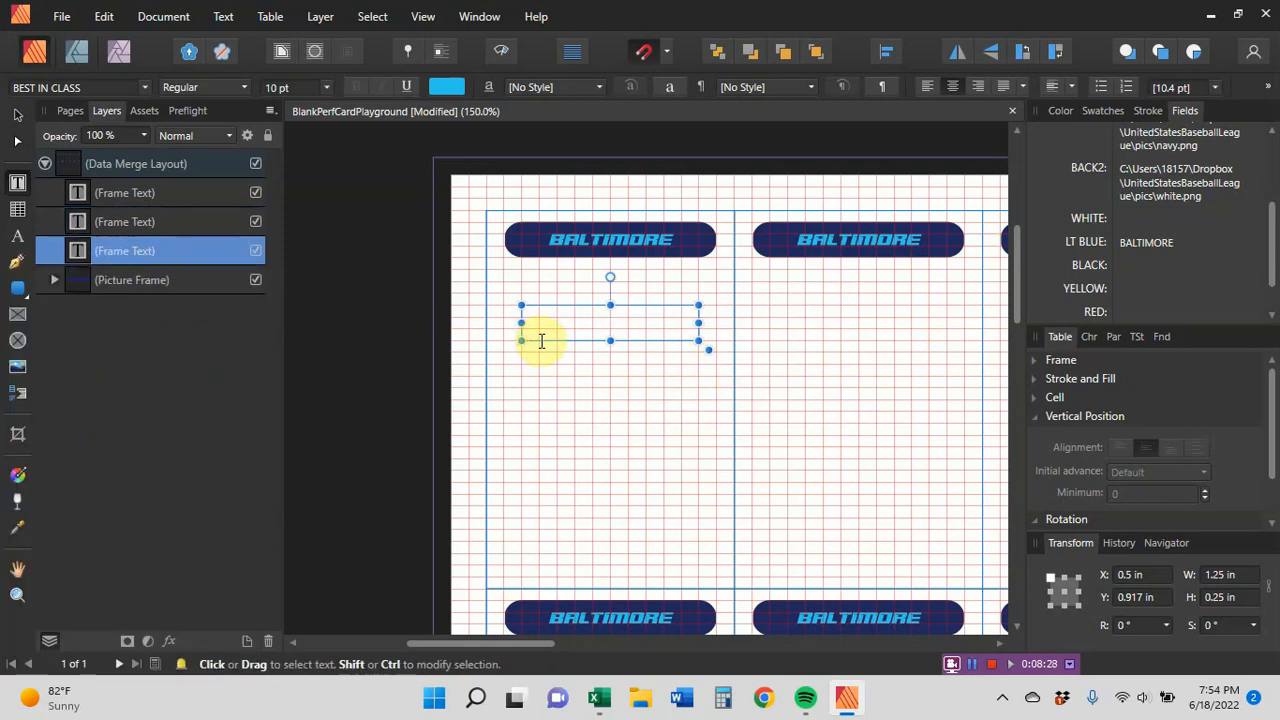
pyautogui.moveTo(543, 343); pyautogui.dragTo(545, 384)
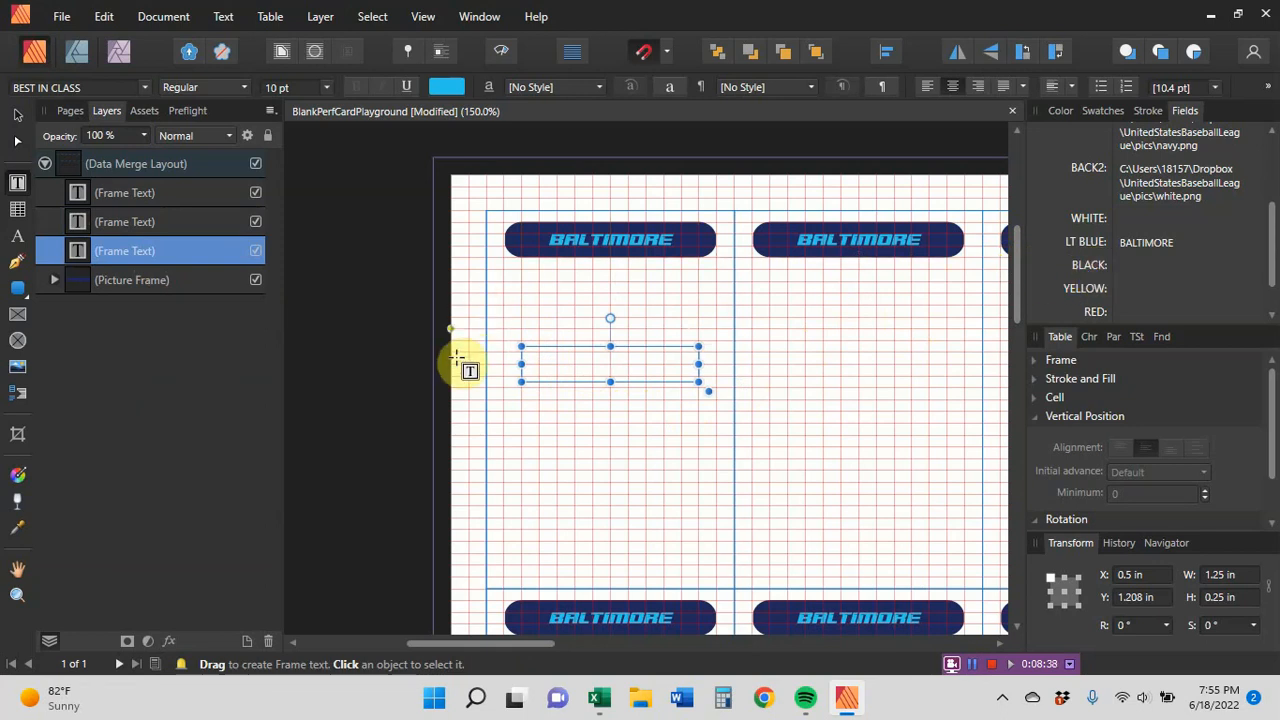
pyautogui.rightClick(151, 251)
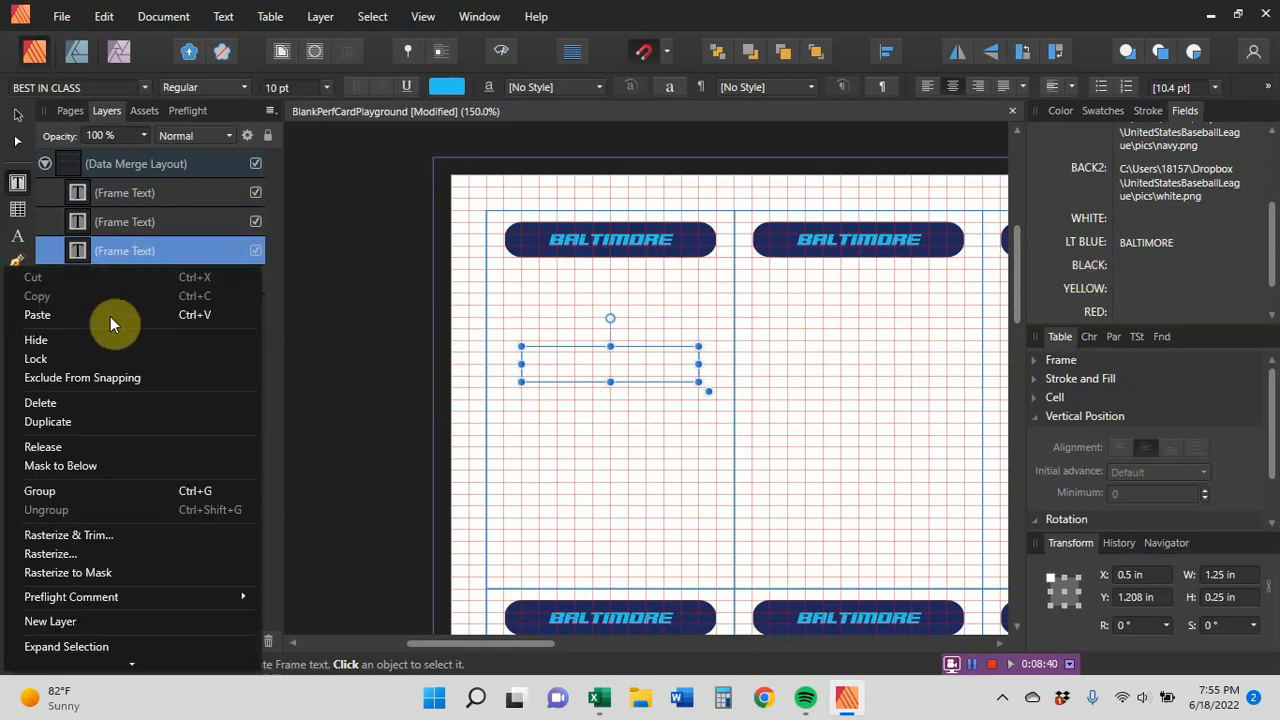
pyautogui.click(82, 422)
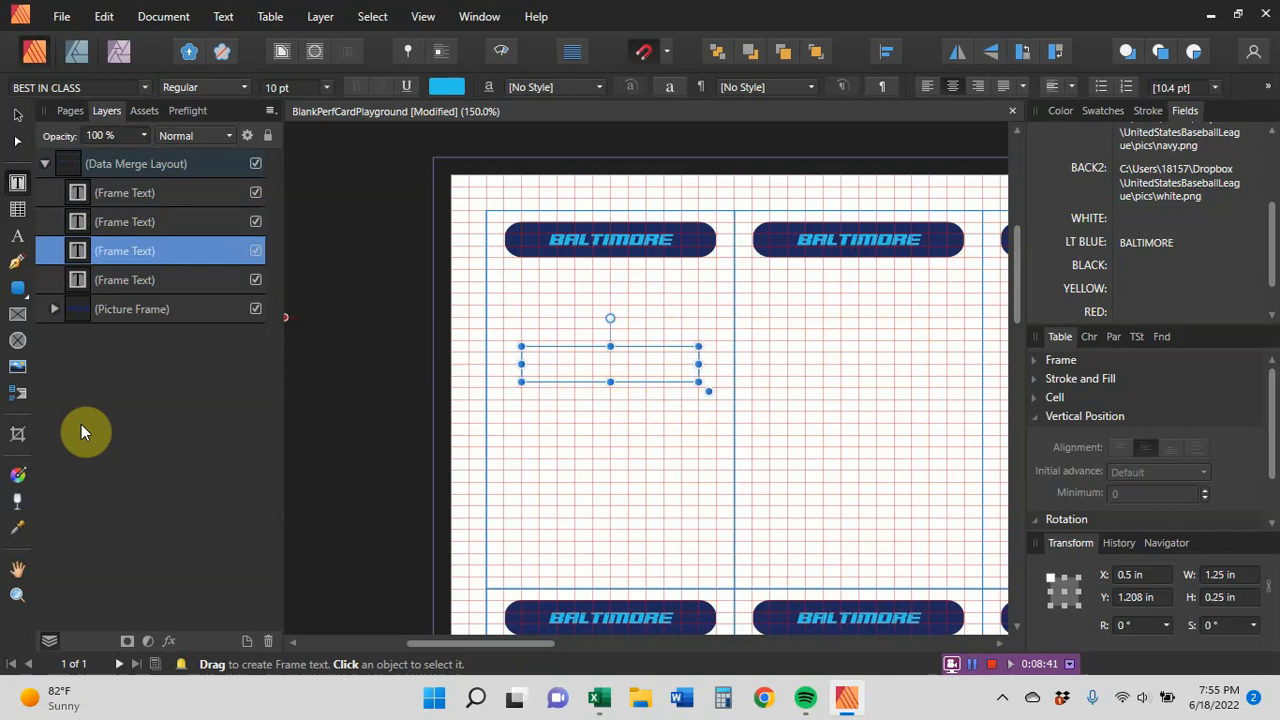
# Move the new lower-layer text frame down to about Y 1.5 in and replace its text with the YELLOW data merge field
pyautogui.click(164, 286)
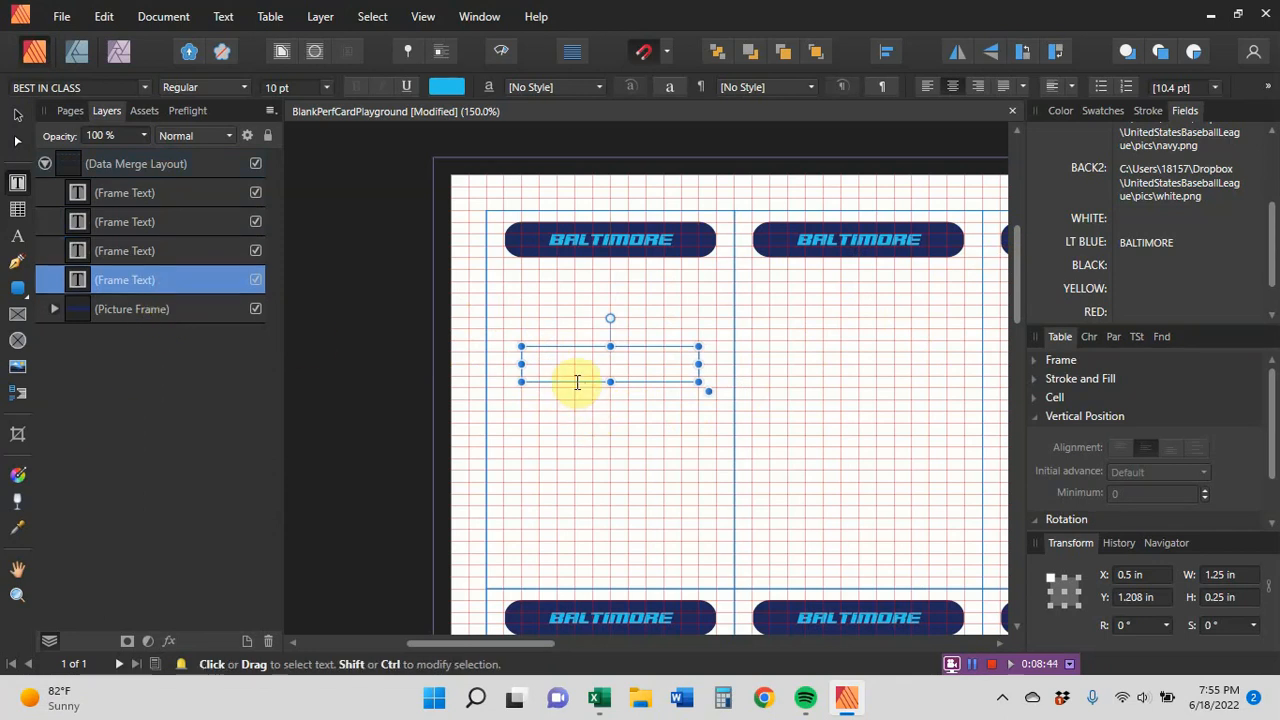
pyautogui.moveTo(576, 383); pyautogui.dragTo(572, 428)
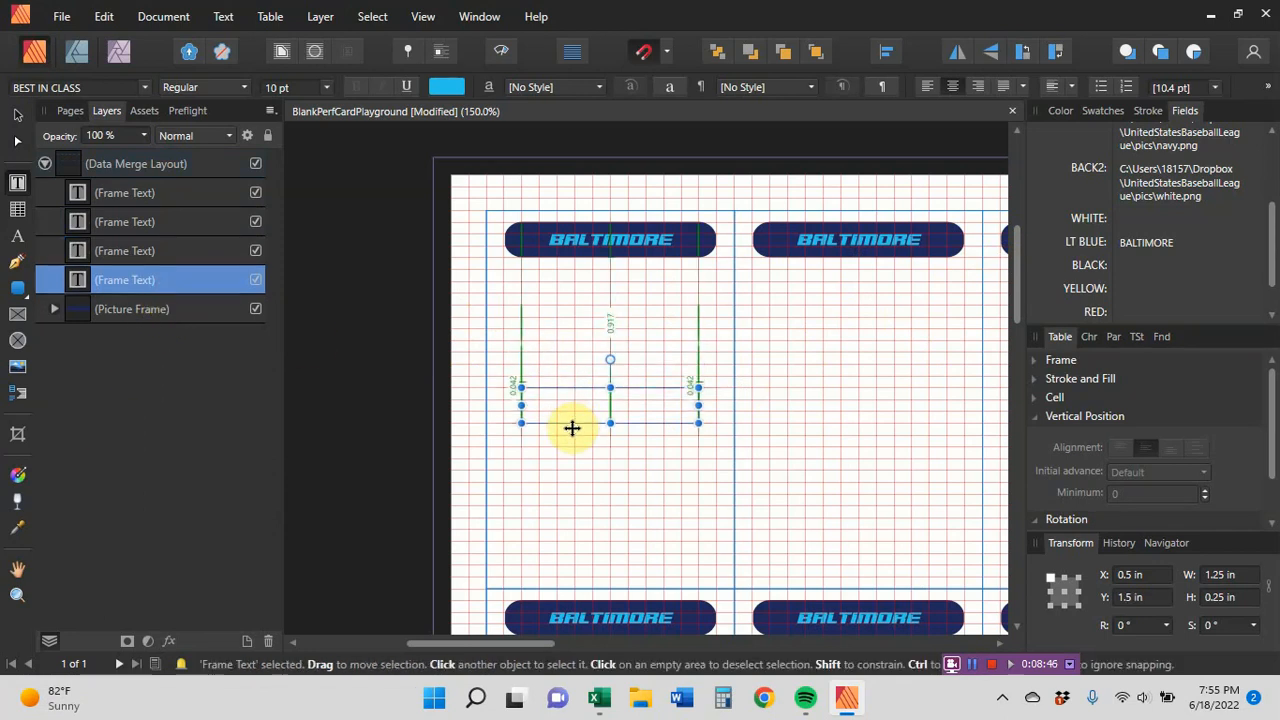
pyautogui.click(668, 406)
pyautogui.press('Escape')
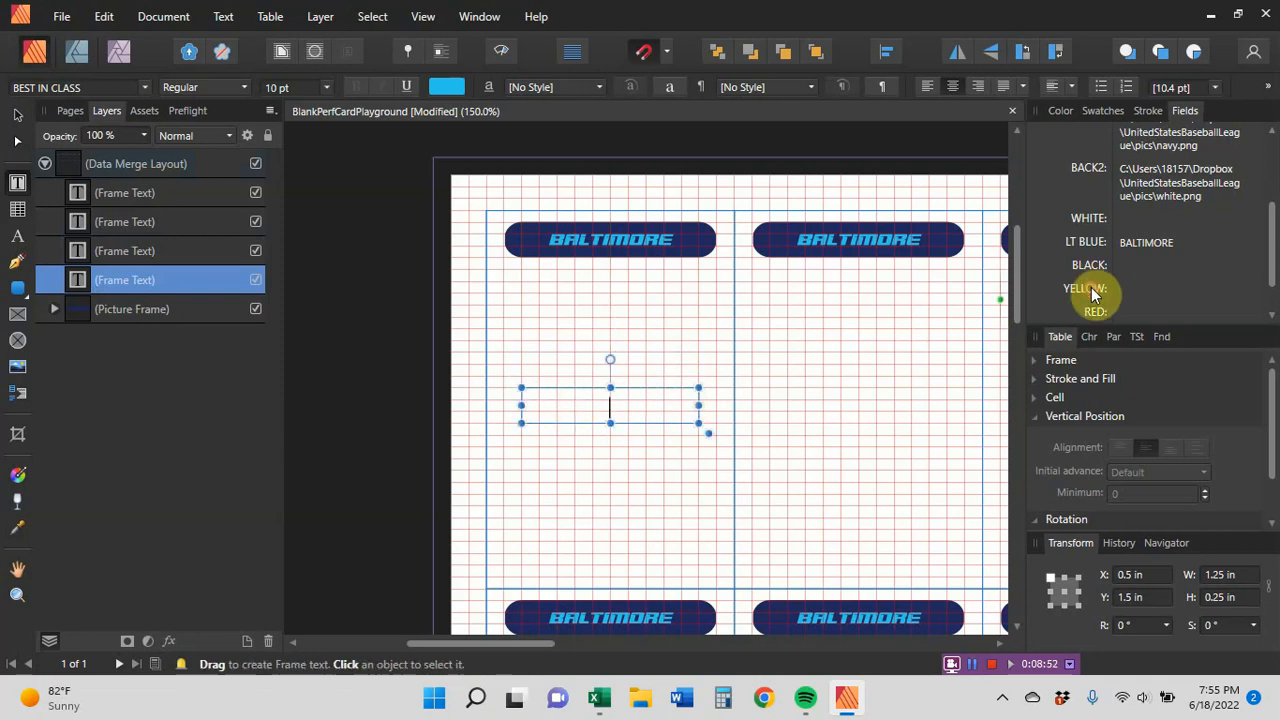
# Duplicate the YELLOW text frame
pyautogui.doubleClick(120, 280)
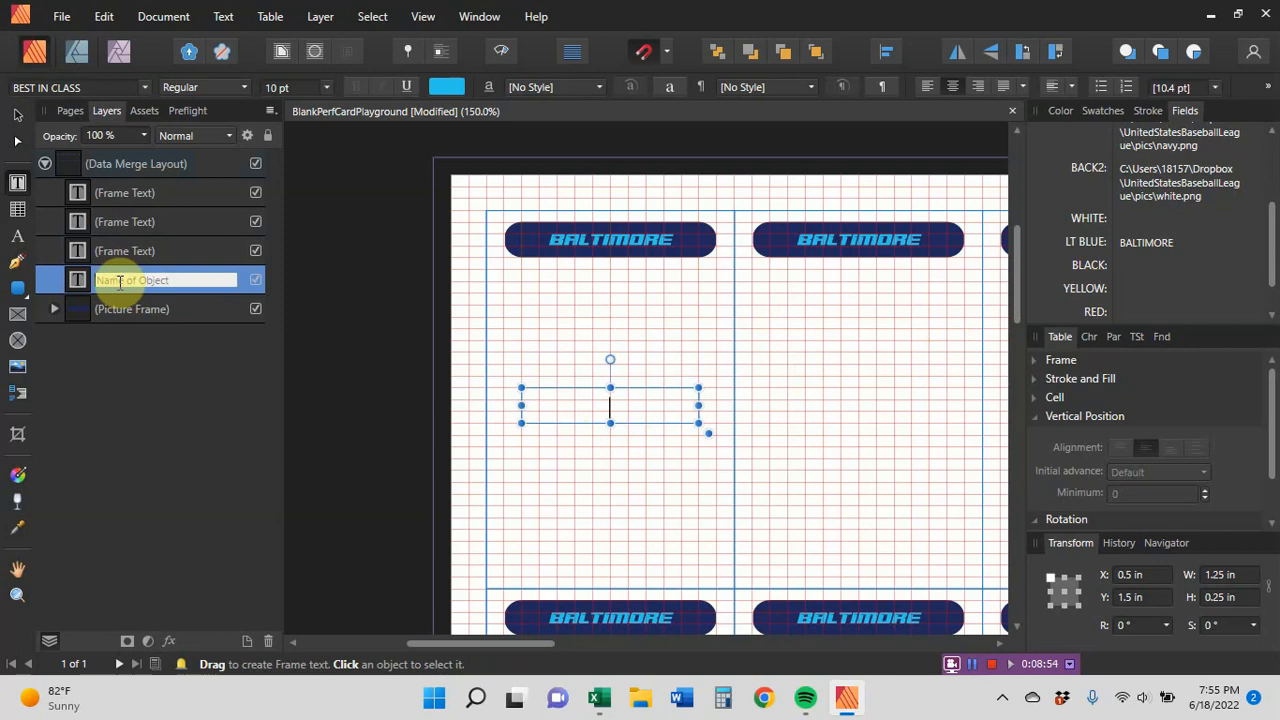
pyautogui.click(59, 277)
pyautogui.rightClick(137, 286)
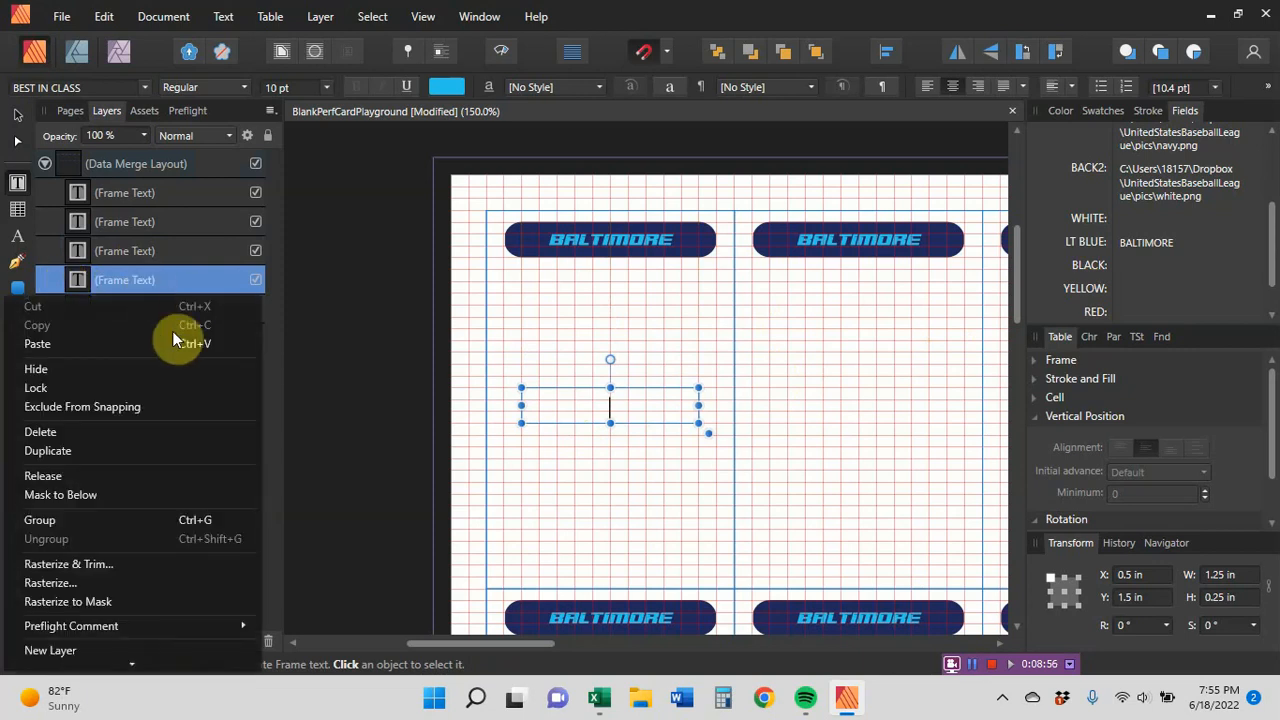
pyautogui.click(91, 450)
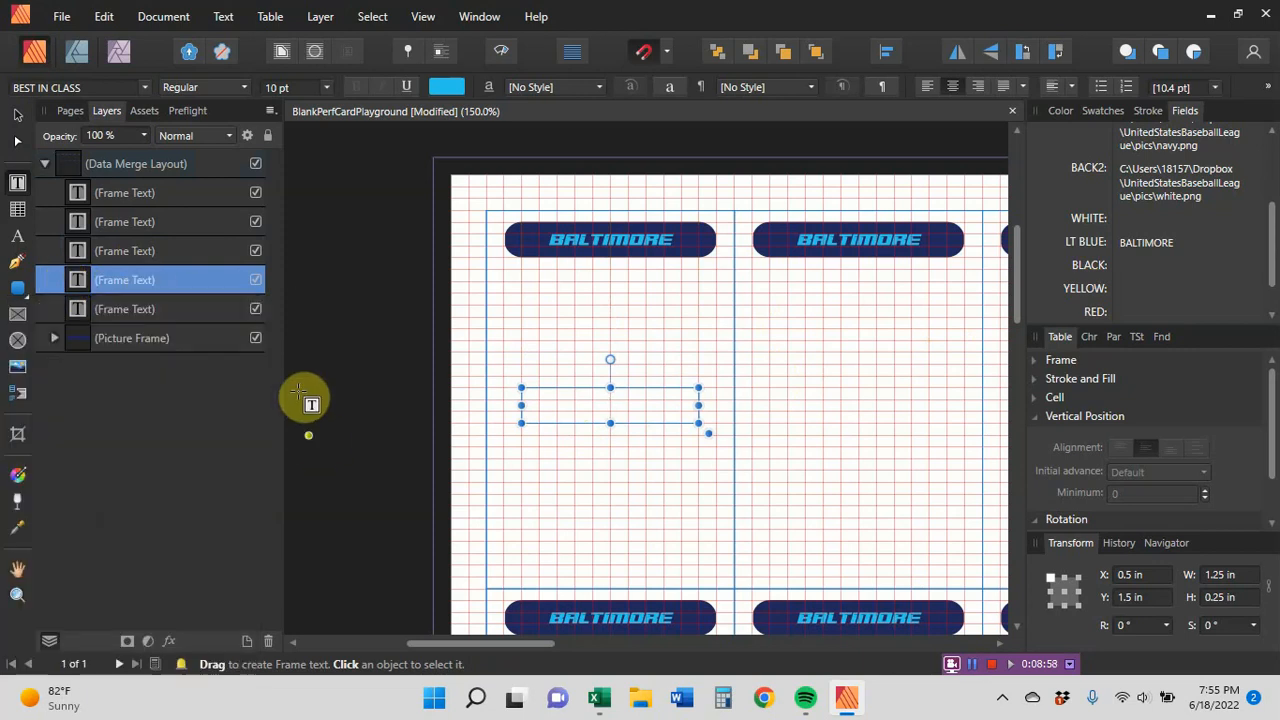
# Move the lowest text frame layer down to about Y 1.792 in and replace its text with the RED data merge field
pyautogui.click(175, 310)
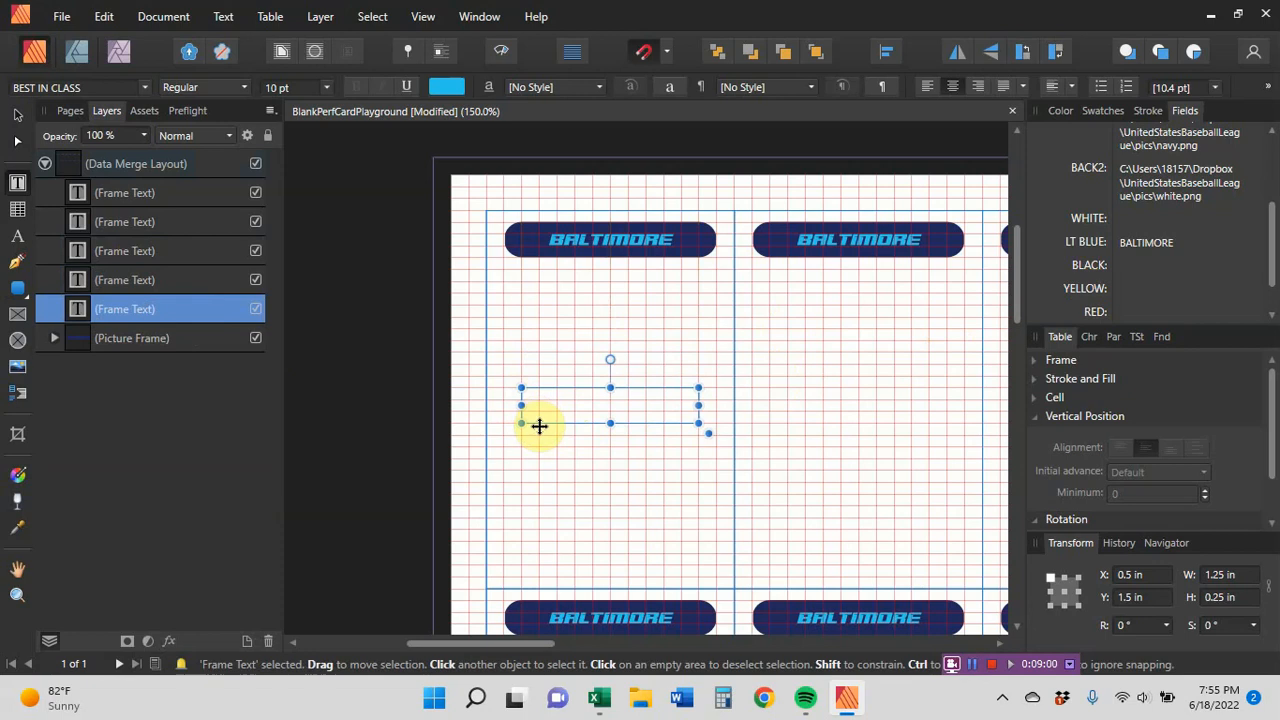
pyautogui.moveTo(539, 426); pyautogui.dragTo(538, 464)
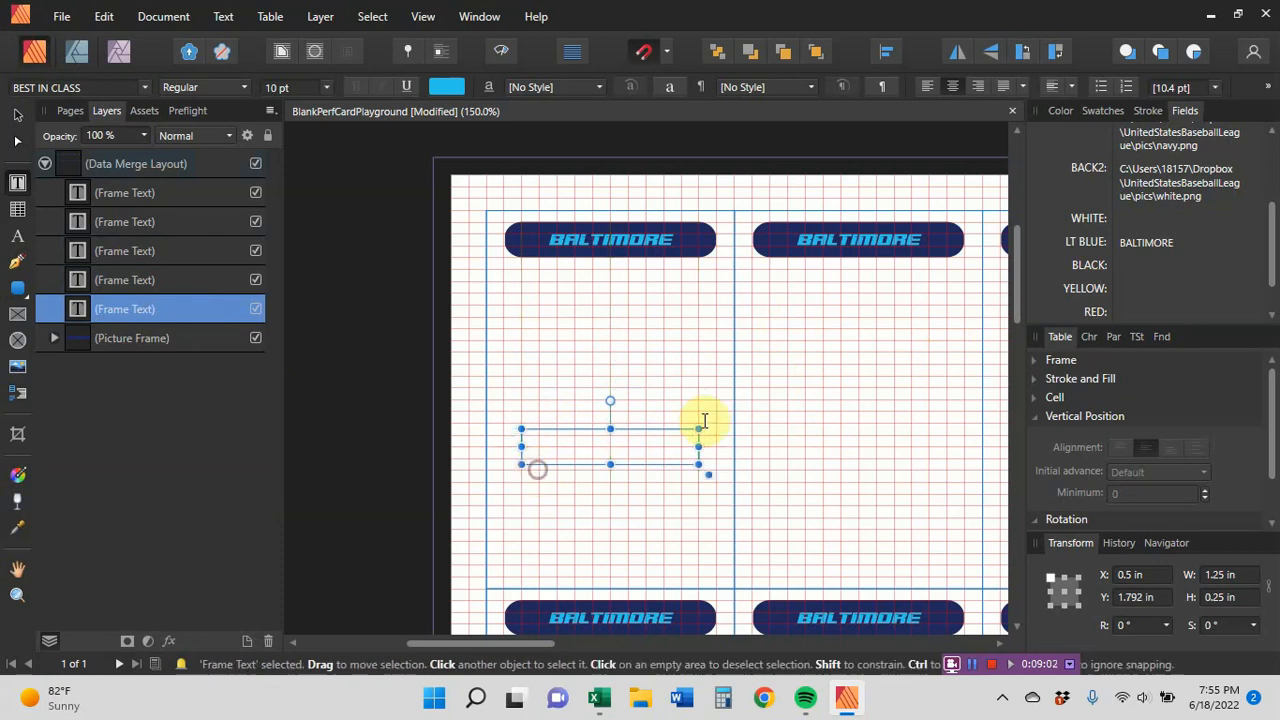
pyautogui.doubleClick(641, 449)
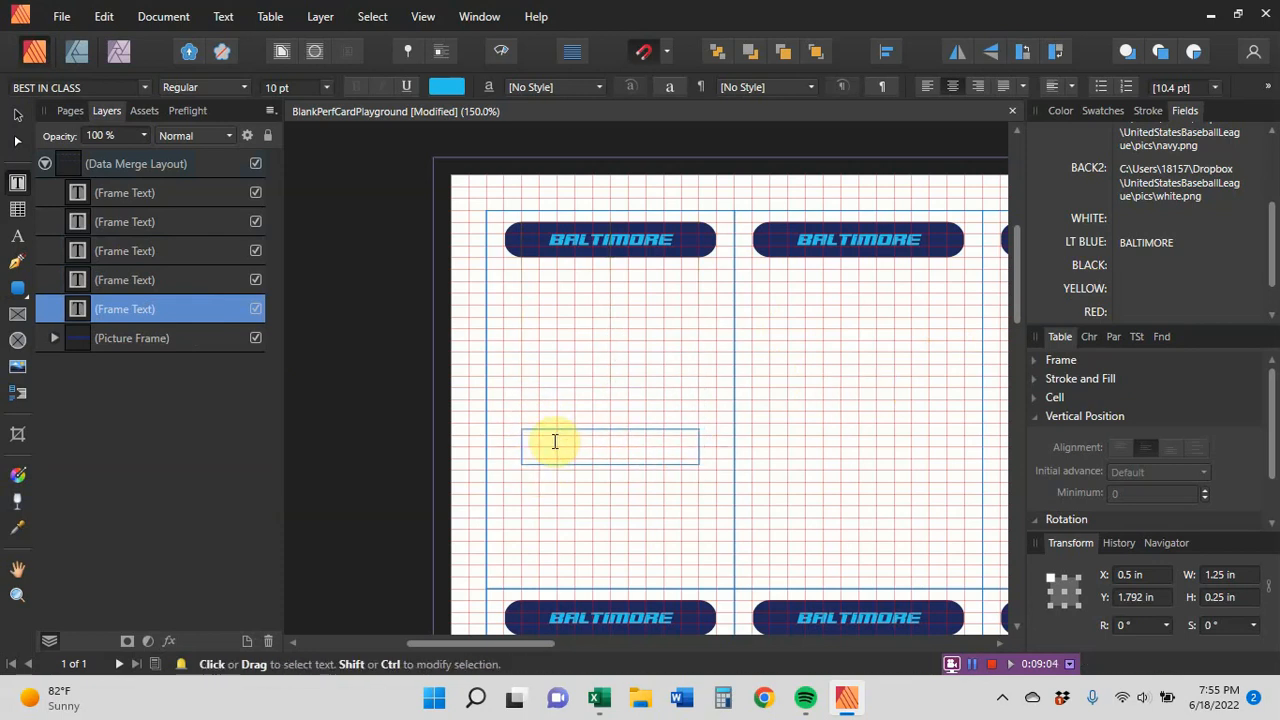
pyautogui.press('Escape')
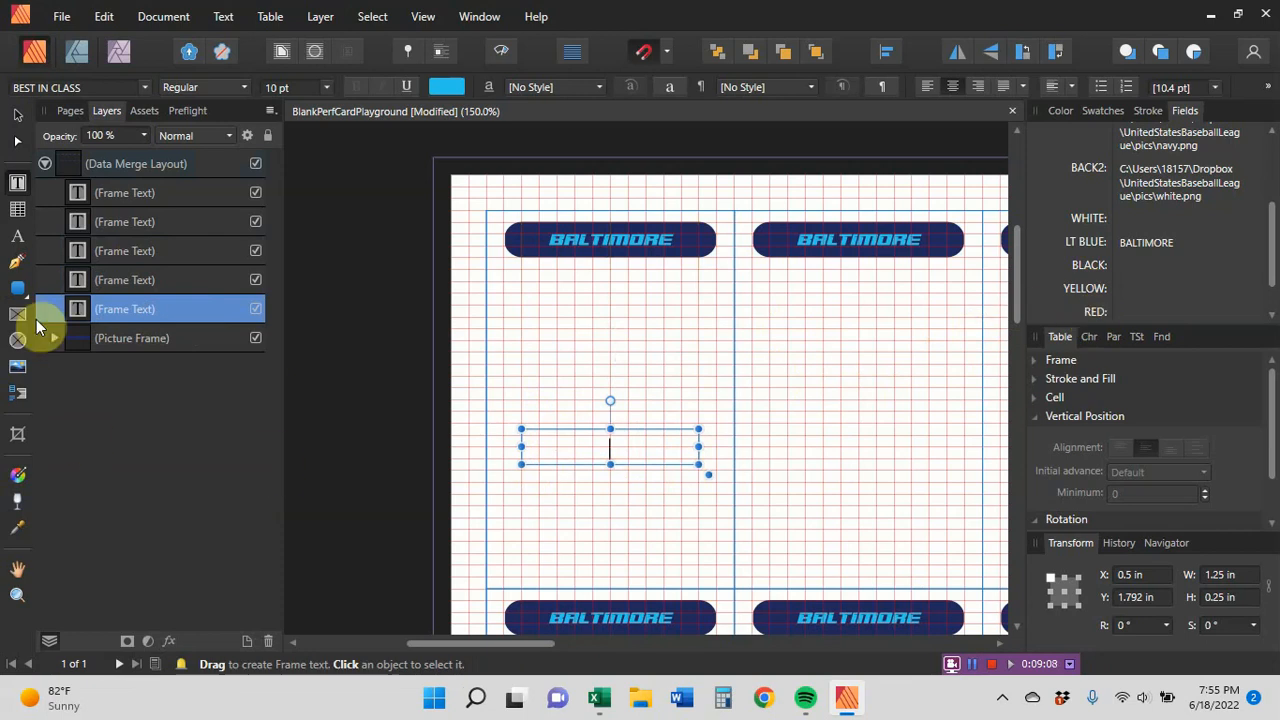
# Move the four lower-layer text frames back up onto the team-name frame at X 0.5 in, Y 0.333 in
pyautogui.click(16, 117)
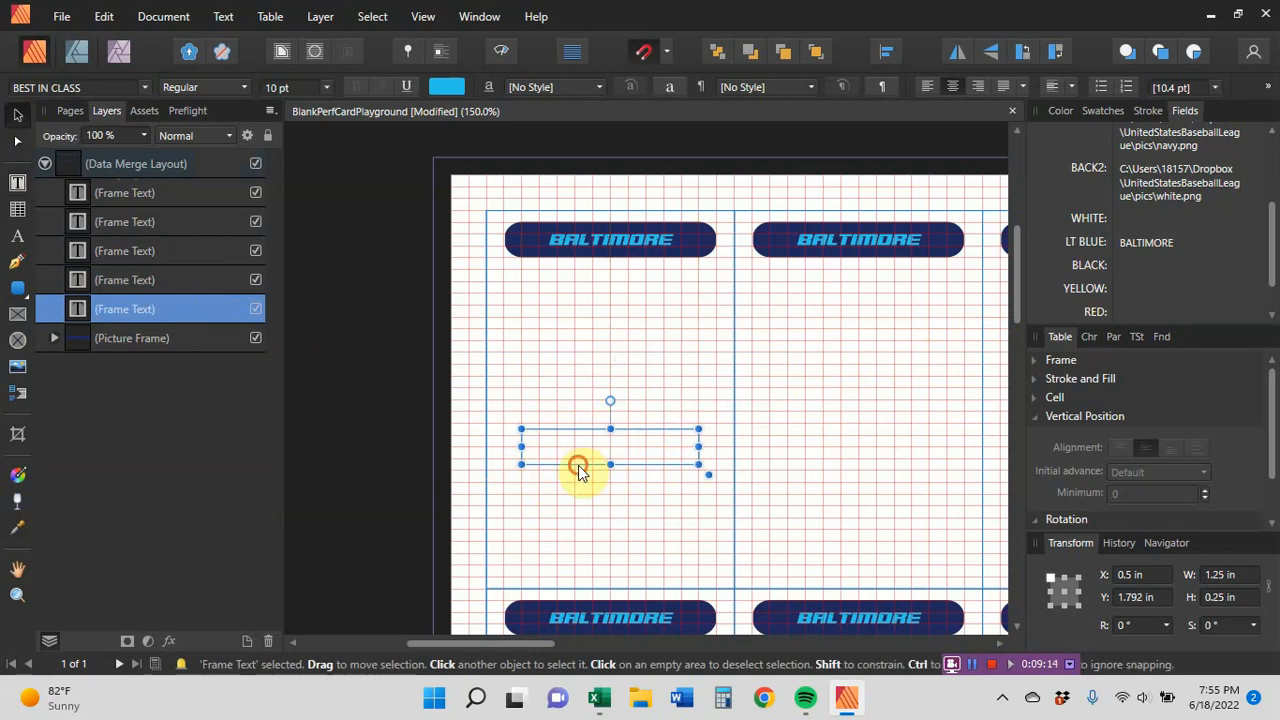
pyautogui.moveTo(579, 468); pyautogui.dragTo(572, 262)
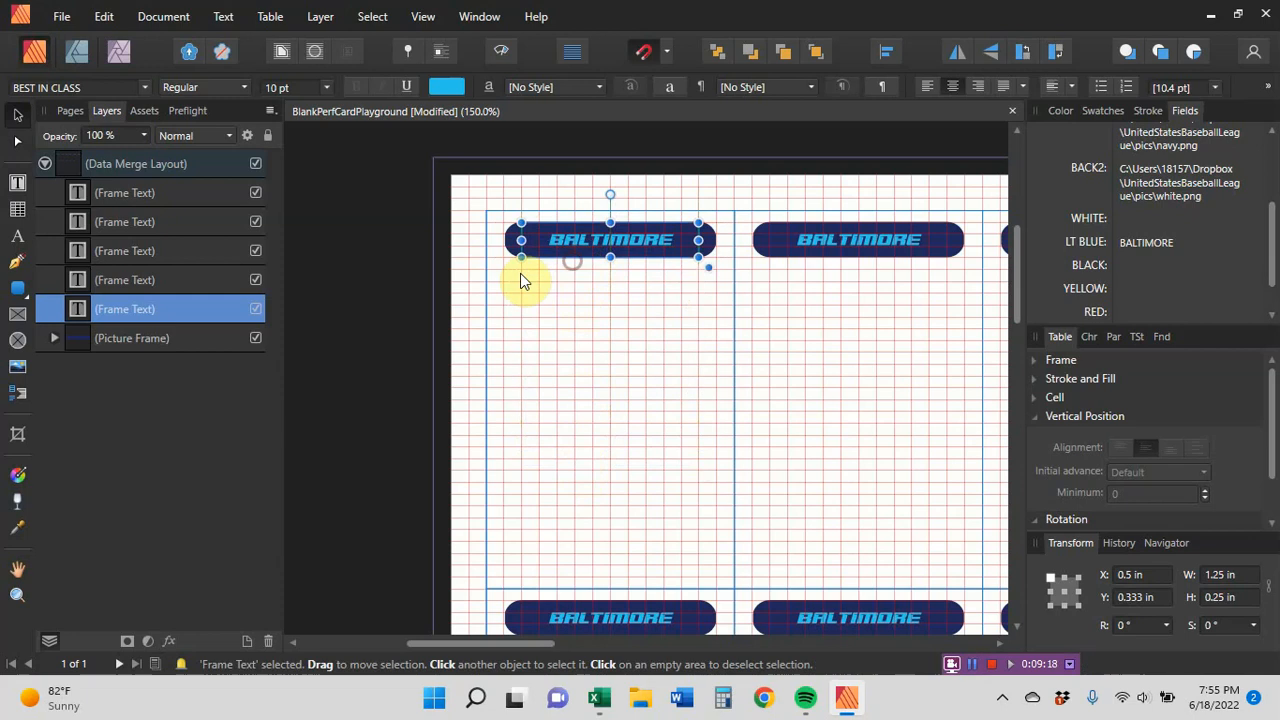
pyautogui.click(166, 281)
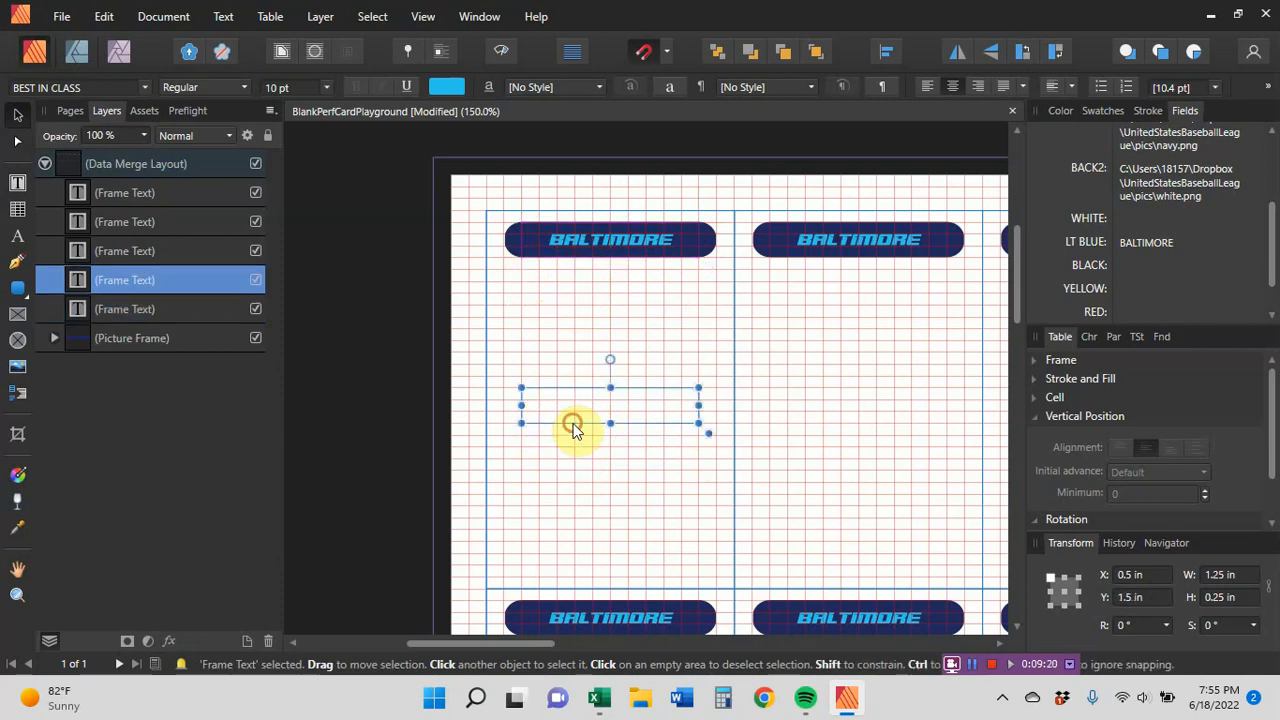
pyautogui.moveTo(573, 428); pyautogui.dragTo(566, 263)
pyautogui.click(118, 248)
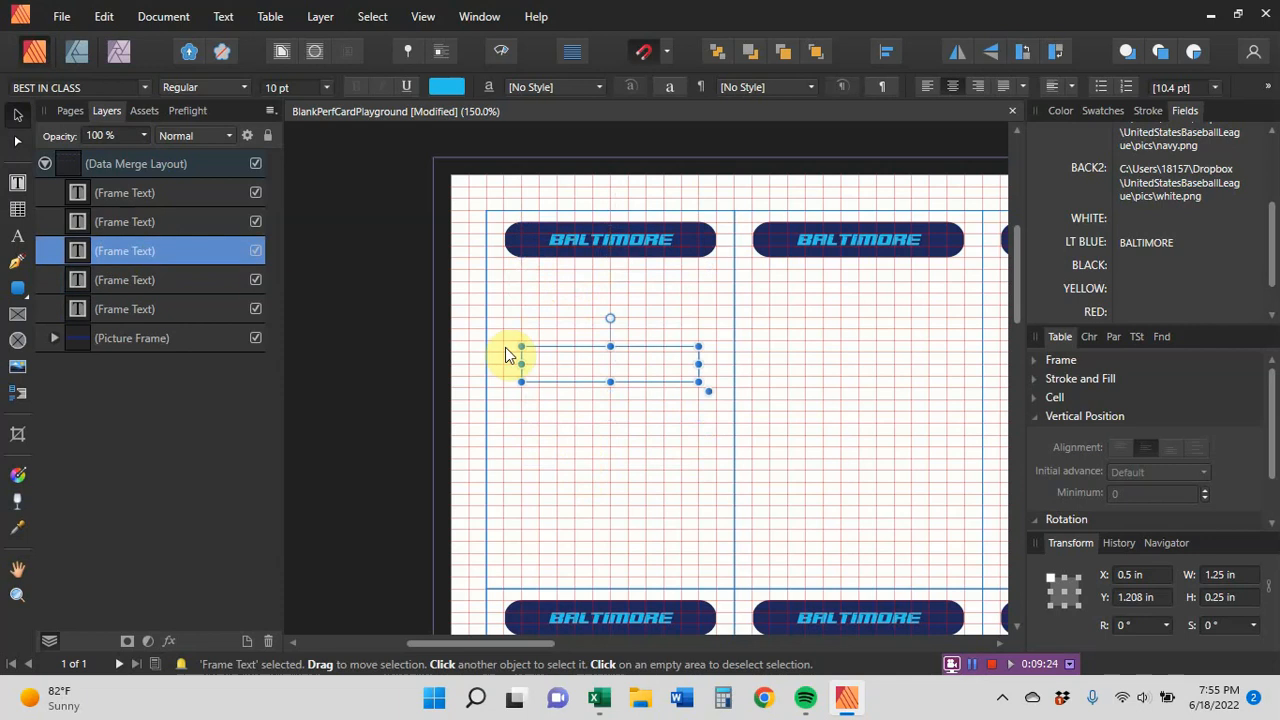
pyautogui.moveTo(568, 385); pyautogui.dragTo(572, 268)
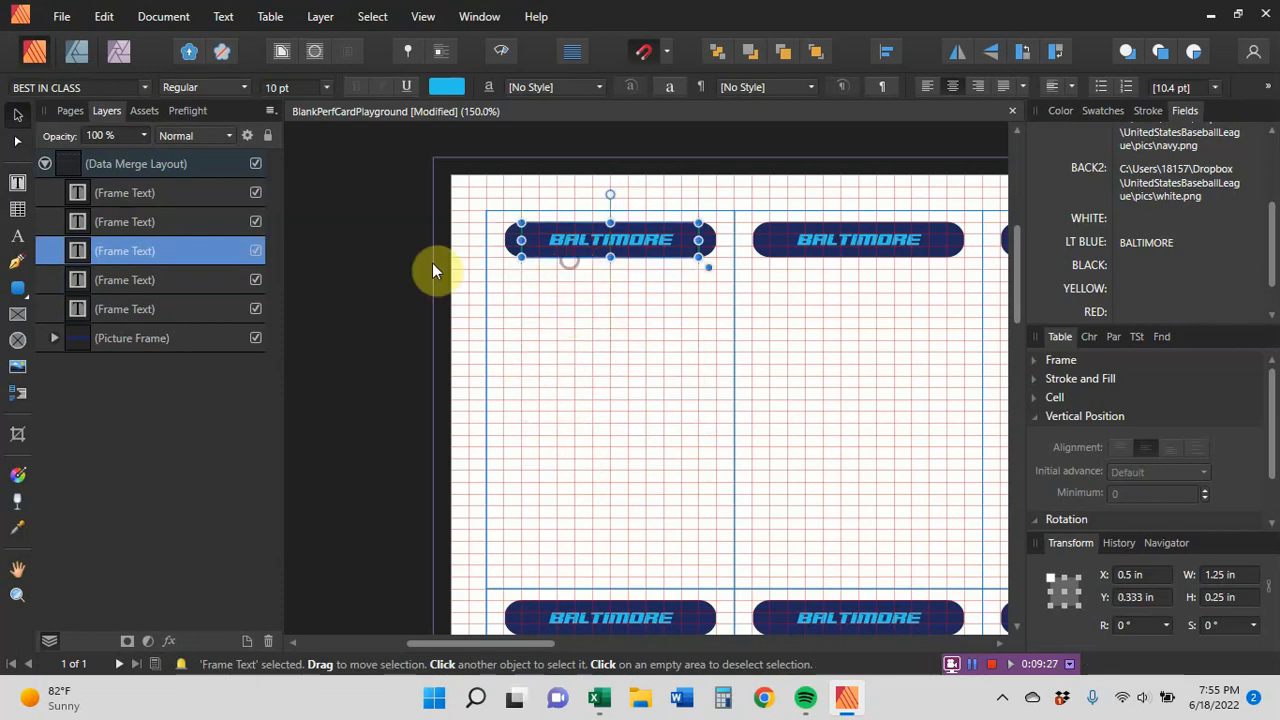
pyautogui.click(125, 221)
pyautogui.moveTo(589, 349); pyautogui.dragTo(591, 265)
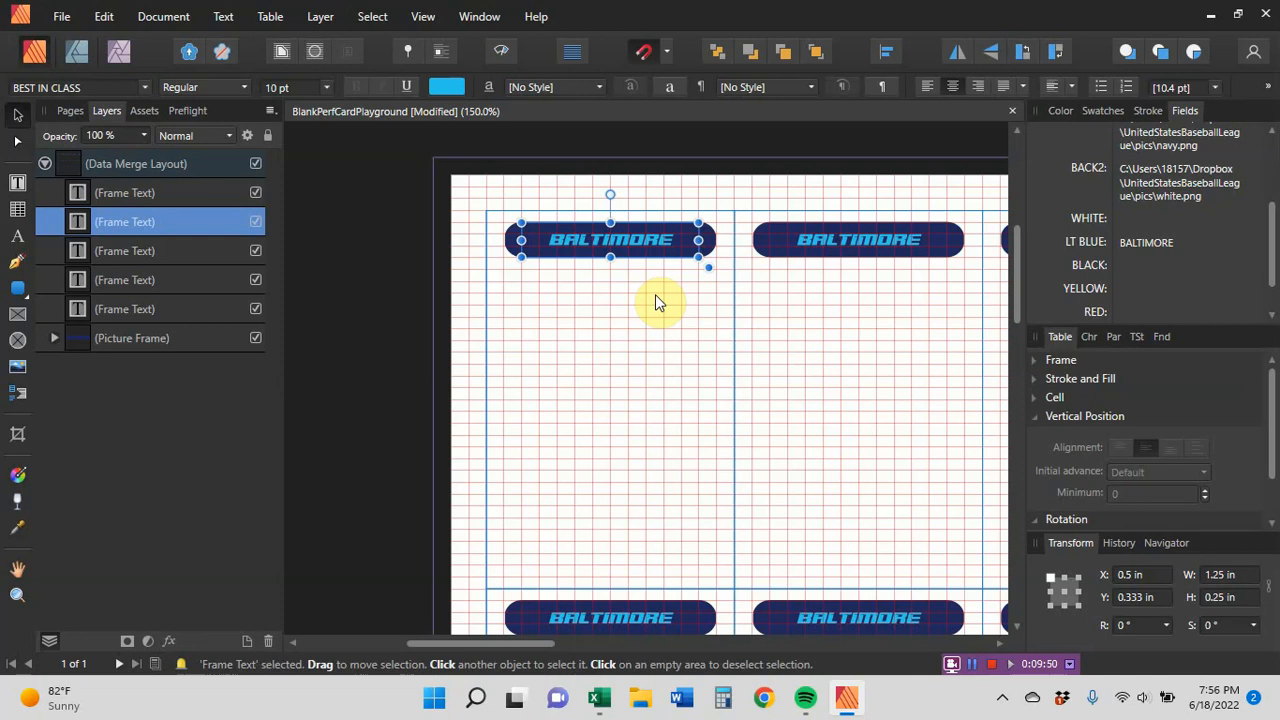
# Generate the data merge from TestValuesForColorCards.csv, updating the outdated source data first, and dismiss the Data Merge dialog
pyautogui.click(164, 24)
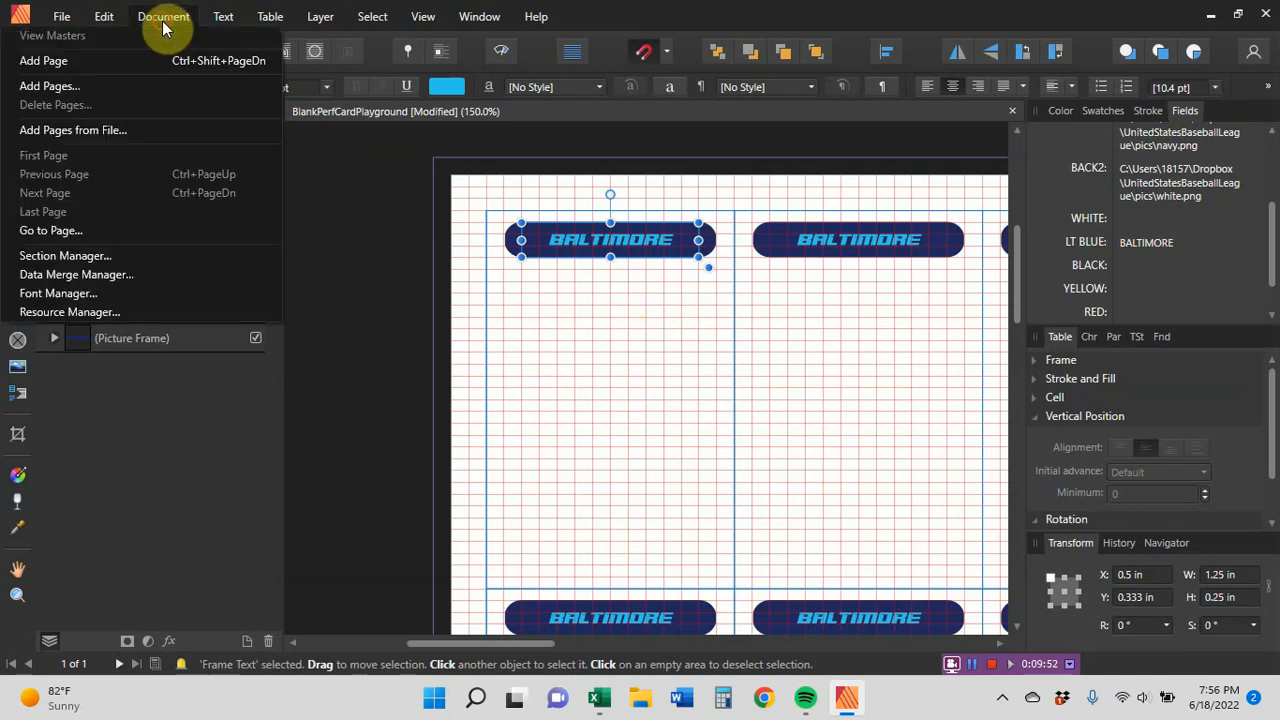
pyautogui.click(89, 275)
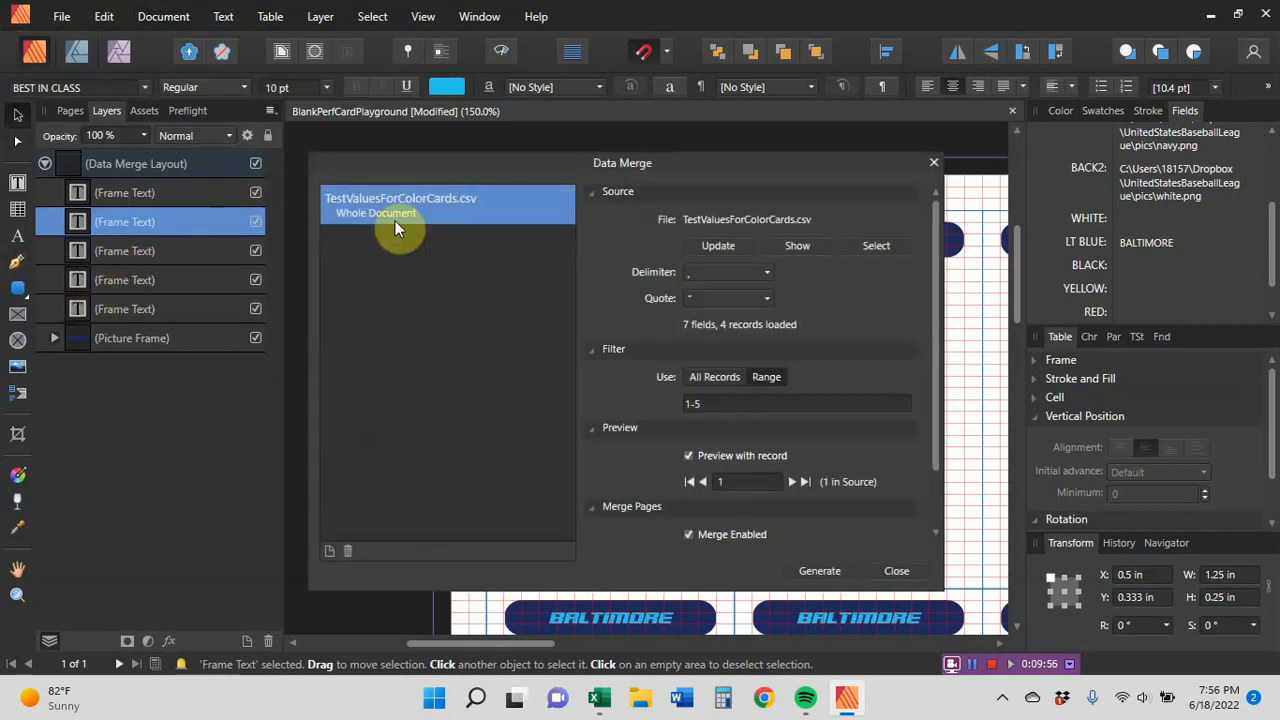
pyautogui.click(805, 570)
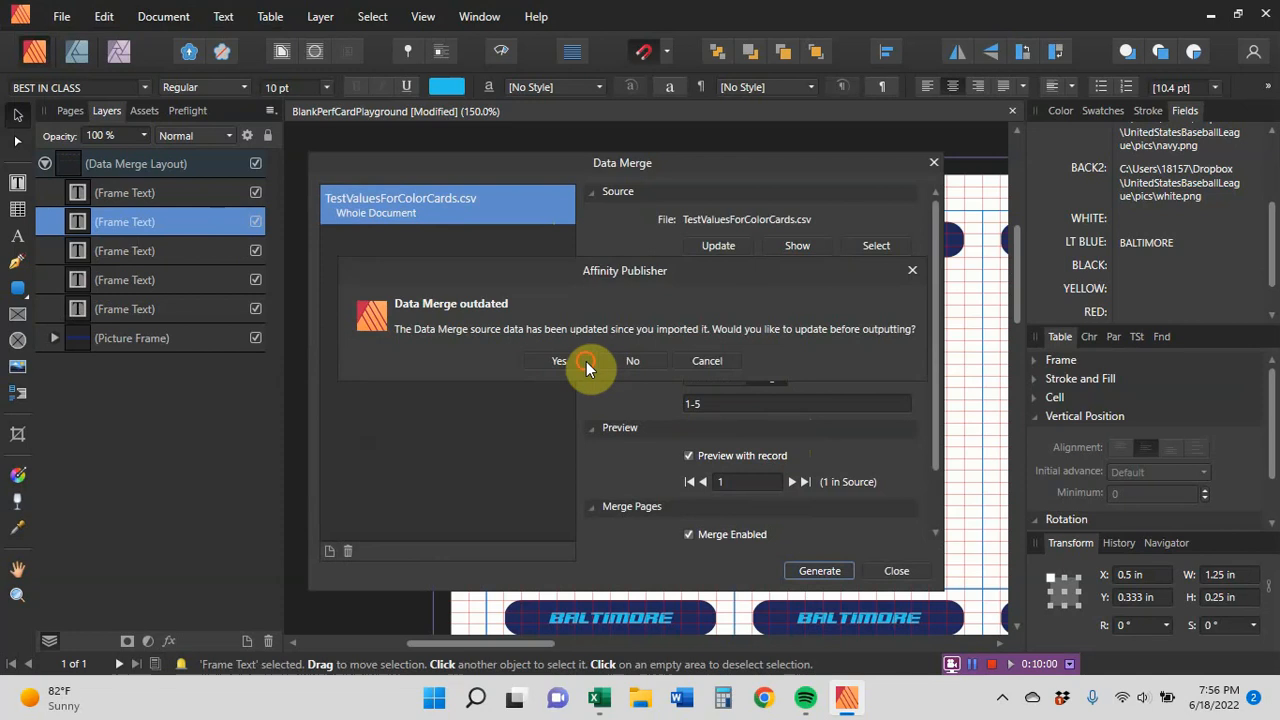
pyautogui.click(586, 361)
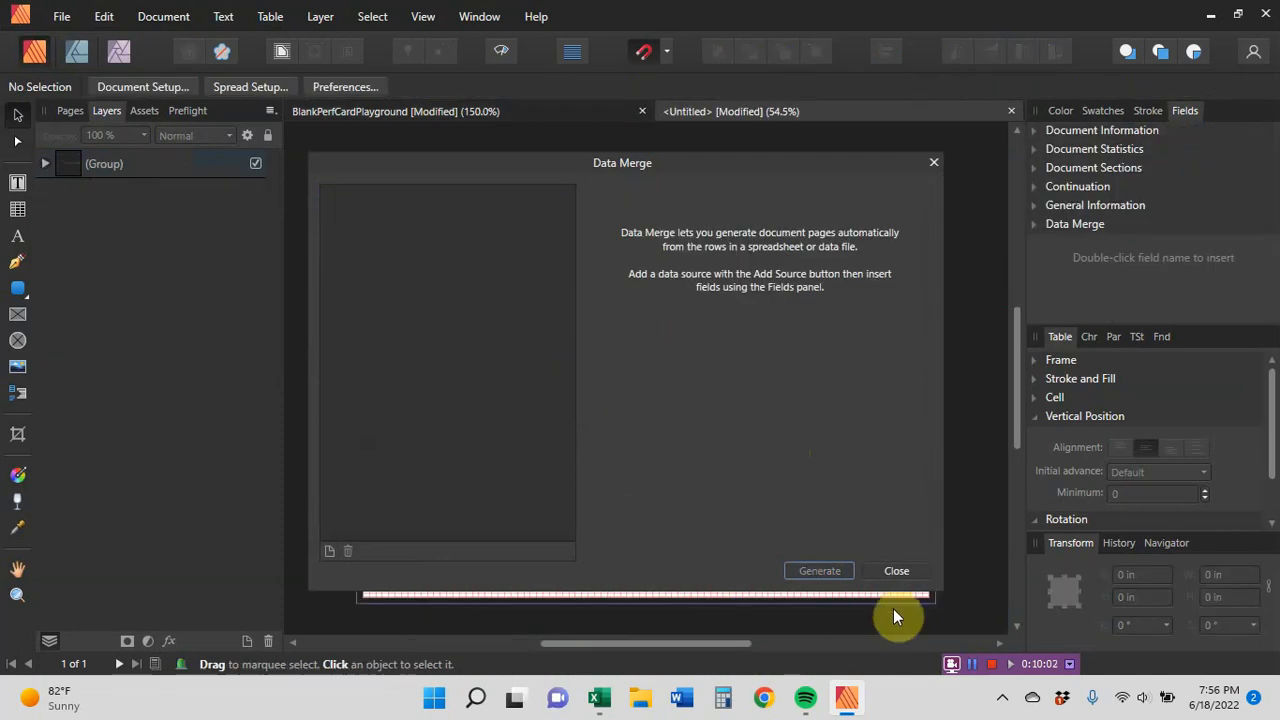
pyautogui.click(882, 570)
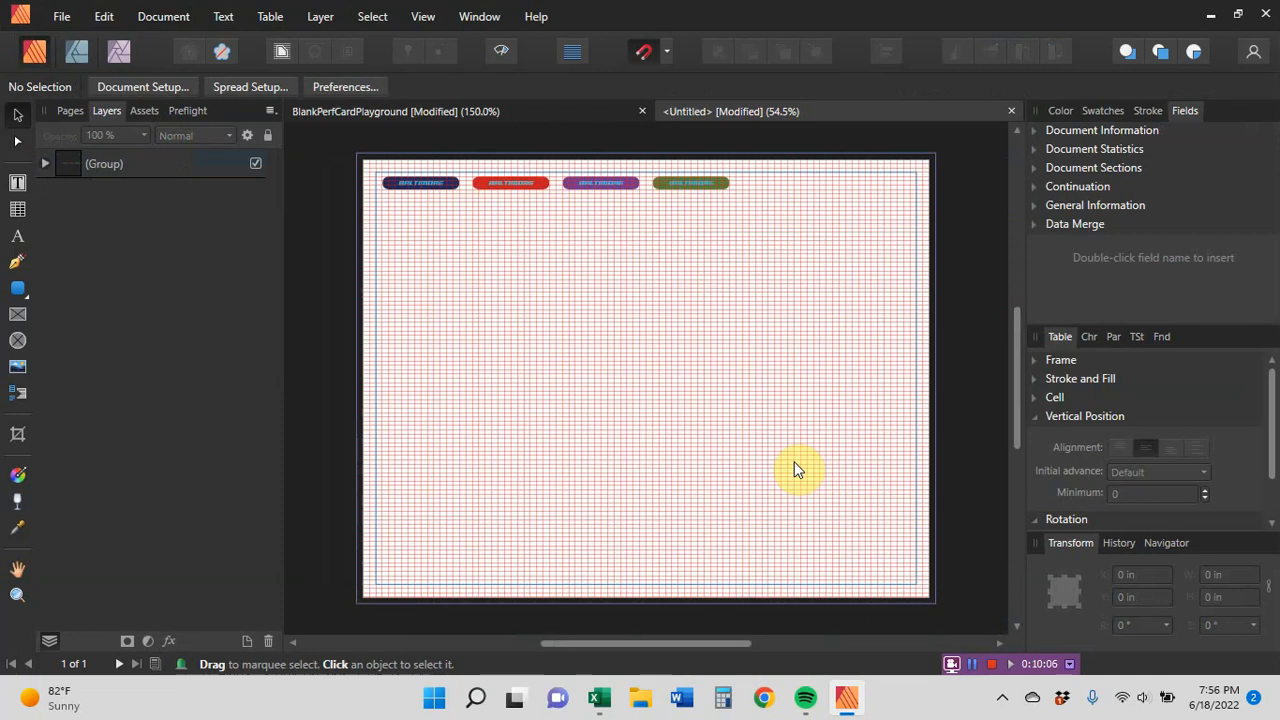
# Examine the text on the four generated cards at 100% zoom and close the generated document without saving
pyautogui.hotkey('ctrl', '1')
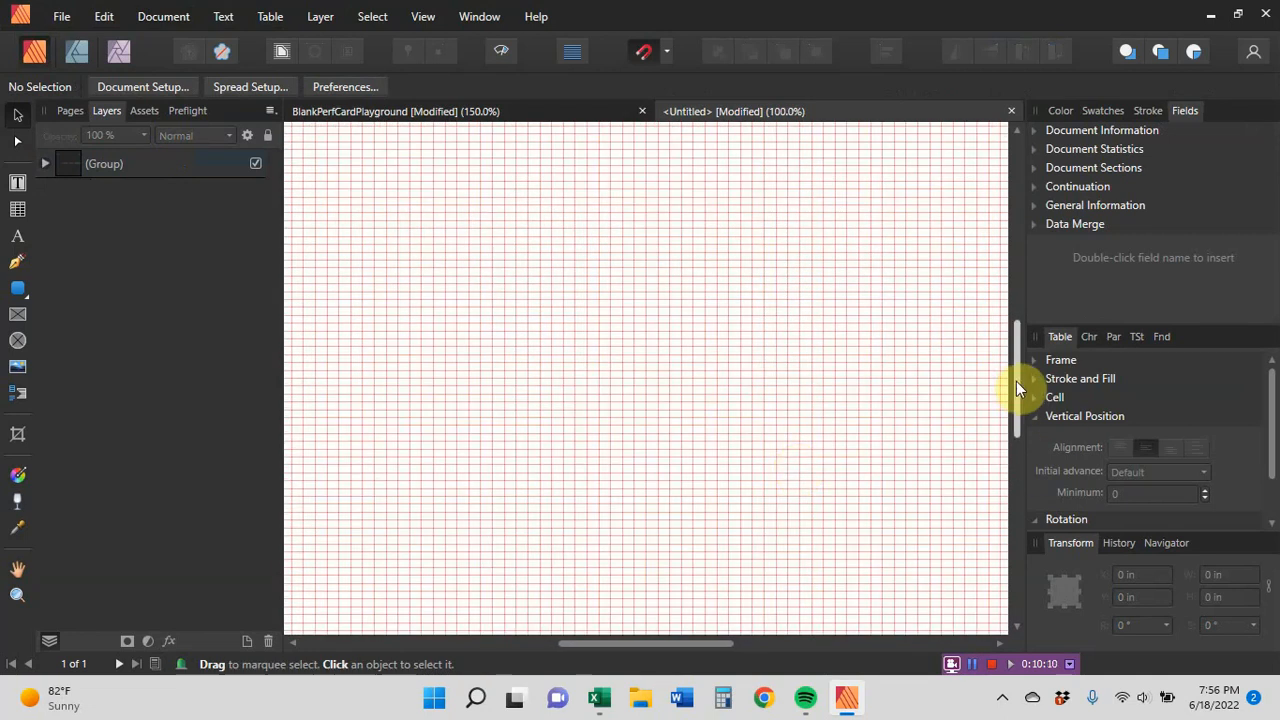
pyautogui.moveTo(1016, 381); pyautogui.dragTo(1021, 280)
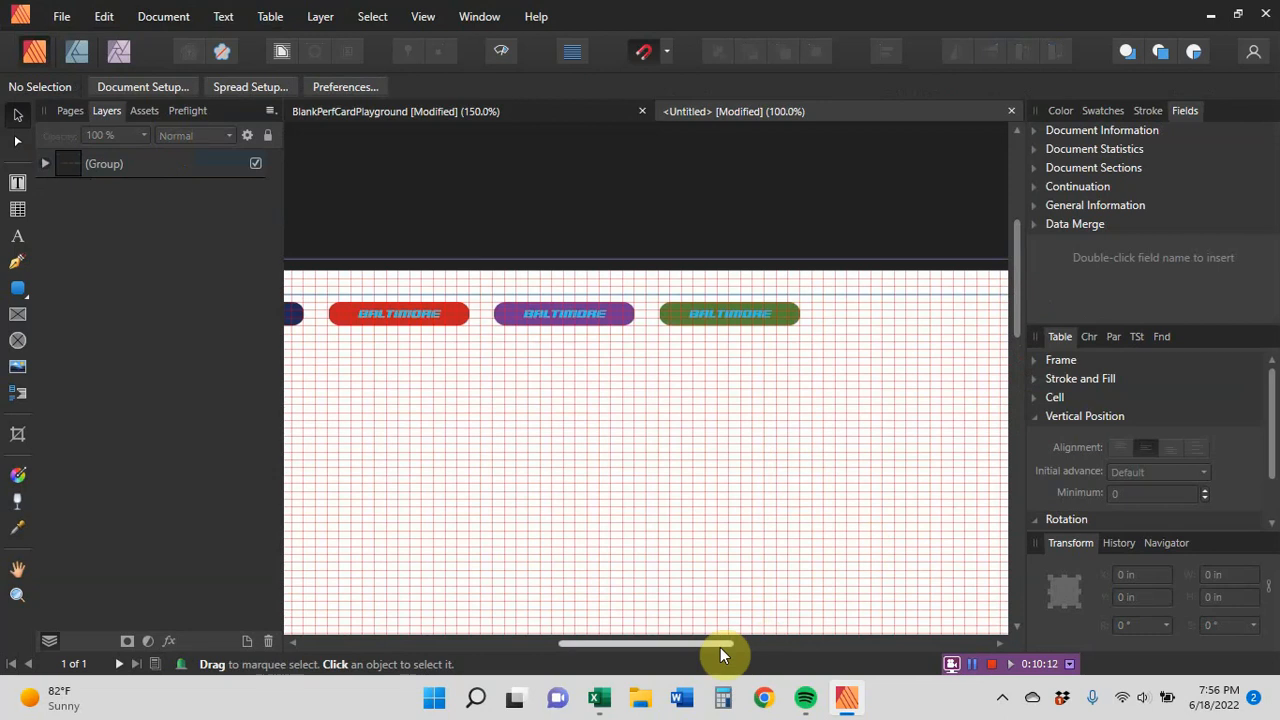
pyautogui.moveTo(720, 645); pyautogui.dragTo(672, 642)
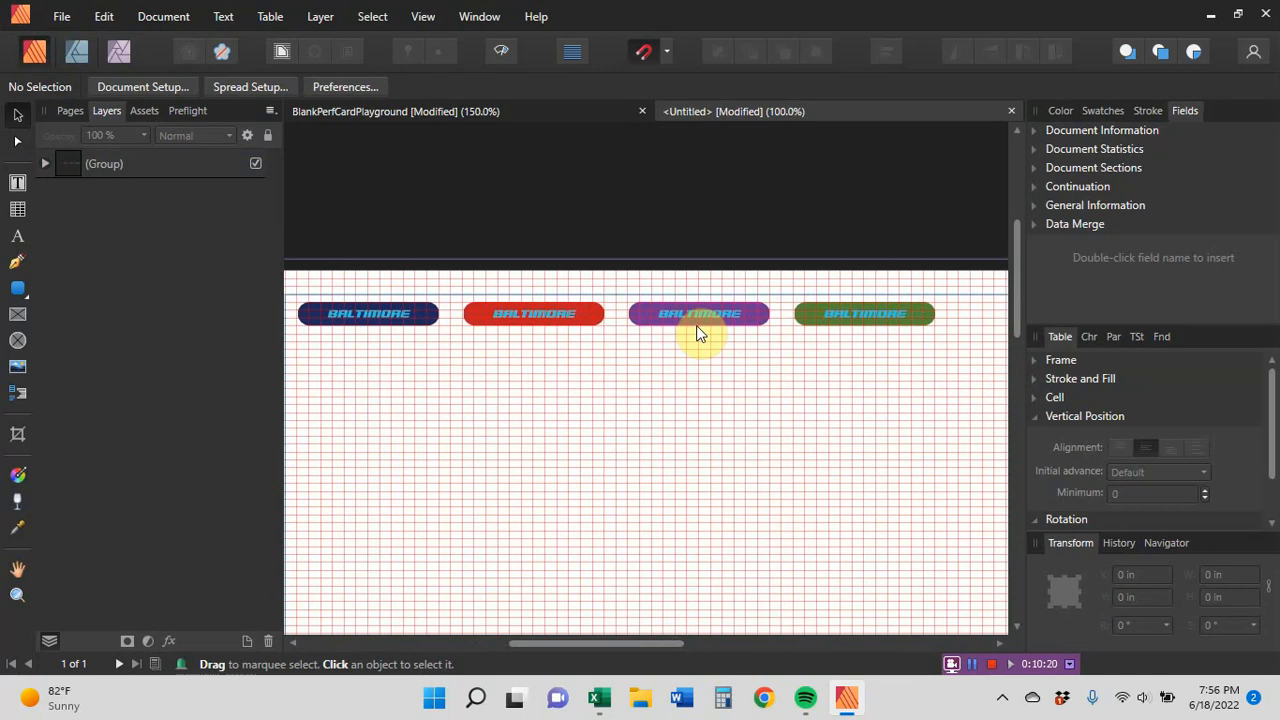
pyautogui.click(1012, 112)
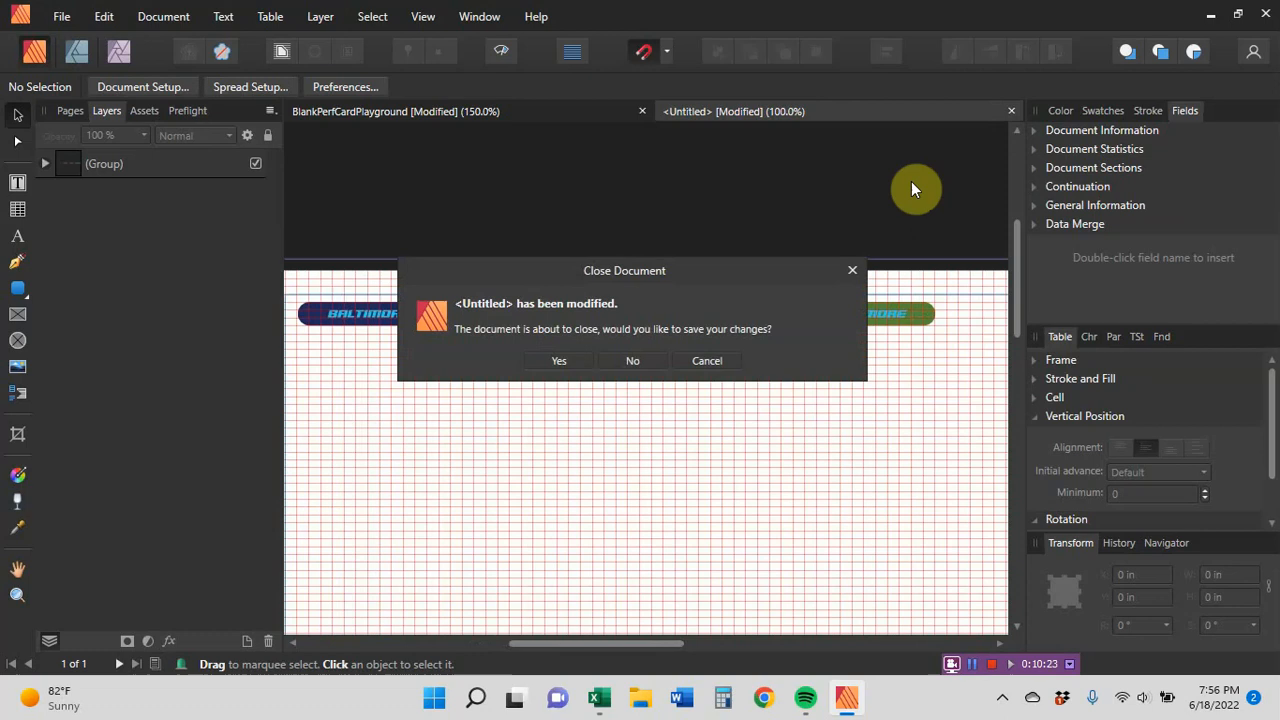
pyautogui.click(634, 362)
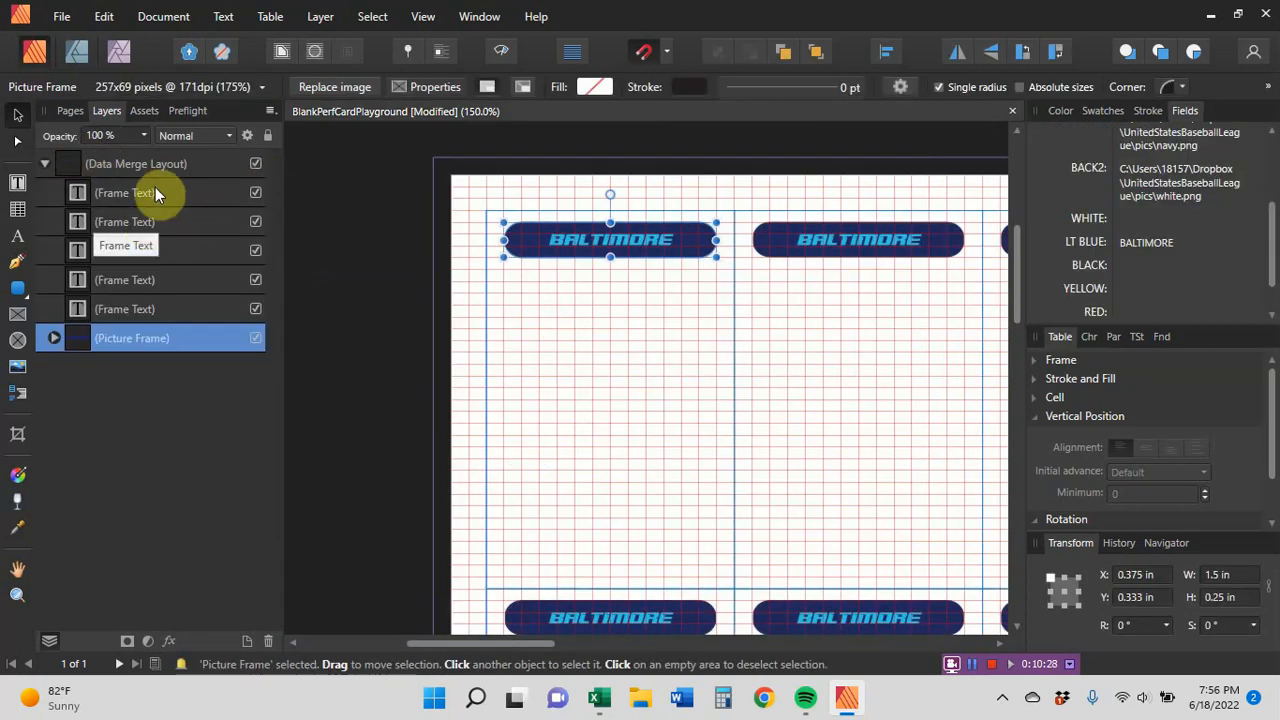
# Turn off Preview with record in the Data Merge Manager so the layout displays field names
pyautogui.click(141, 17)
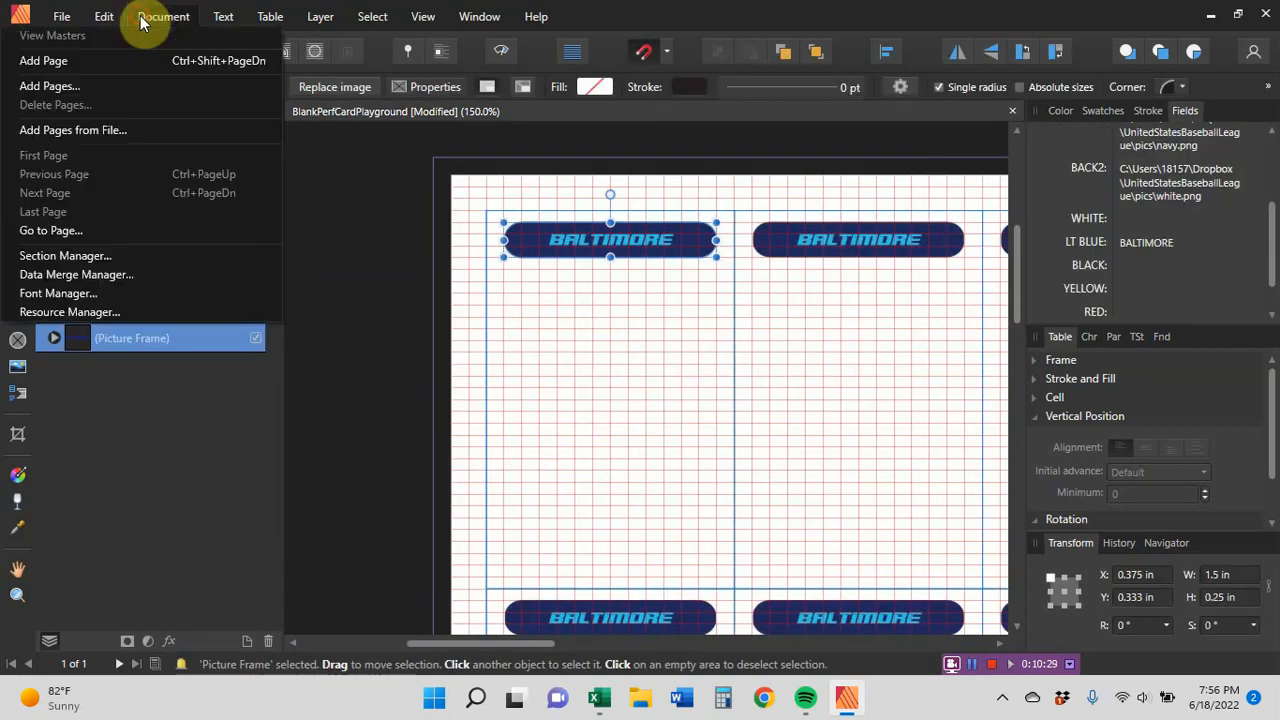
pyautogui.click(100, 274)
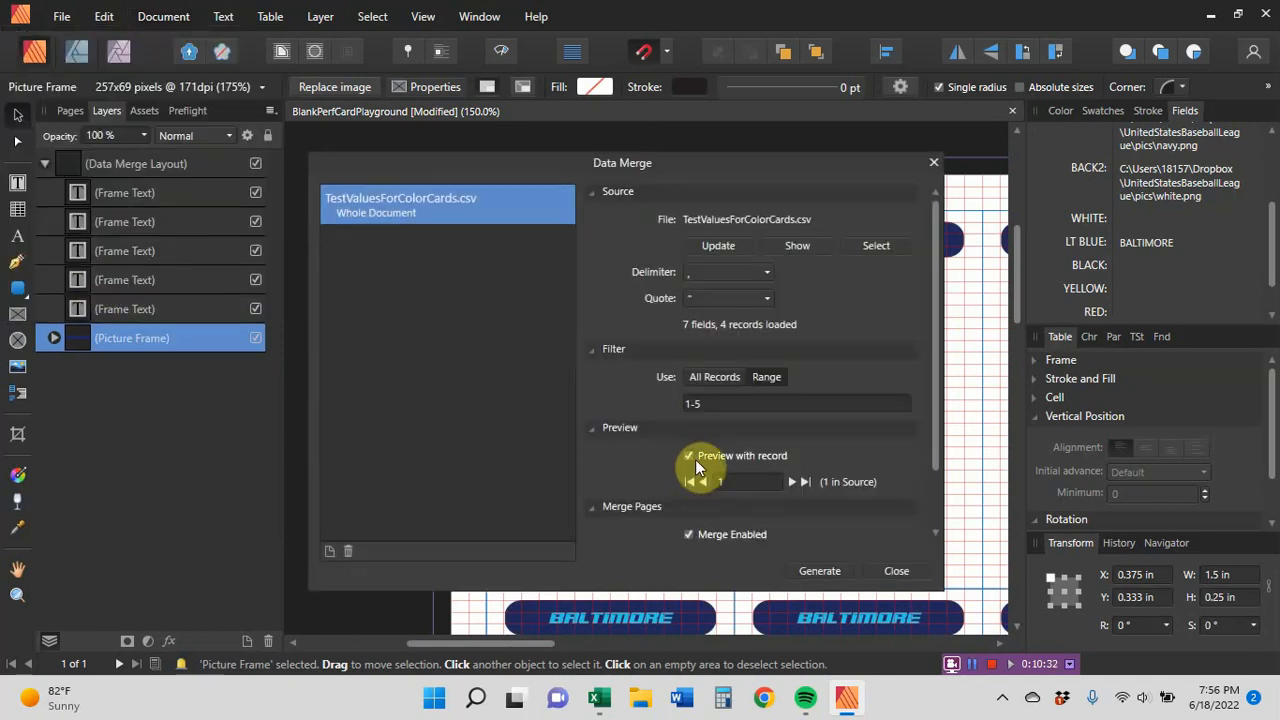
pyautogui.click(690, 457)
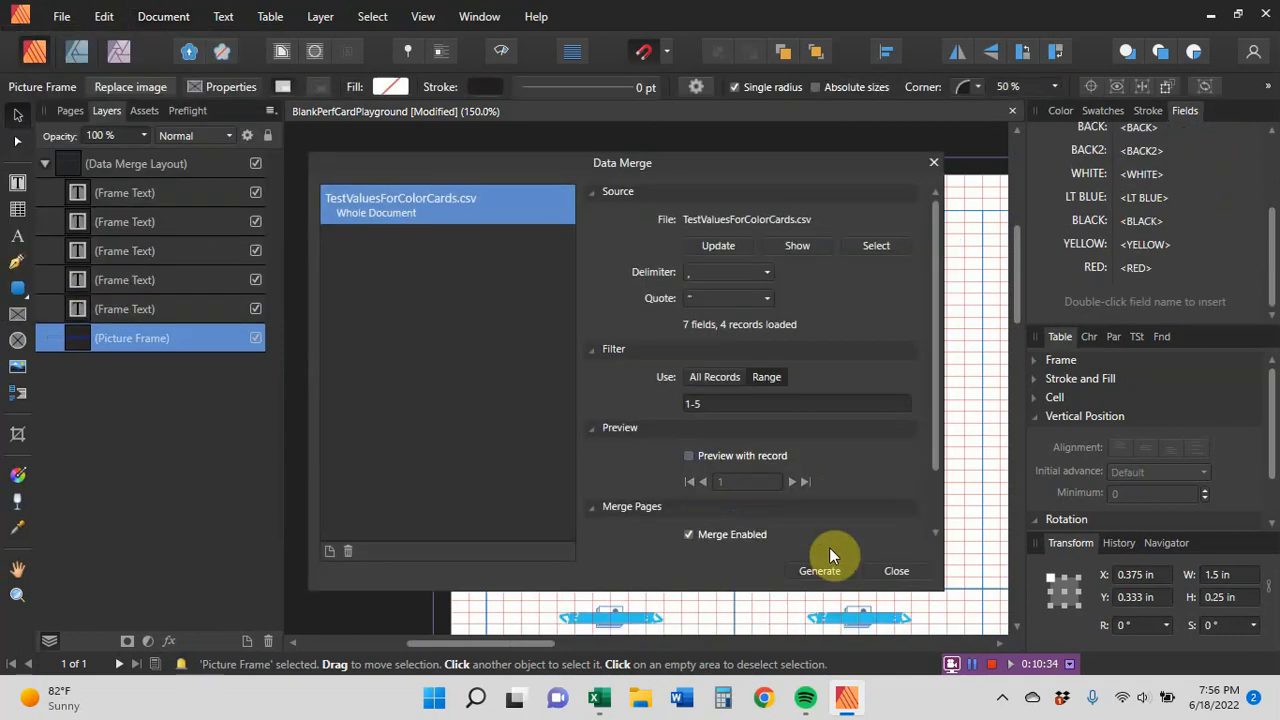
pyautogui.click(893, 573)
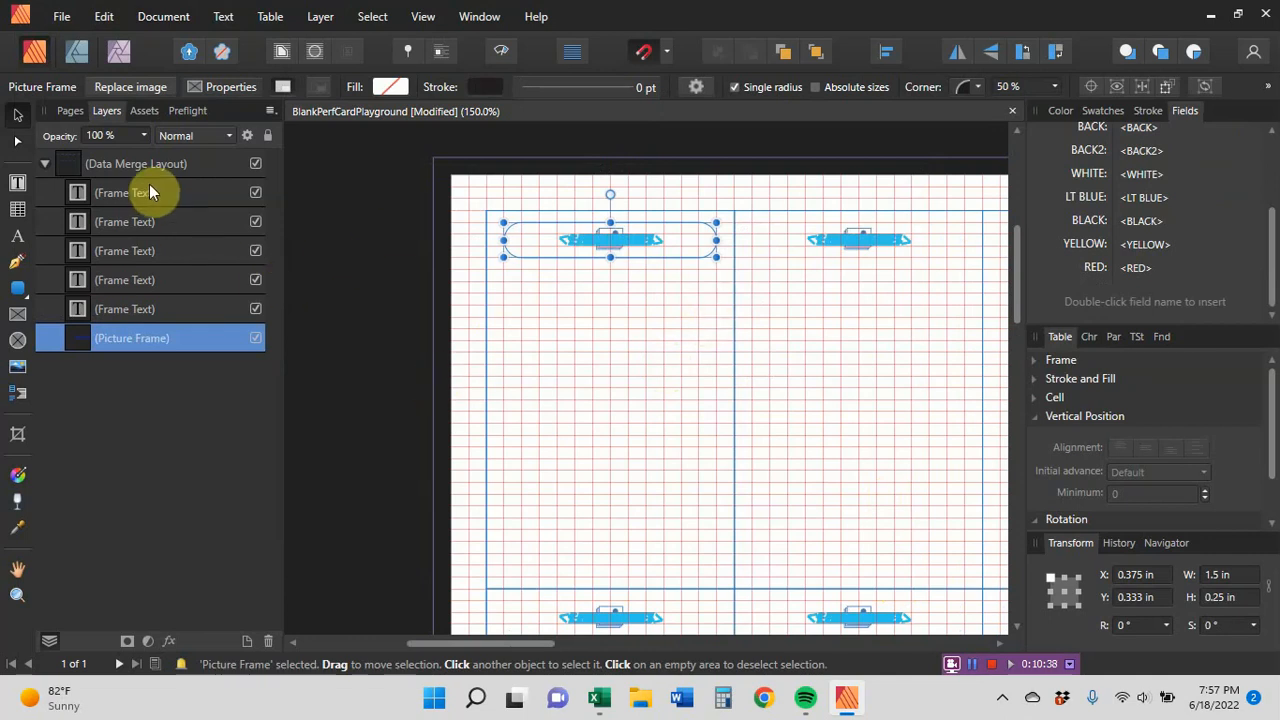
# Move the WHITE field's text frame down to Y 0.792 in and set its text color to white
pyautogui.click(147, 220)
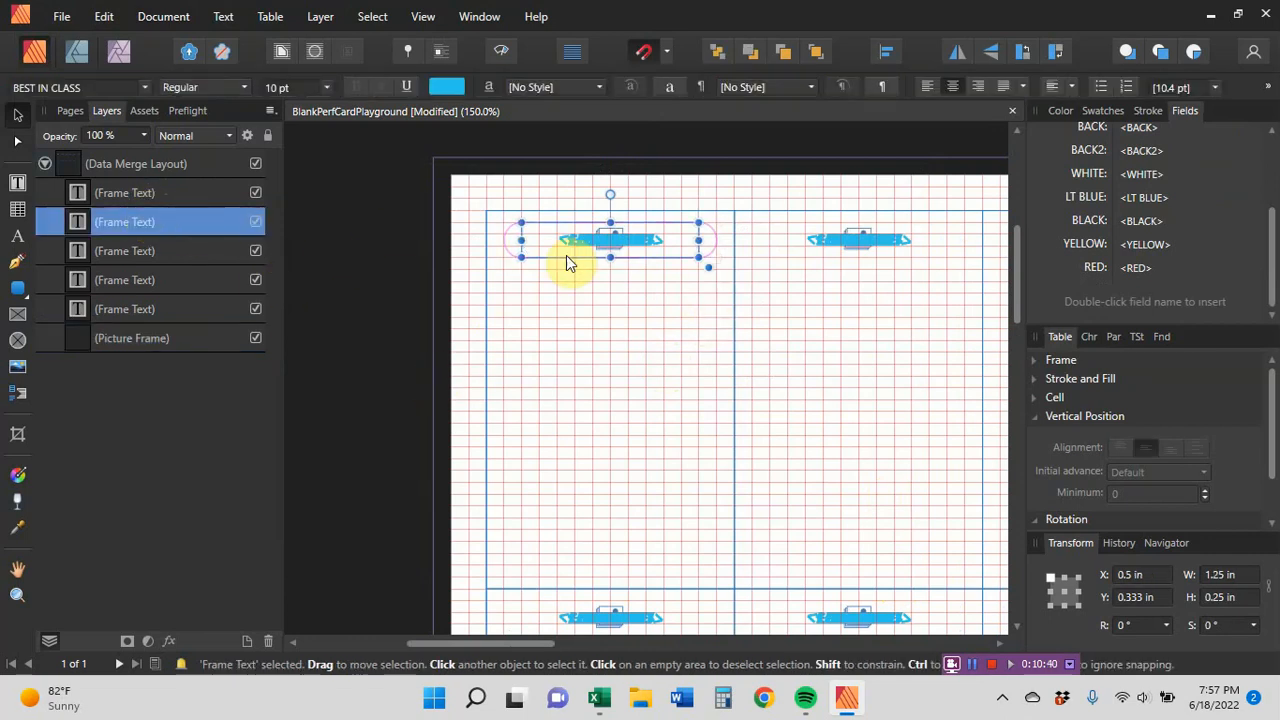
pyautogui.moveTo(566, 261); pyautogui.dragTo(571, 320)
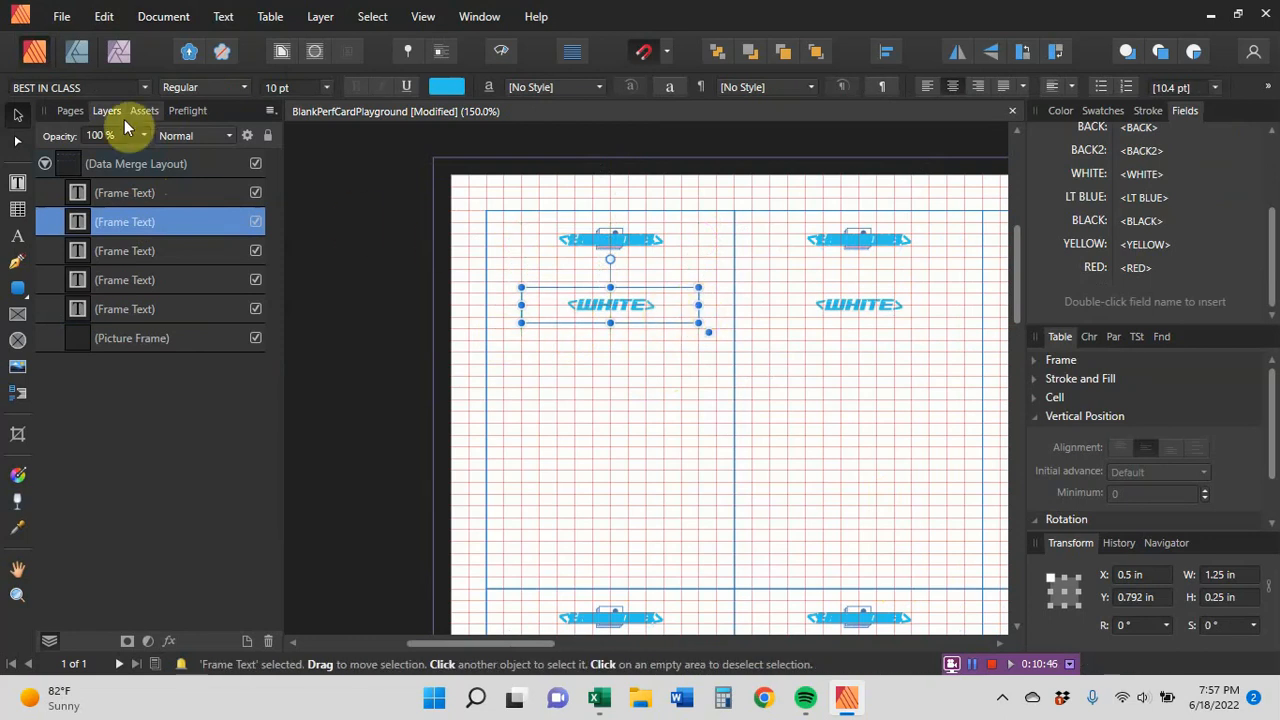
pyautogui.click(19, 183)
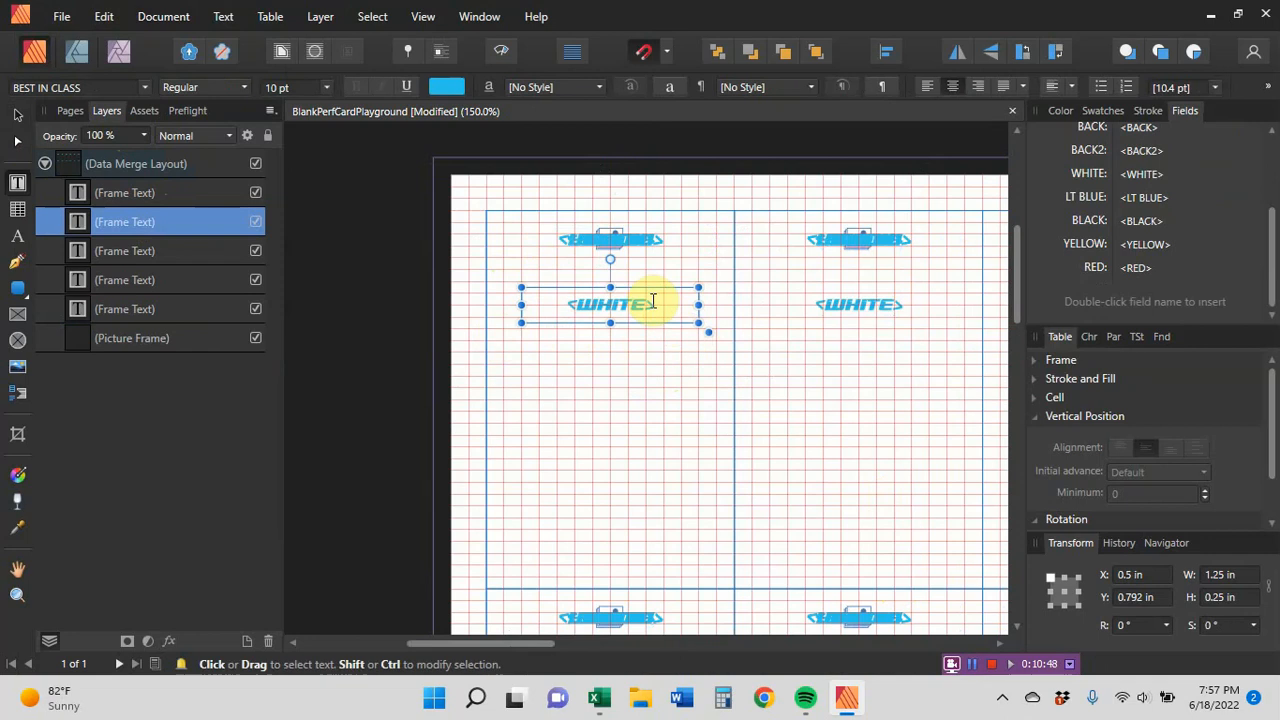
pyautogui.moveTo(657, 304); pyautogui.dragTo(568, 298)
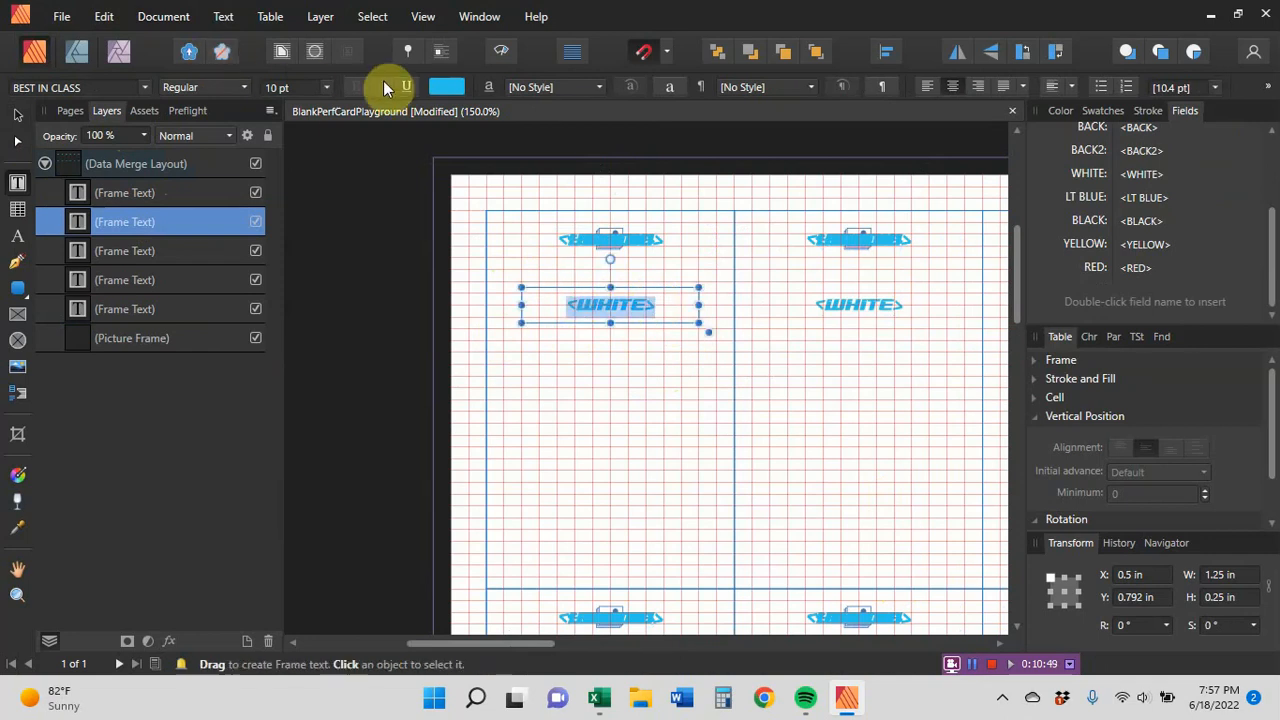
pyautogui.click(452, 89)
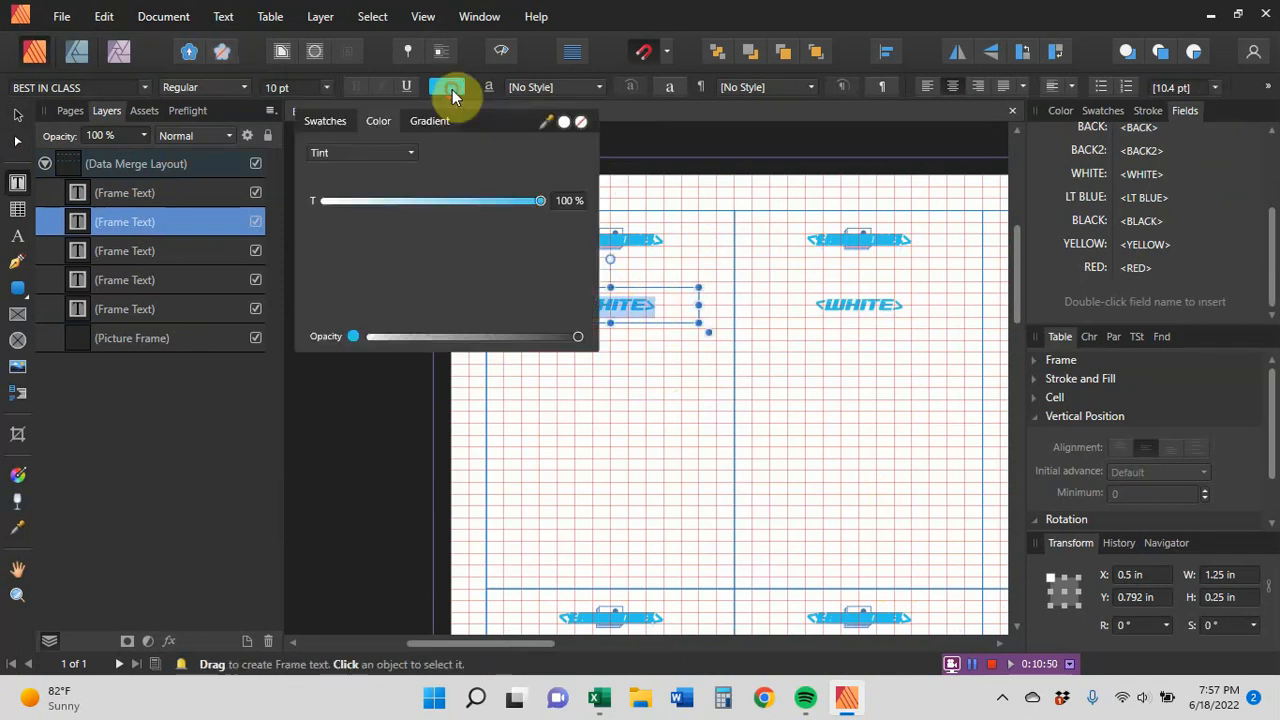
pyautogui.click(563, 122)
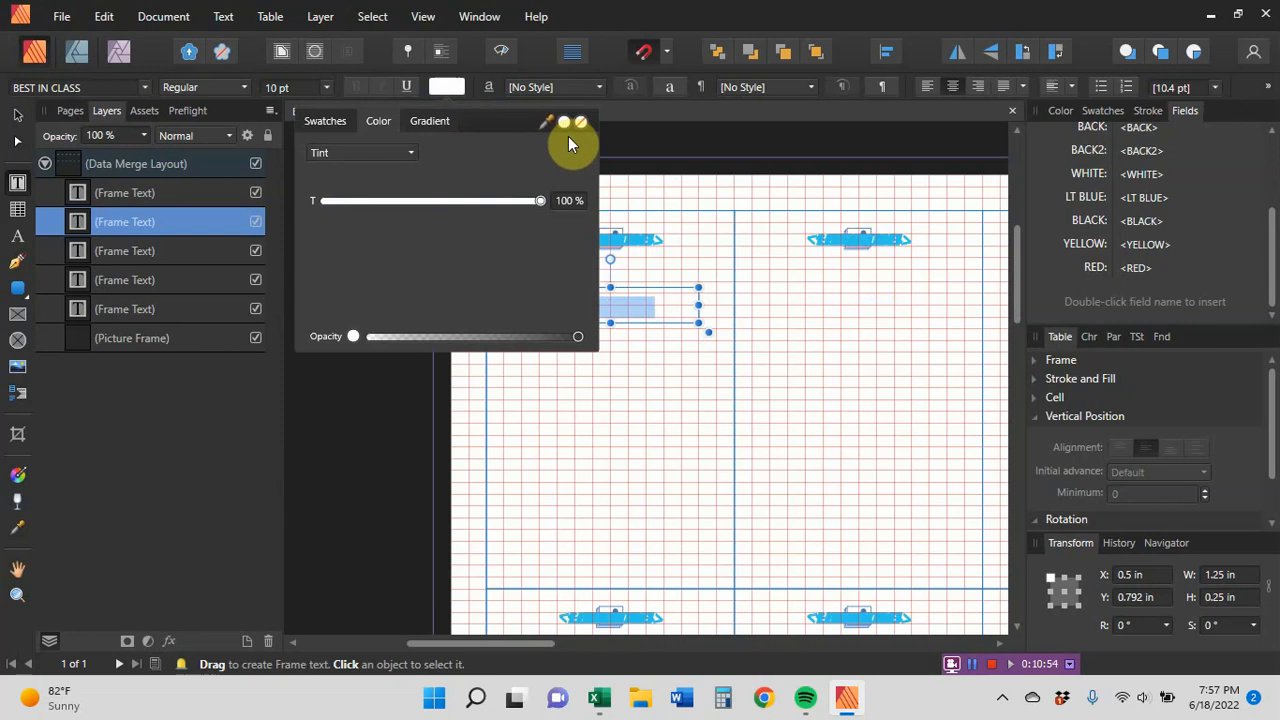
# Move the BLACK field's text frame down to Y 1 in and set its text color to black
pyautogui.click(171, 251)
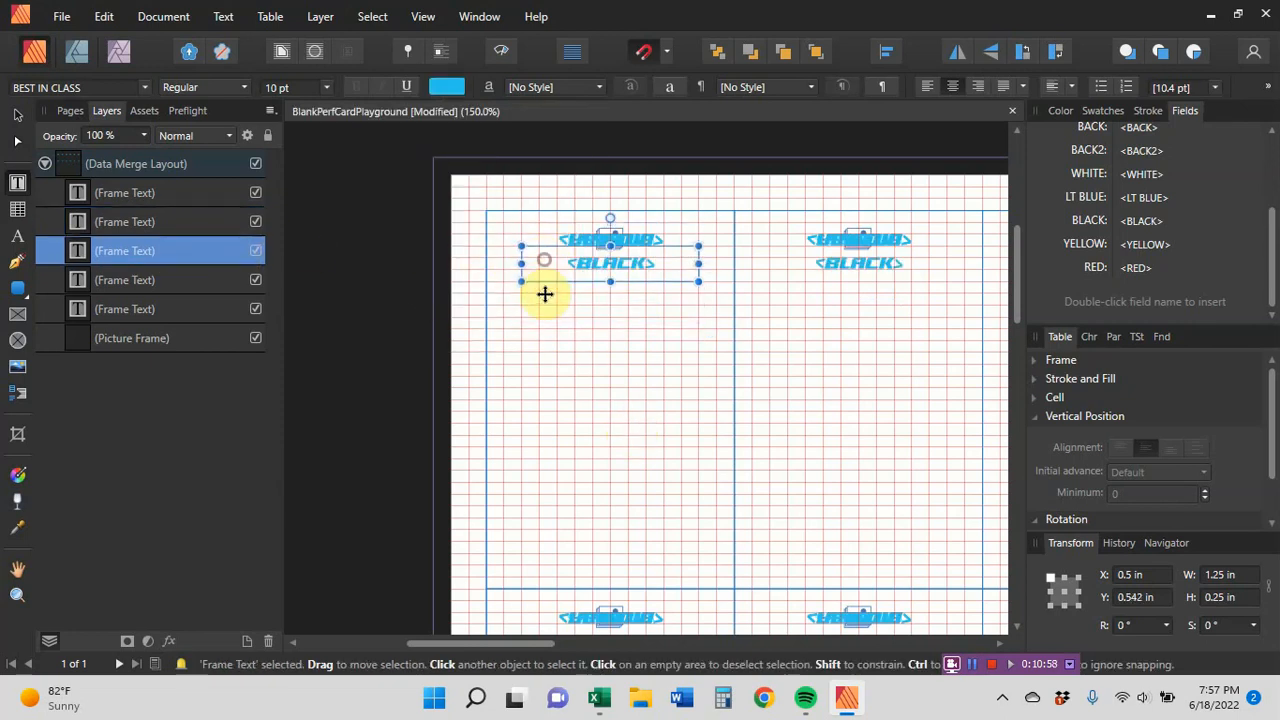
pyautogui.moveTo(545, 293); pyautogui.dragTo(550, 353)
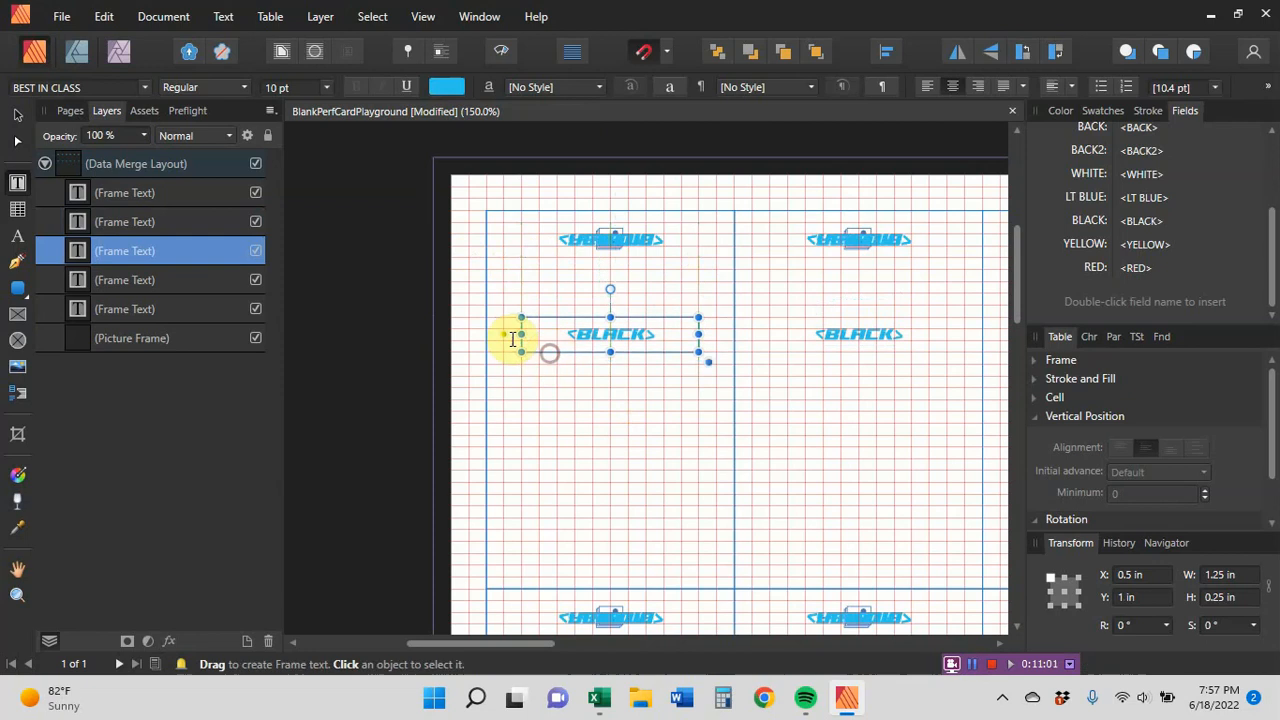
pyautogui.doubleClick(650, 334)
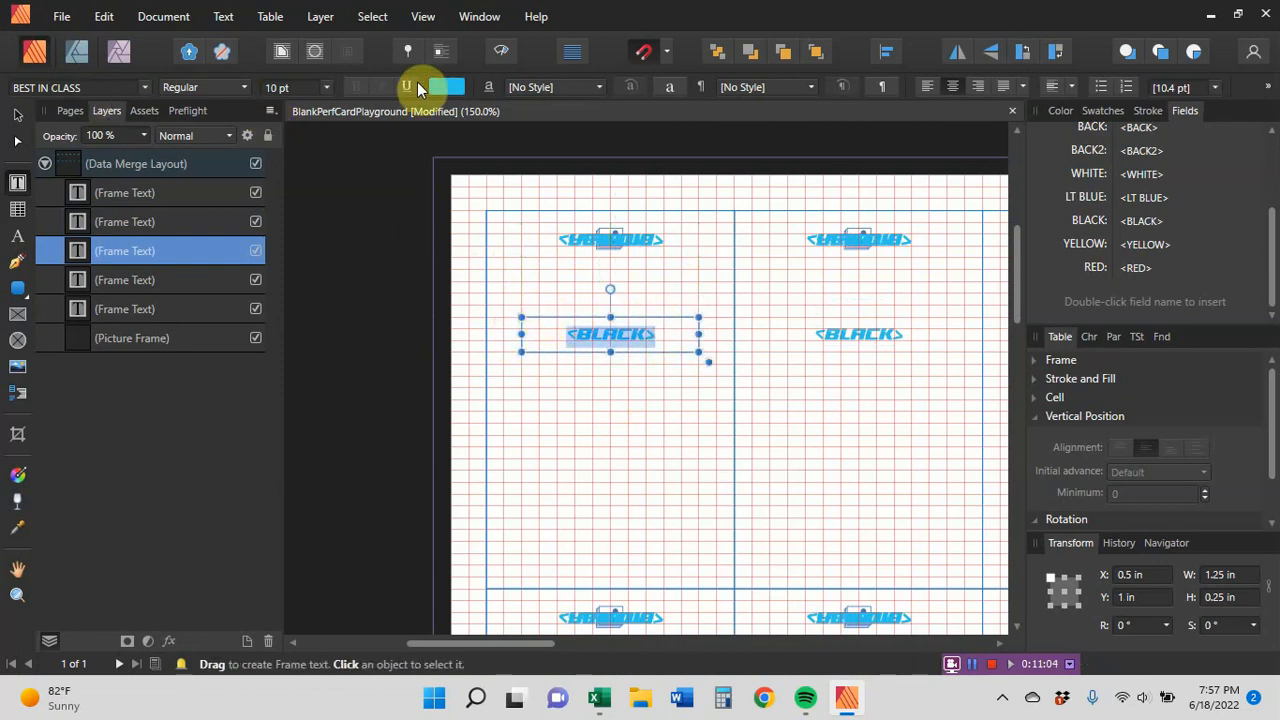
pyautogui.click(433, 88)
pyautogui.click(323, 118)
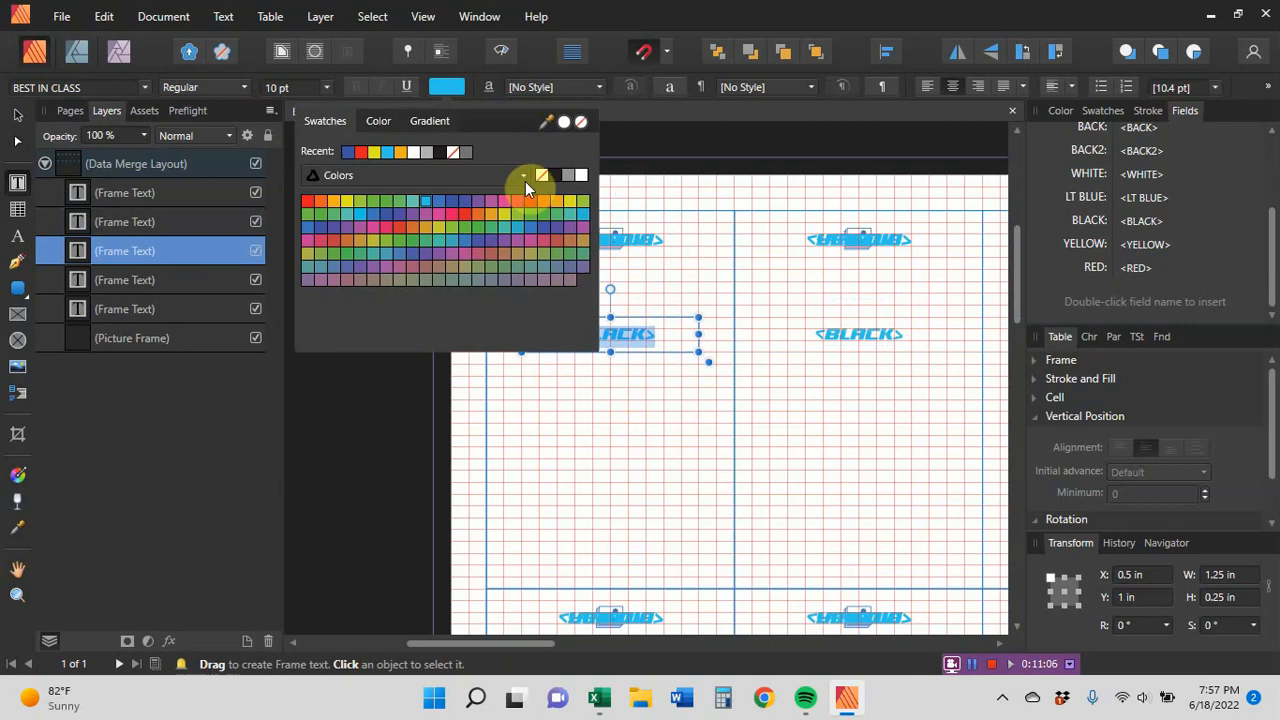
pyautogui.click(559, 181)
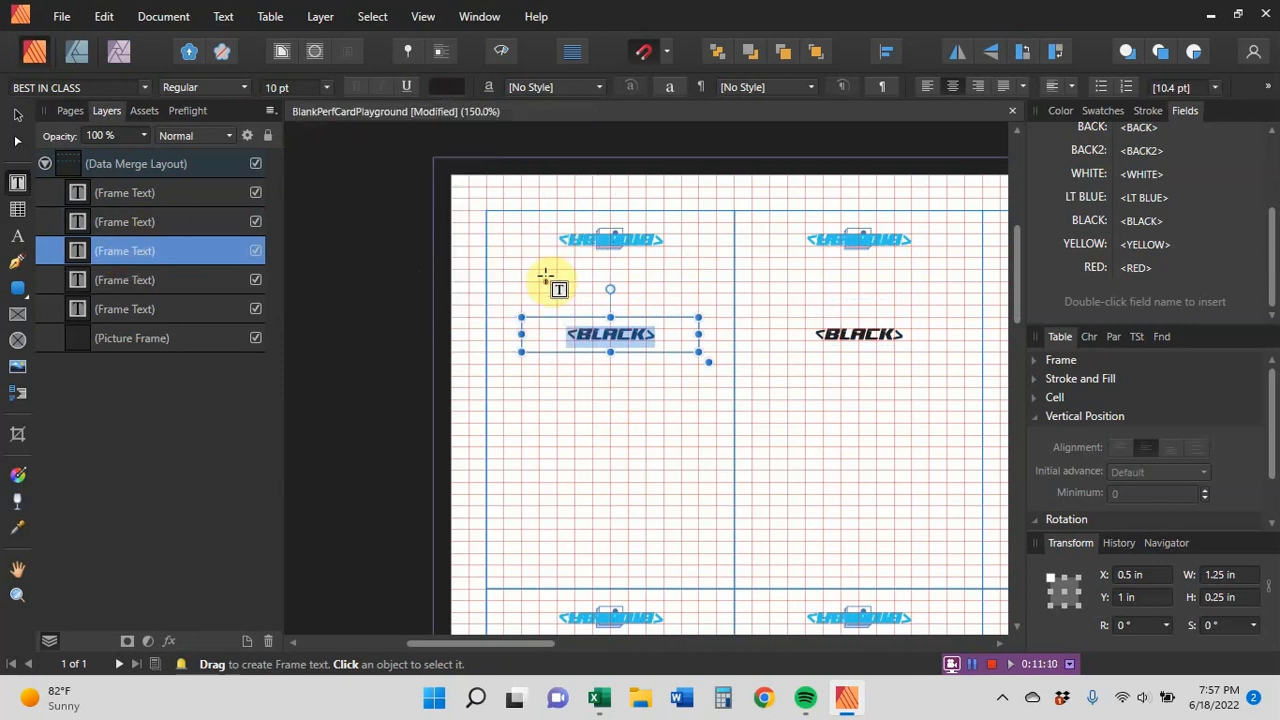
# Move the YELLOW field's text frame down to Y 1.167 in and set its text color to yellow
pyautogui.click(186, 276)
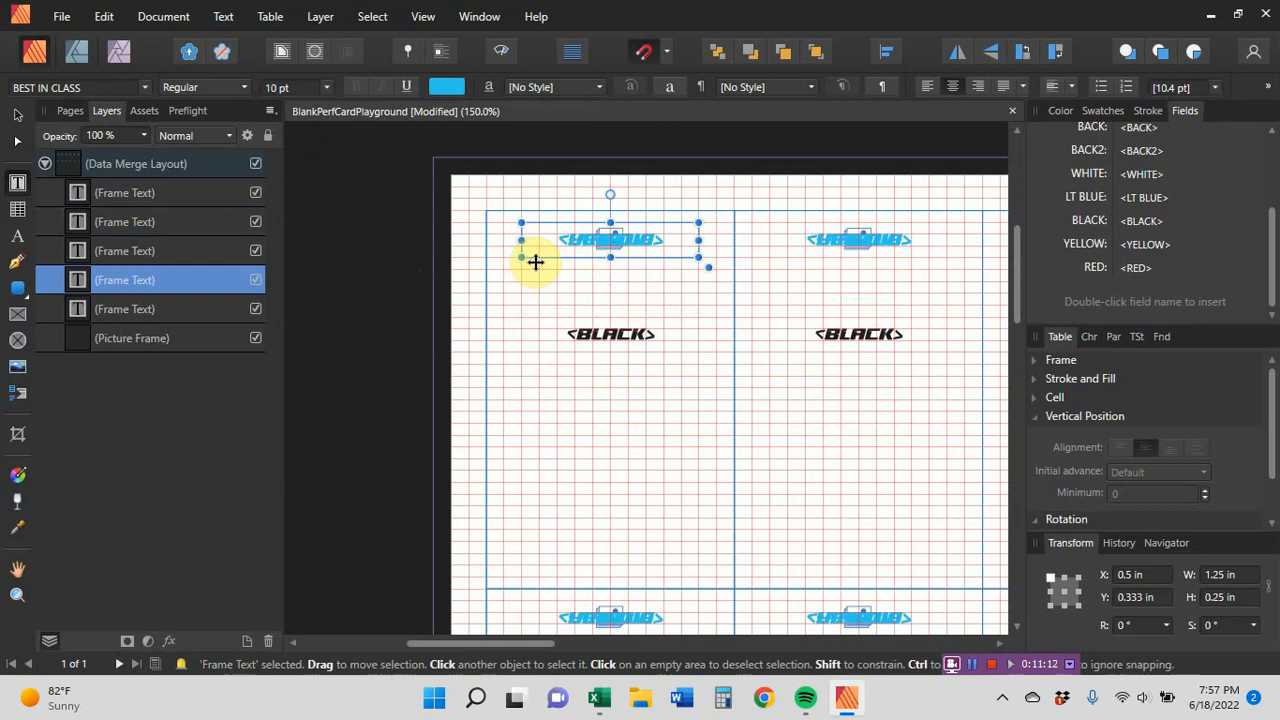
pyautogui.moveTo(536, 261); pyautogui.dragTo(536, 378)
pyautogui.moveTo(663, 358); pyautogui.dragTo(558, 358)
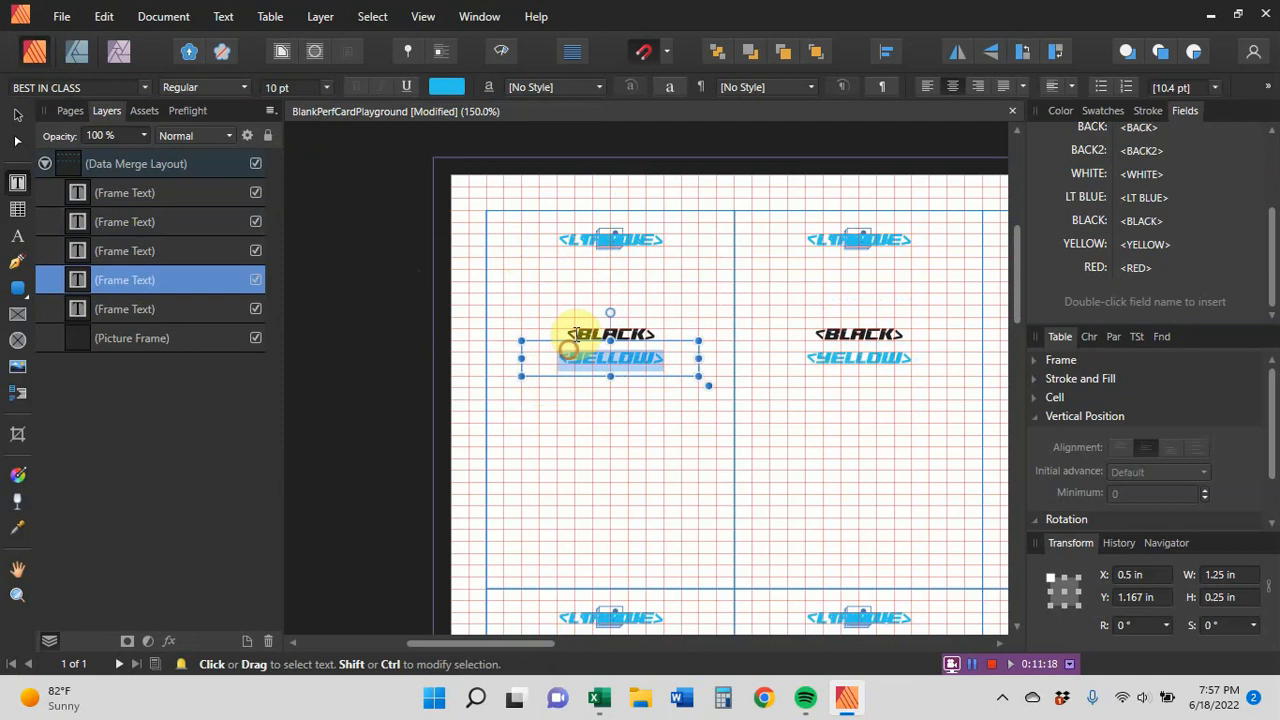
pyautogui.click(443, 87)
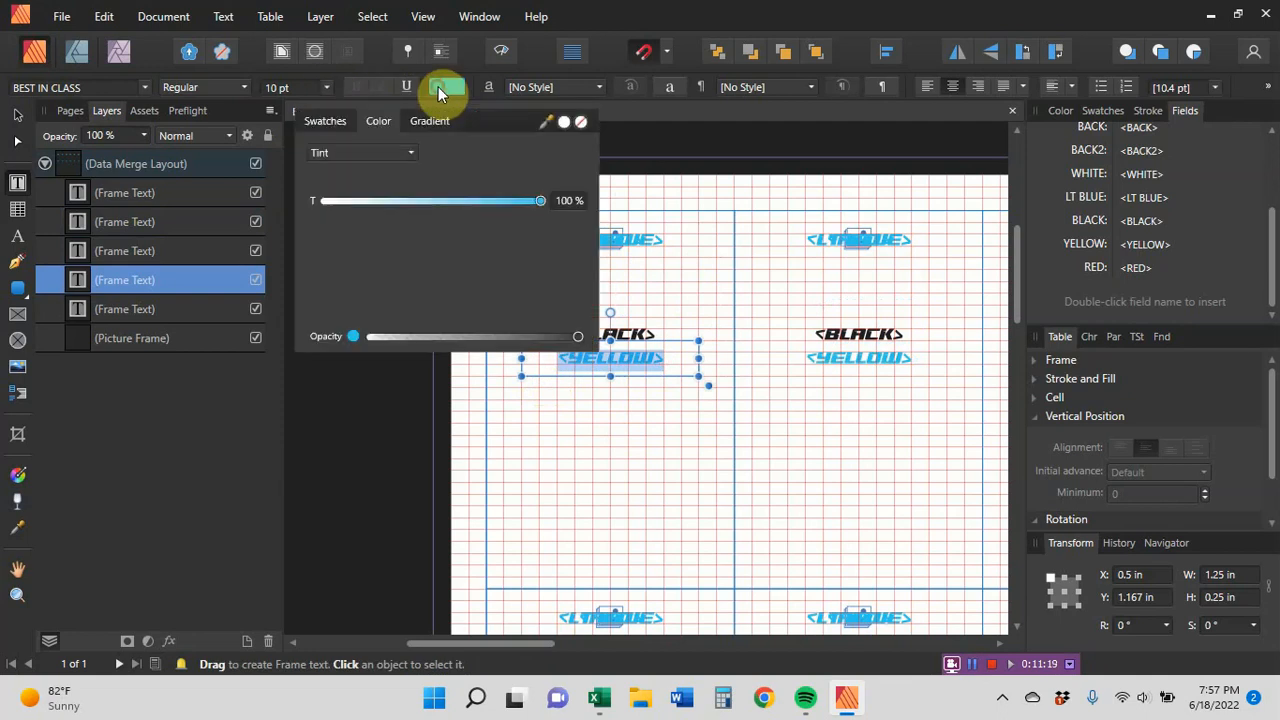
pyautogui.click(323, 121)
pyautogui.click(374, 152)
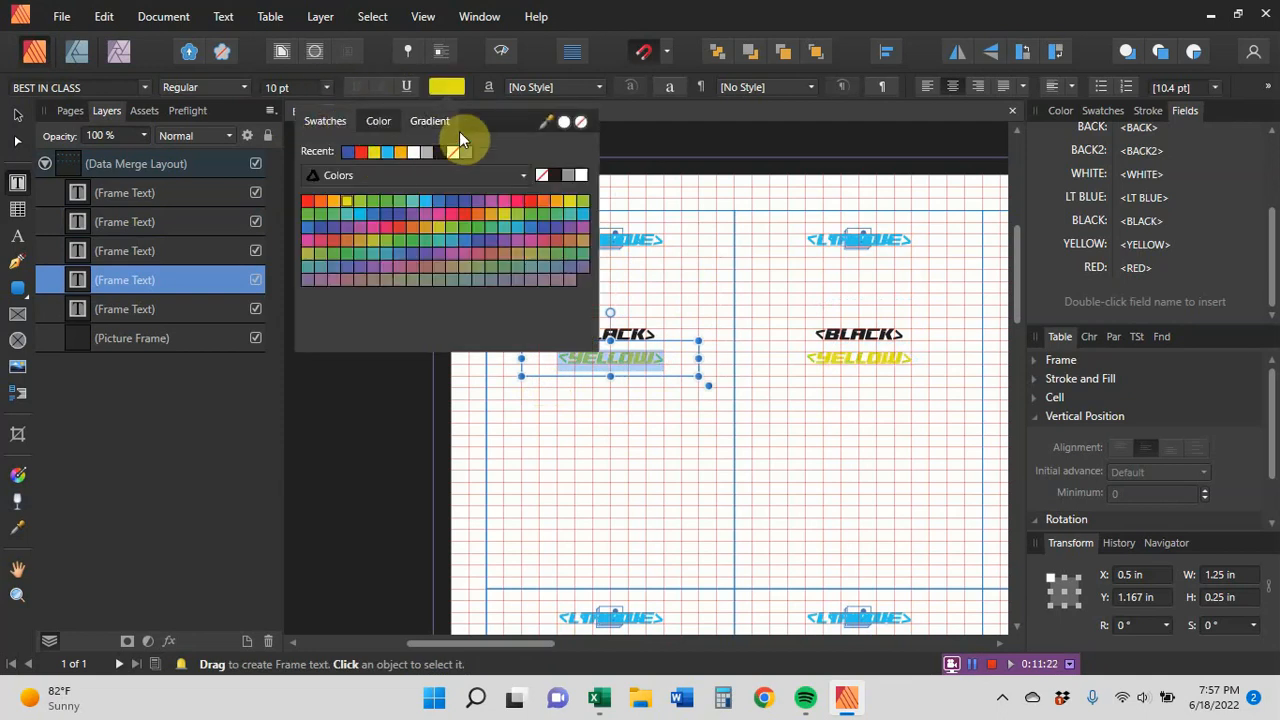
pyautogui.click(390, 382)
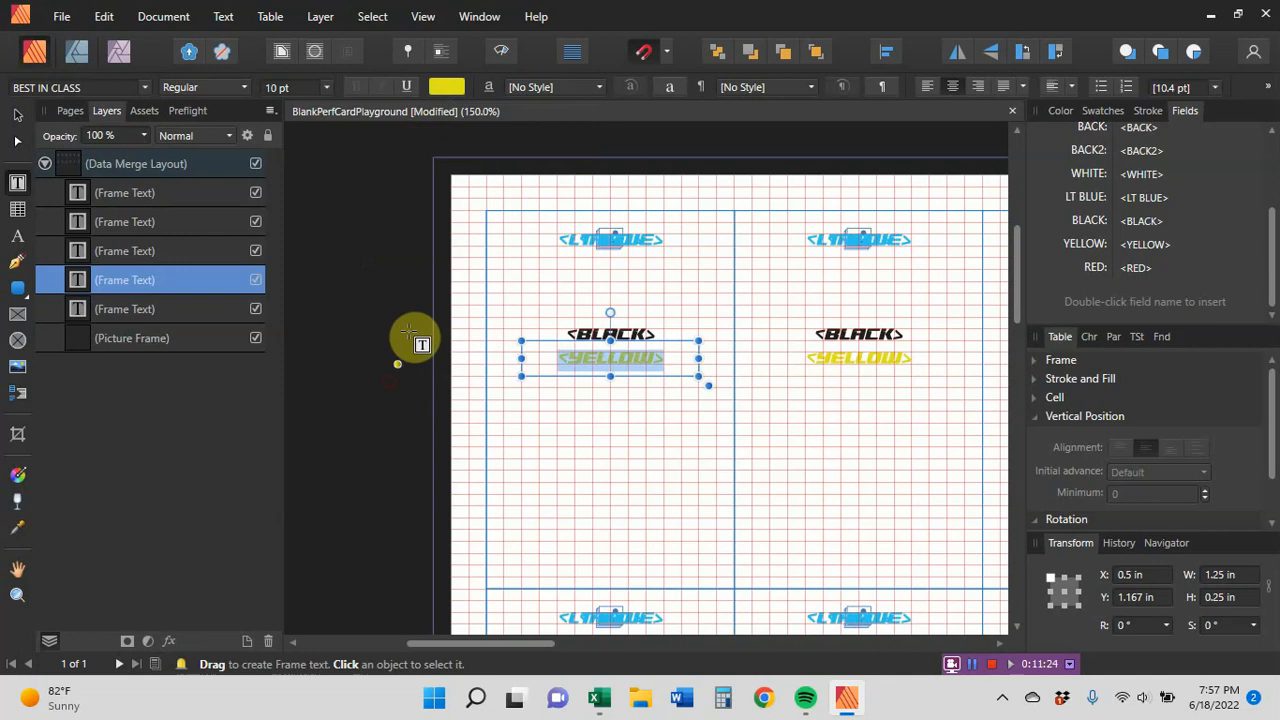
# Move the RED field's text frame down to Y 1.333 in and set its text color to red
pyautogui.click(153, 308)
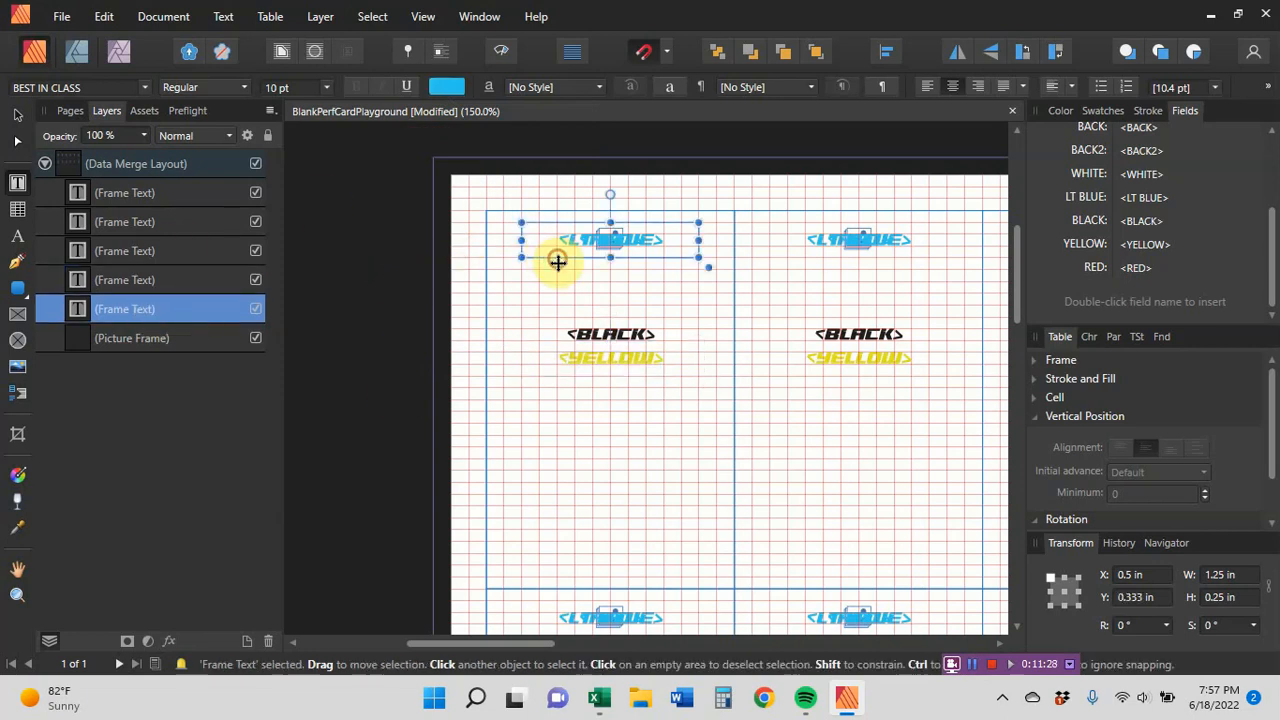
pyautogui.moveTo(557, 261); pyautogui.dragTo(551, 403)
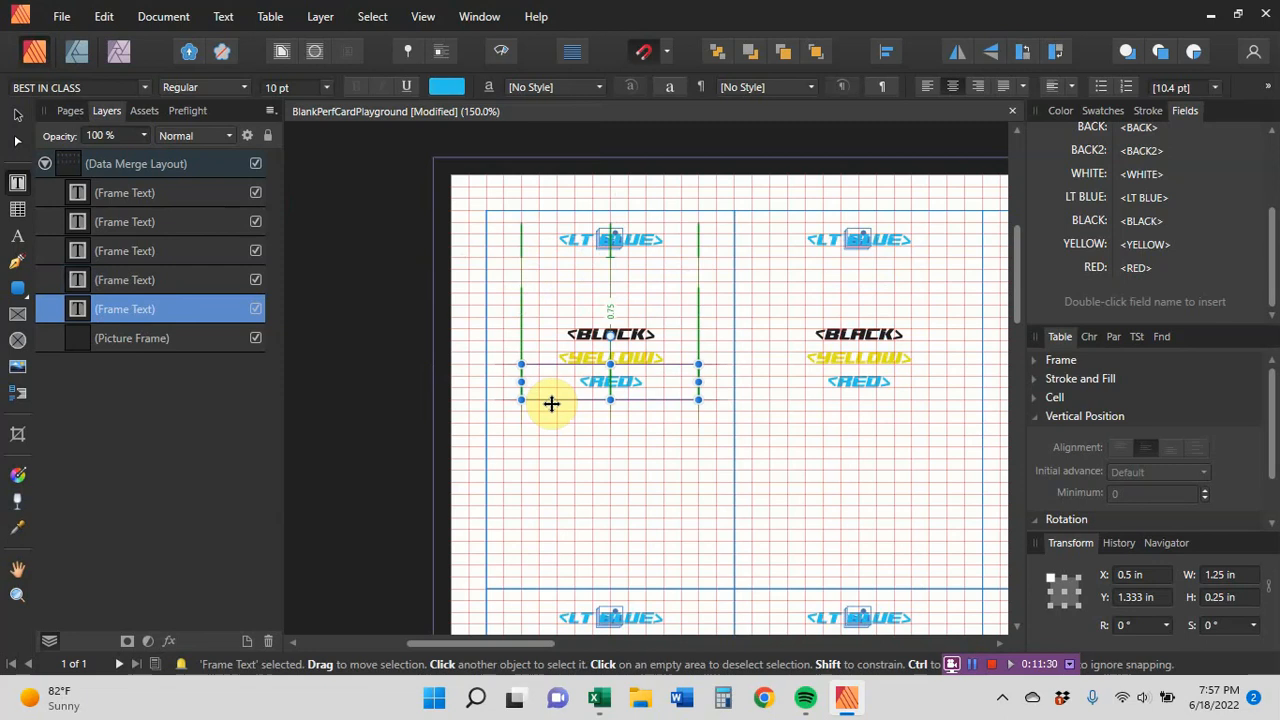
pyautogui.moveTo(652, 381); pyautogui.dragTo(585, 375)
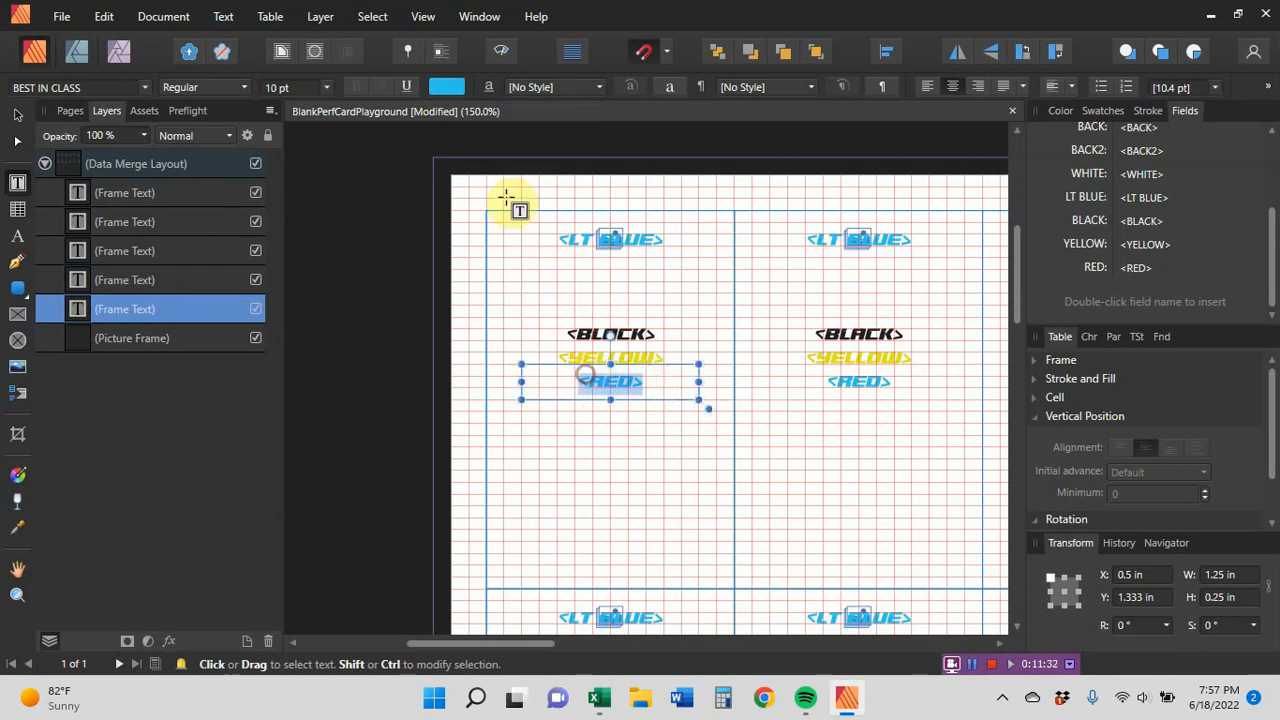
pyautogui.click(447, 89)
pyautogui.click(376, 121)
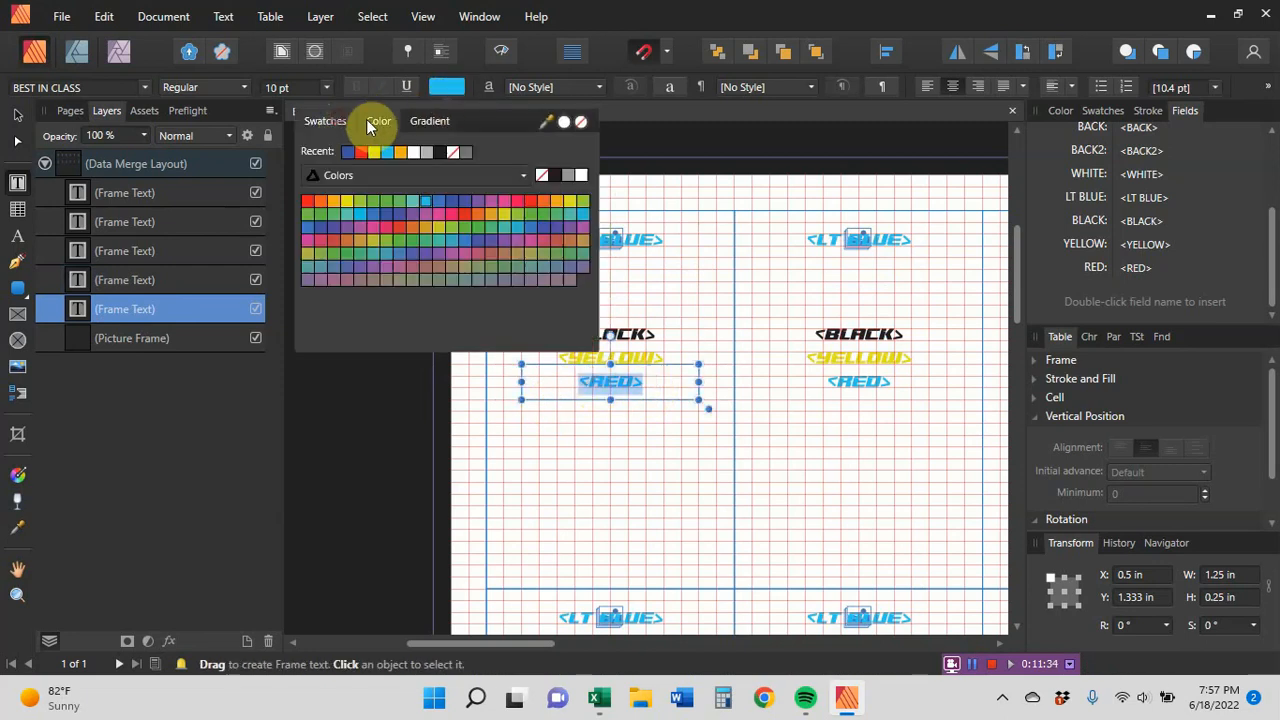
pyautogui.click(362, 153)
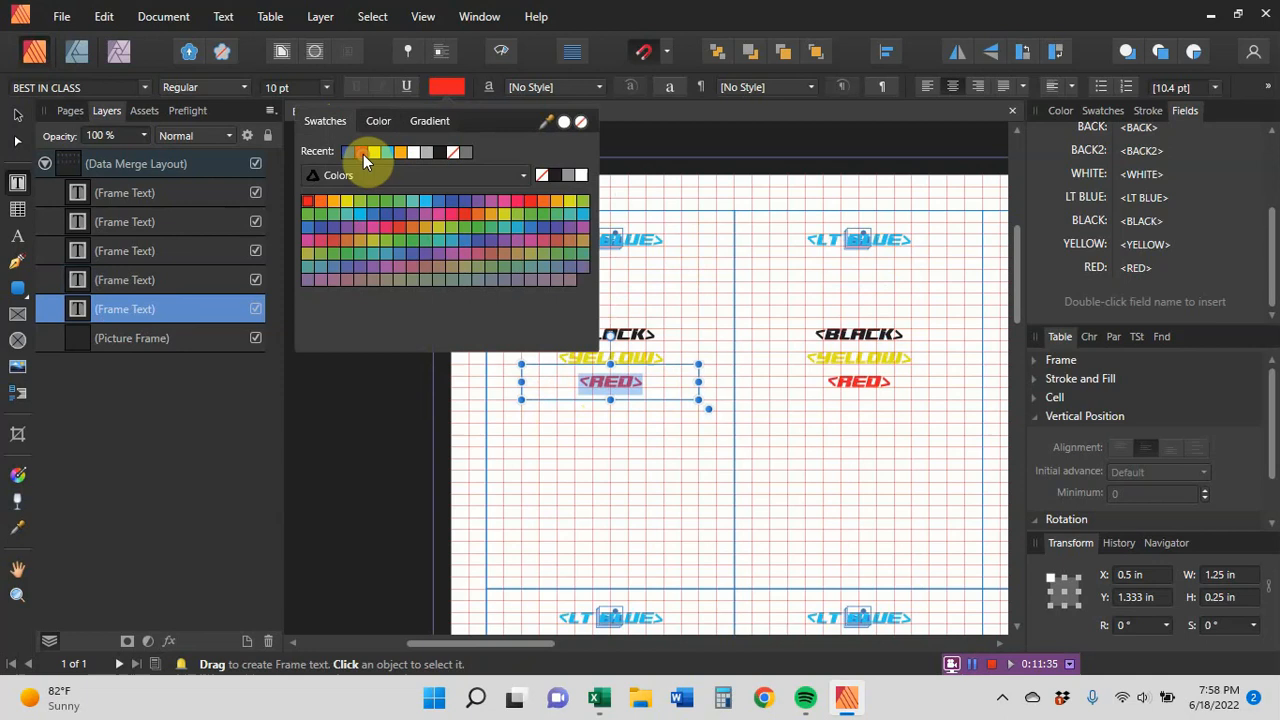
pyautogui.click(660, 530)
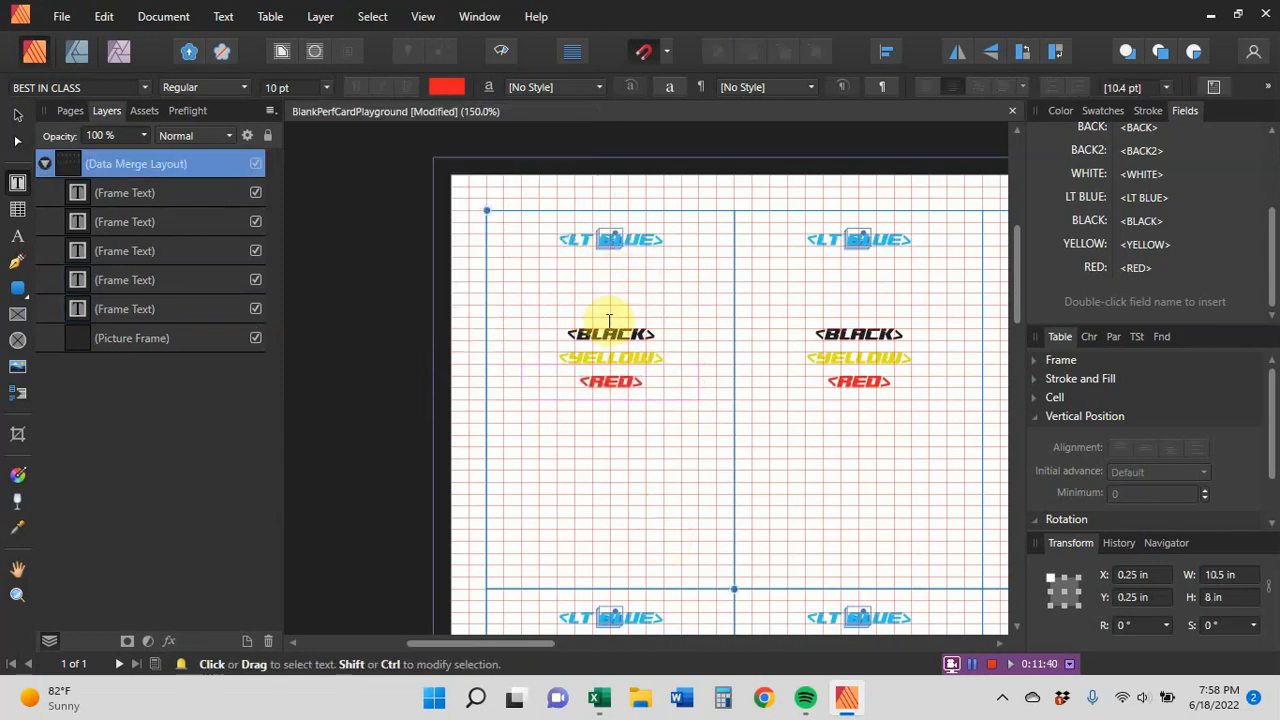
# Move the red, yellow, black and white text frames back up onto the LT BLUE frame at X 0.5 in, Y 0.333 in
pyautogui.click(139, 310)
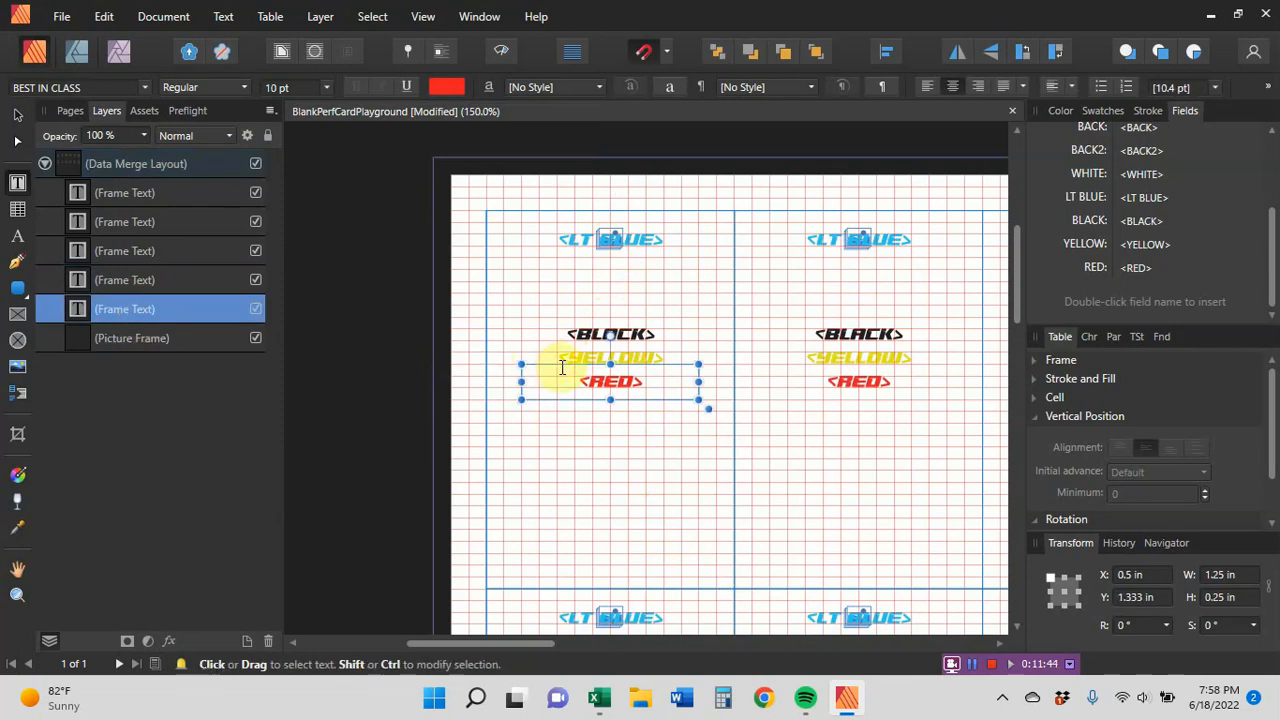
pyautogui.moveTo(557, 363); pyautogui.dragTo(567, 219)
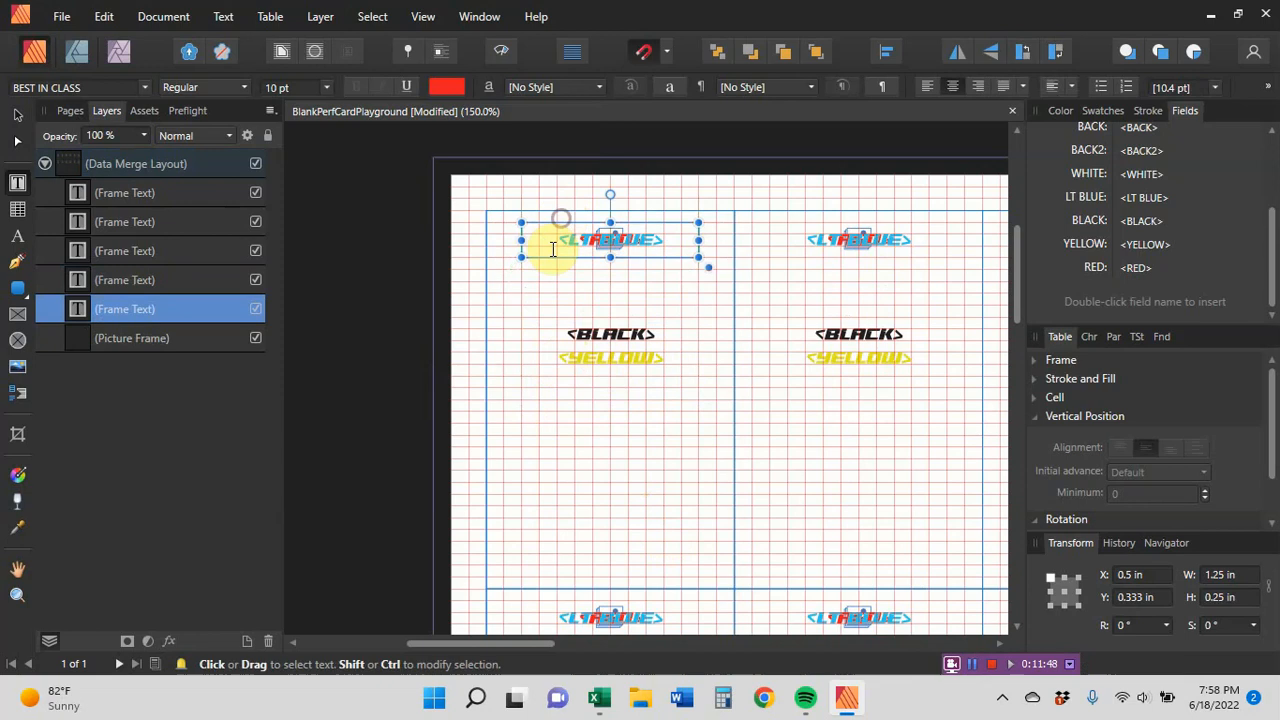
pyautogui.click(172, 280)
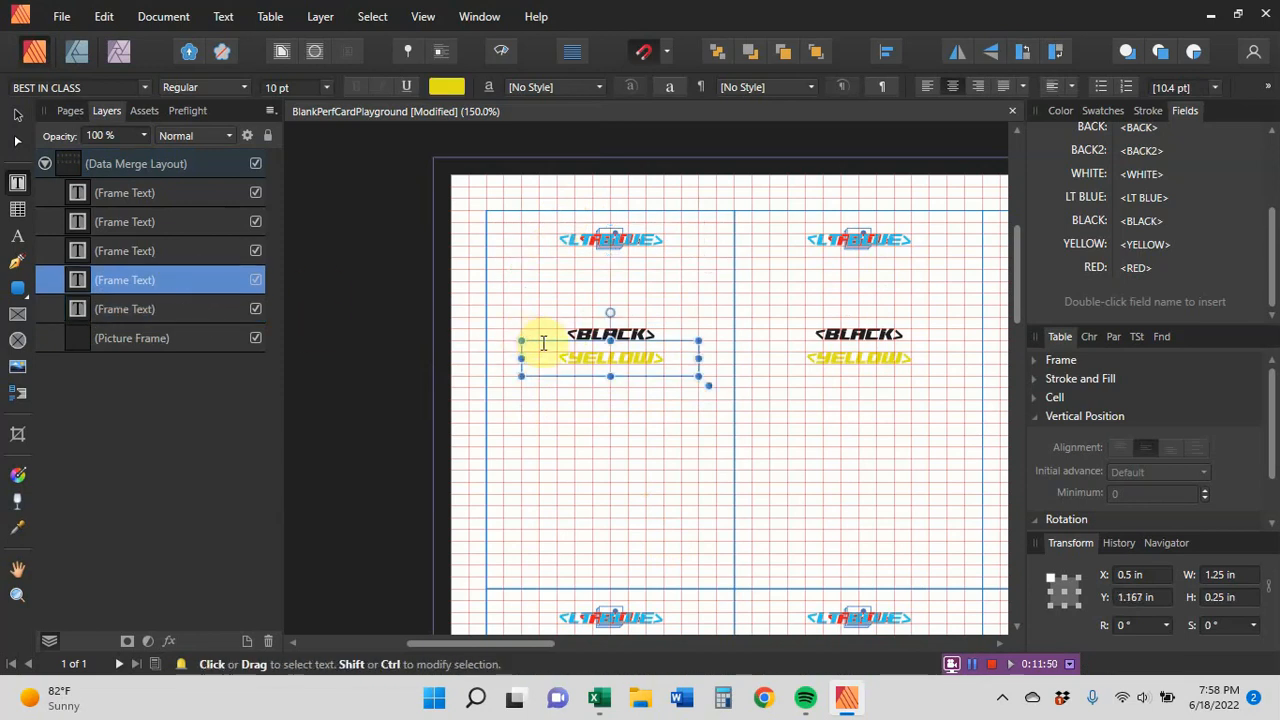
pyautogui.moveTo(540, 340); pyautogui.dragTo(538, 219)
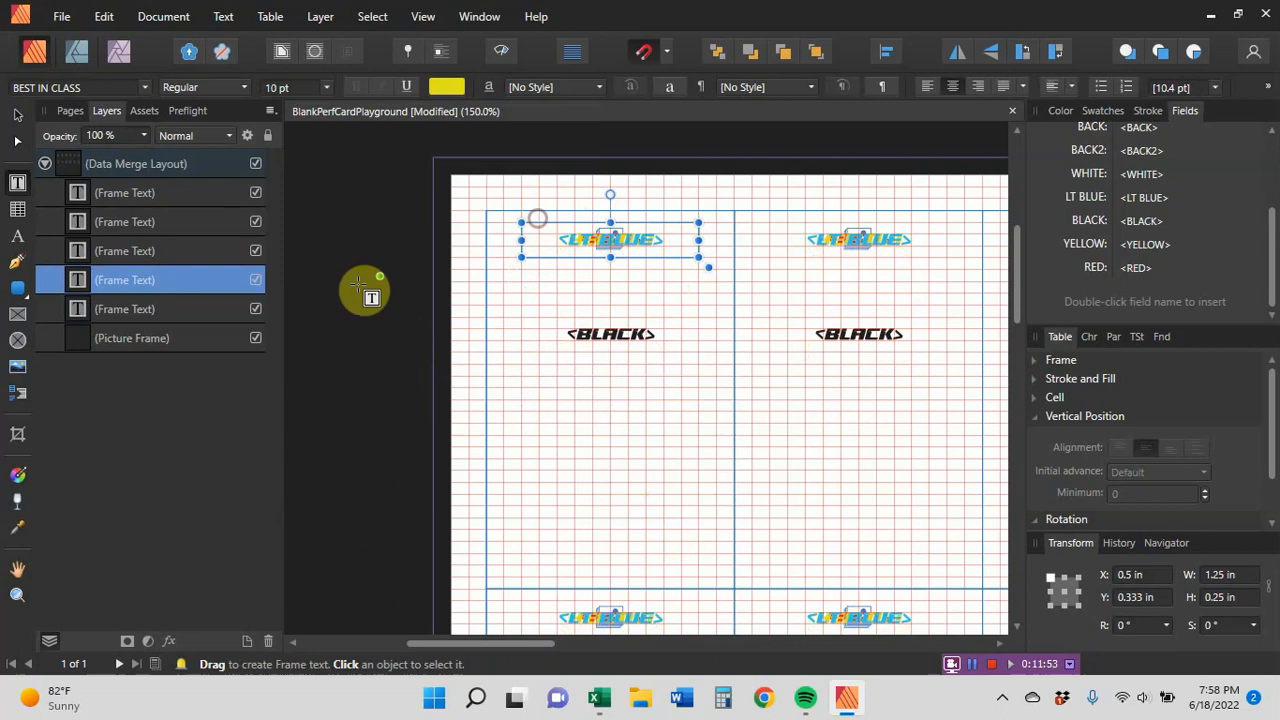
pyautogui.click(189, 256)
pyautogui.moveTo(535, 317); pyautogui.dragTo(540, 224)
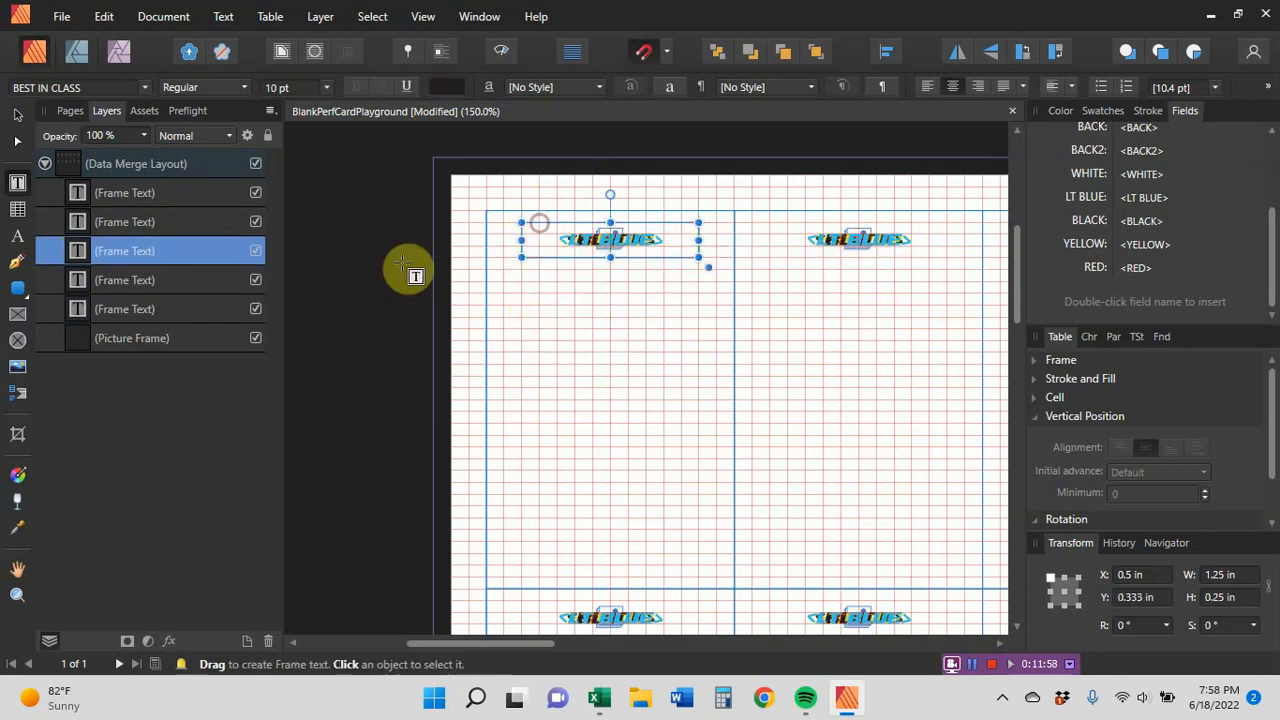
pyautogui.click(161, 223)
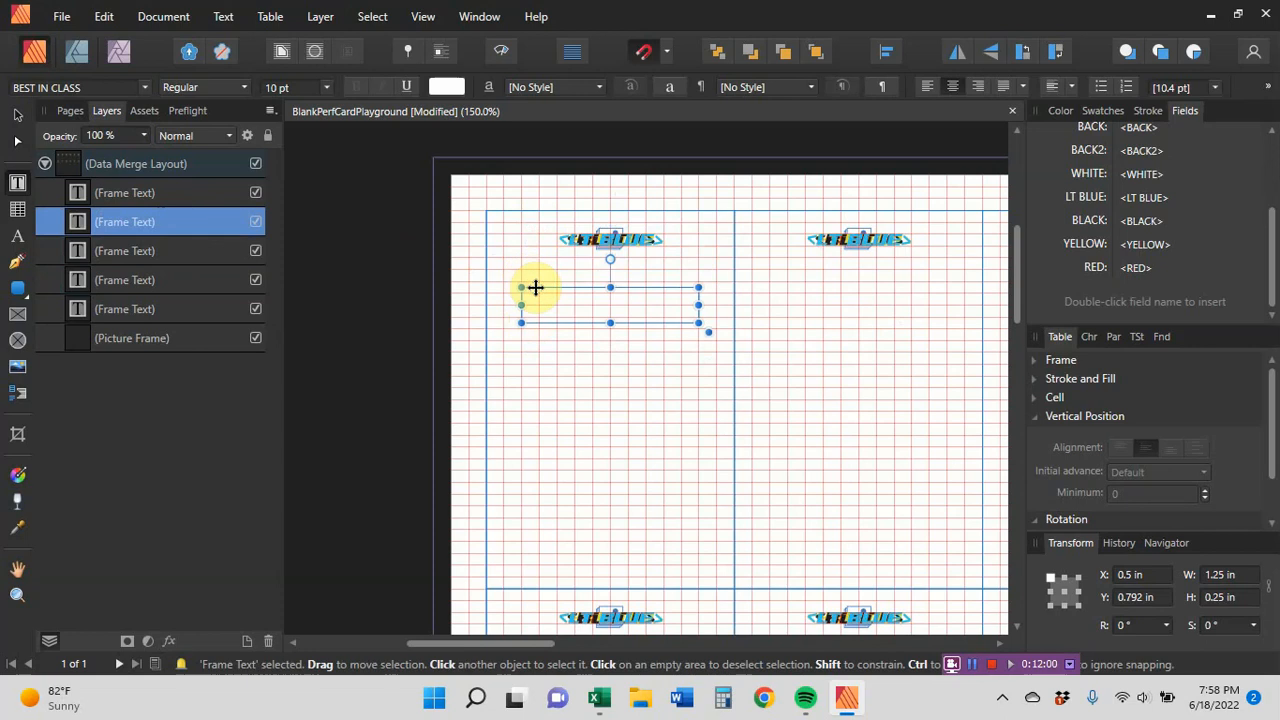
pyautogui.moveTo(534, 286); pyautogui.dragTo(534, 220)
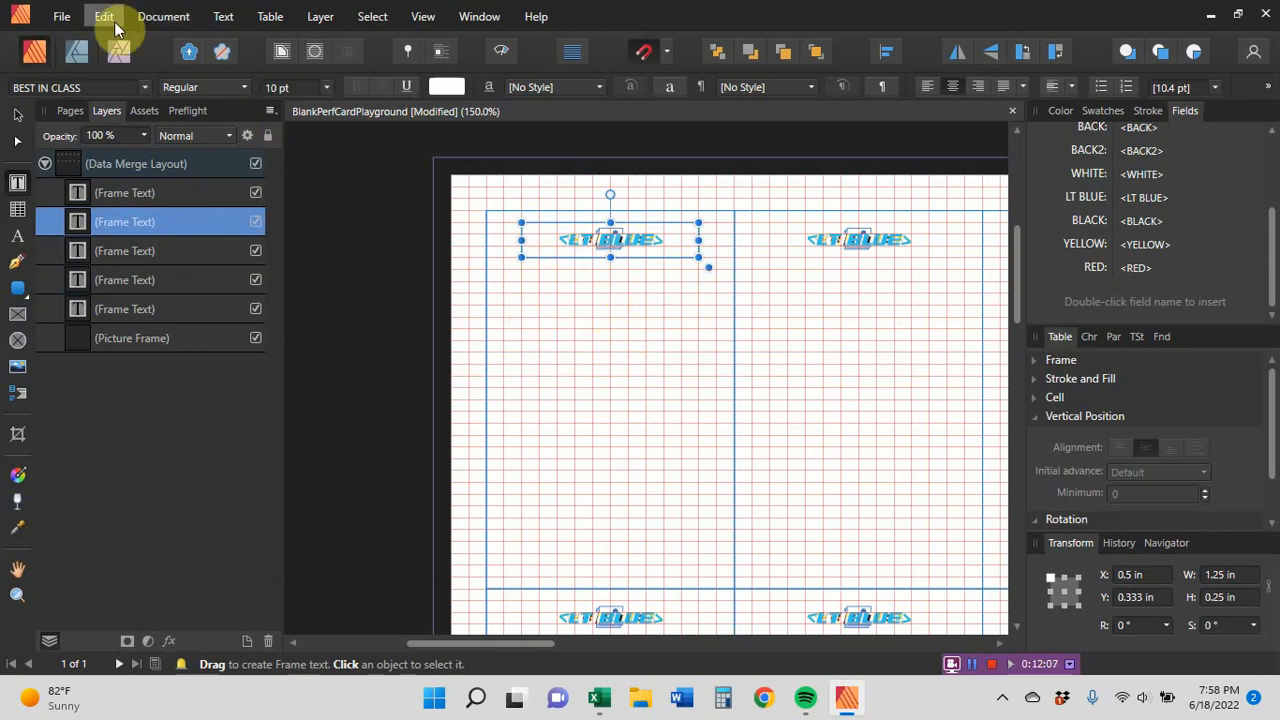
# Turn on Preview with record for record 1 in the Data Merge Manager and close it to view the card layout
pyautogui.click(163, 16)
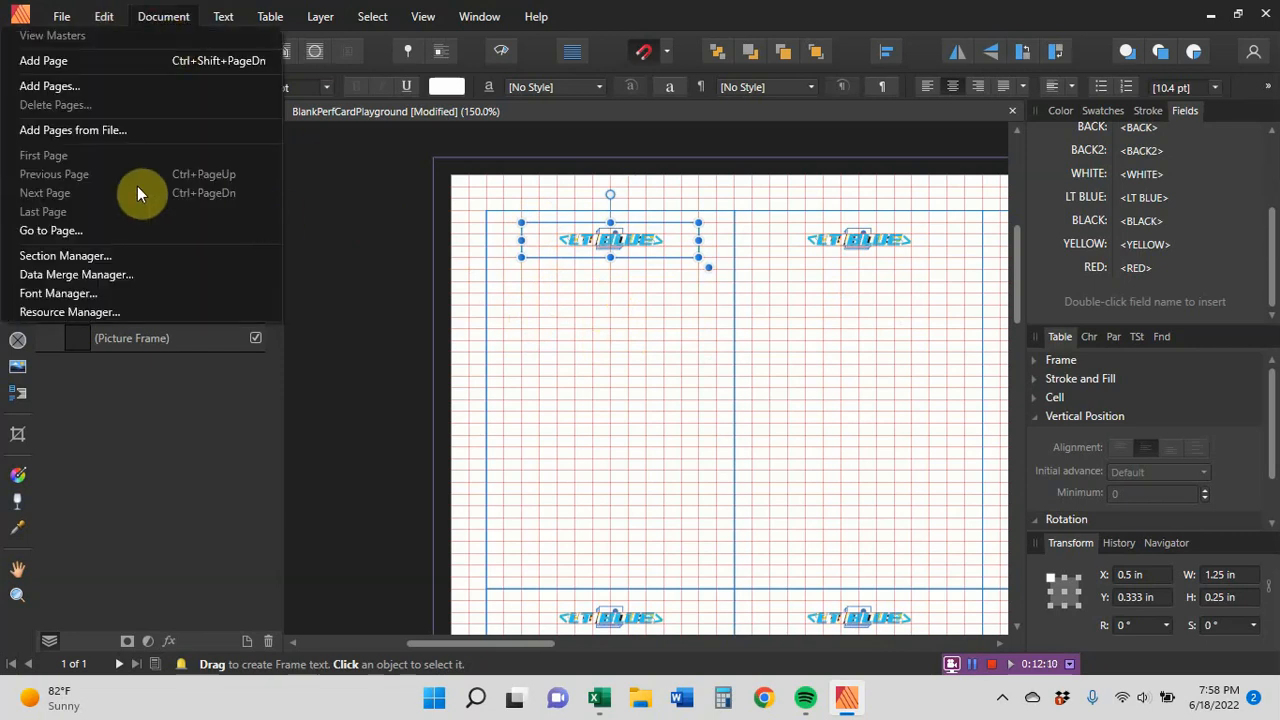
pyautogui.click(115, 272)
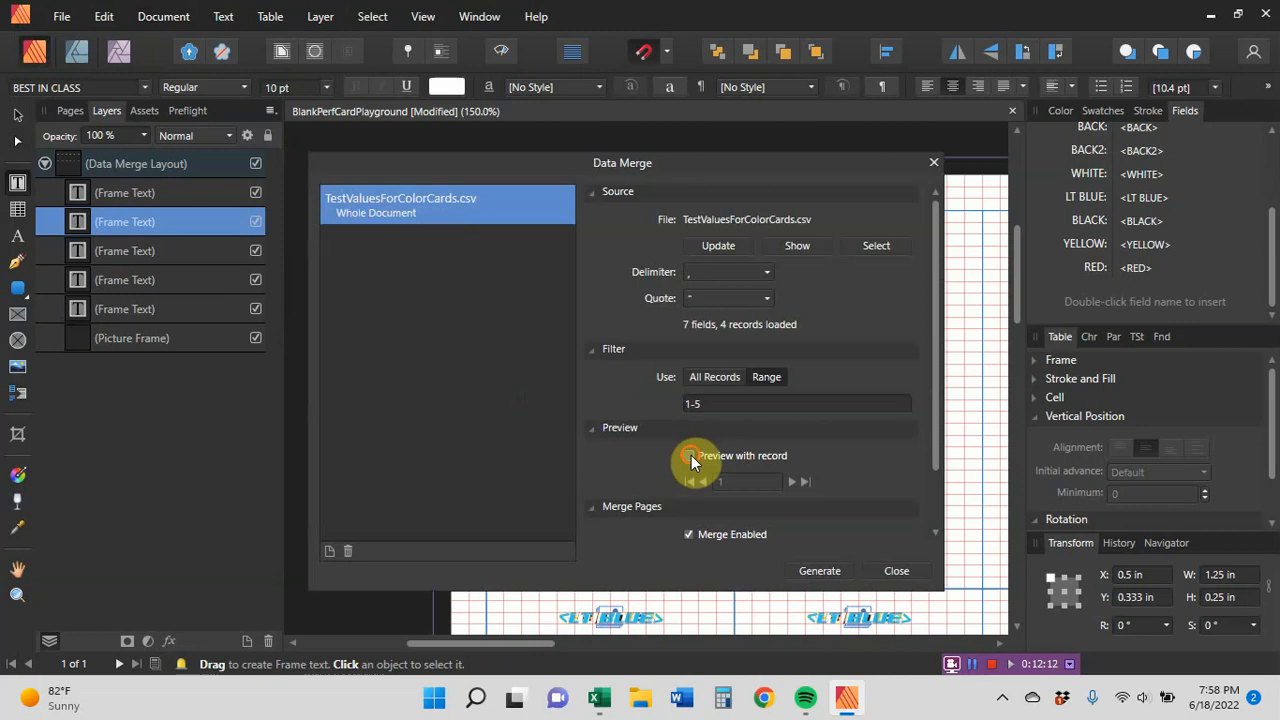
pyautogui.click(689, 455)
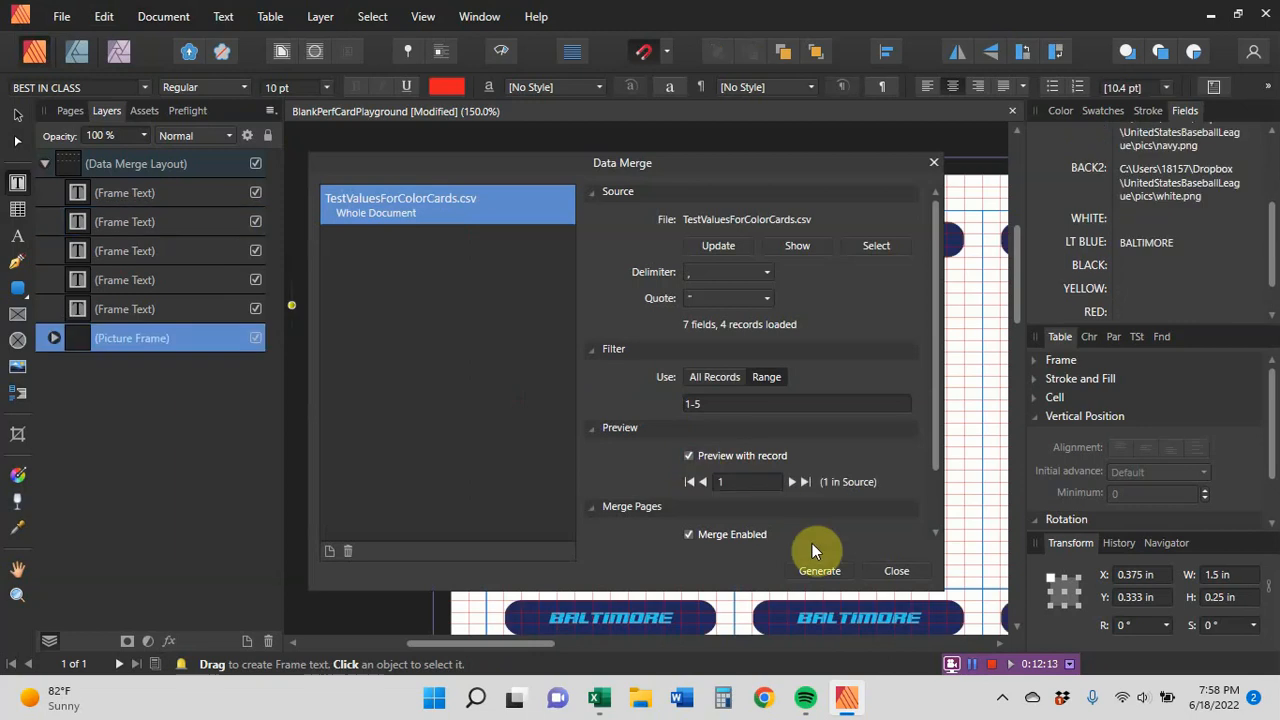
pyautogui.click(890, 571)
pyautogui.click(616, 239)
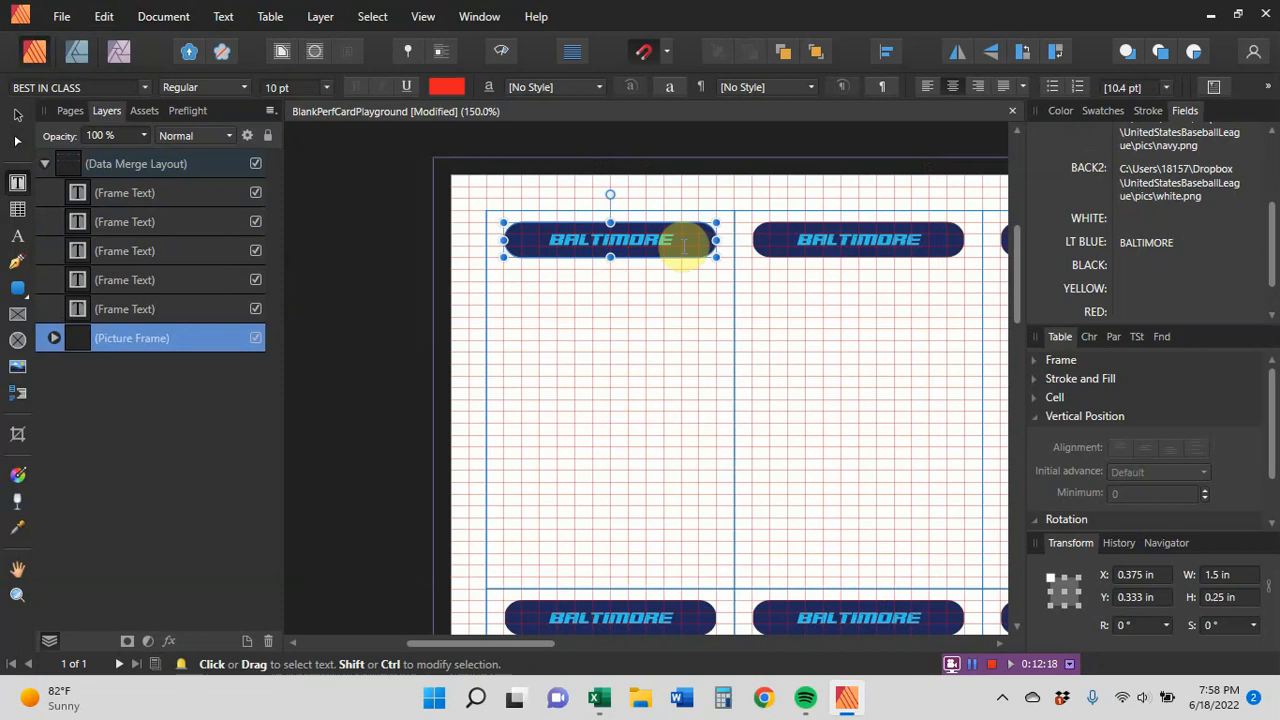
# Generate the card document from the Data Merge Manager, updating the outdated source data first, and inspect the merged cards
pyautogui.click(170, 20)
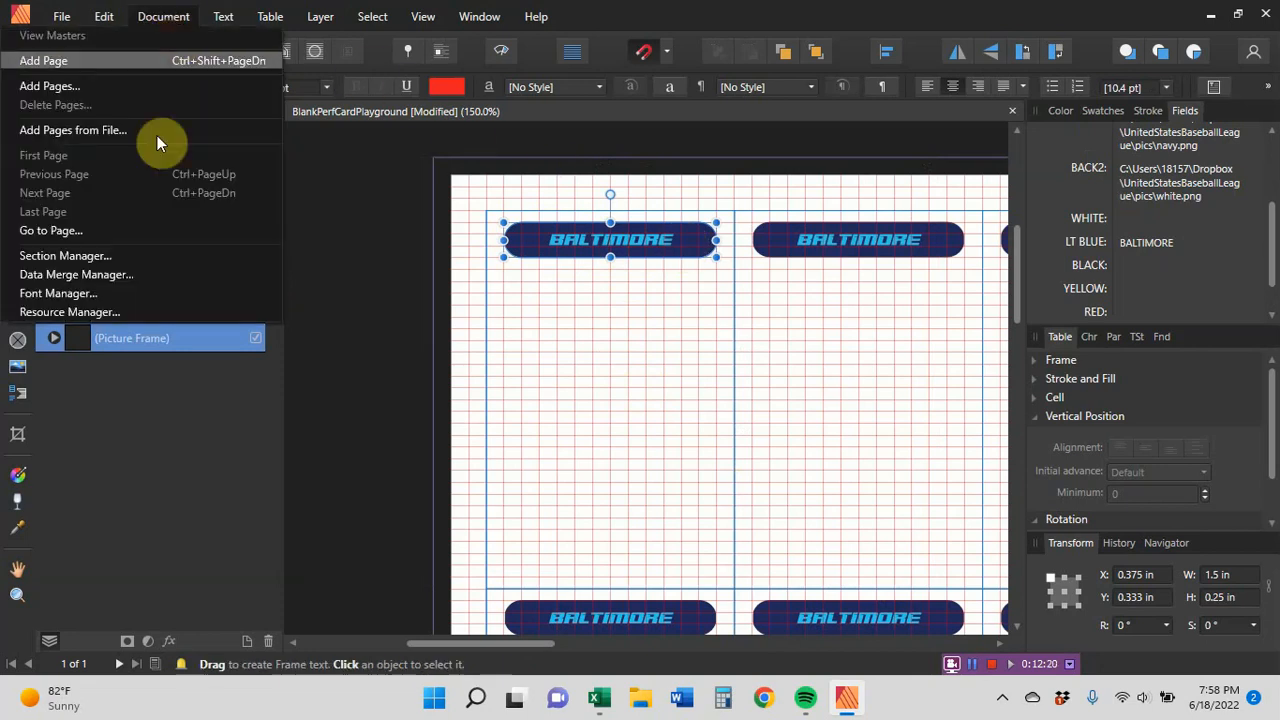
pyautogui.click(120, 266)
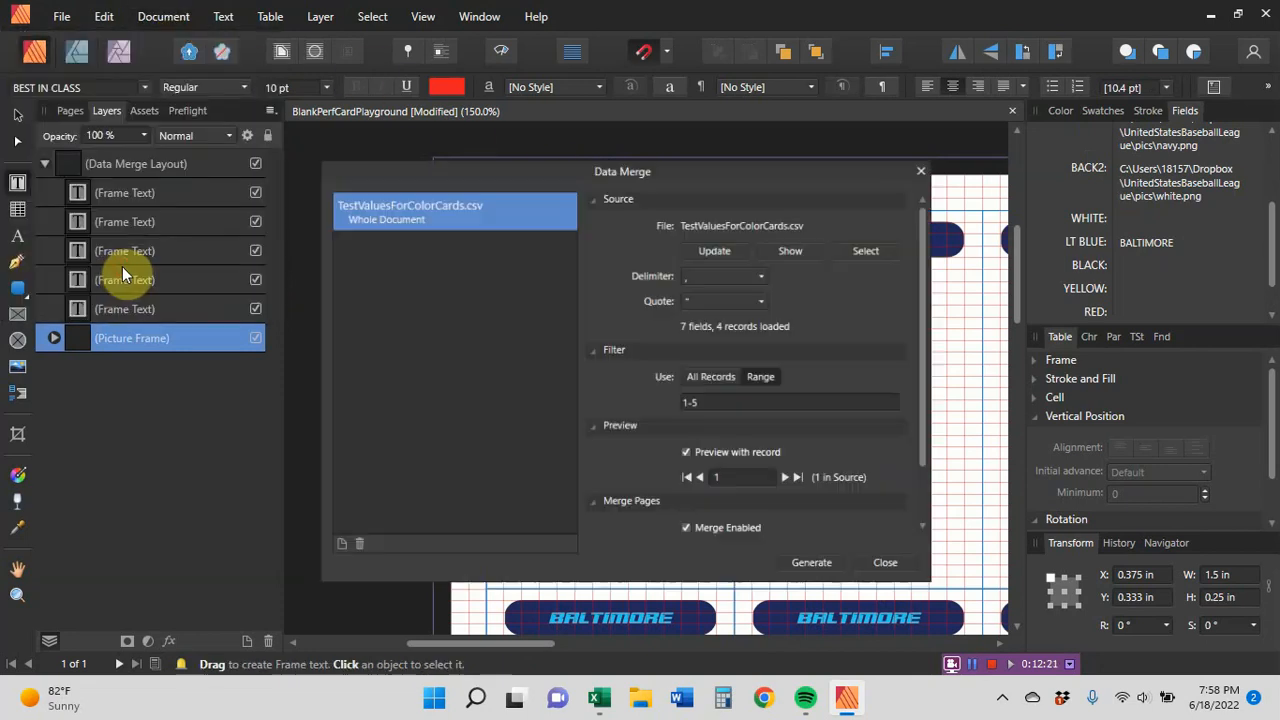
pyautogui.click(826, 570)
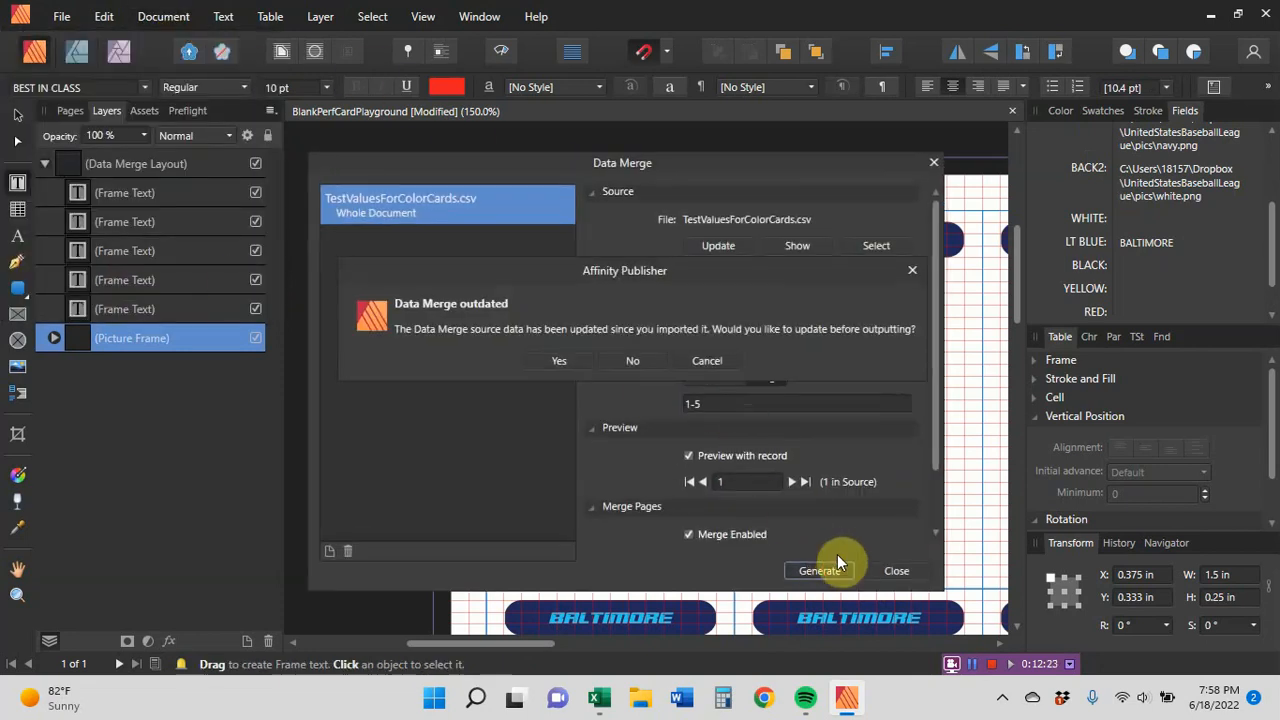
pyautogui.click(556, 362)
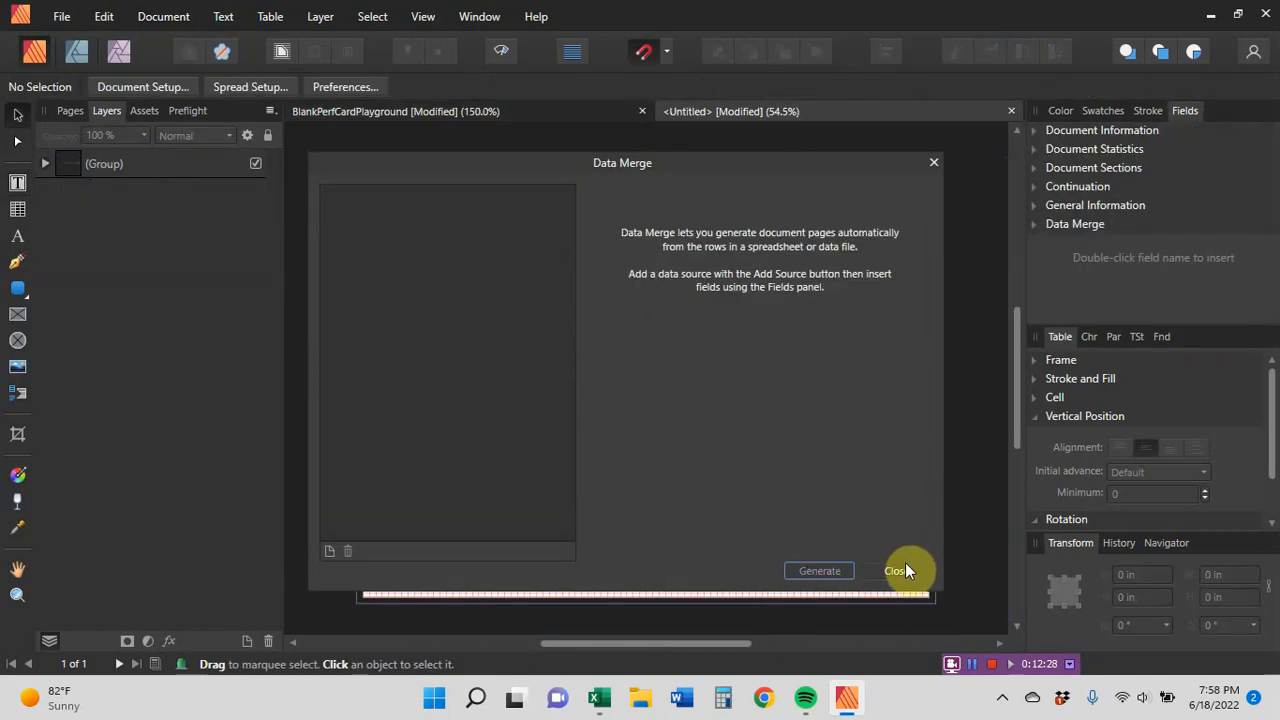
pyautogui.click(898, 571)
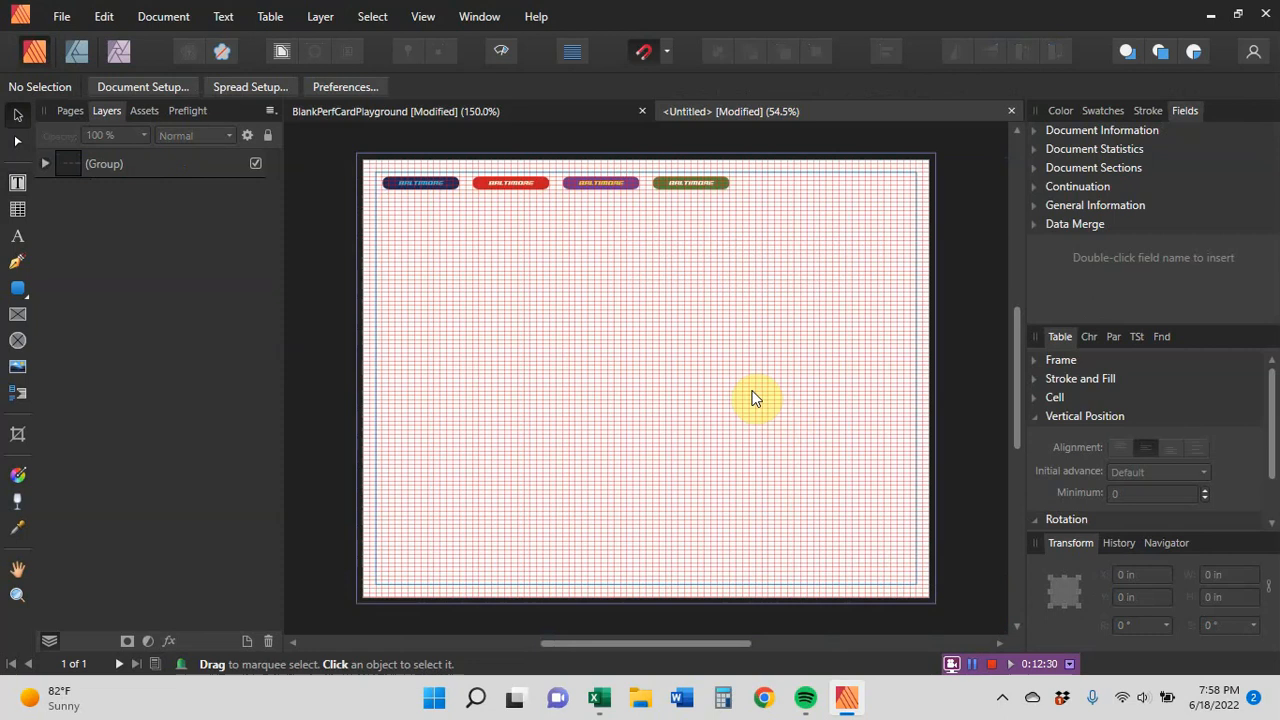
pyautogui.hotkey('ctrl', '=')
pyautogui.hotkey('ctrl', '=')
pyautogui.hotkey('ctrl', '=')
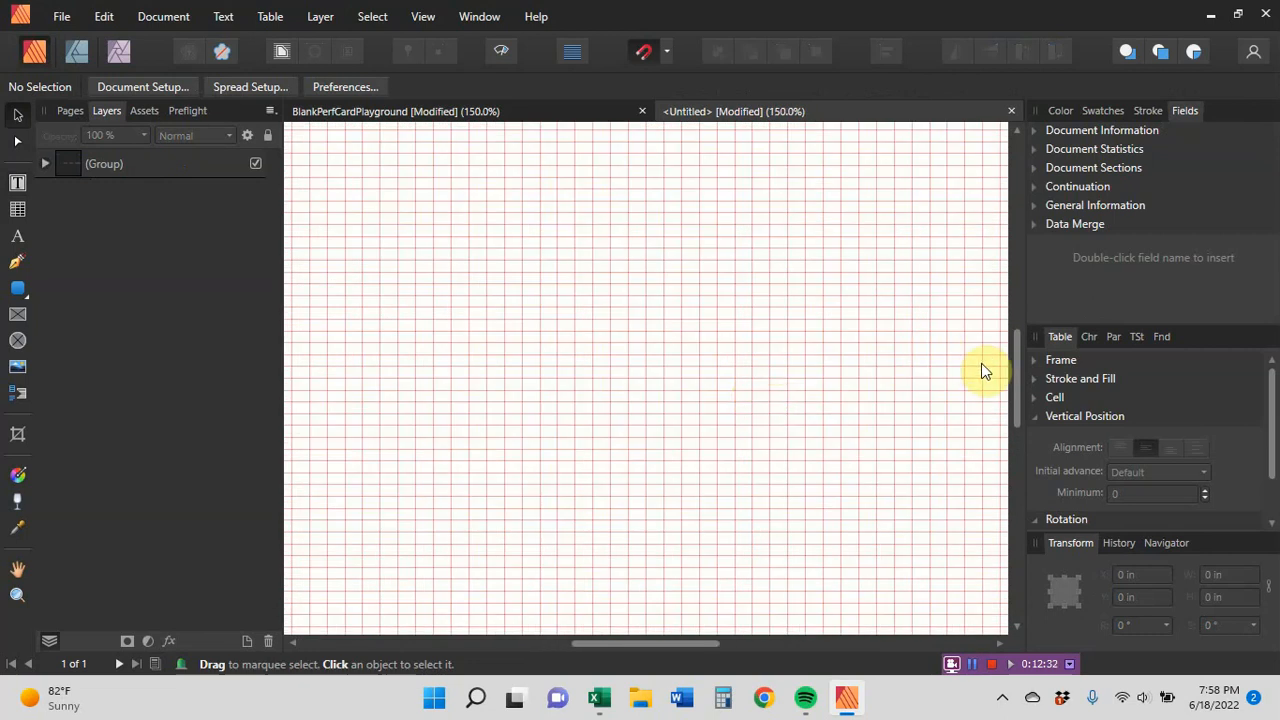
pyautogui.moveTo(1014, 370); pyautogui.dragTo(1011, 250)
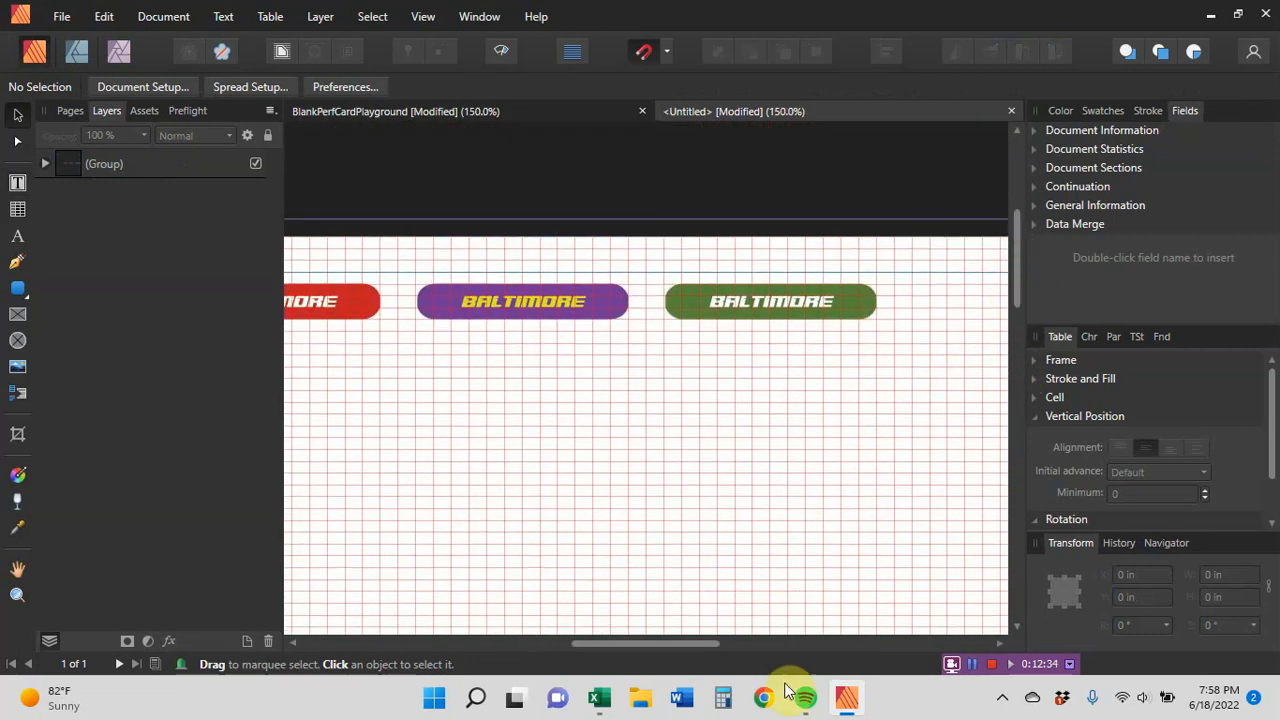
pyautogui.moveTo(686, 642); pyautogui.dragTo(578, 628)
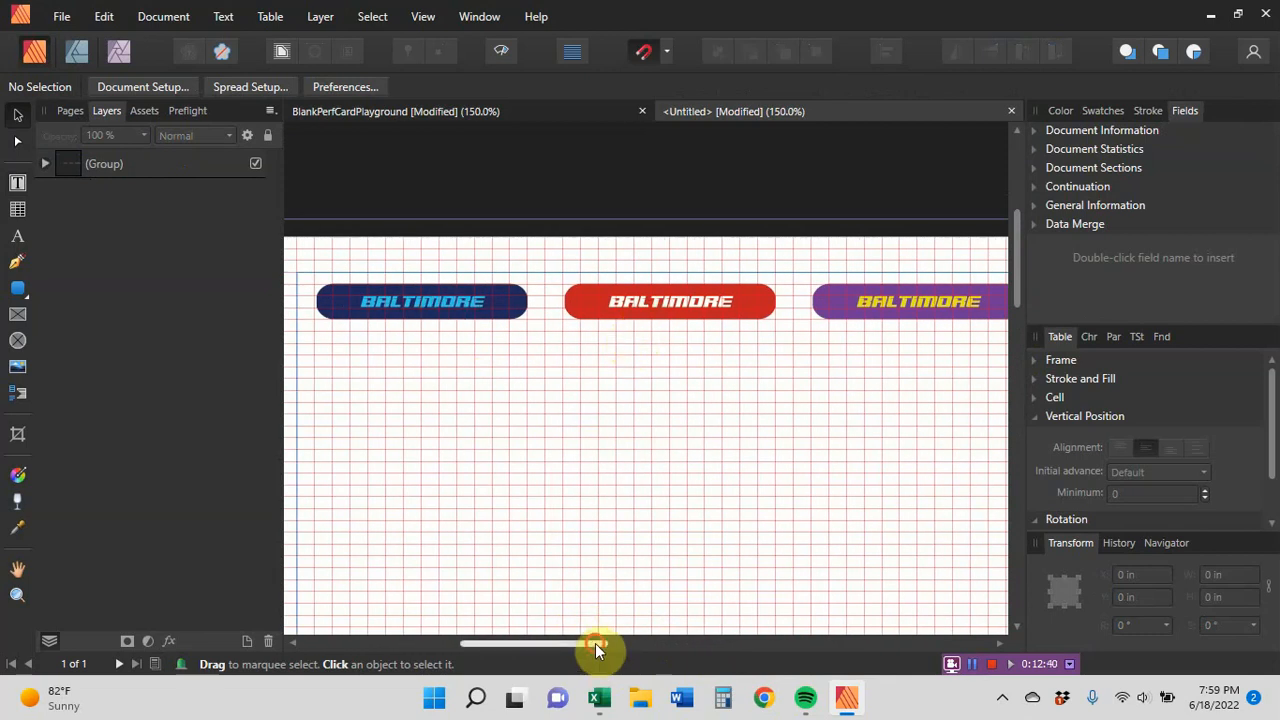
pyautogui.moveTo(595, 643); pyautogui.dragTo(712, 645)
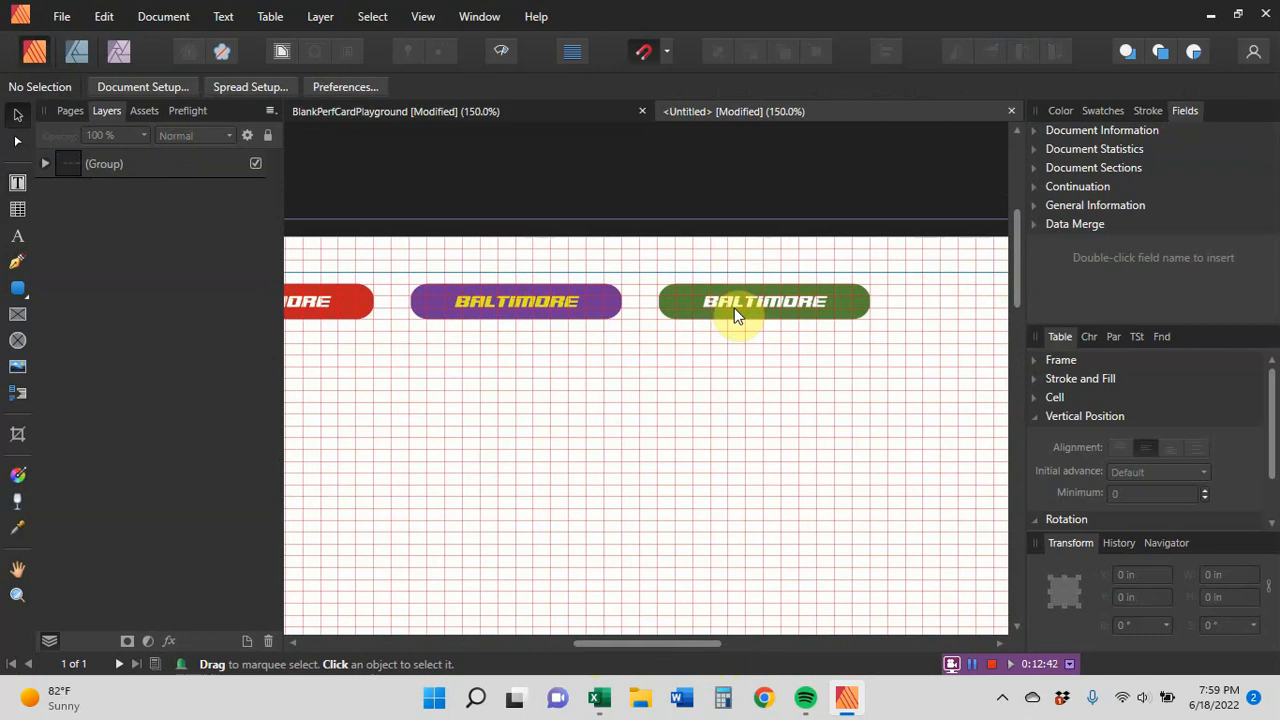
# Switch to the TestValuesForColorCards spreadsheet in Excel and set the WHITE team name in cell C3 to CLEVELAND
pyautogui.moveTo(601, 706)
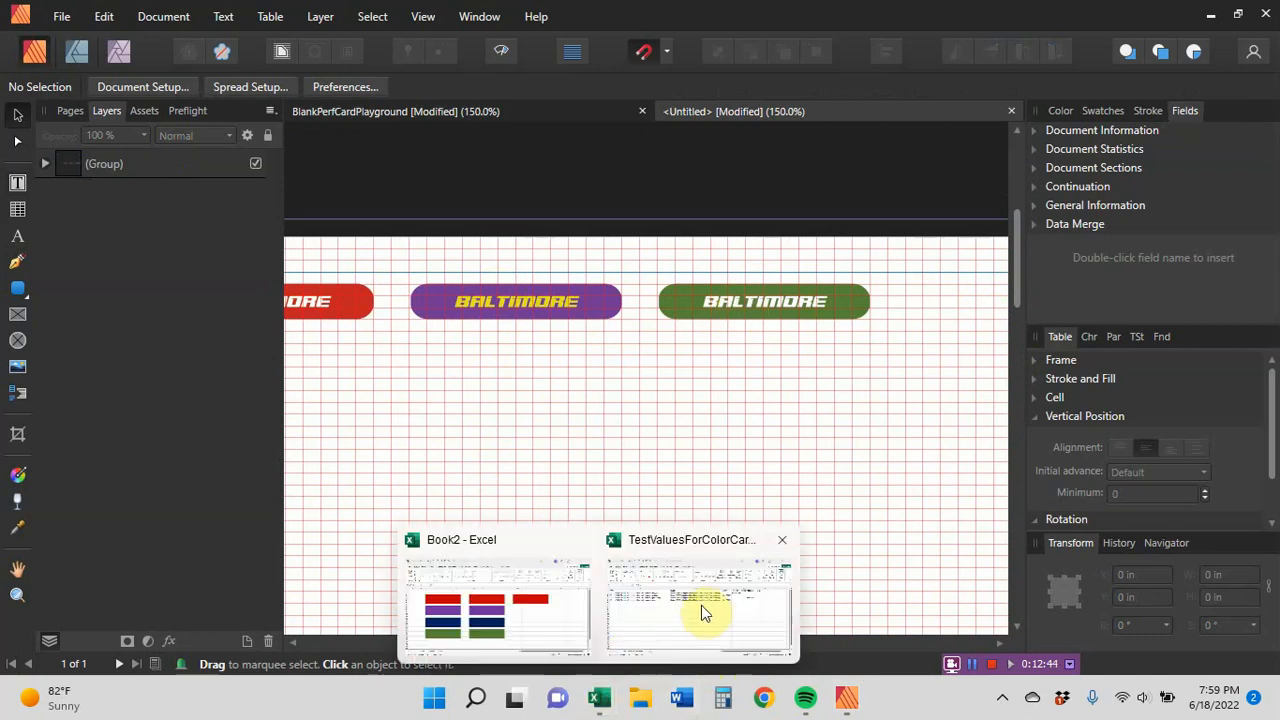
pyautogui.click(706, 605)
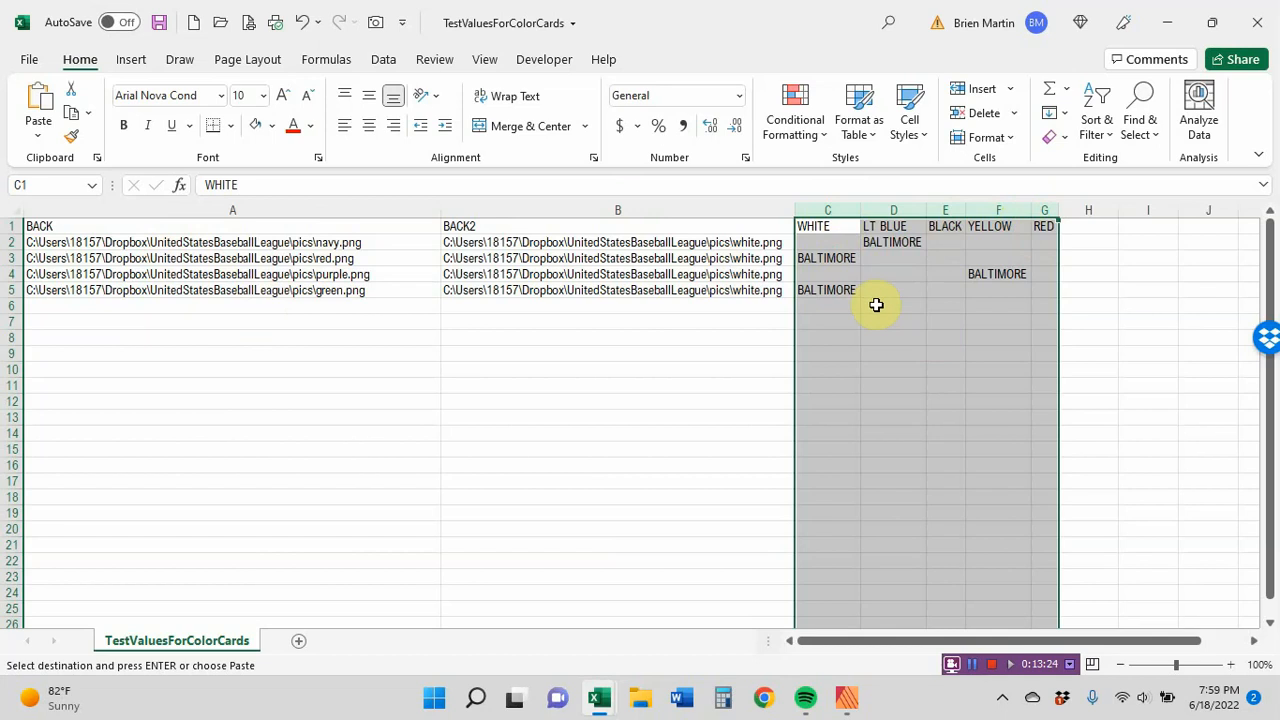
pyautogui.click(1254, 645)
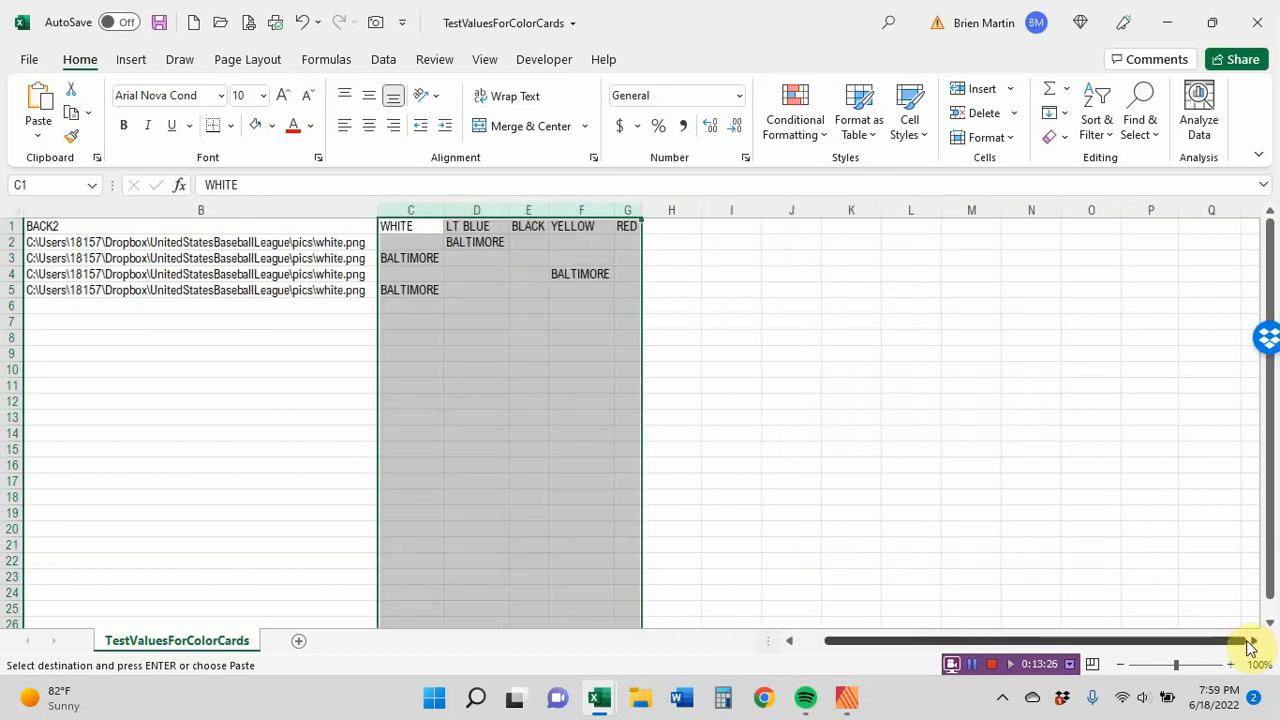
pyautogui.click(795, 645)
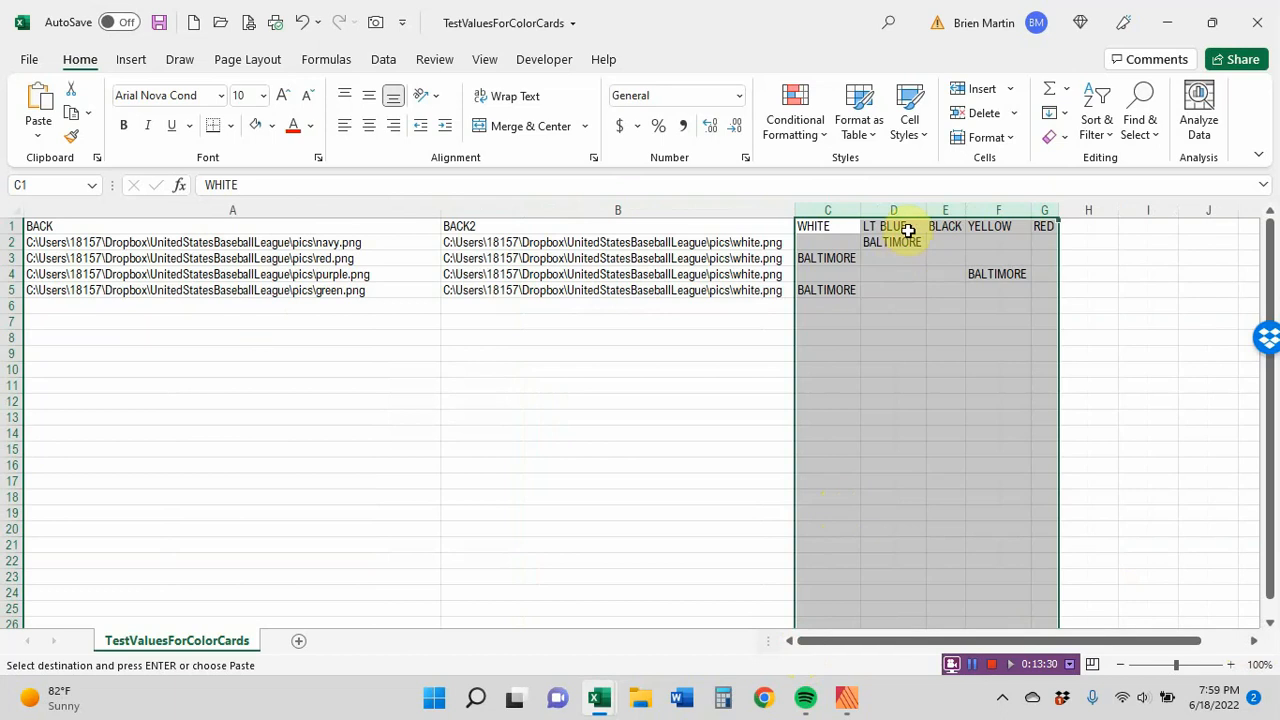
pyautogui.click(820, 259)
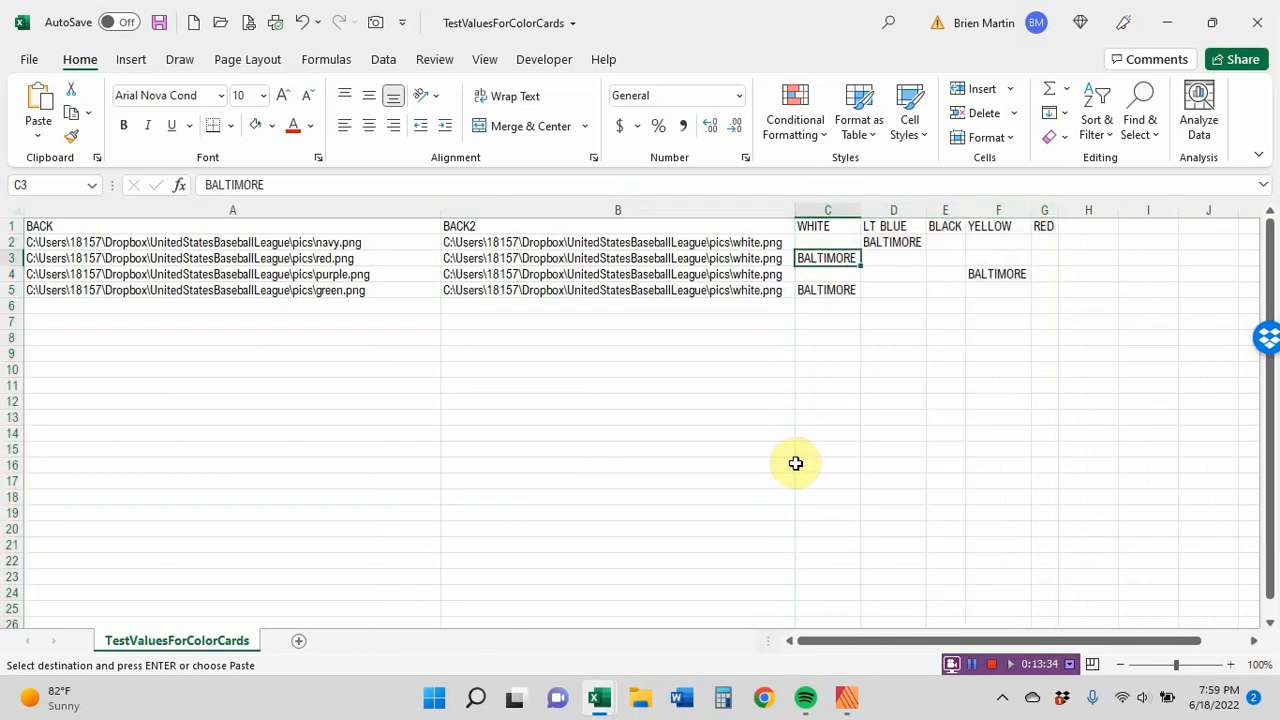
pyautogui.write('CLEVLAN')
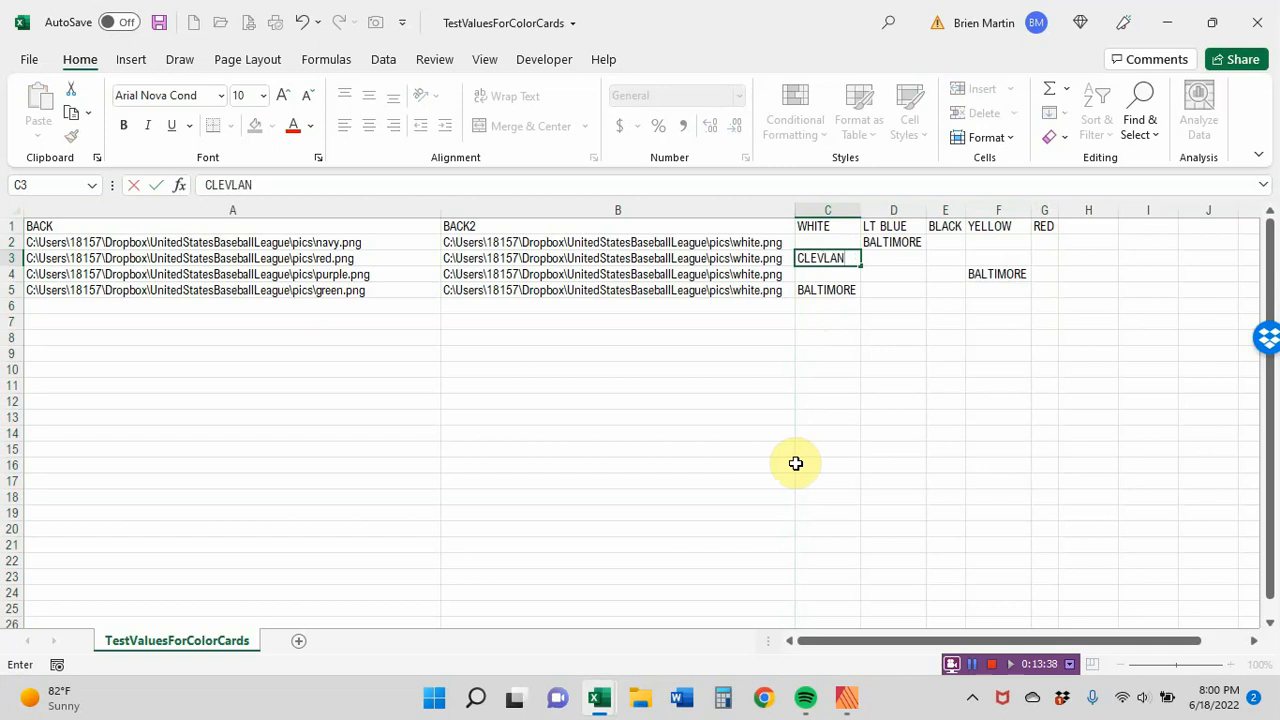
pyautogui.write('D')
pyautogui.press('Return')
pyautogui.press('Right')
pyautogui.press('Up')
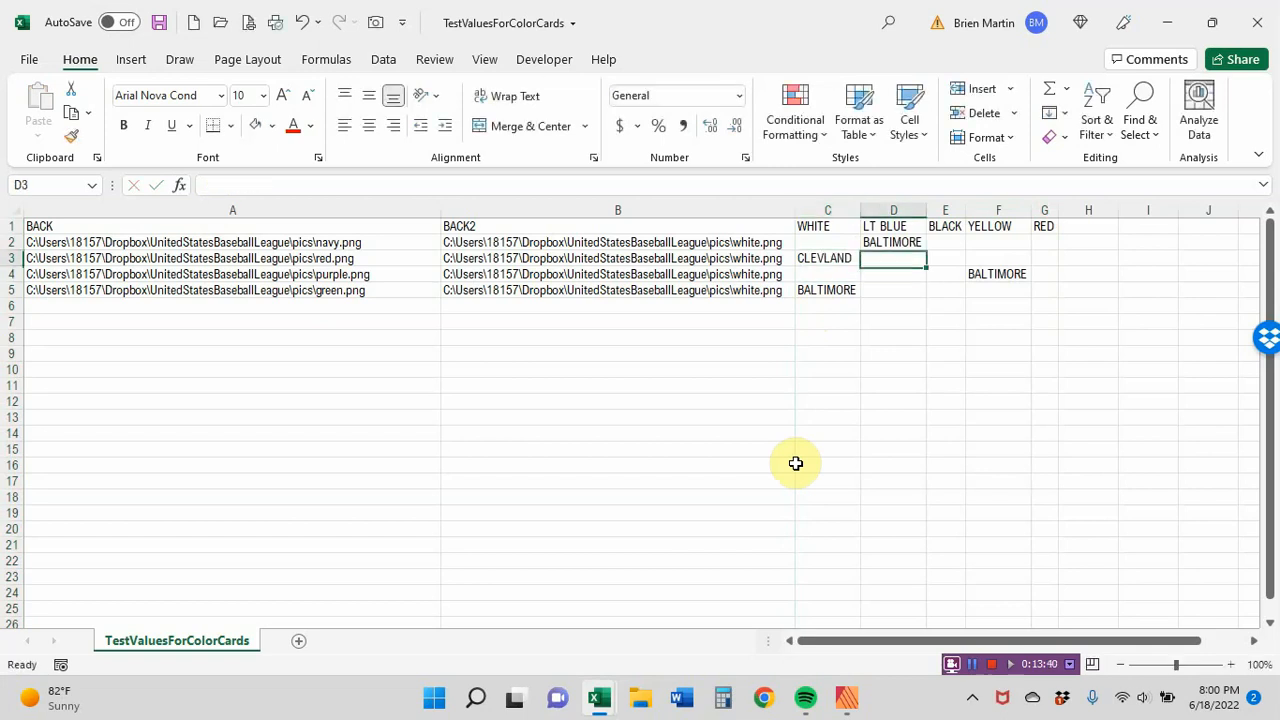
pyautogui.press('Left')
pyautogui.write('C')
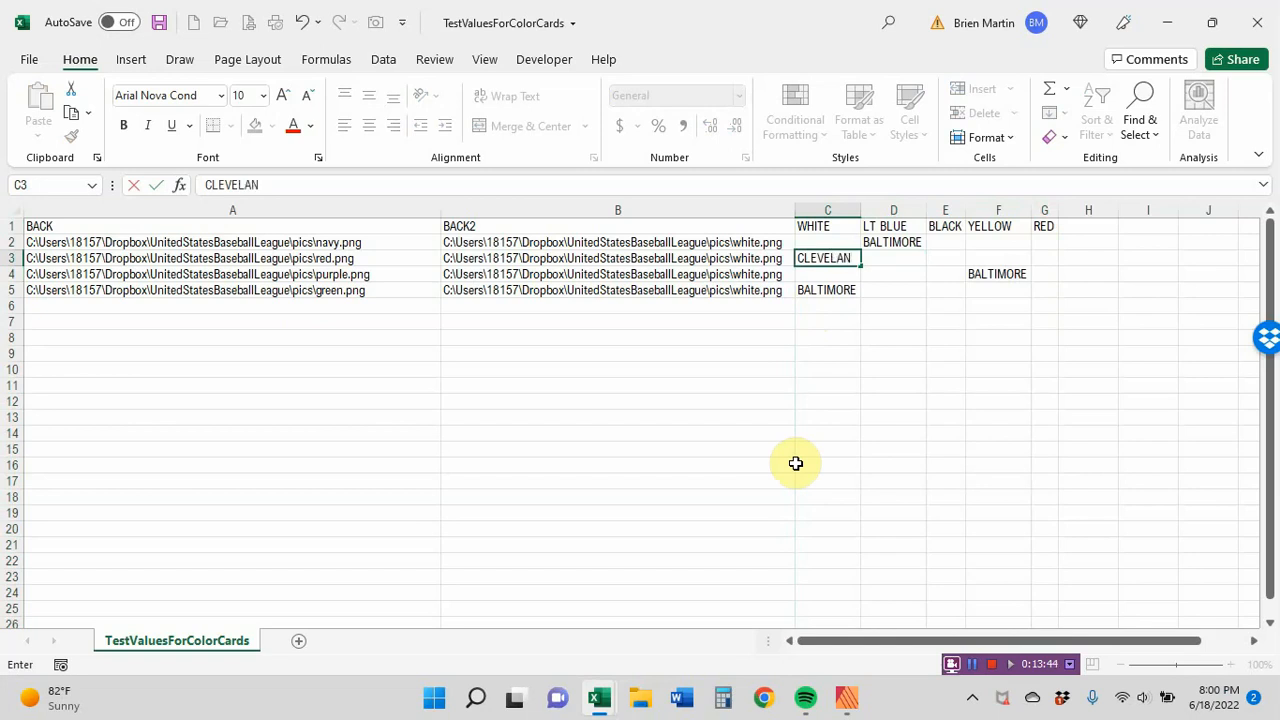
pyautogui.write('LEVELAND')
pyautogui.press('Return')
# Set the YELLOW team name in cell F4, on the purple.png row, to SAN JOSE
pyautogui.press('Right')
pyautogui.press('Right')
pyautogui.press('Right')
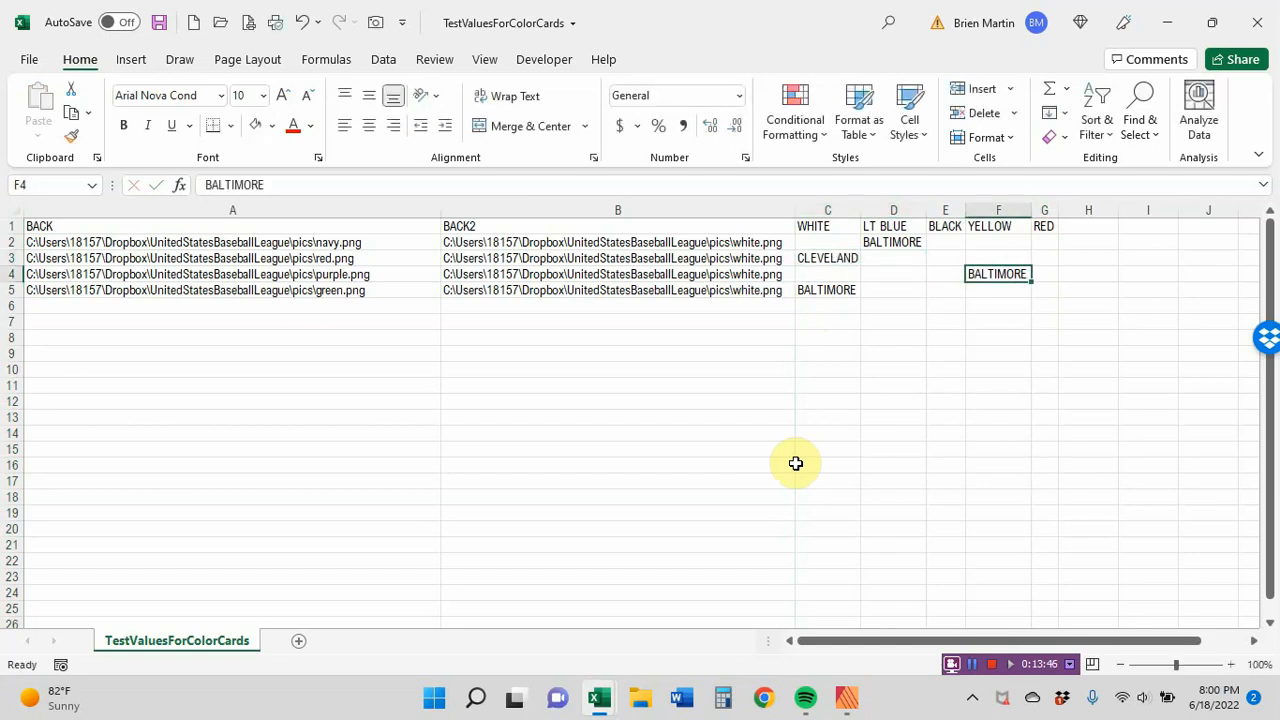
pyautogui.write('SAN')
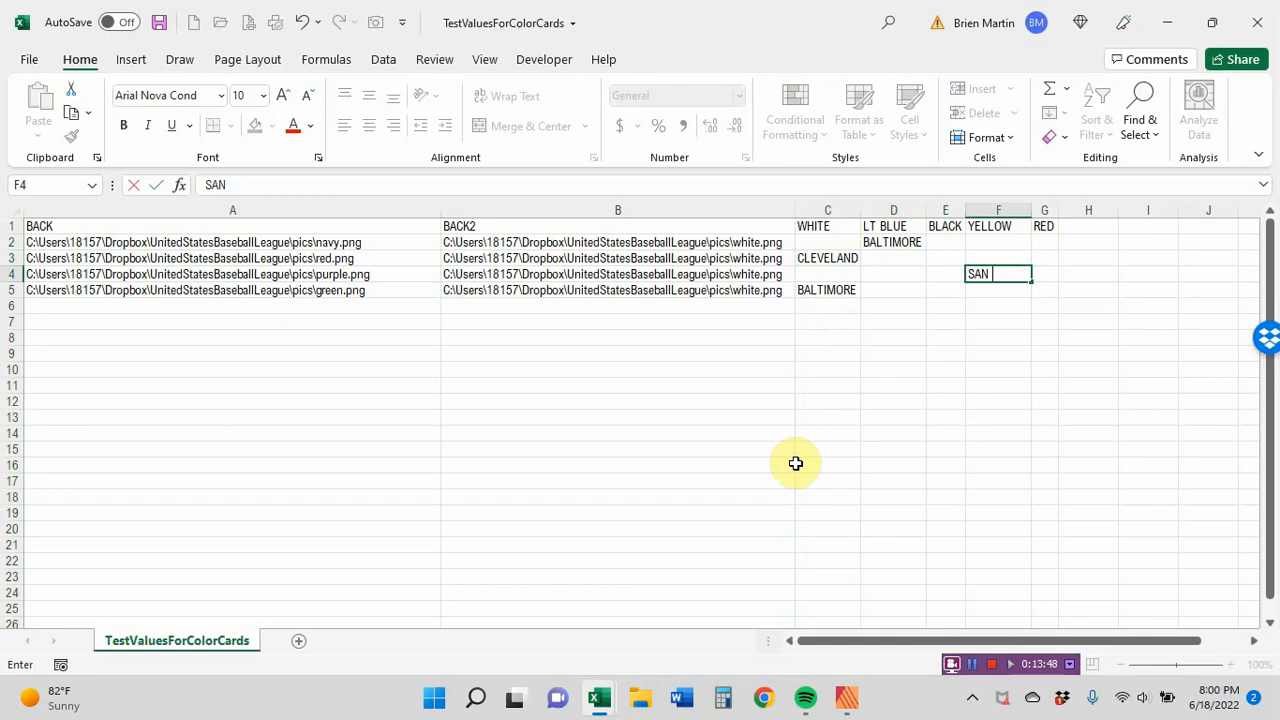
pyautogui.write(' JOSE')
pyautogui.press('Return')
# Set the WHITE team name in cell C5 to BROOKLYN and save the spreadsheet
pyautogui.press('Left')
pyautogui.press('Left')
pyautogui.press('Left')
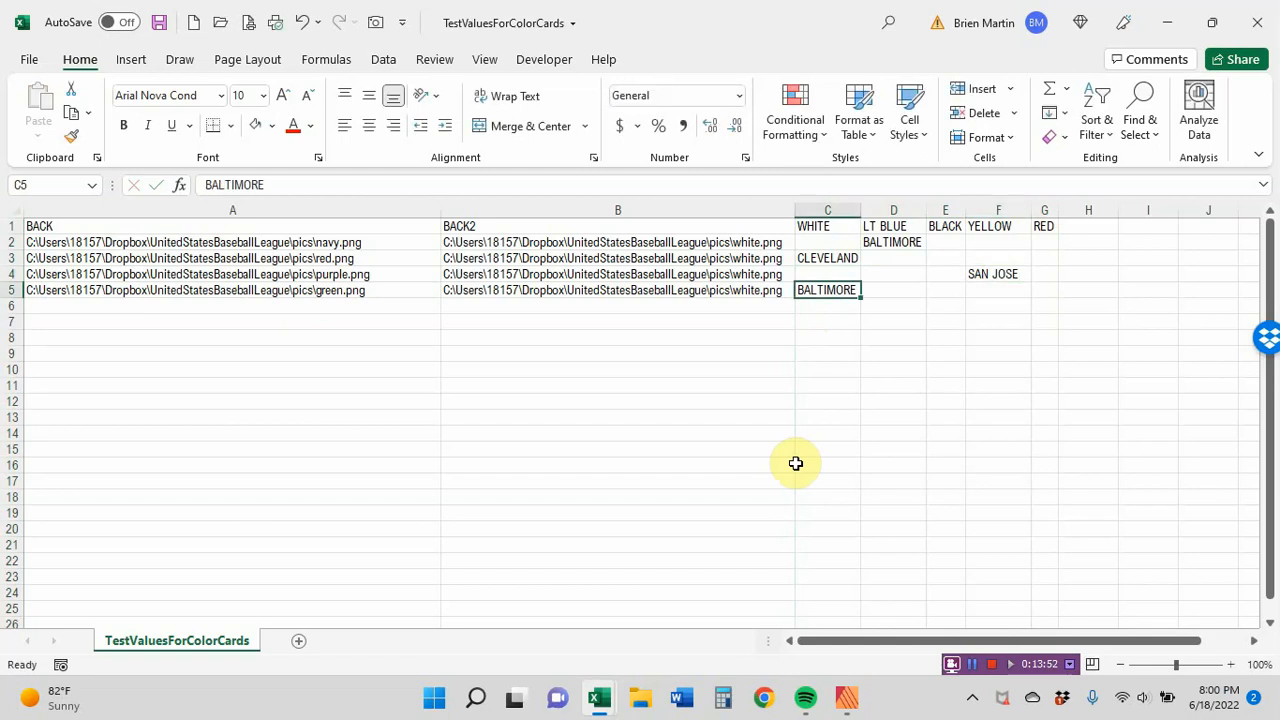
pyautogui.write('BROOKLYN')
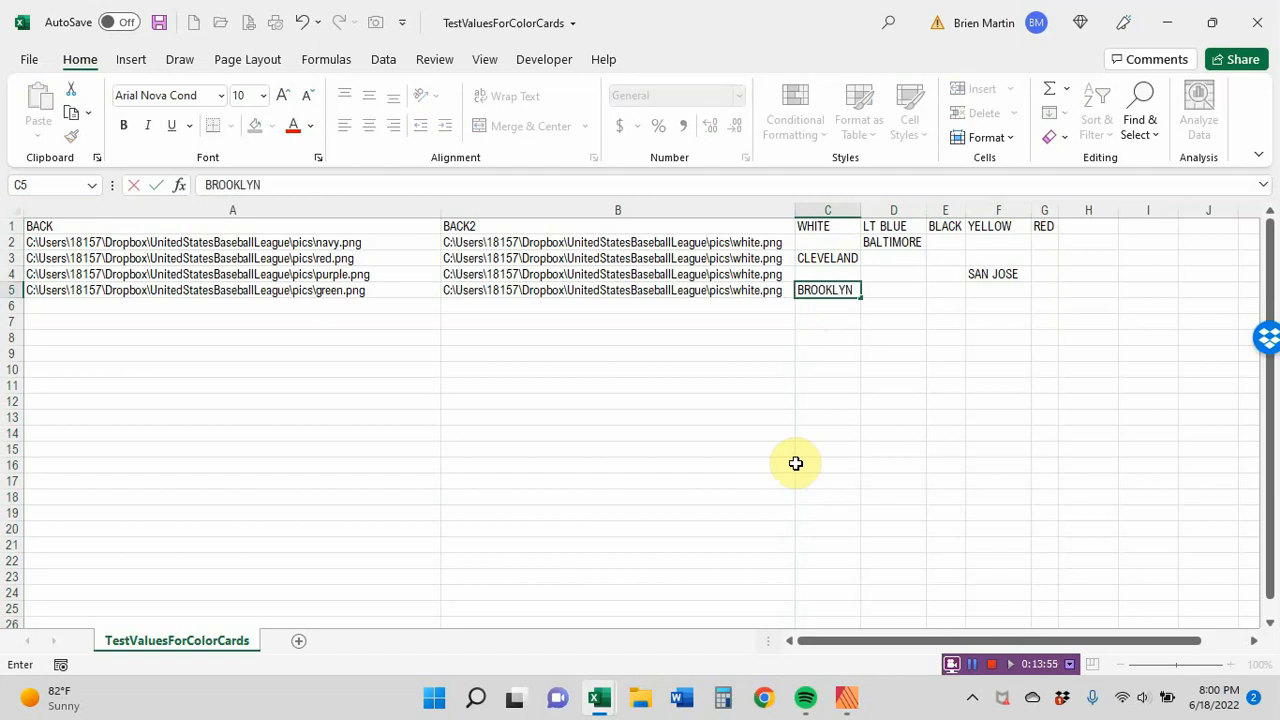
pyautogui.press('Return')
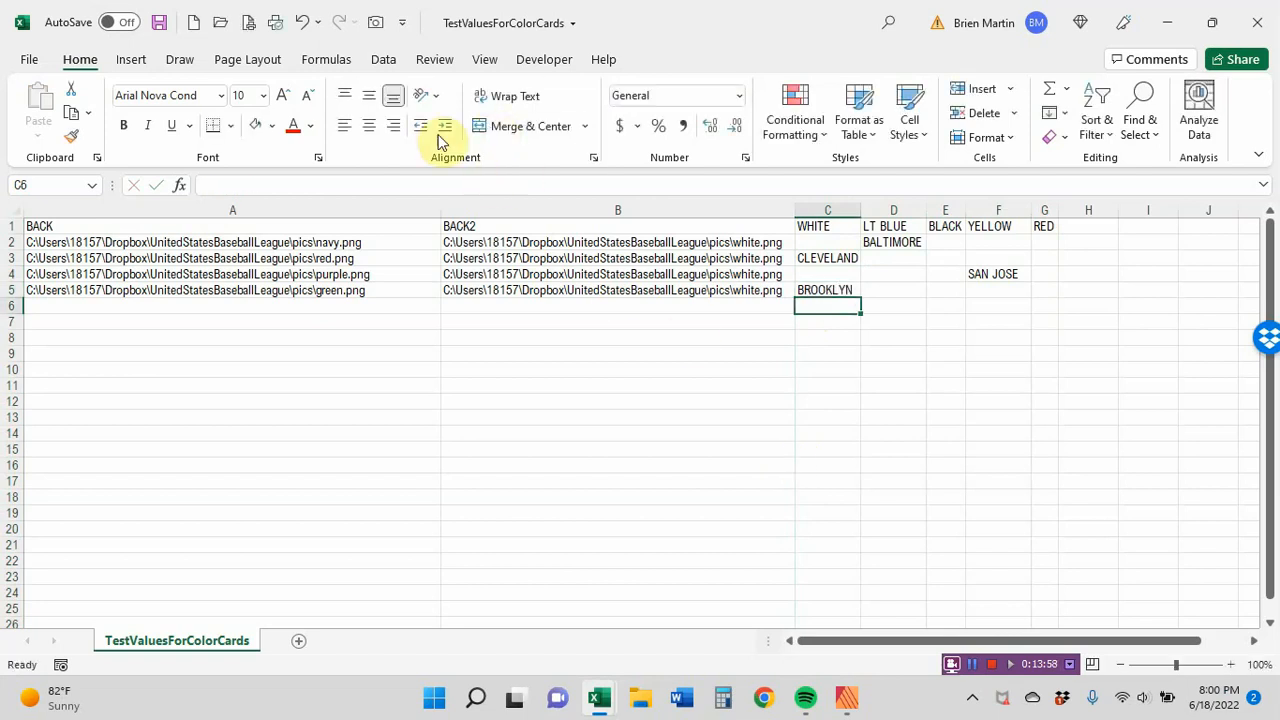
pyautogui.click(163, 26)
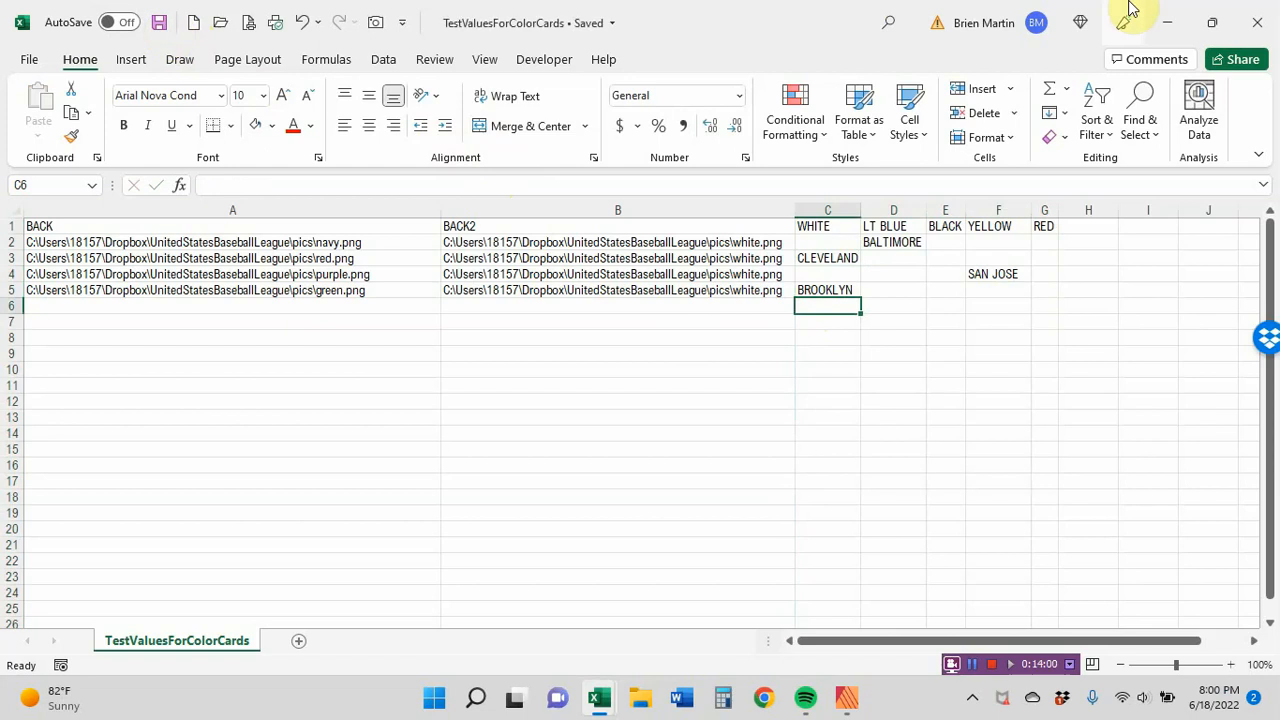
# Switch back to Affinity Publisher and close the untitled merged document without saving it
pyautogui.click(1186, 22)
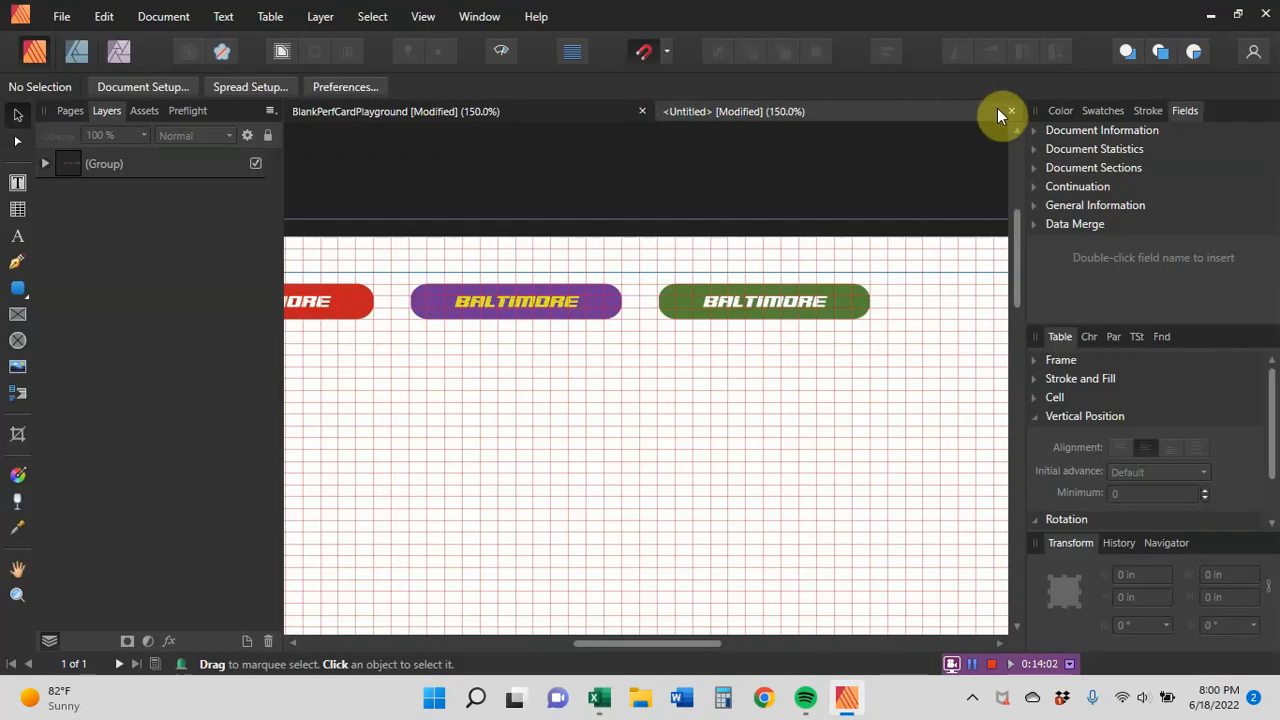
pyautogui.click(1012, 112)
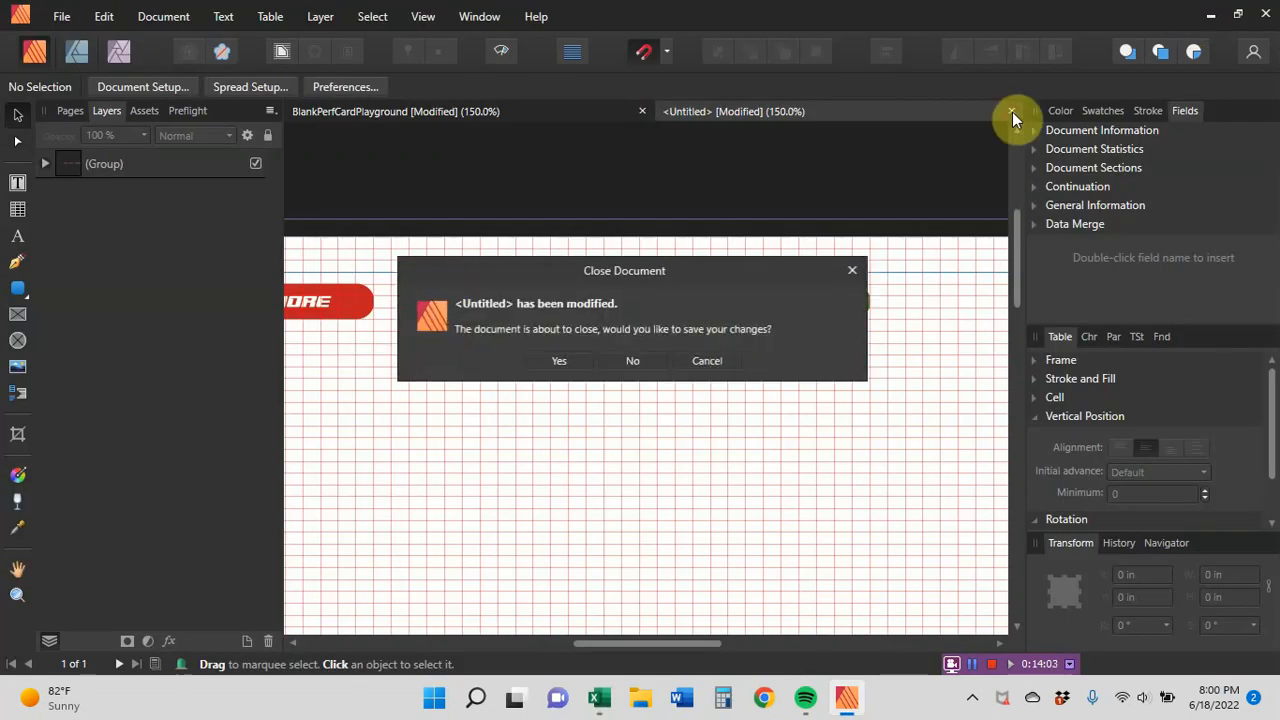
pyautogui.click(645, 361)
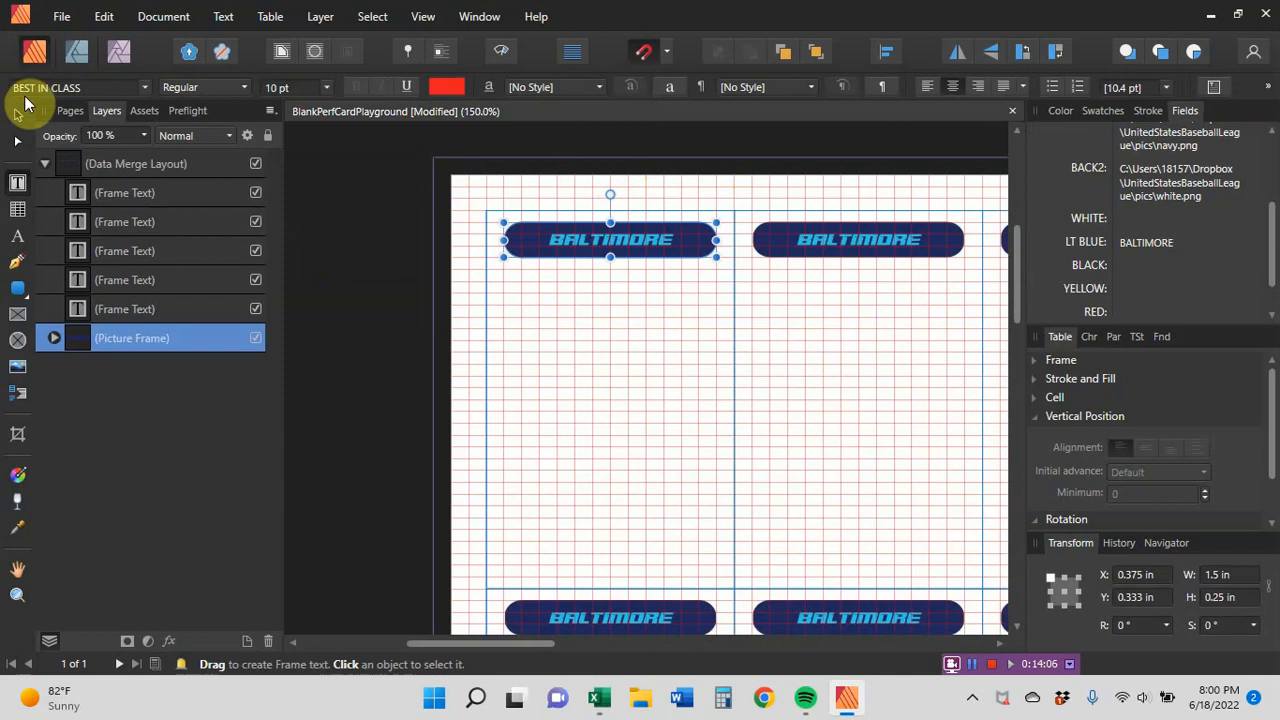
# Regenerate the merged cards from BlankPerfCardPlayground with the refreshed source data and check each card's team name and colors
pyautogui.click(163, 16)
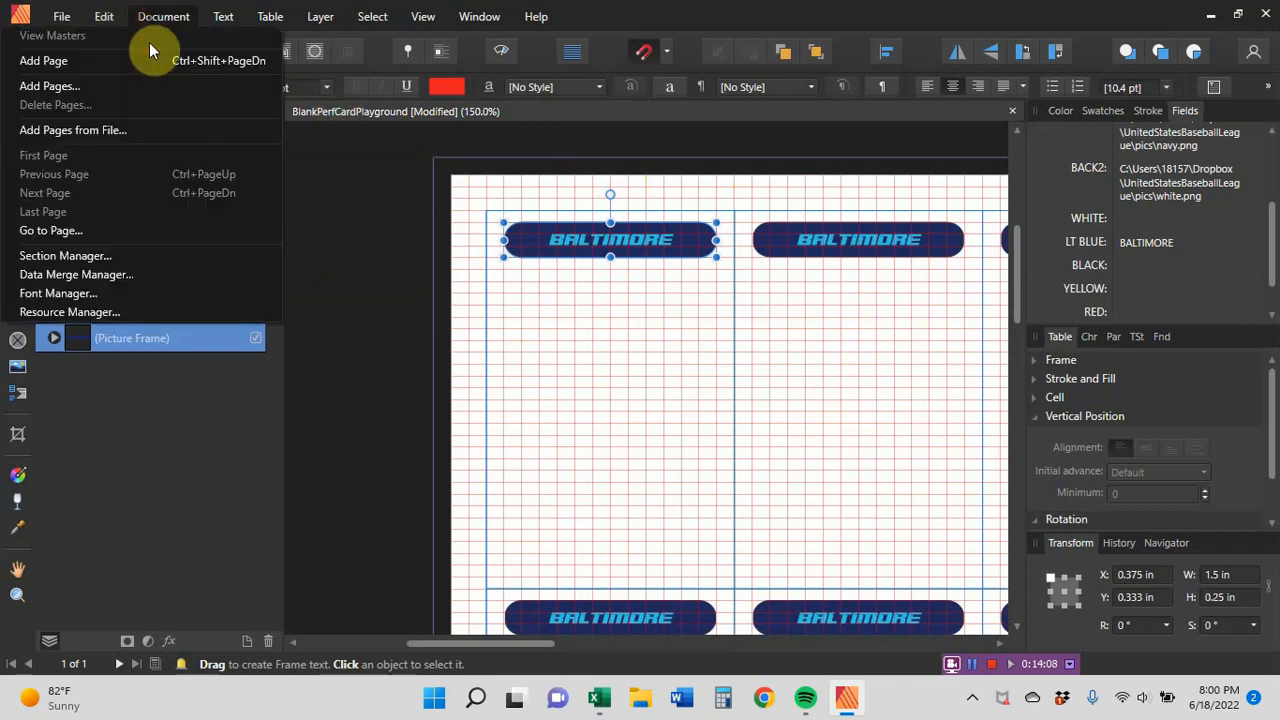
pyautogui.click(128, 272)
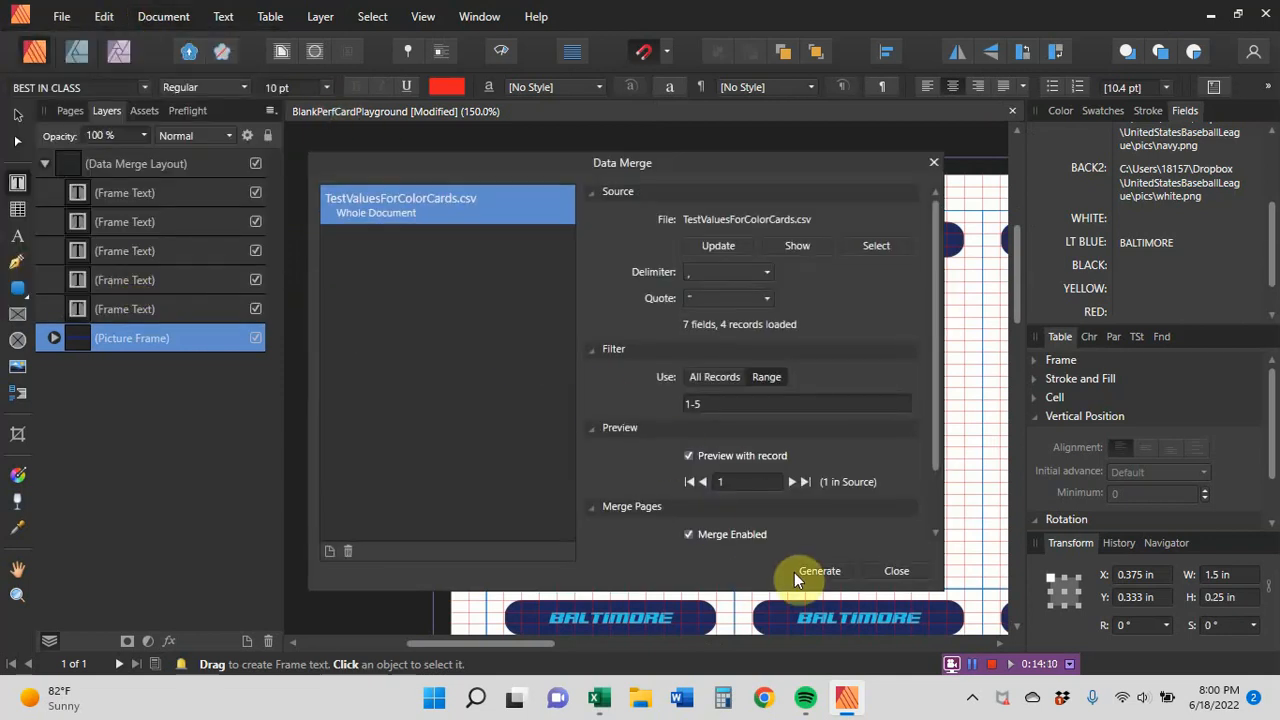
pyautogui.click(820, 571)
pyautogui.click(553, 362)
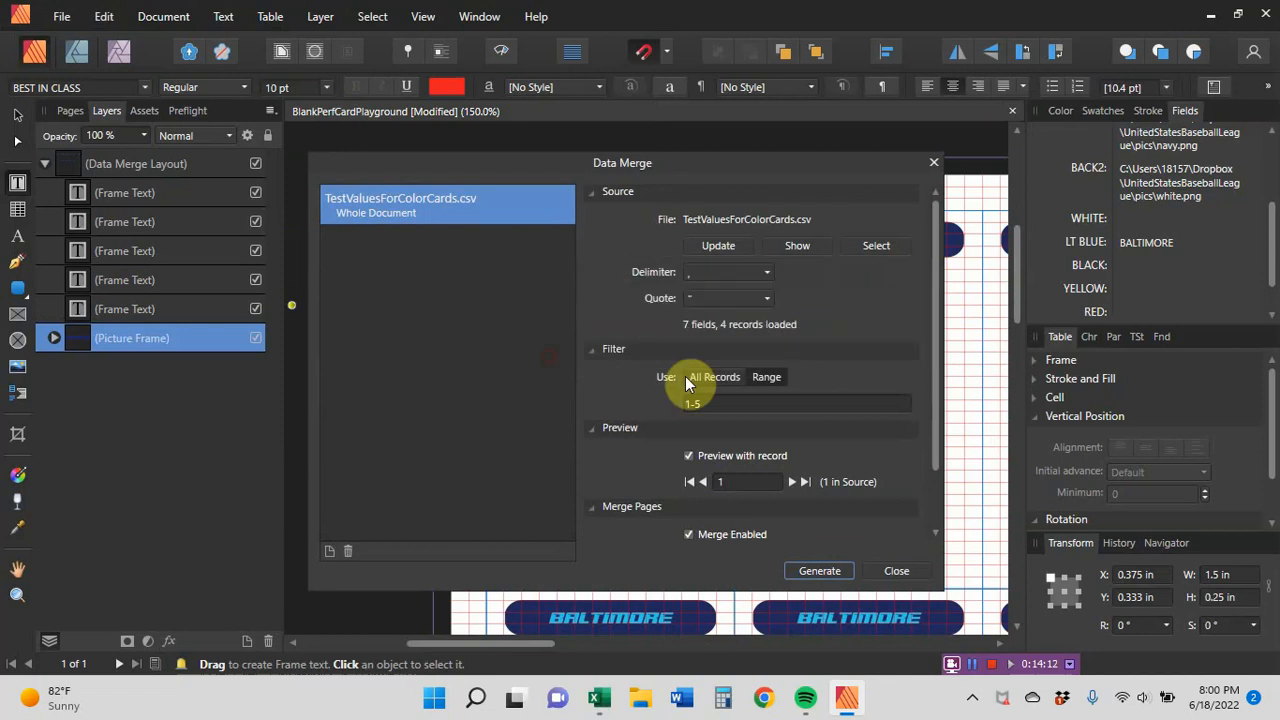
pyautogui.click(893, 569)
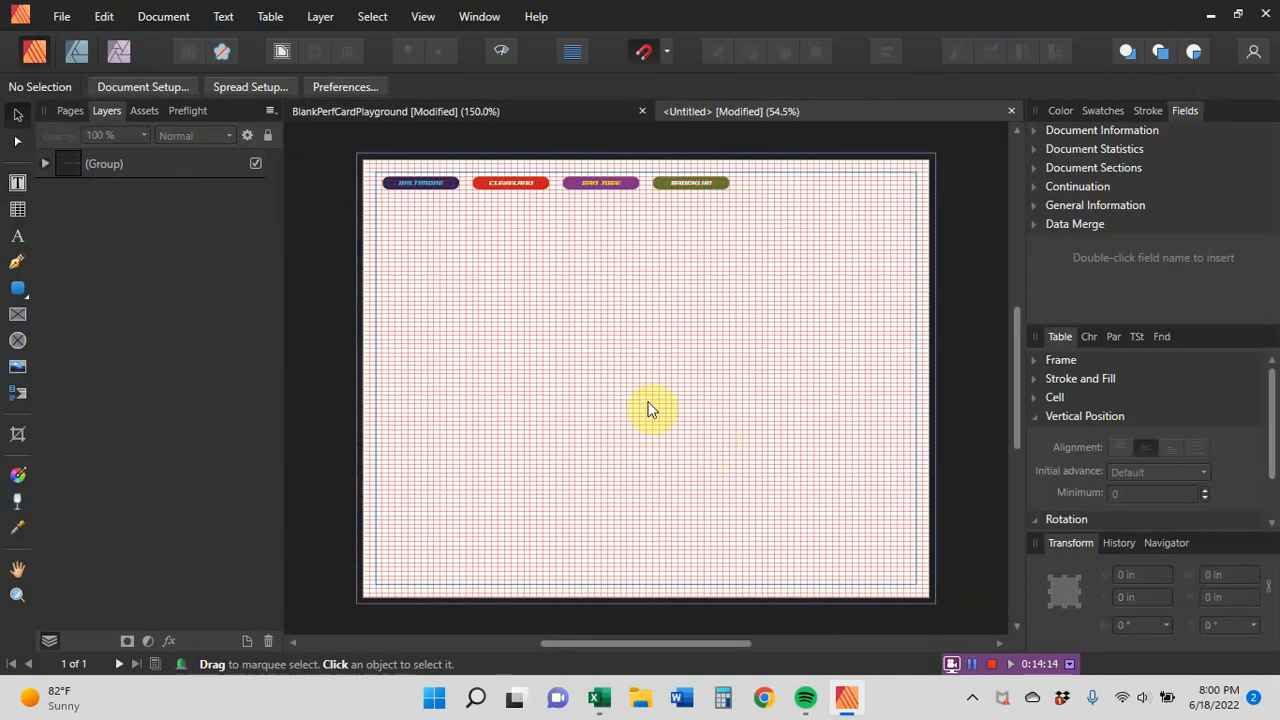
pyautogui.hotkey('ctrl', '1')
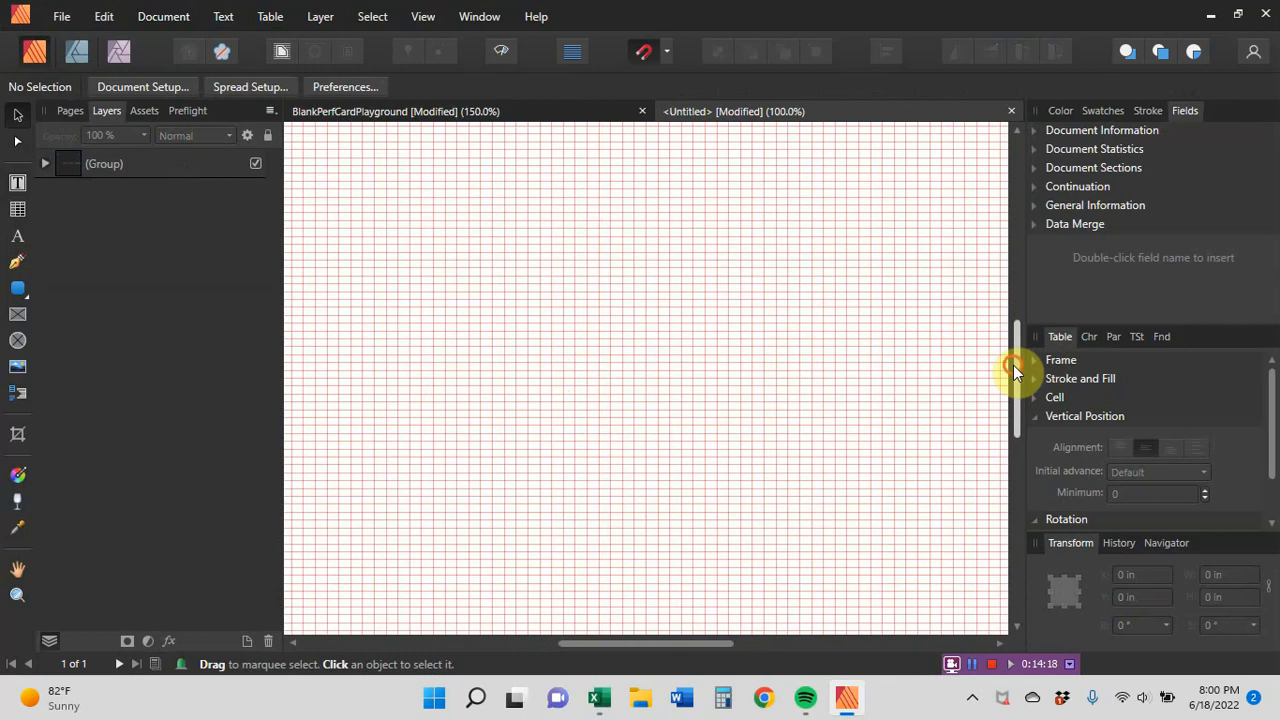
pyautogui.moveTo(1013, 365); pyautogui.dragTo(1018, 245)
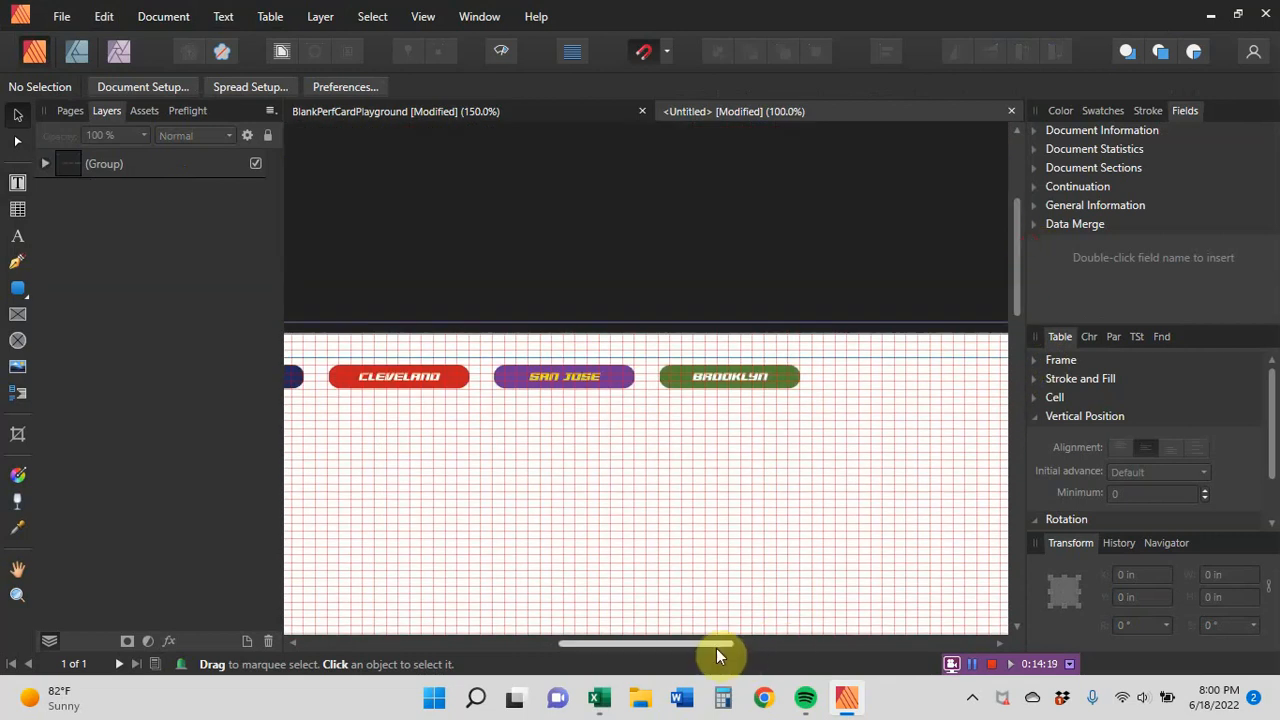
pyautogui.moveTo(716, 645); pyautogui.dragTo(631, 633)
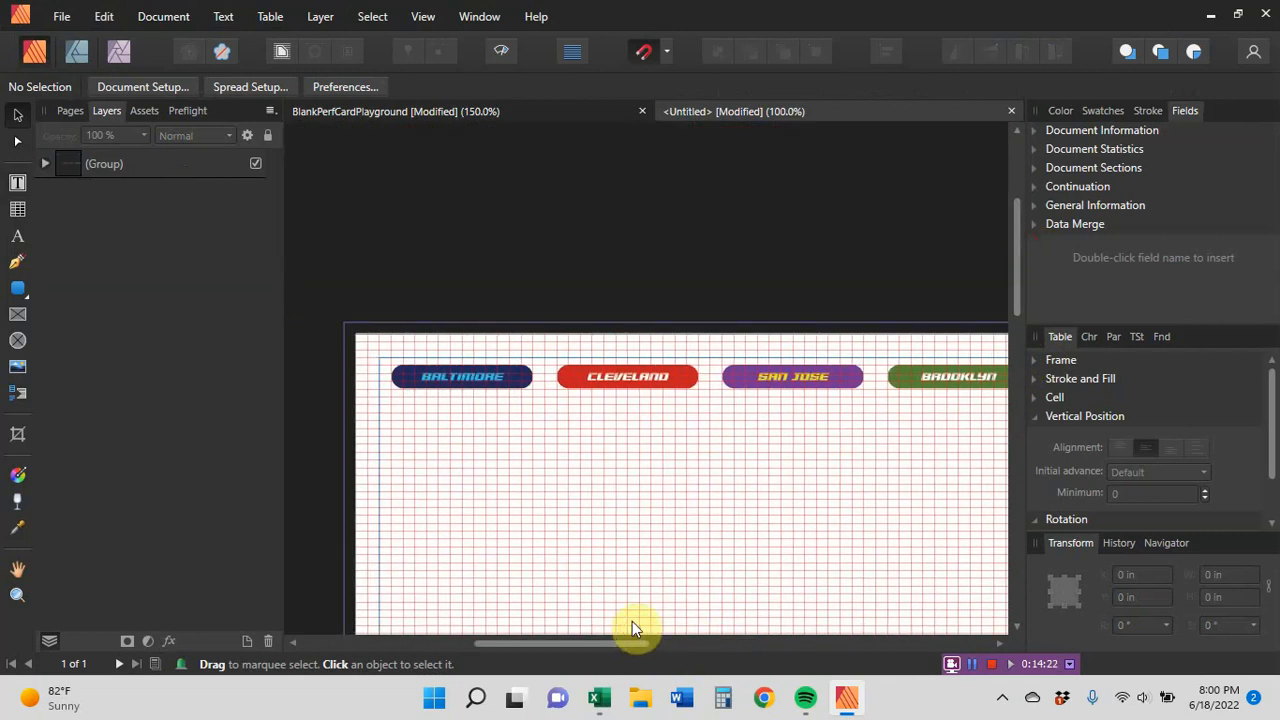
pyautogui.hotkey('ctrl', '2')
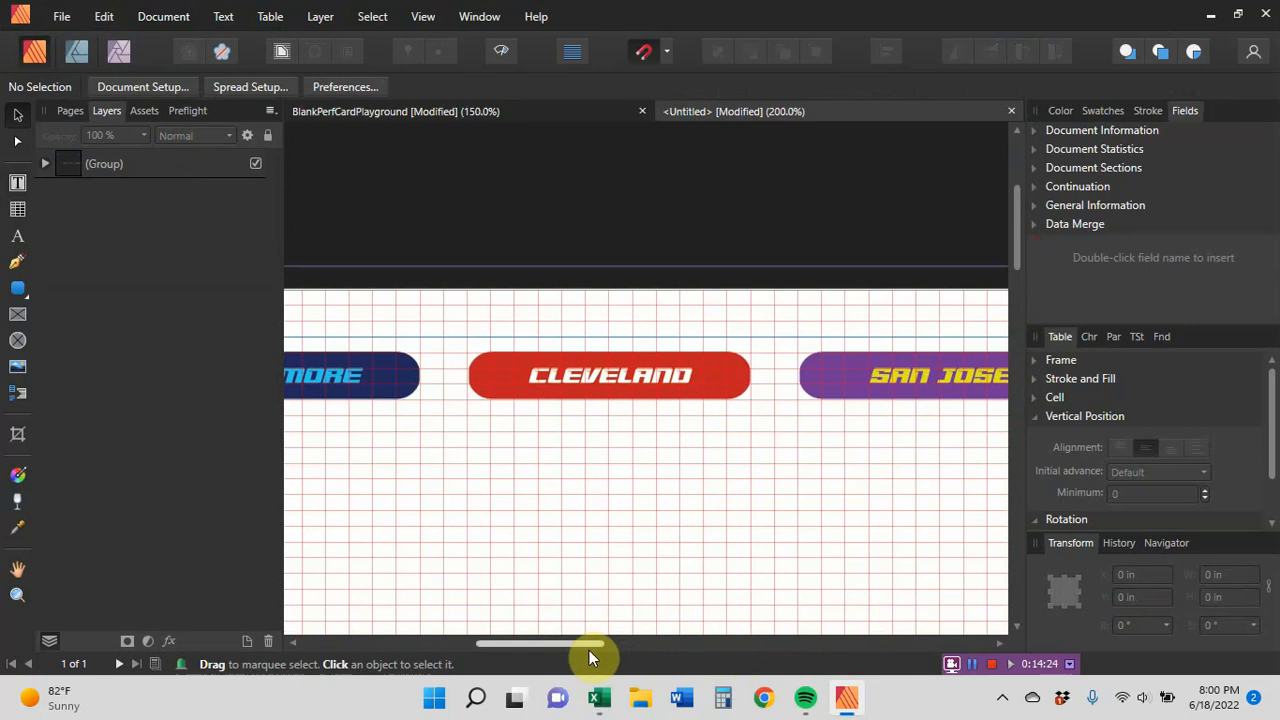
pyautogui.moveTo(588, 642); pyautogui.dragTo(531, 626)
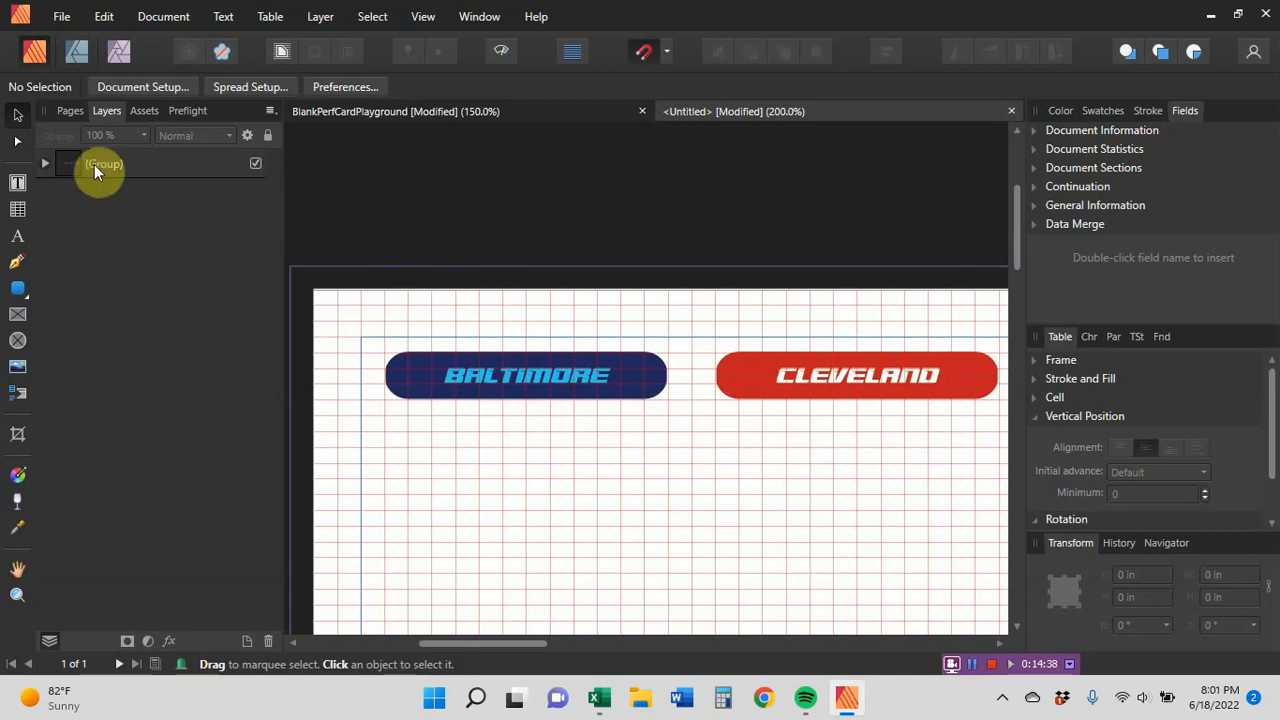
# Close the untitled merged document without saving it
pyautogui.click(1011, 111)
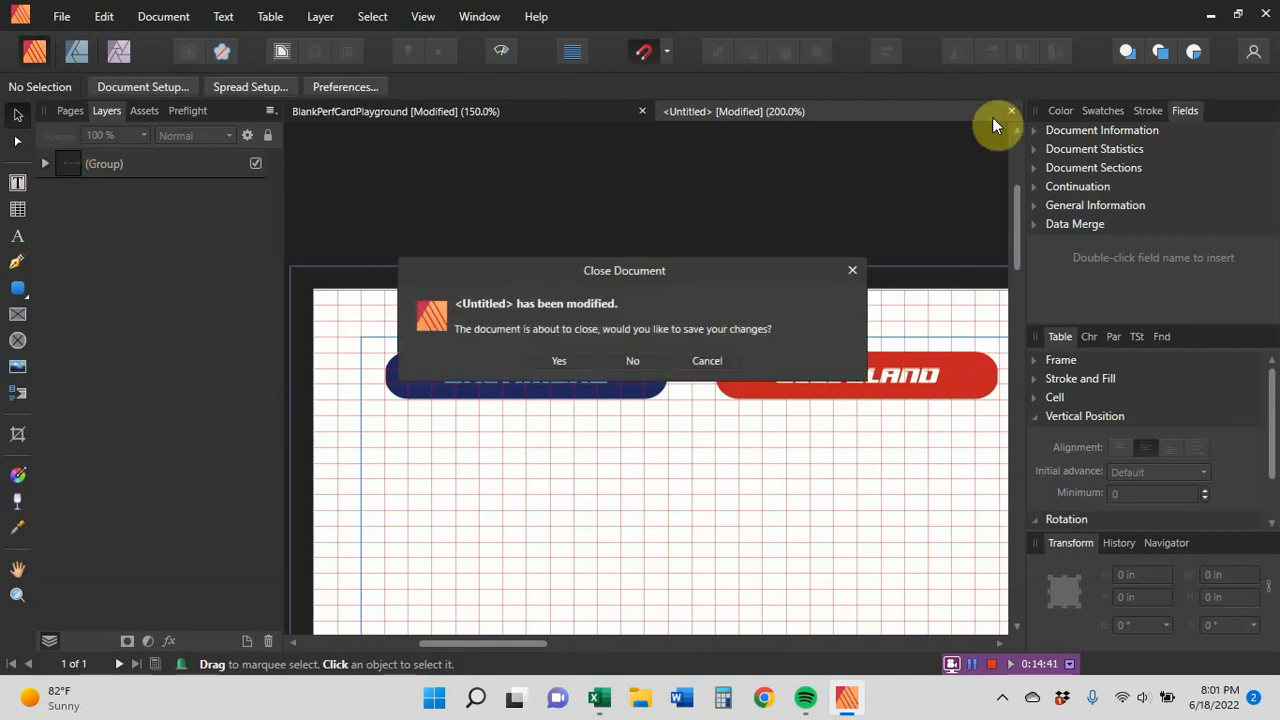
pyautogui.click(641, 361)
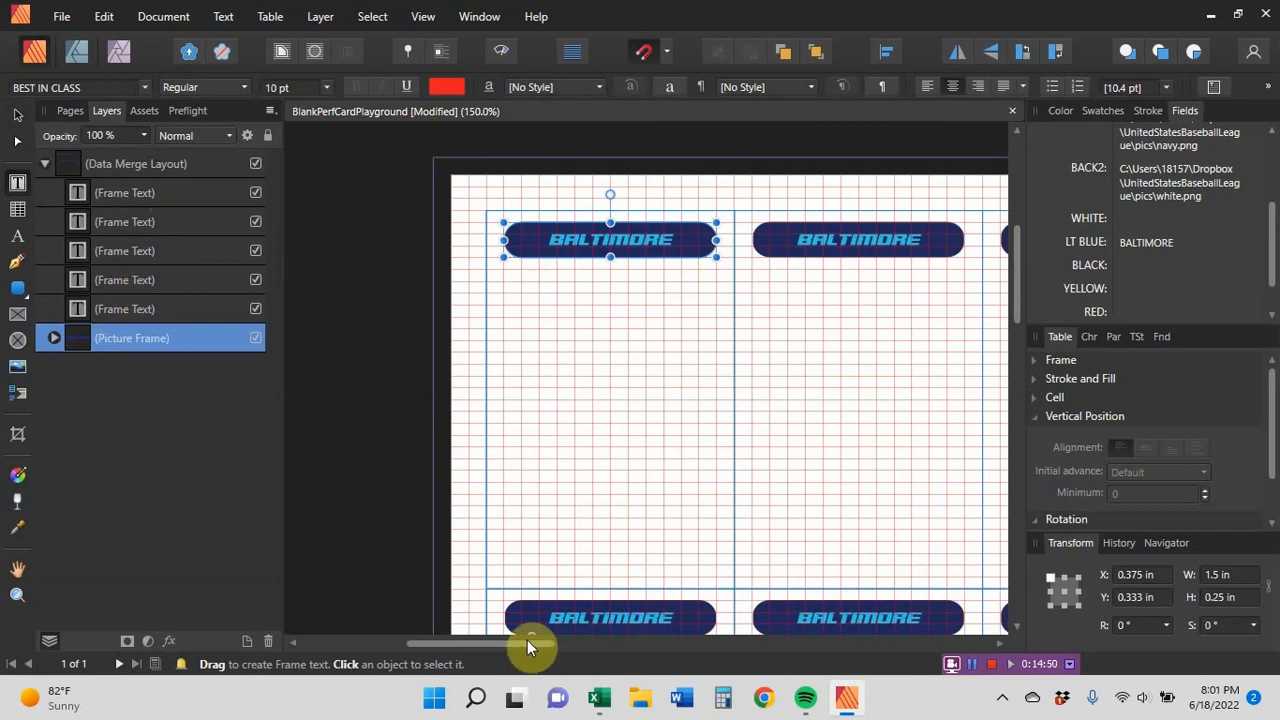
pyautogui.moveTo(525, 645); pyautogui.dragTo(597, 664)
# Review the color columns and team names in the TestValuesForColorCards spreadsheet, and return to Affinity Publisher
pyautogui.click(592, 690)
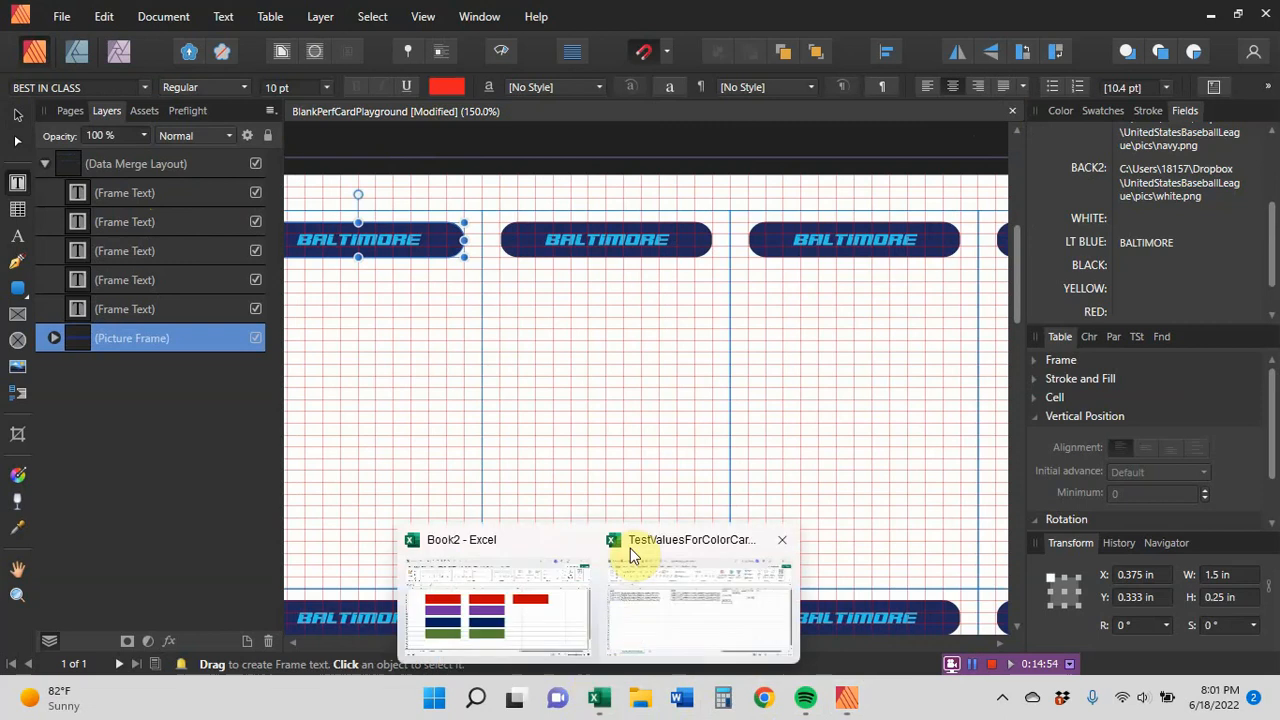
pyautogui.click(692, 617)
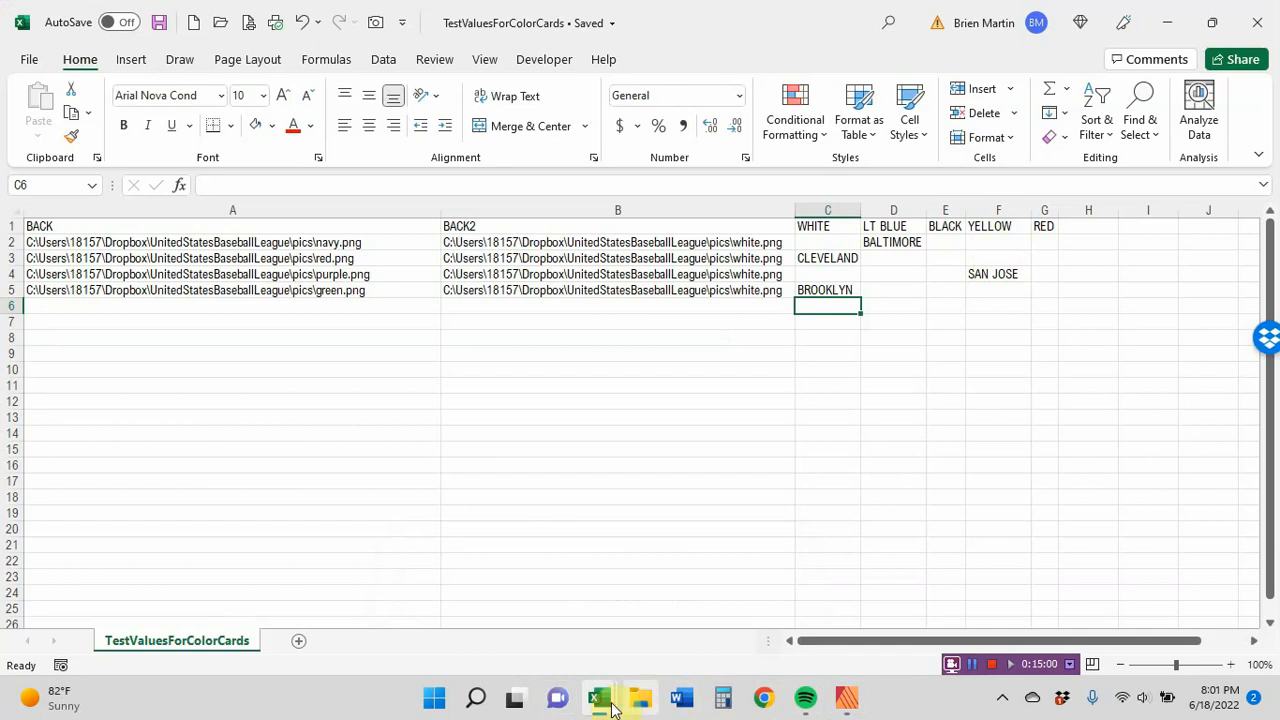
pyautogui.moveTo(601, 708)
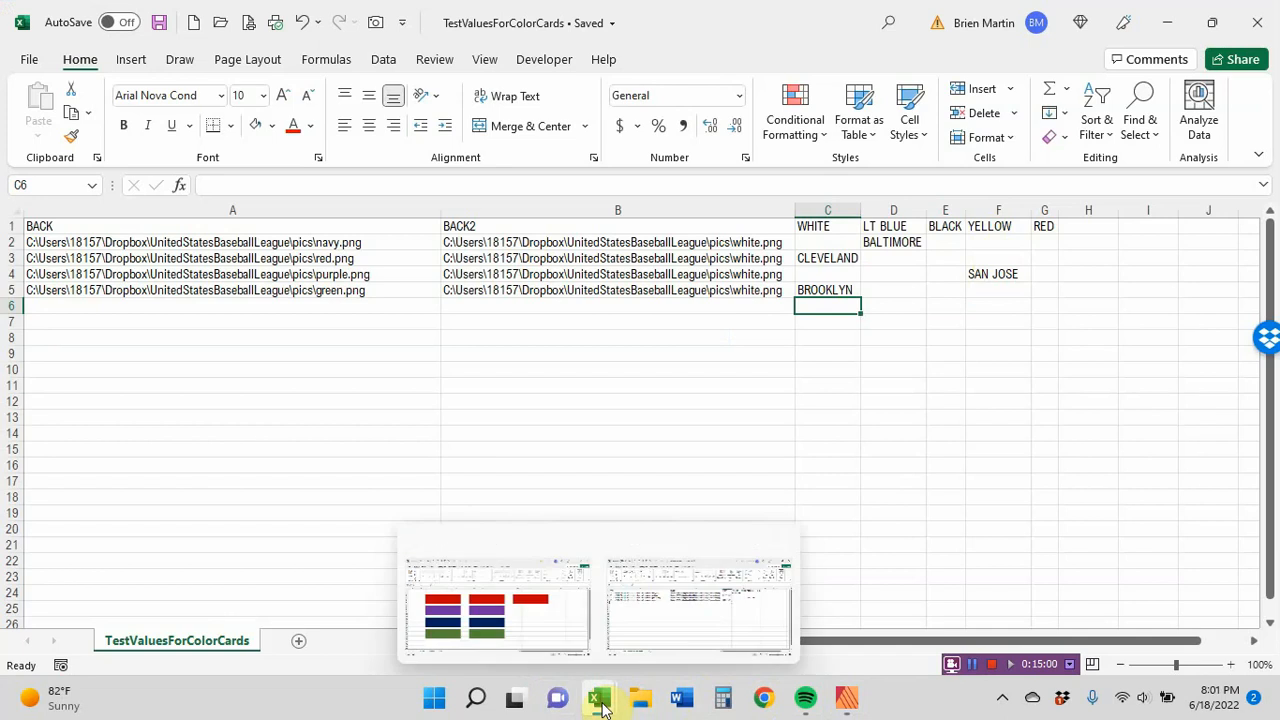
pyautogui.click(845, 698)
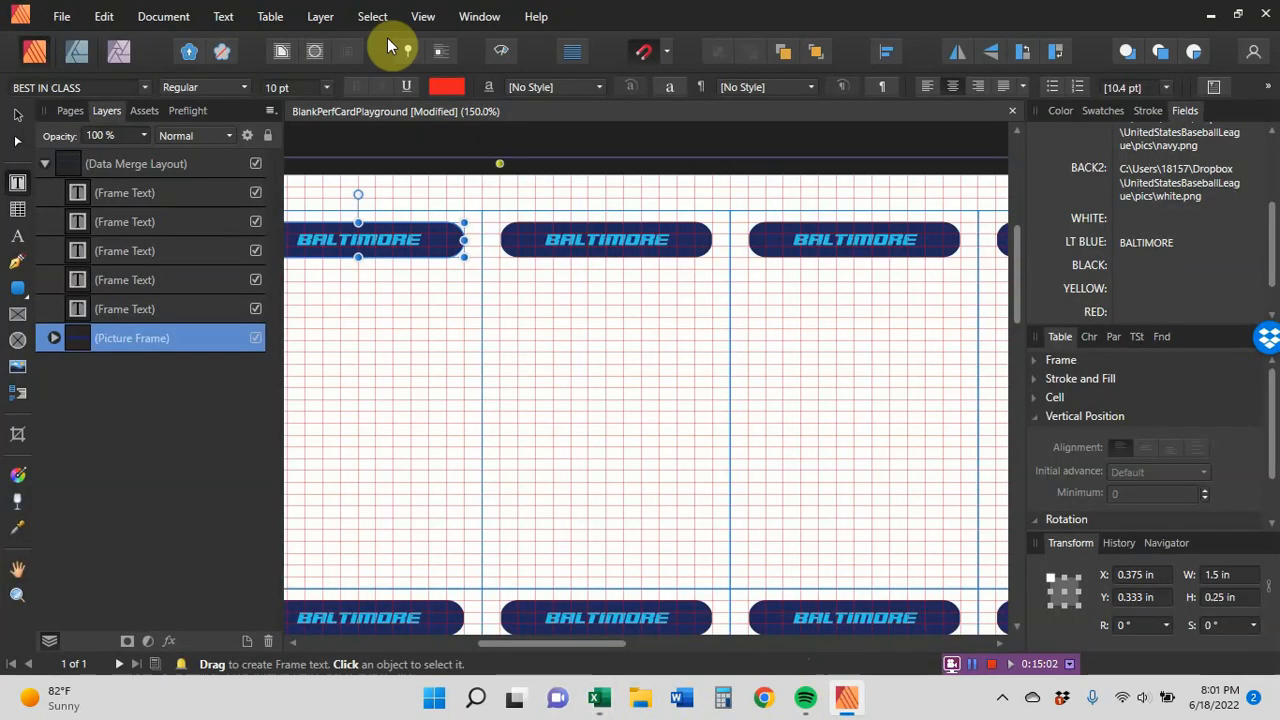
# Turn off the record preview for the TestValuesForColorCards.csv data merge so the layout shows its field placeholders
pyautogui.click(158, 14)
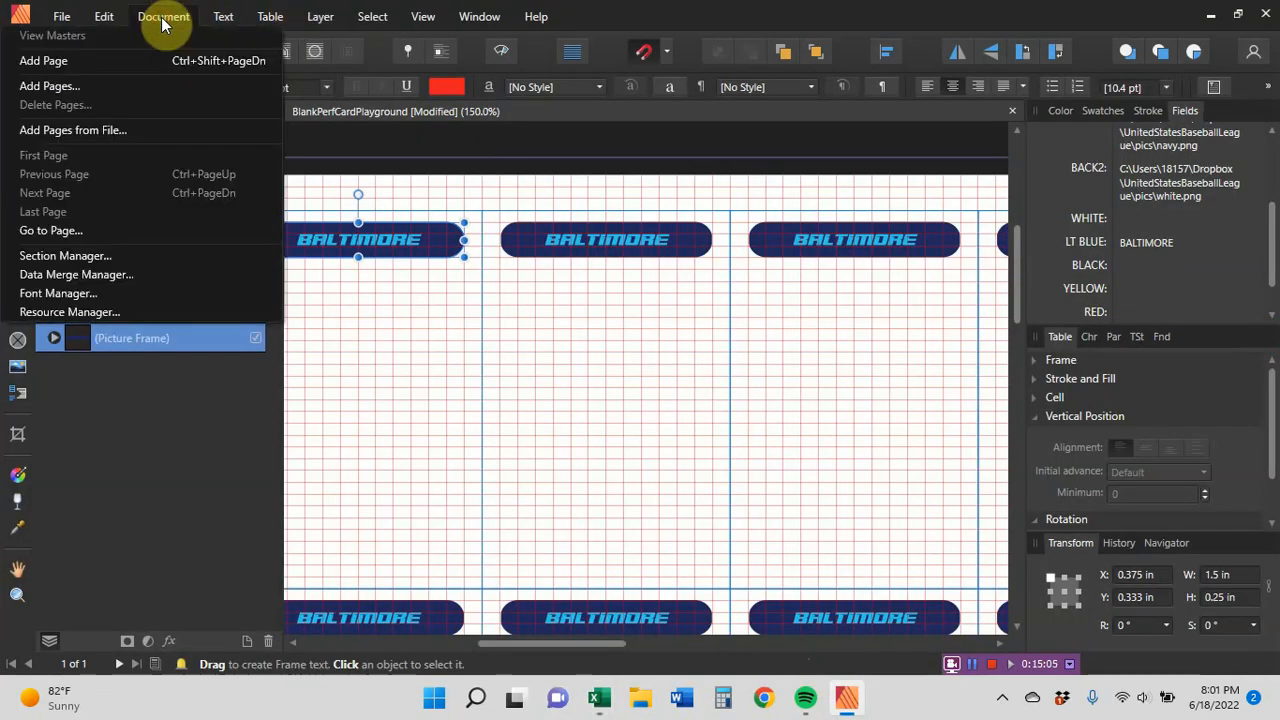
pyautogui.click(171, 274)
pyautogui.click(689, 456)
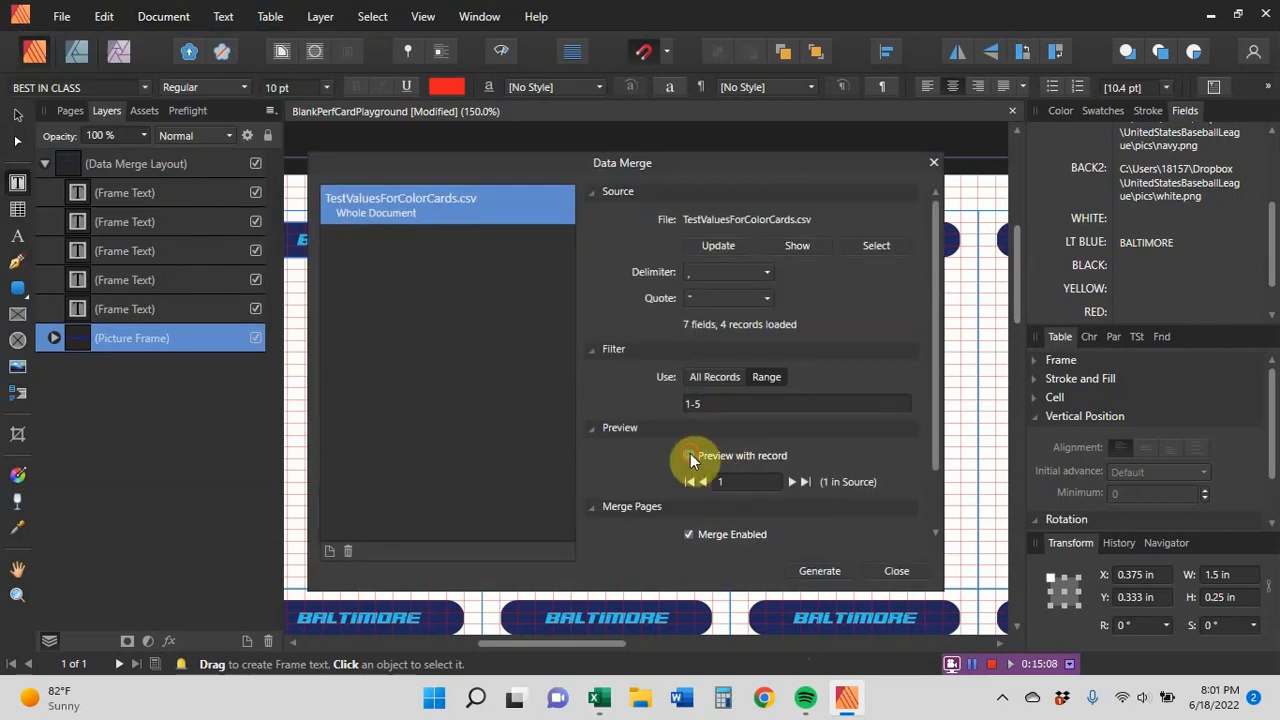
pyautogui.click(881, 569)
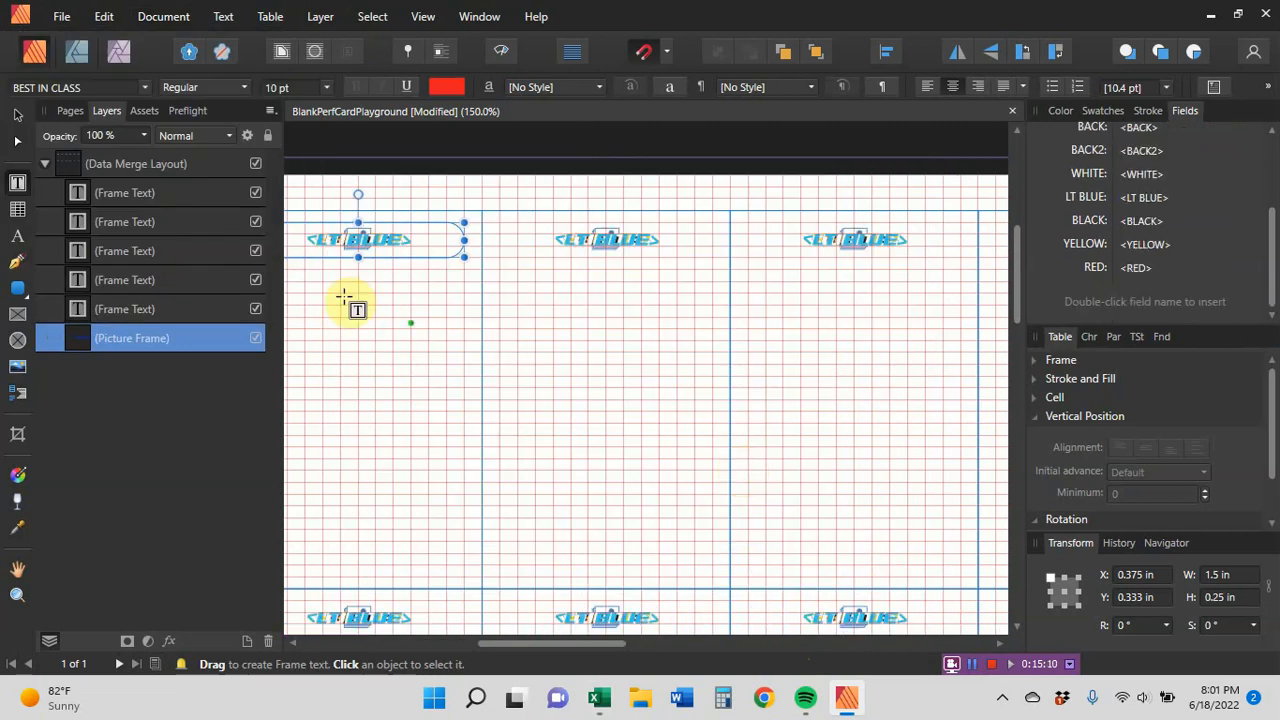
# Move the YELLOW text frame straight down out of the stack in the first card, to a Y position of about 1.04 in
pyautogui.click(191, 281)
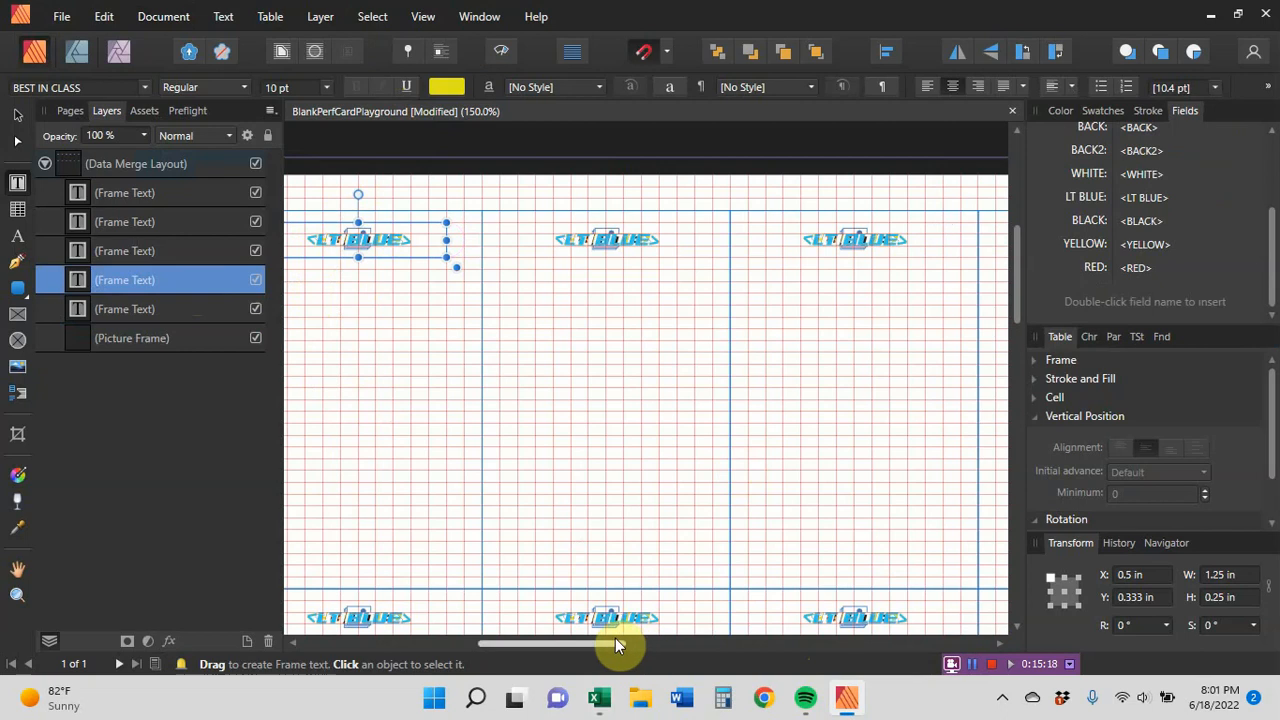
pyautogui.moveTo(615, 645); pyautogui.dragTo(580, 491)
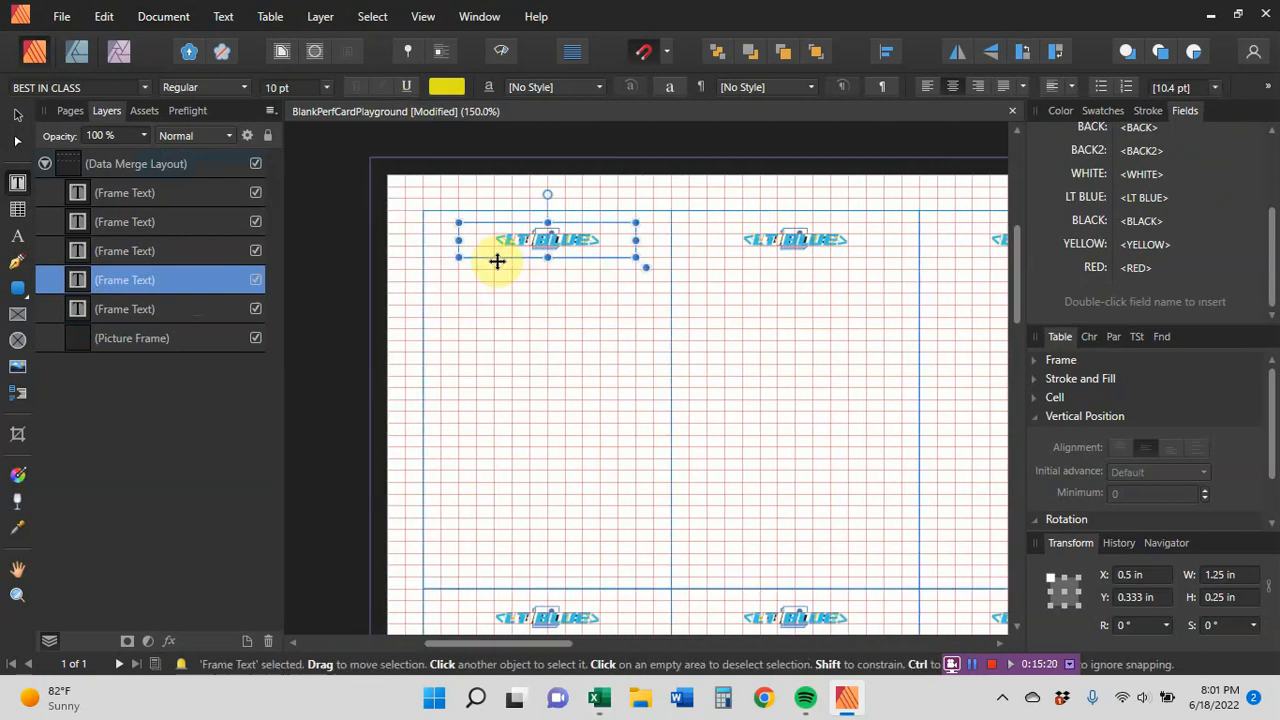
pyautogui.moveTo(495, 259); pyautogui.dragTo(495, 362)
# Set the font of the YELLOW field text to Bauhaus 93 and move its frame back onto the stack at Y 0.333 in
pyautogui.doubleClick(612, 343)
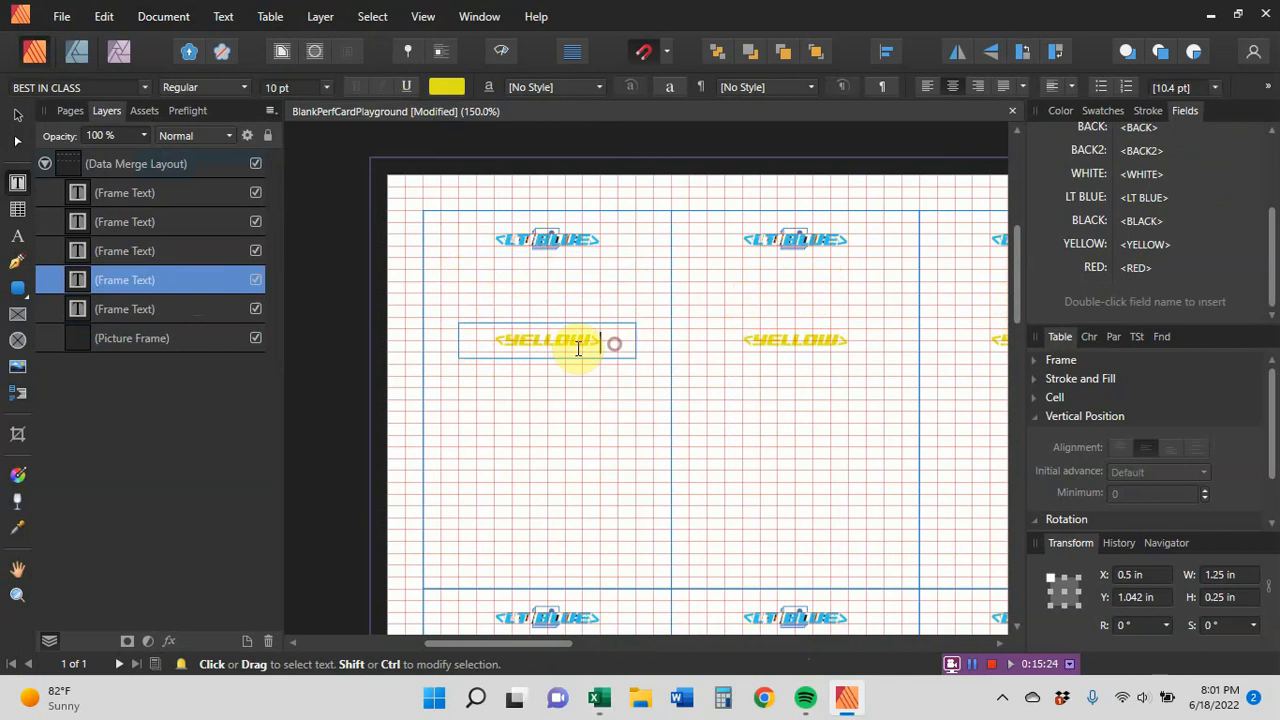
pyautogui.moveTo(611, 343); pyautogui.dragTo(449, 320)
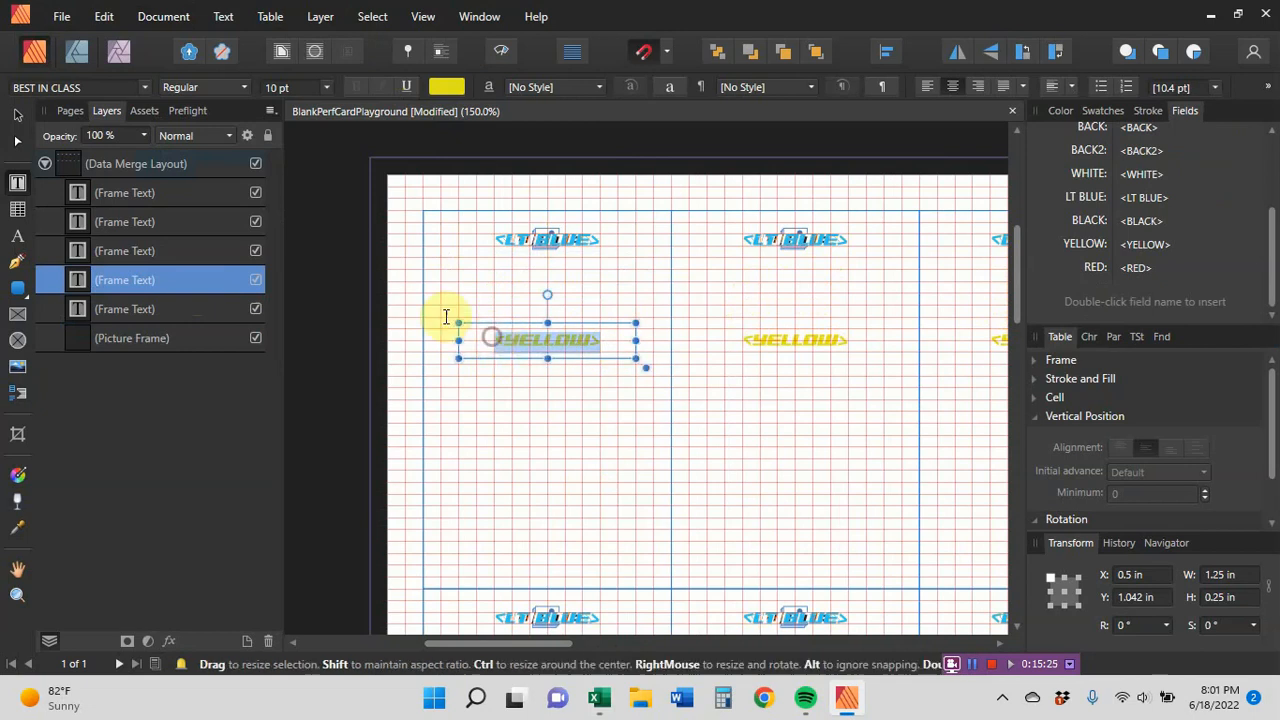
pyautogui.click(140, 89)
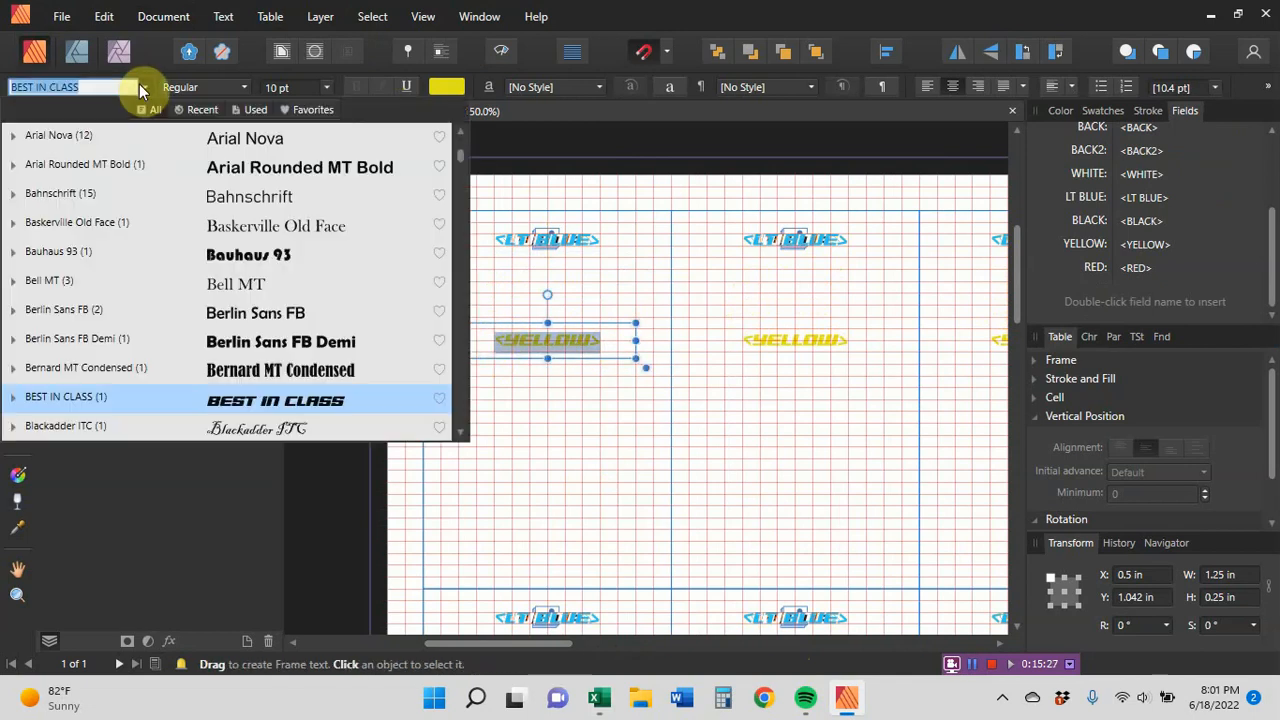
pyautogui.click(156, 263)
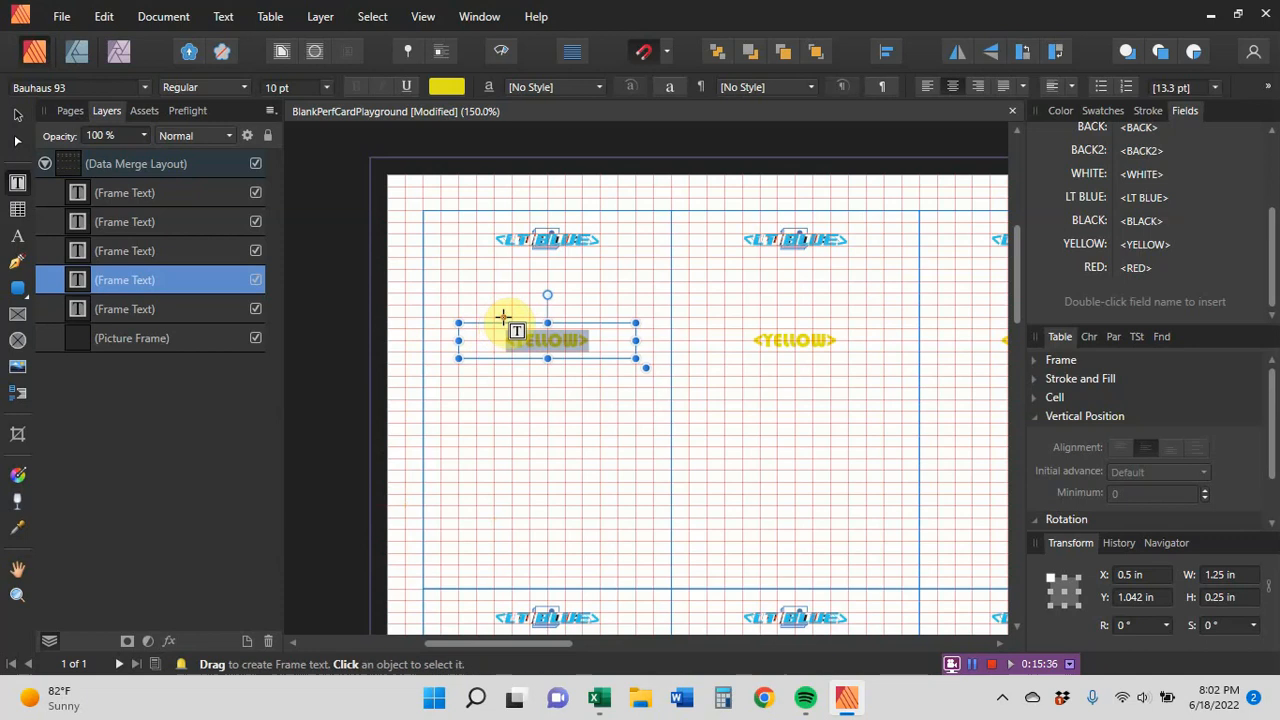
pyautogui.moveTo(504, 314); pyautogui.dragTo(507, 219)
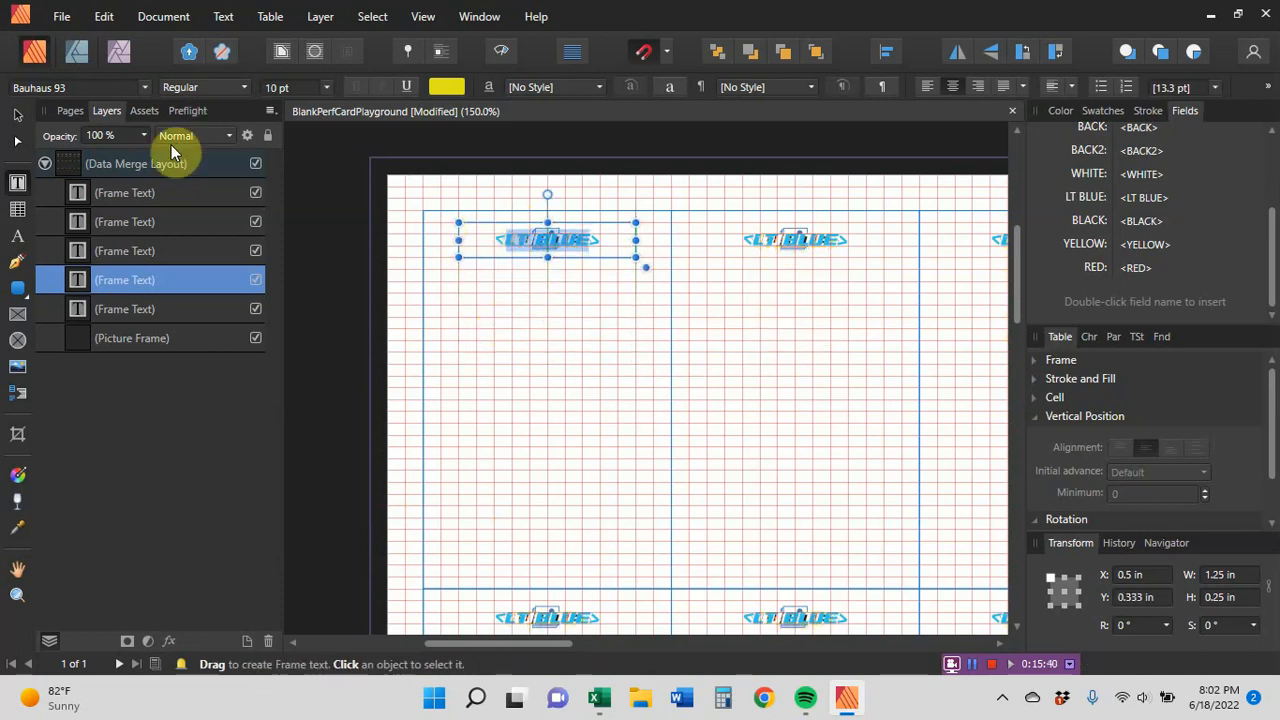
# Generate the merged cards from BlankPerfCardPlayground, updating the outdated source data first, and leave the Data Merge Manager
pyautogui.click(160, 16)
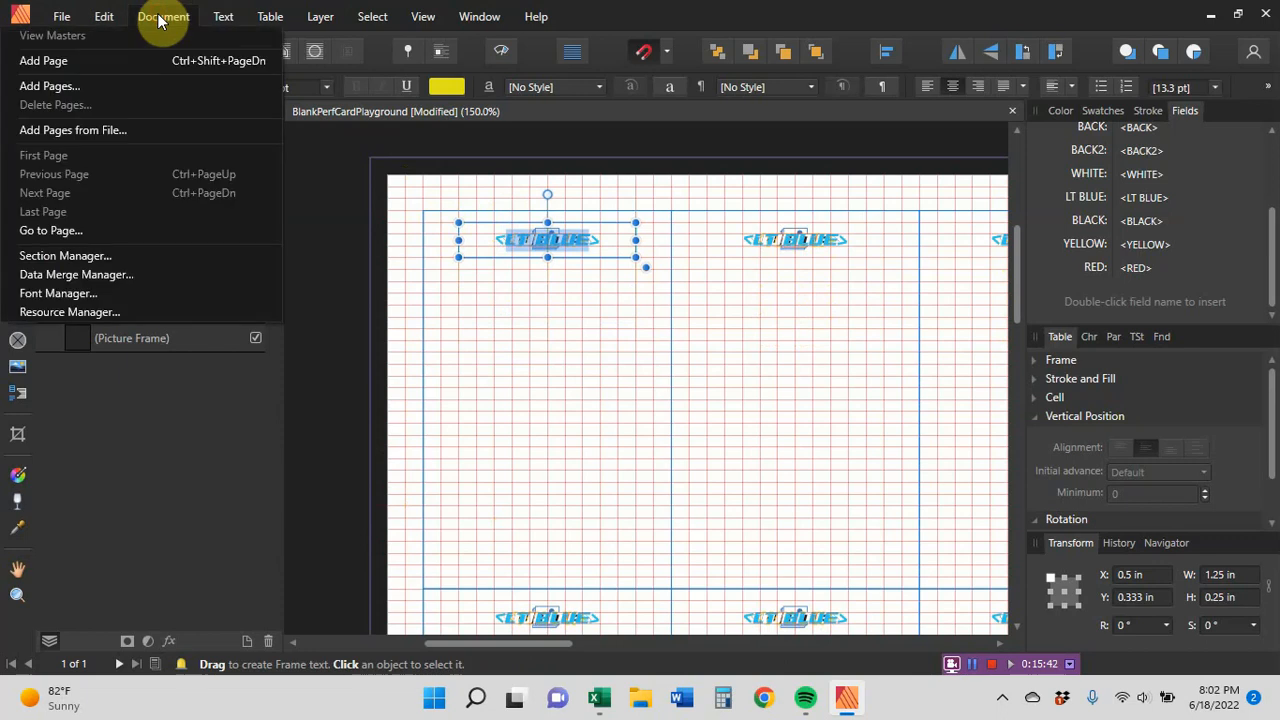
pyautogui.click(135, 274)
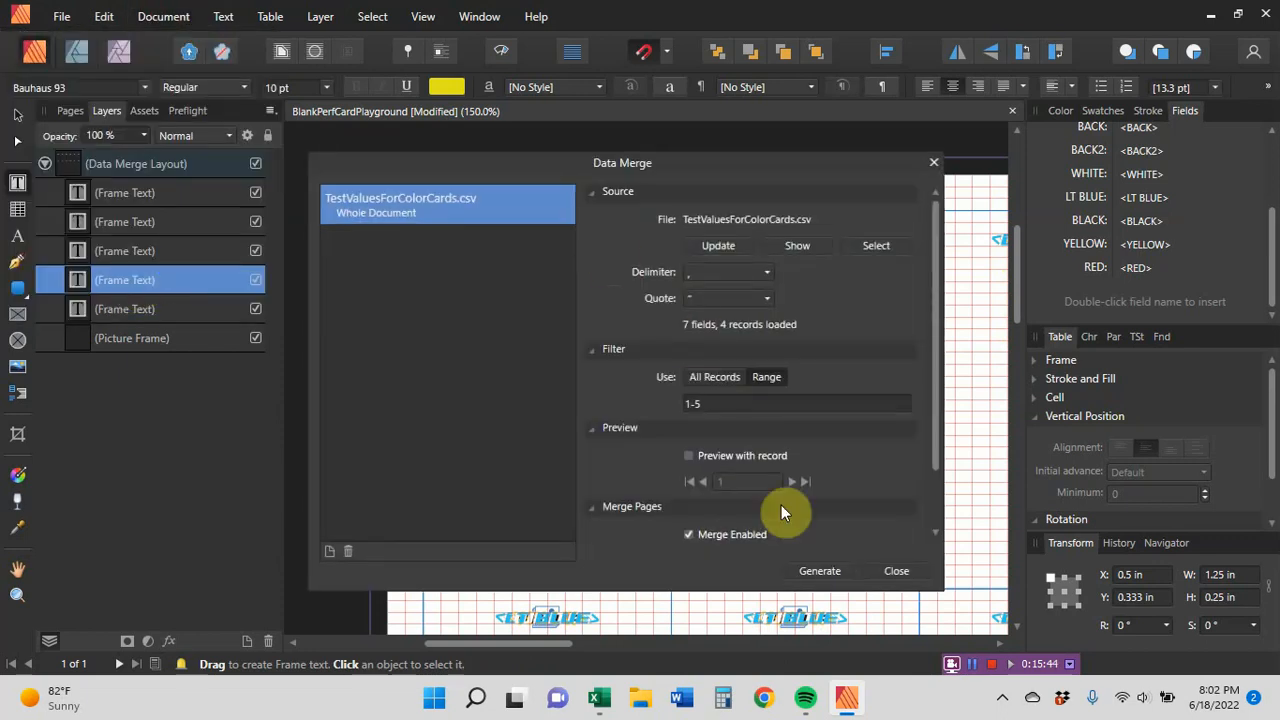
pyautogui.click(837, 571)
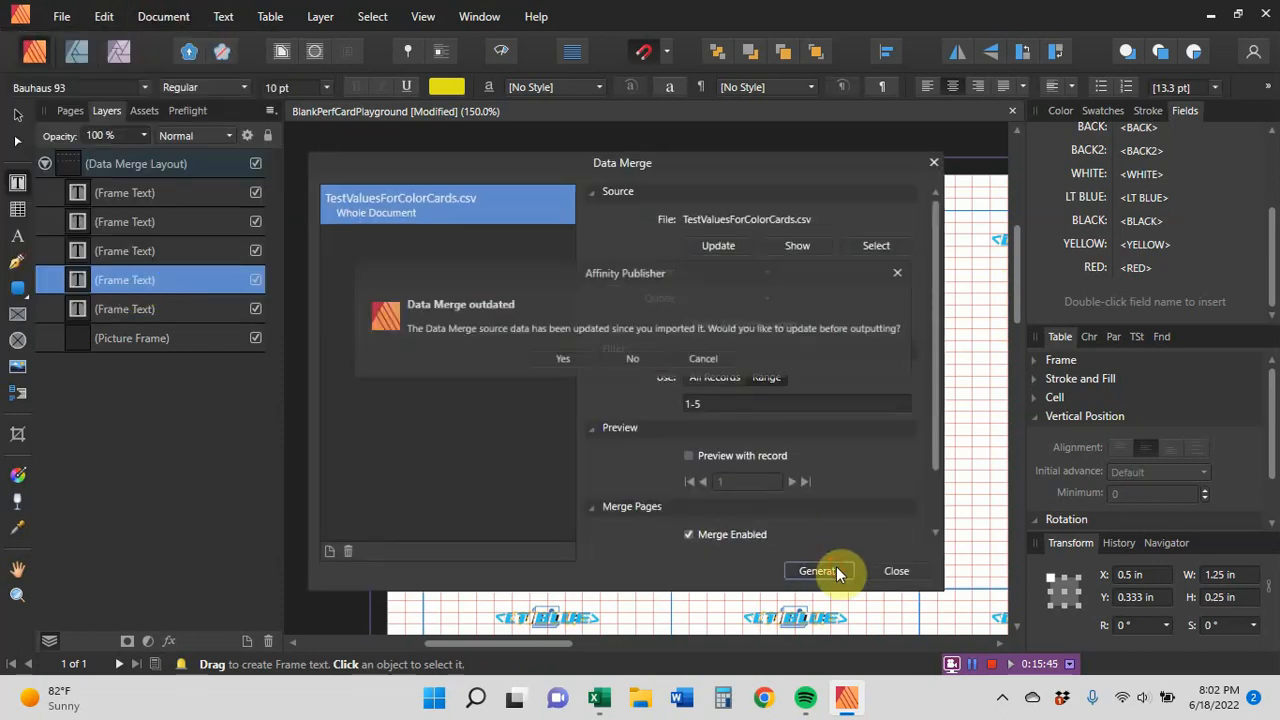
pyautogui.click(577, 360)
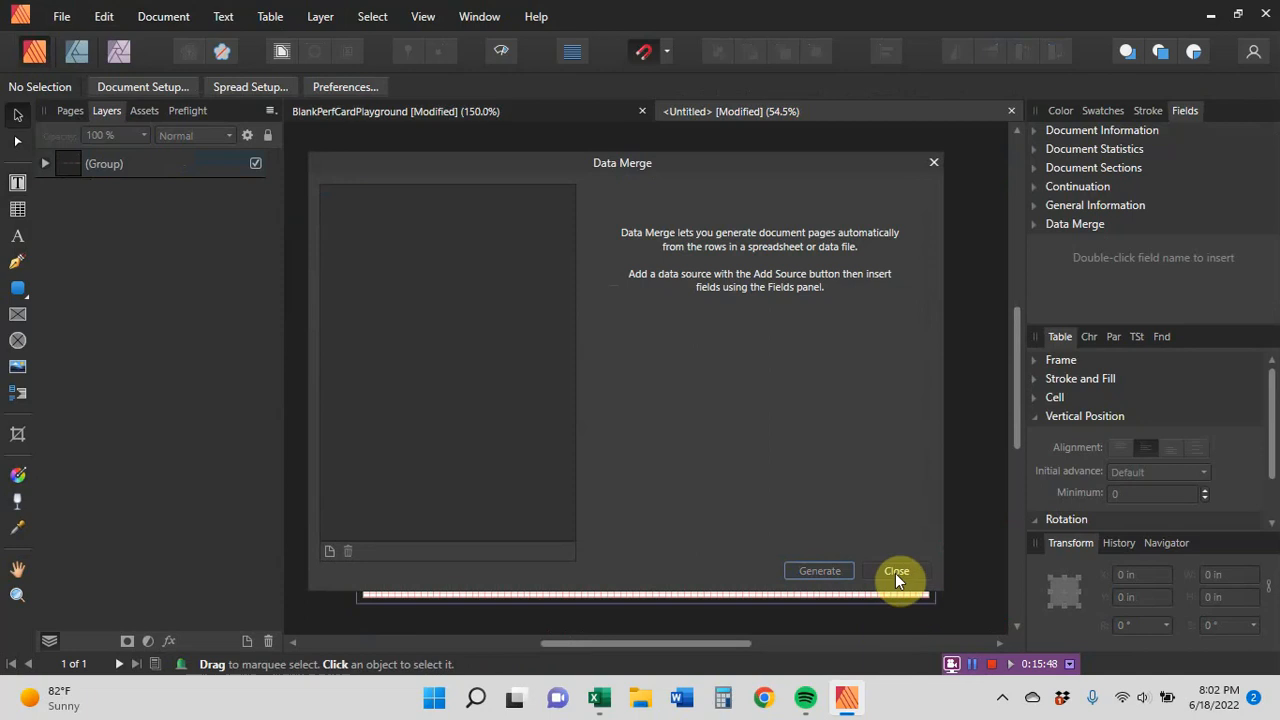
pyautogui.click(896, 572)
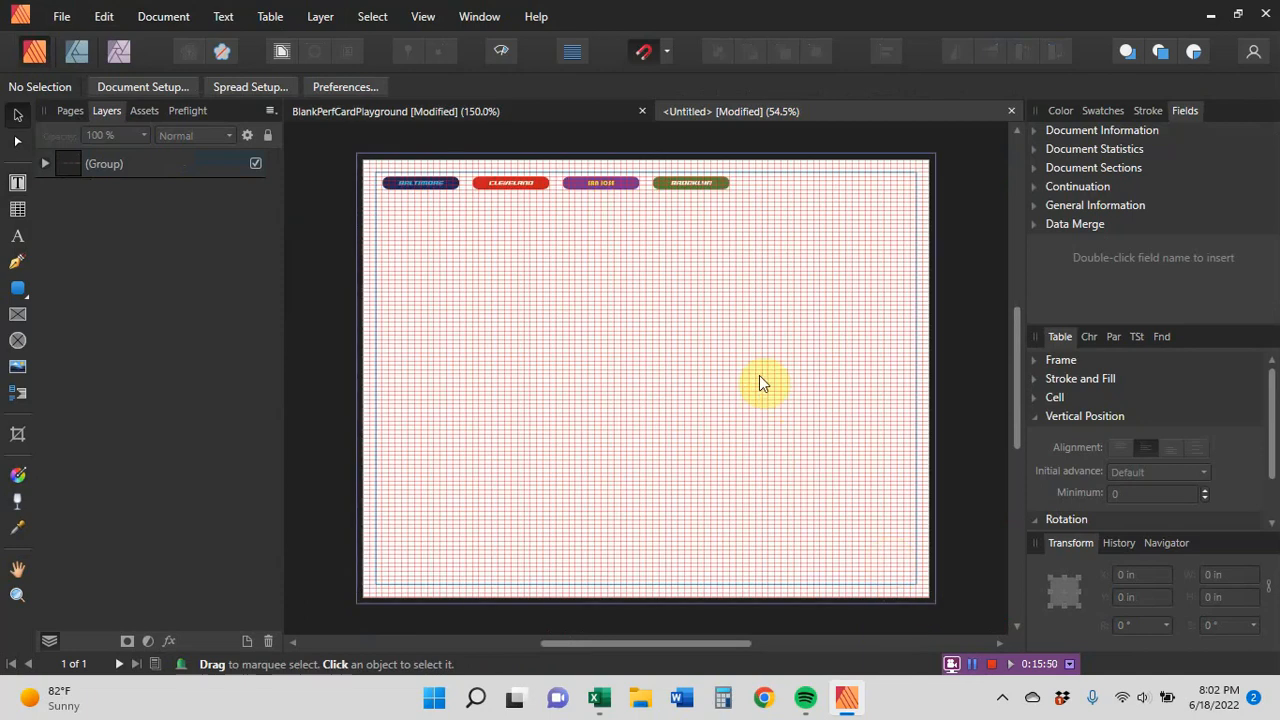
# Examine the generated cards up close, comparing the font of the SAN JOSE name with the other team names
pyautogui.hotkey('ctrl', '=')
pyautogui.hotkey('ctrl', '=')
pyautogui.hotkey('ctrl', '=')
pyautogui.hotkey('ctrl', '=')
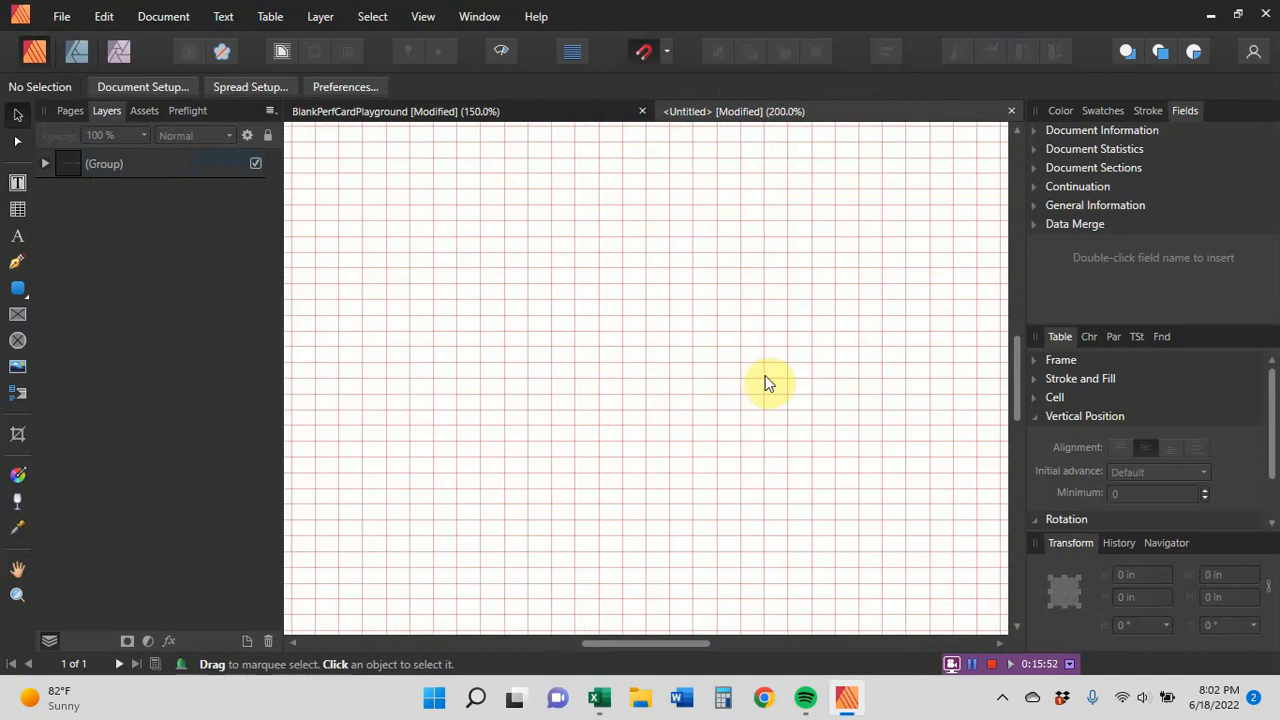
pyautogui.moveTo(1016, 372); pyautogui.dragTo(1020, 229)
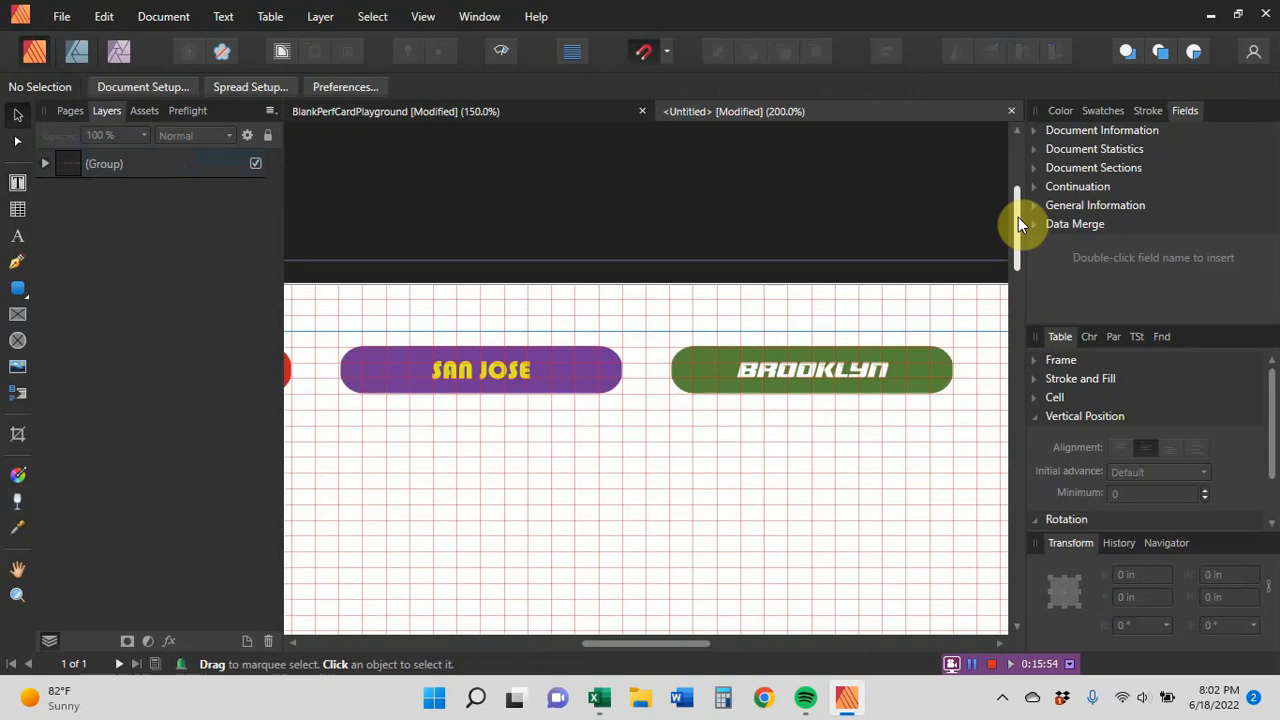
pyautogui.moveTo(710, 643); pyautogui.dragTo(623, 634)
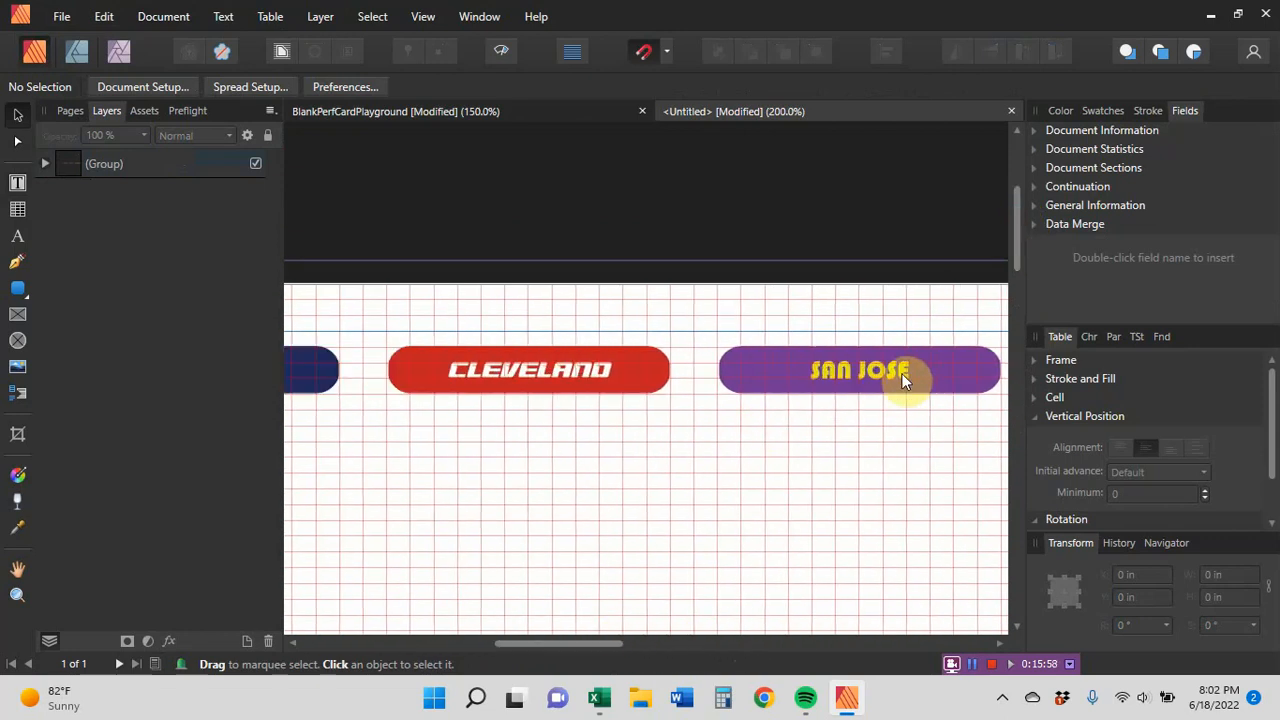
pyautogui.moveTo(606, 644); pyautogui.dragTo(659, 645)
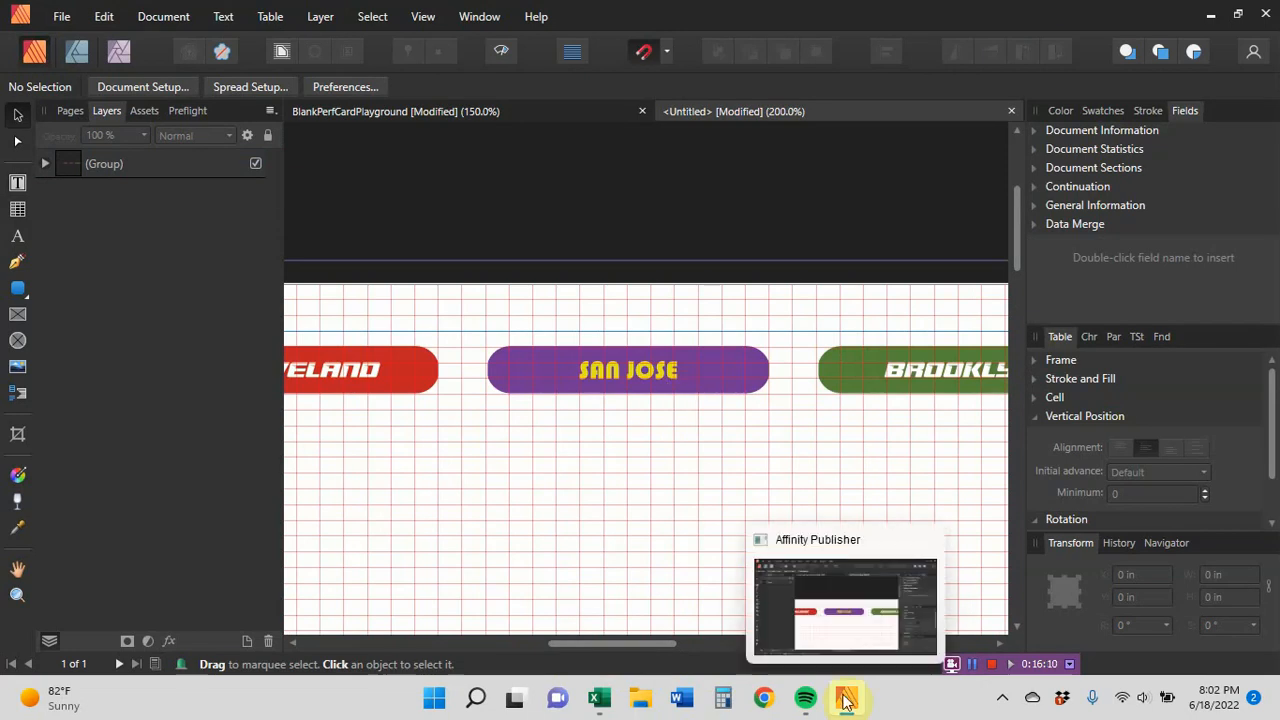
# Switch to the TestValuesForColorCards spreadsheet in Excel and rename the BLACK column header in cell E1 to WHITE 2
pyautogui.moveTo(595, 697)
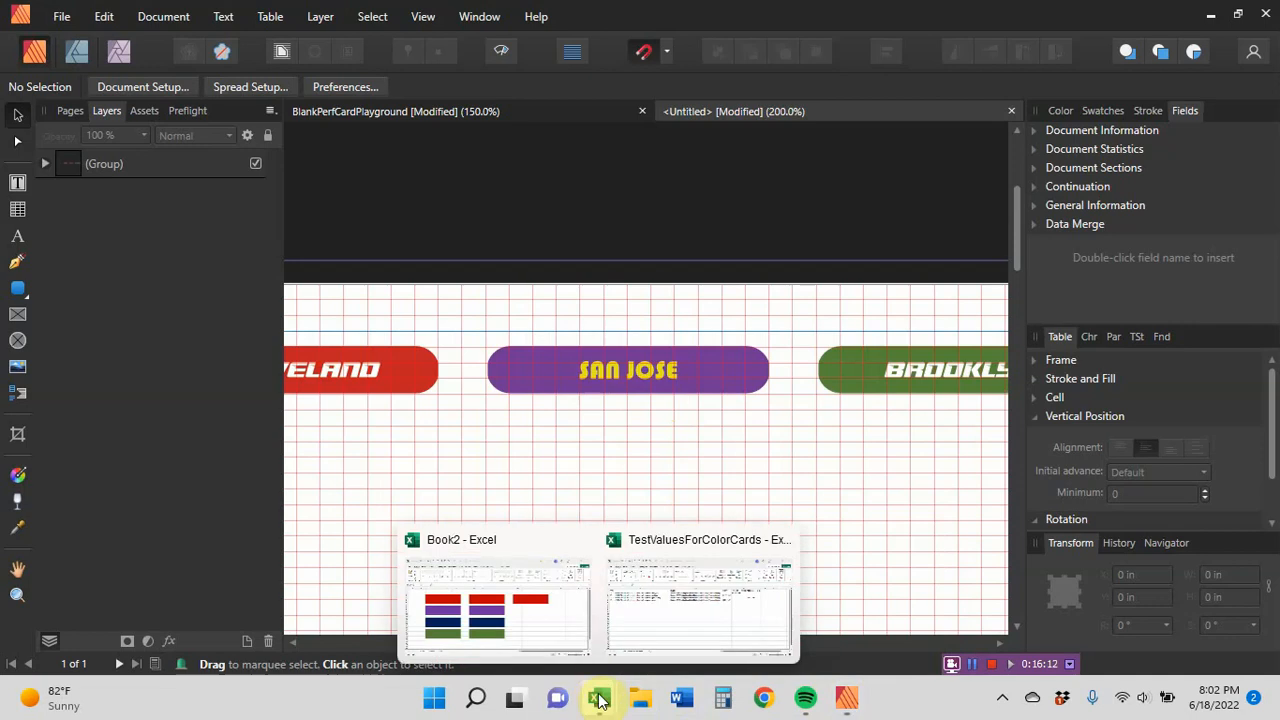
pyautogui.click(620, 615)
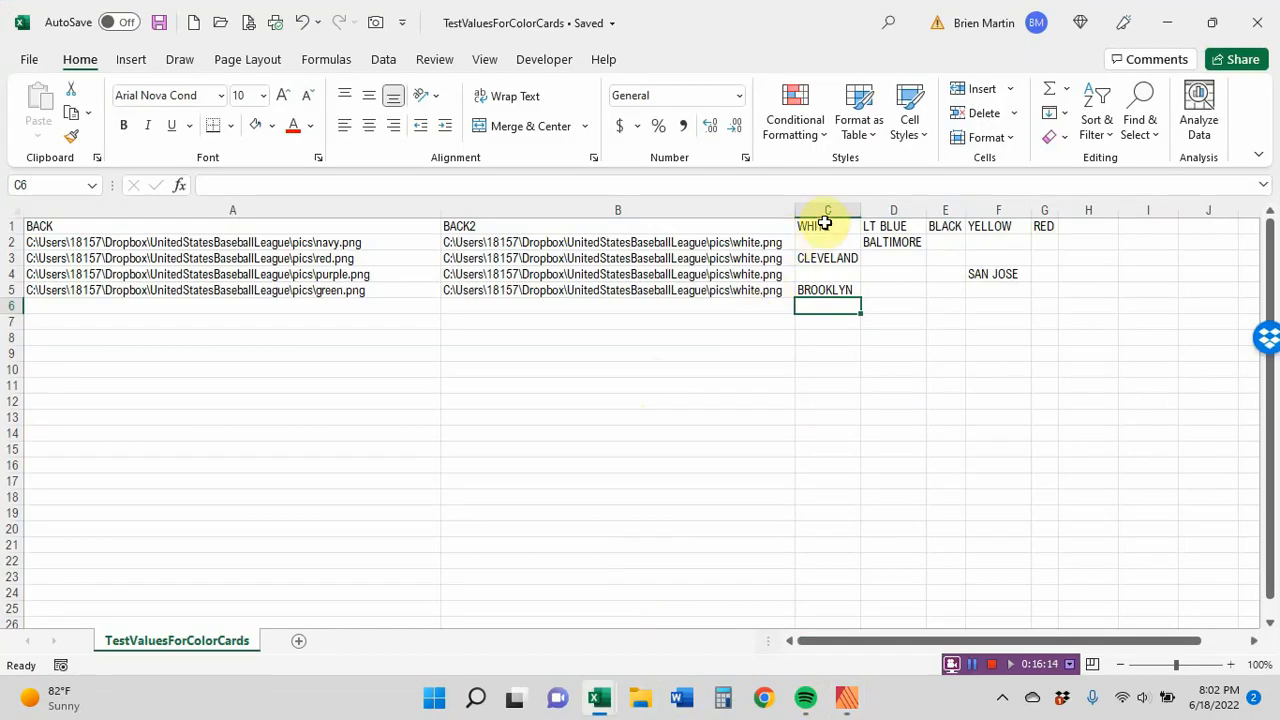
pyautogui.click(934, 226)
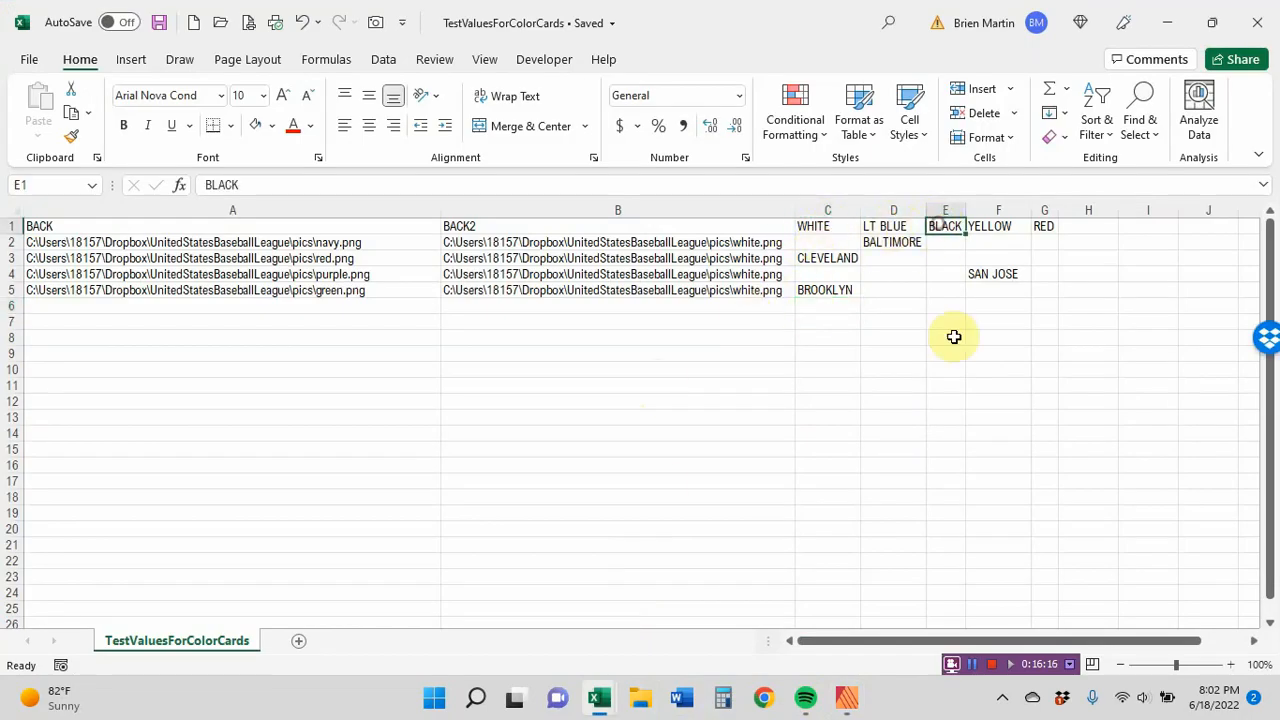
pyautogui.write('WHITE 2')
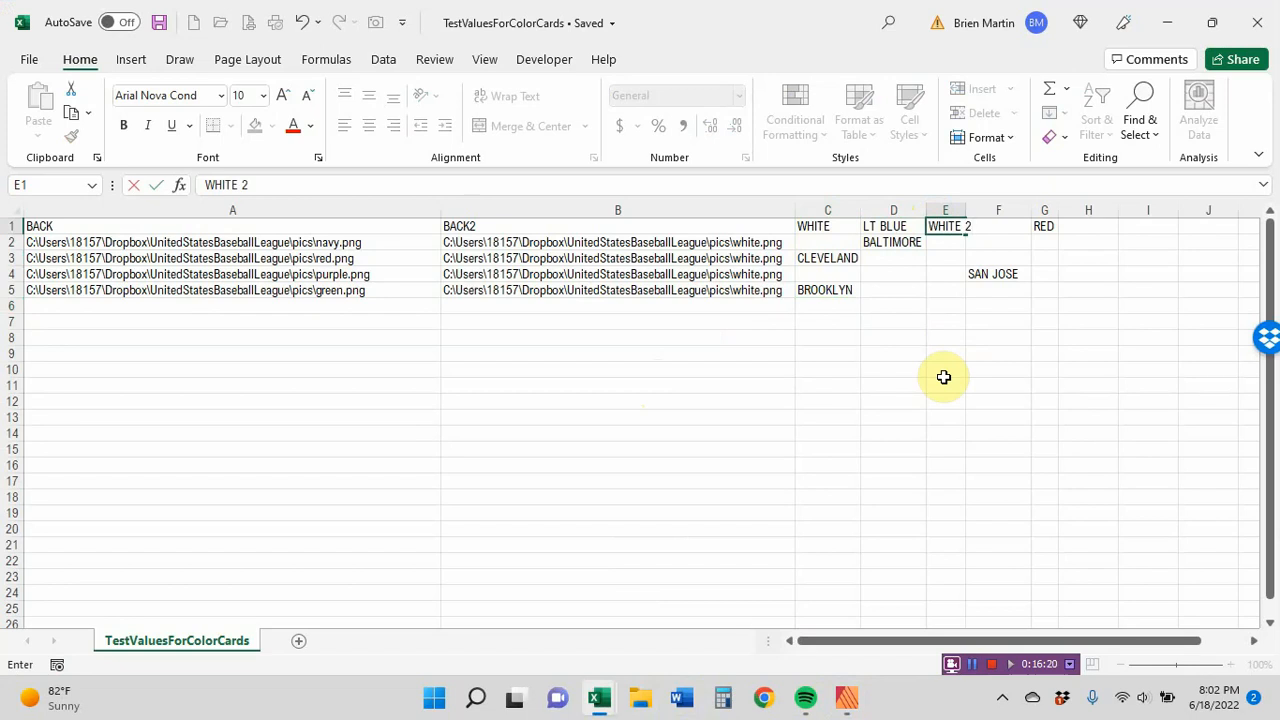
pyautogui.press('Return')
# Move the team name BROOKLYN from cell C5 to cell E5, leaving C5 empty
pyautogui.click(801, 286)
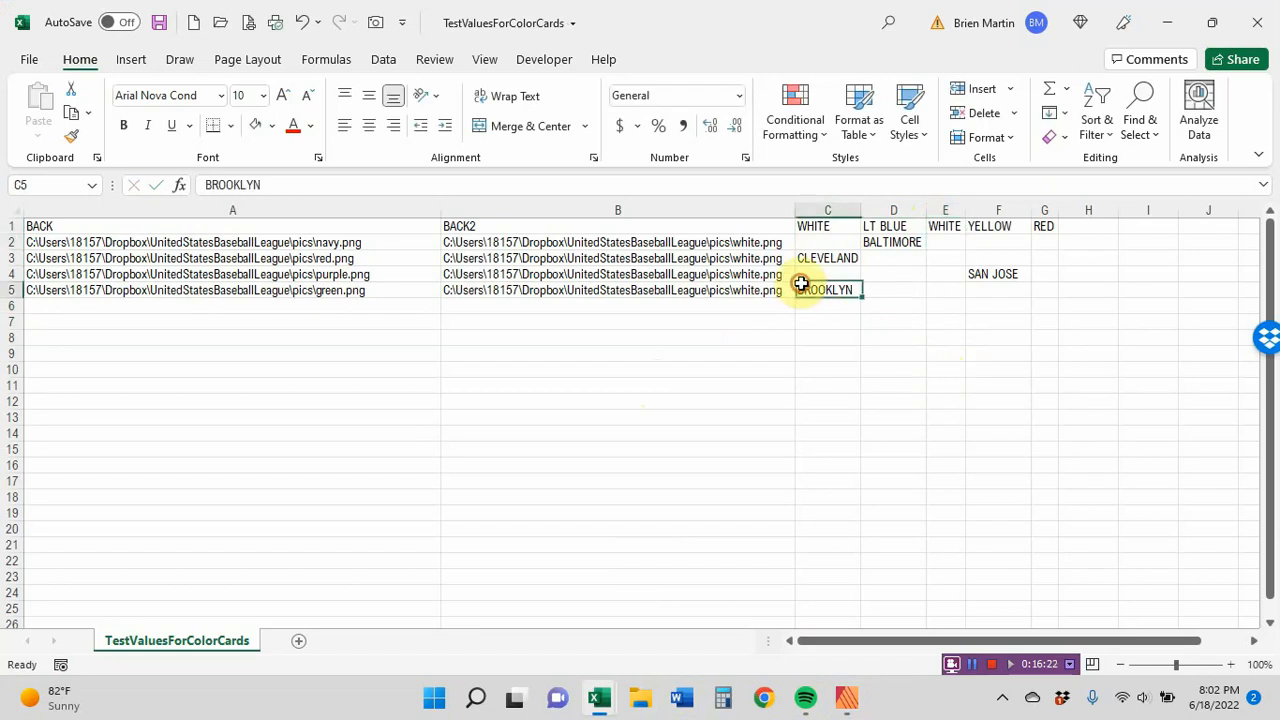
pyautogui.hotkey('ctrl', 'c')
pyautogui.click(935, 295)
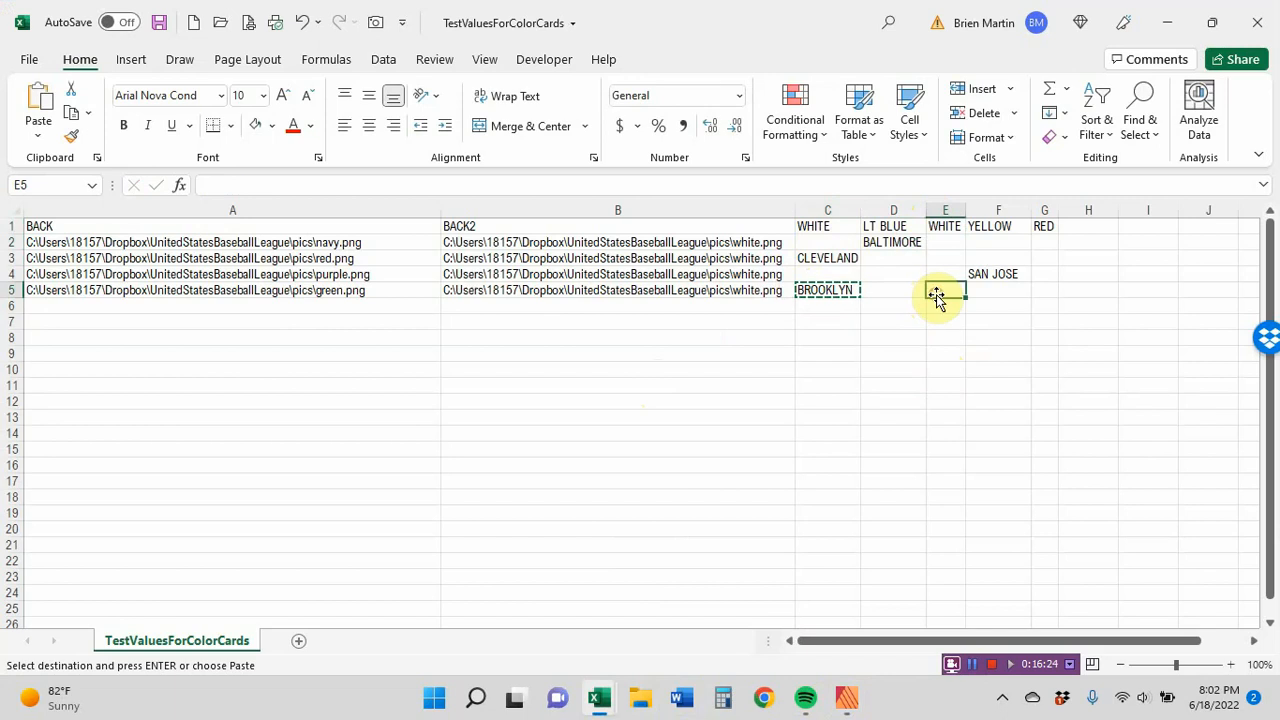
pyautogui.hotkey('ctrl', 'v')
pyautogui.click(846, 289)
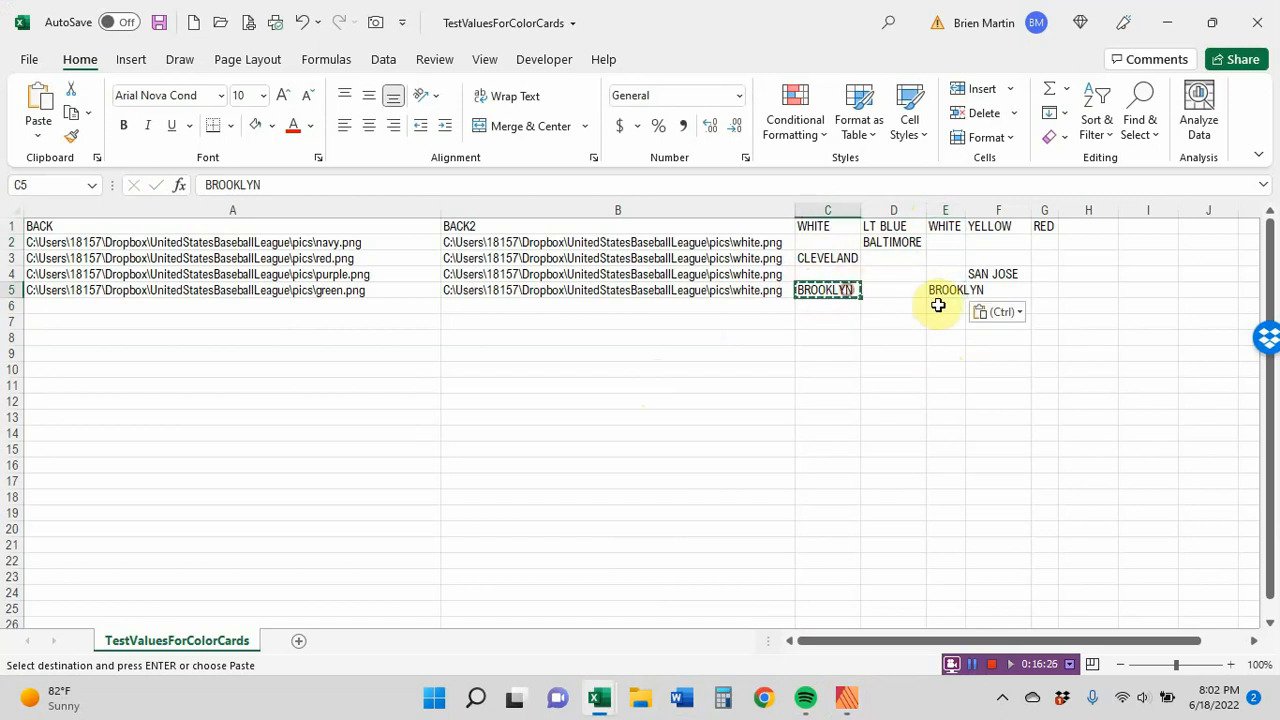
pyautogui.press('Delete')
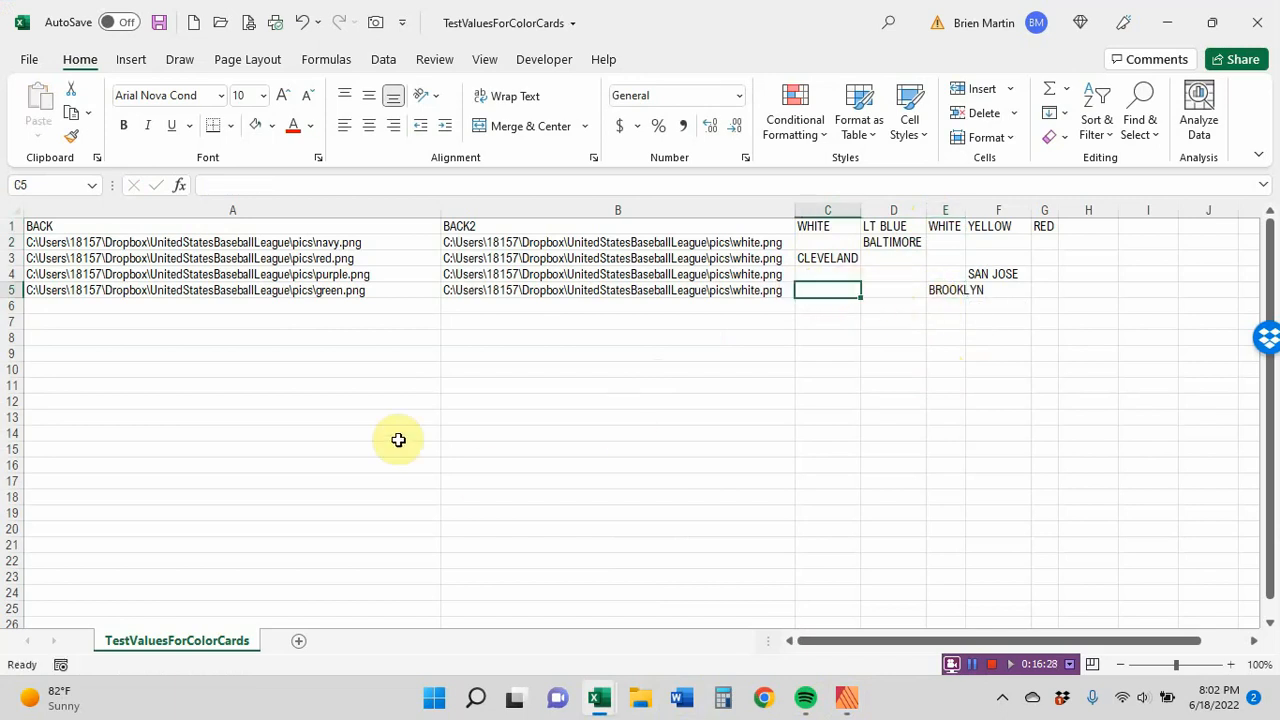
# Save the spreadsheet and switch back to Affinity Publisher
pyautogui.click(159, 23)
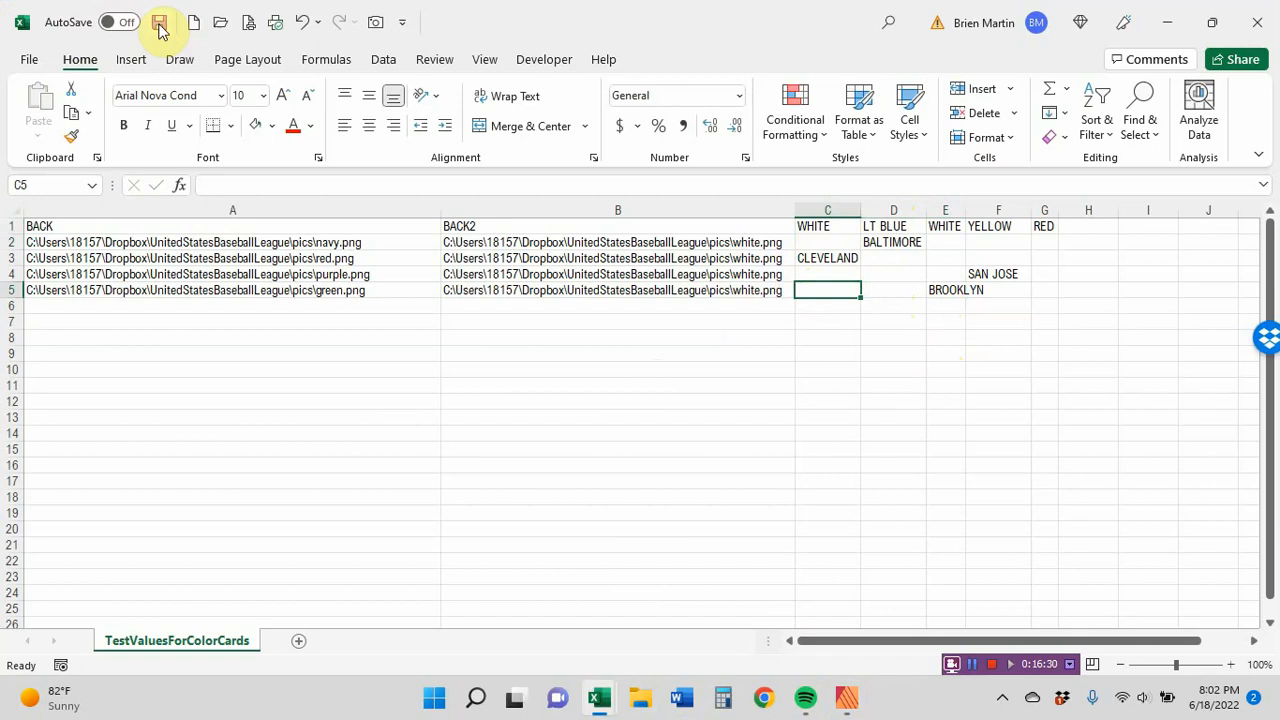
pyautogui.click(1177, 33)
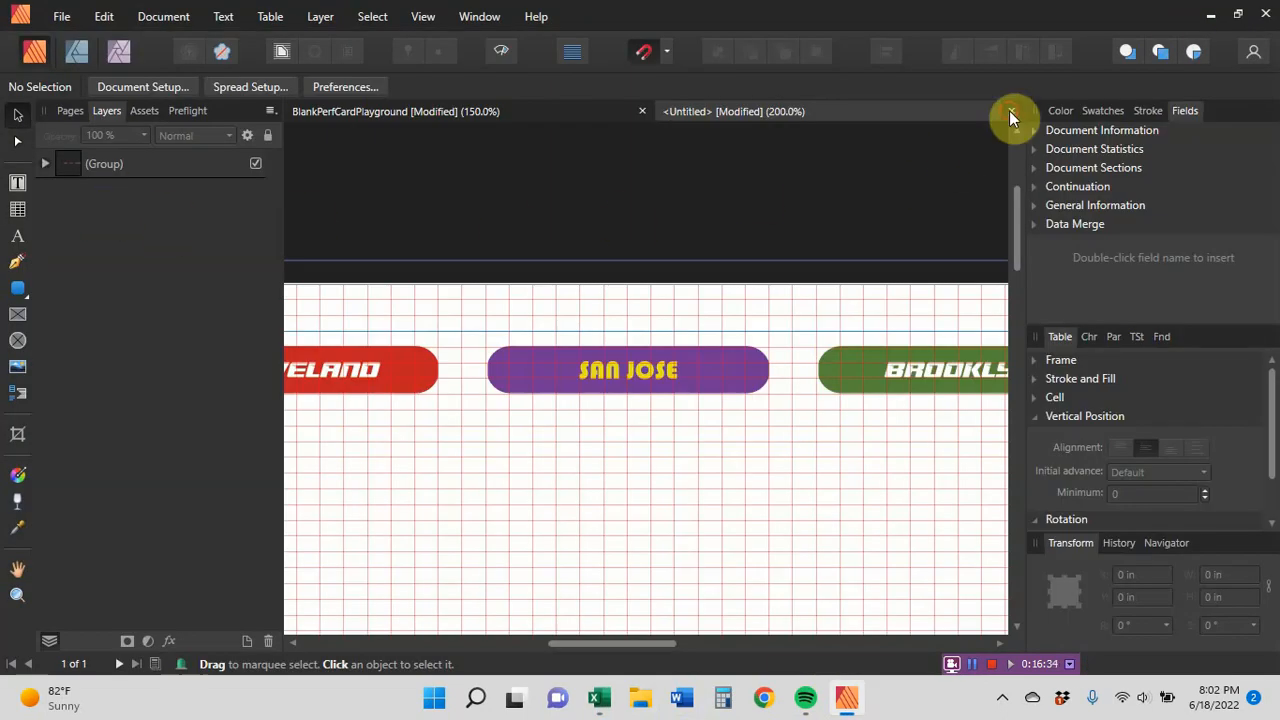
# Discard the generated card document and update the TestValuesForColorCards.csv records in the Data Merge Manager
pyautogui.click(1011, 111)
pyautogui.click(634, 357)
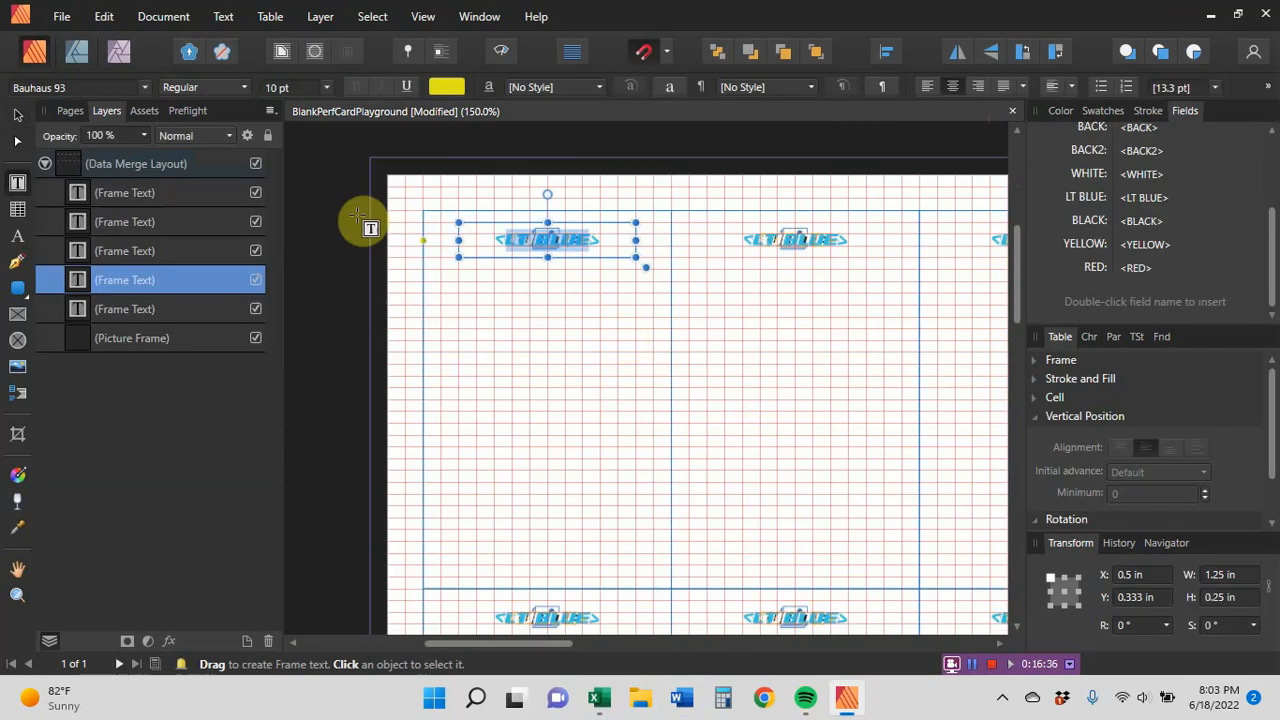
pyautogui.click(117, 249)
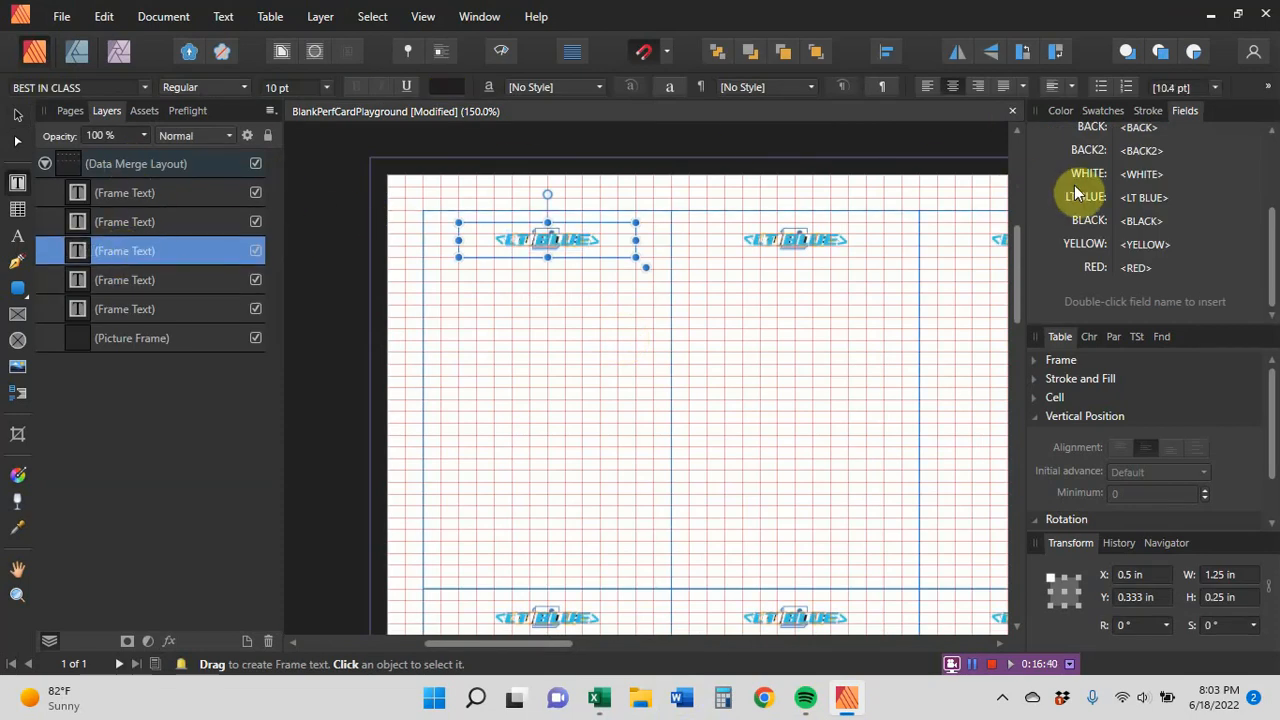
pyautogui.click(165, 16)
pyautogui.click(88, 275)
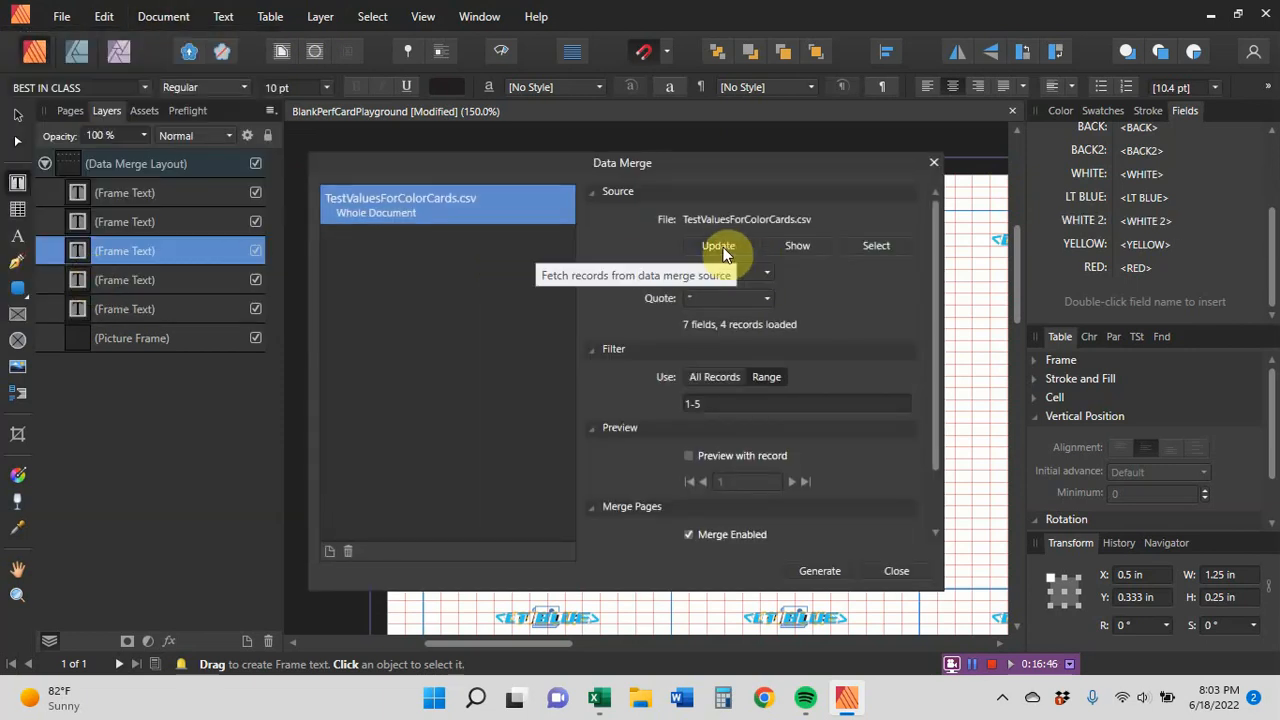
pyautogui.click(932, 163)
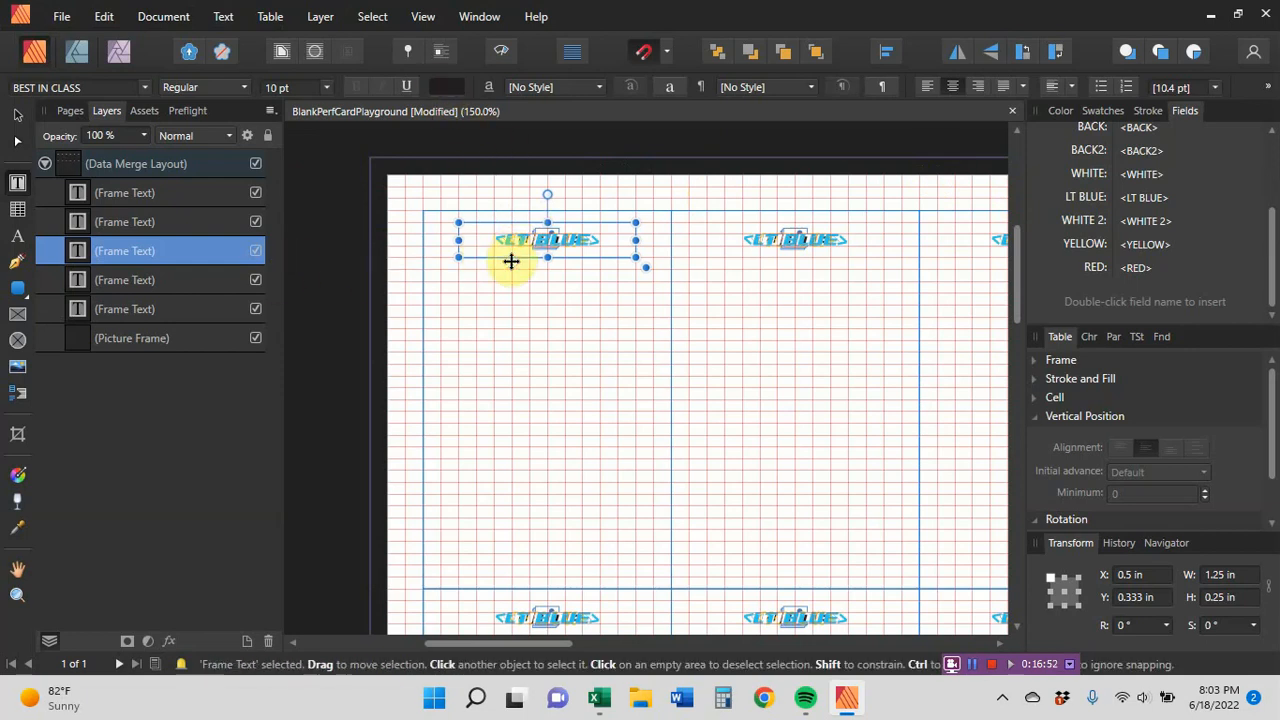
# Move the BLACK text frame out of the stack to Y 0.875 in and replace its field with WHITE 2
pyautogui.moveTo(511, 260); pyautogui.dragTo(515, 334)
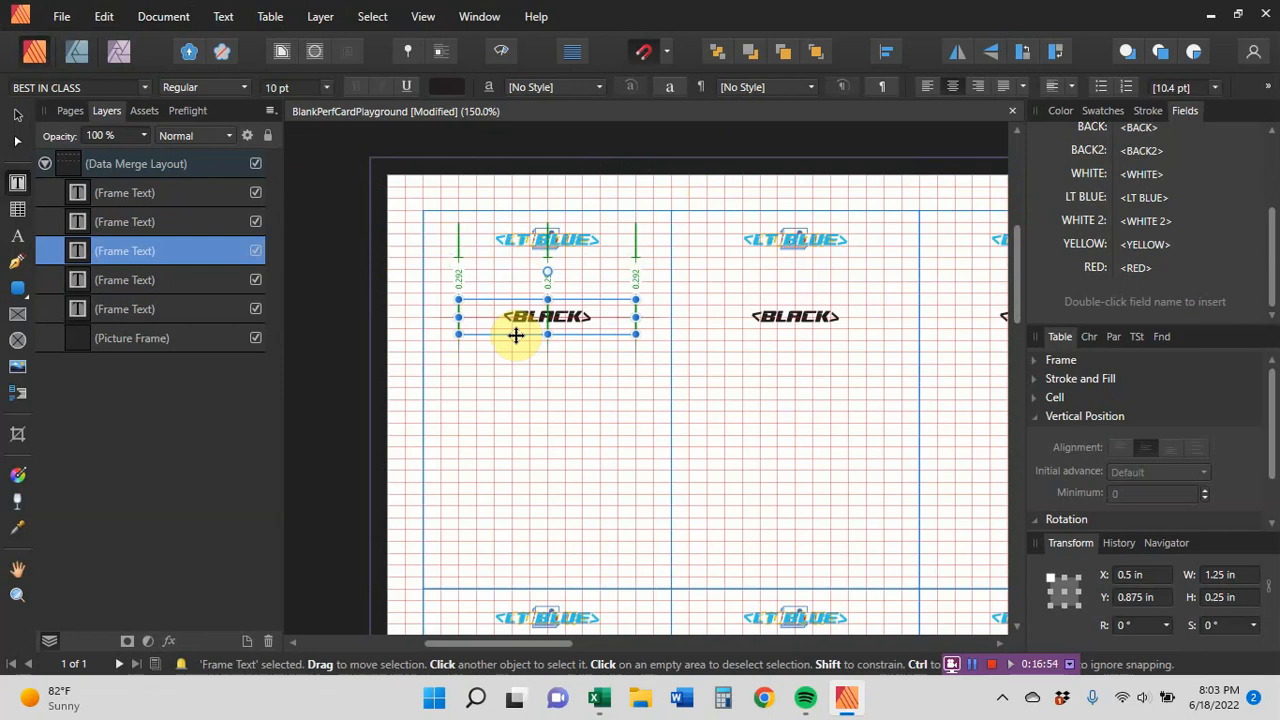
pyautogui.moveTo(593, 318); pyautogui.dragTo(491, 314)
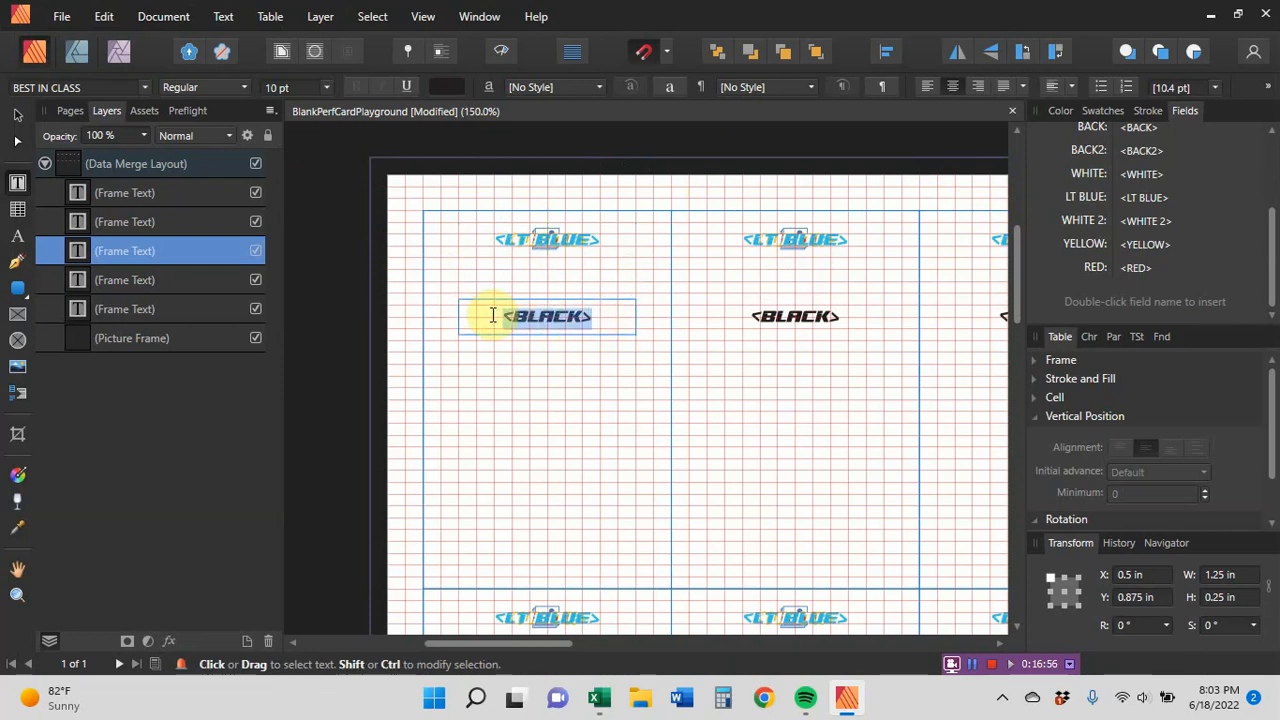
pyautogui.doubleClick(1093, 228)
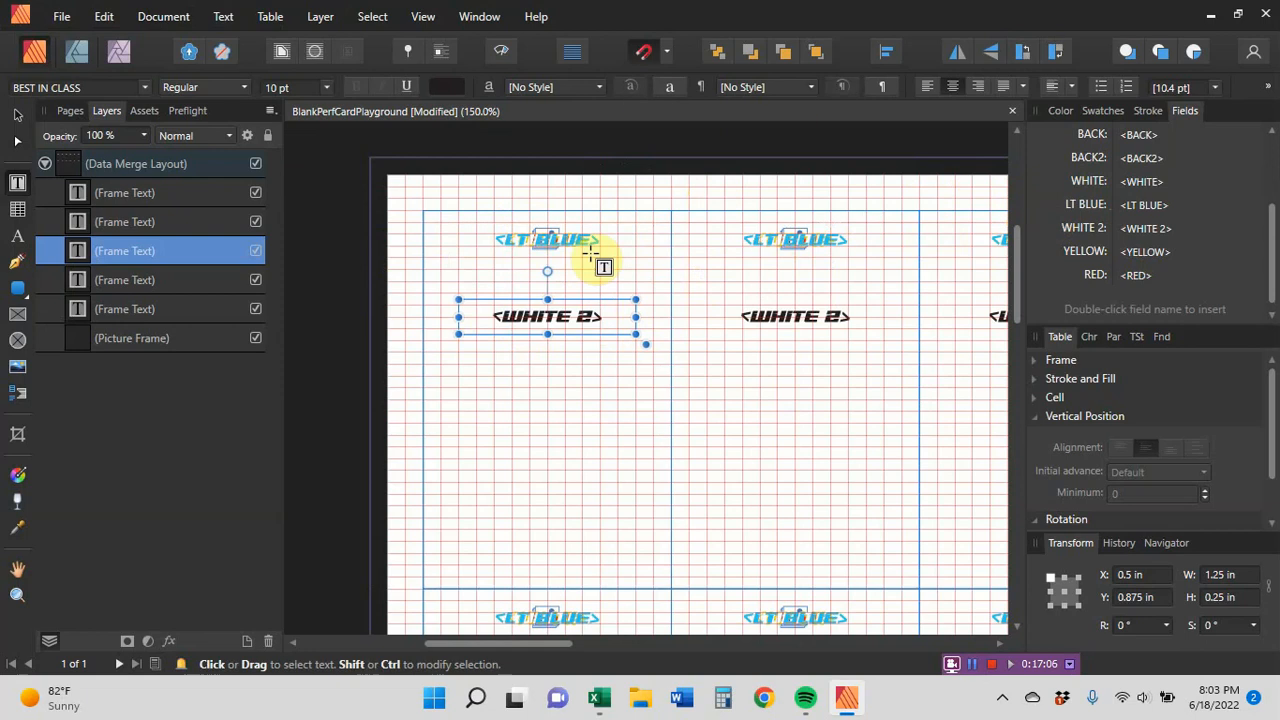
# Set the text color of the WHITE 2 field to white
pyautogui.moveTo(612, 312); pyautogui.dragTo(476, 284)
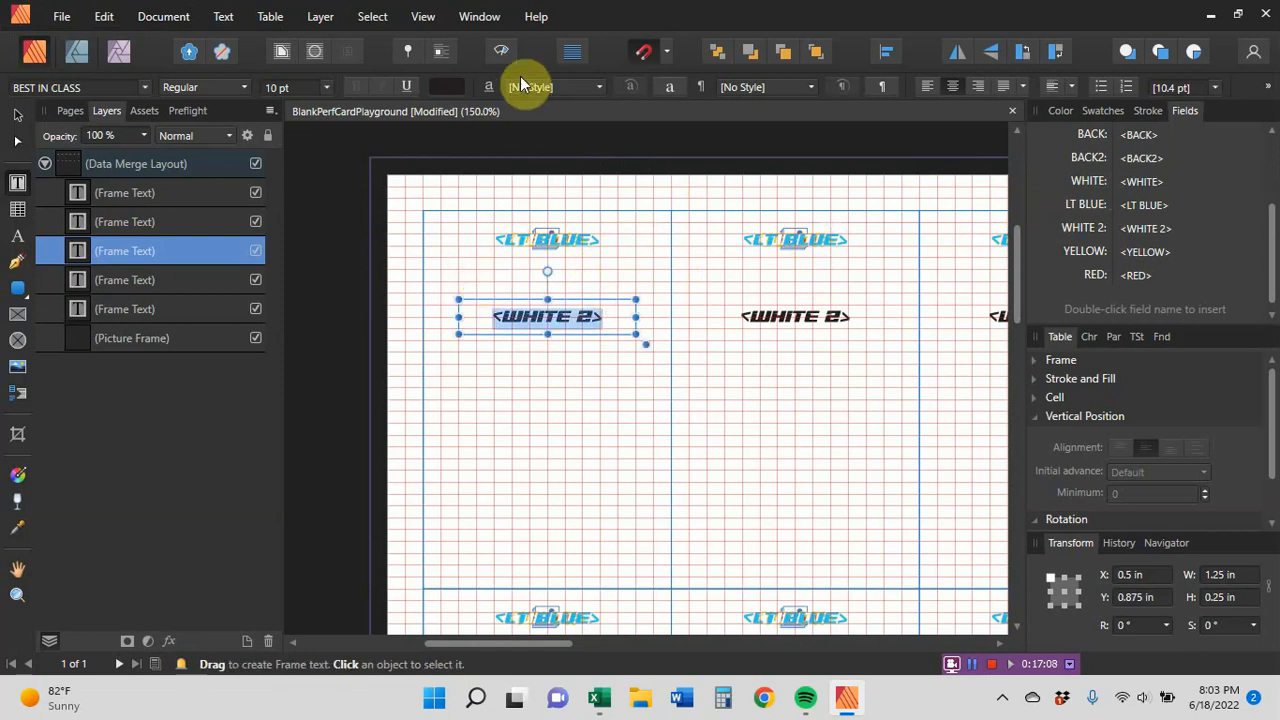
pyautogui.click(449, 88)
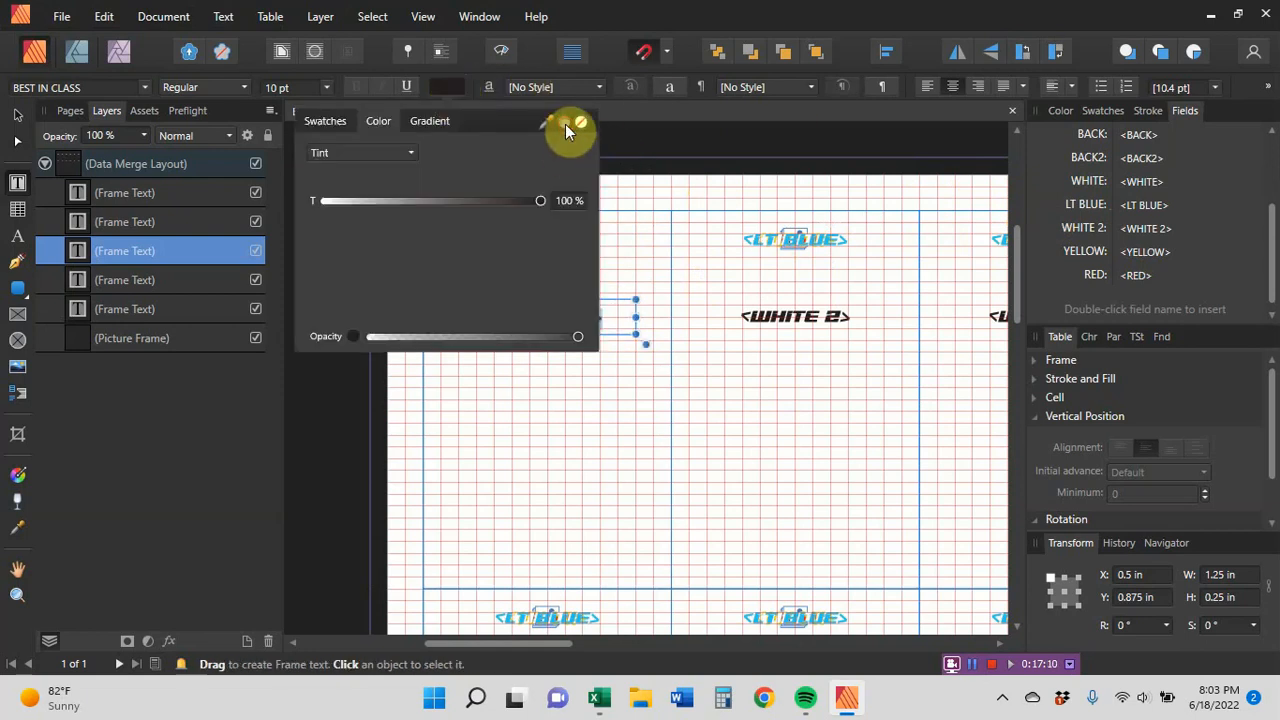
pyautogui.click(565, 123)
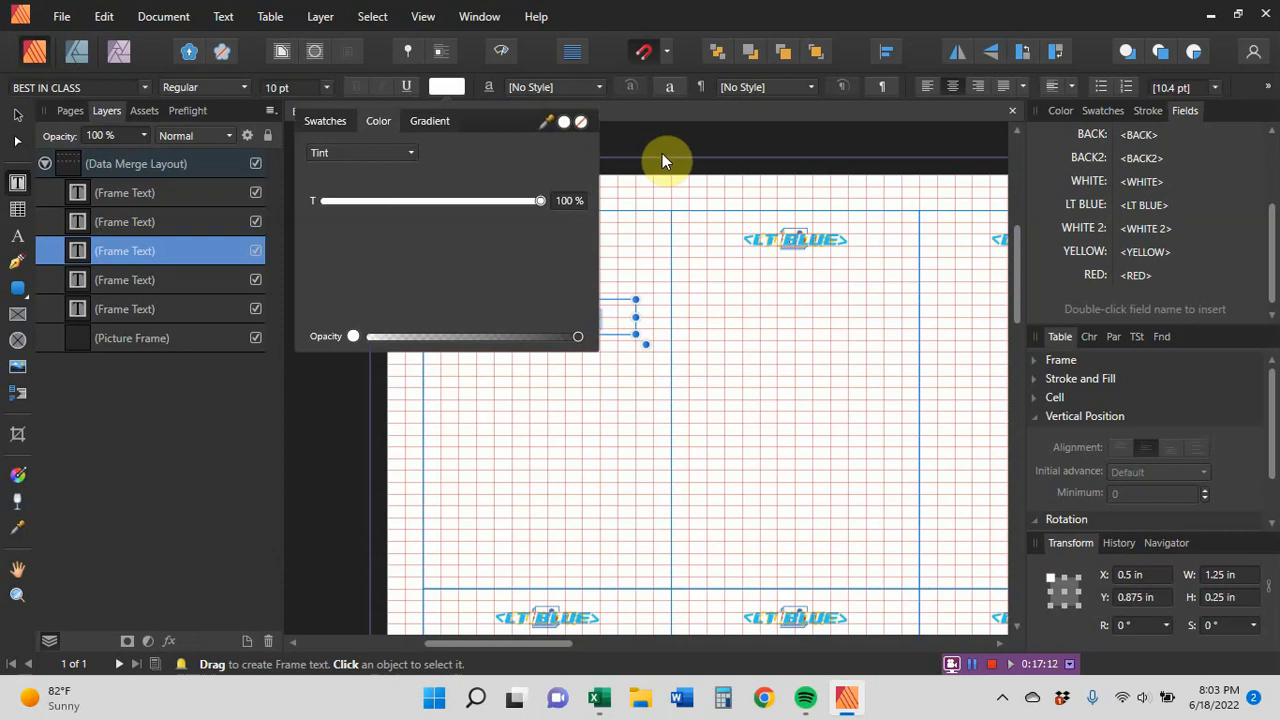
pyautogui.click(614, 320)
# Set the WHITE 2 field's font to Formula1 and move its frame back onto the stack at Y 0.333 in
pyautogui.moveTo(615, 318); pyautogui.dragTo(491, 287)
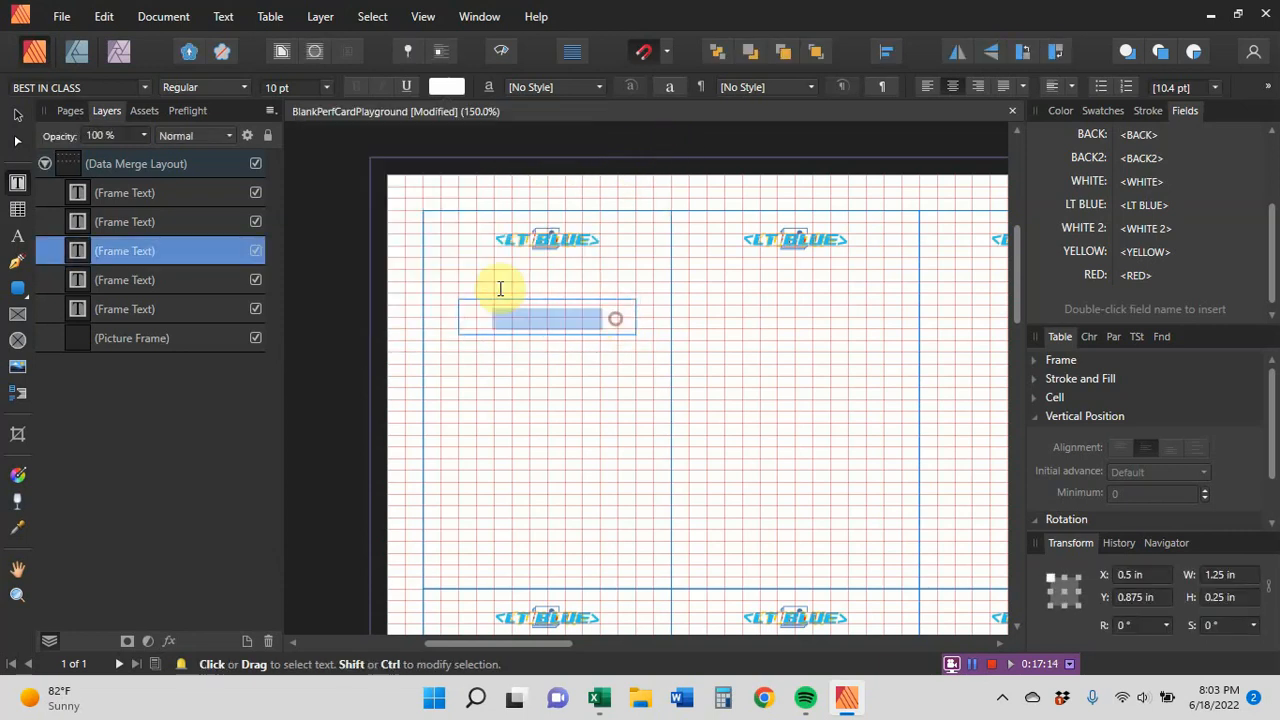
pyautogui.click(145, 88)
pyautogui.scroll(-4, 257, 286)
pyautogui.scroll(-3, 262, 290)
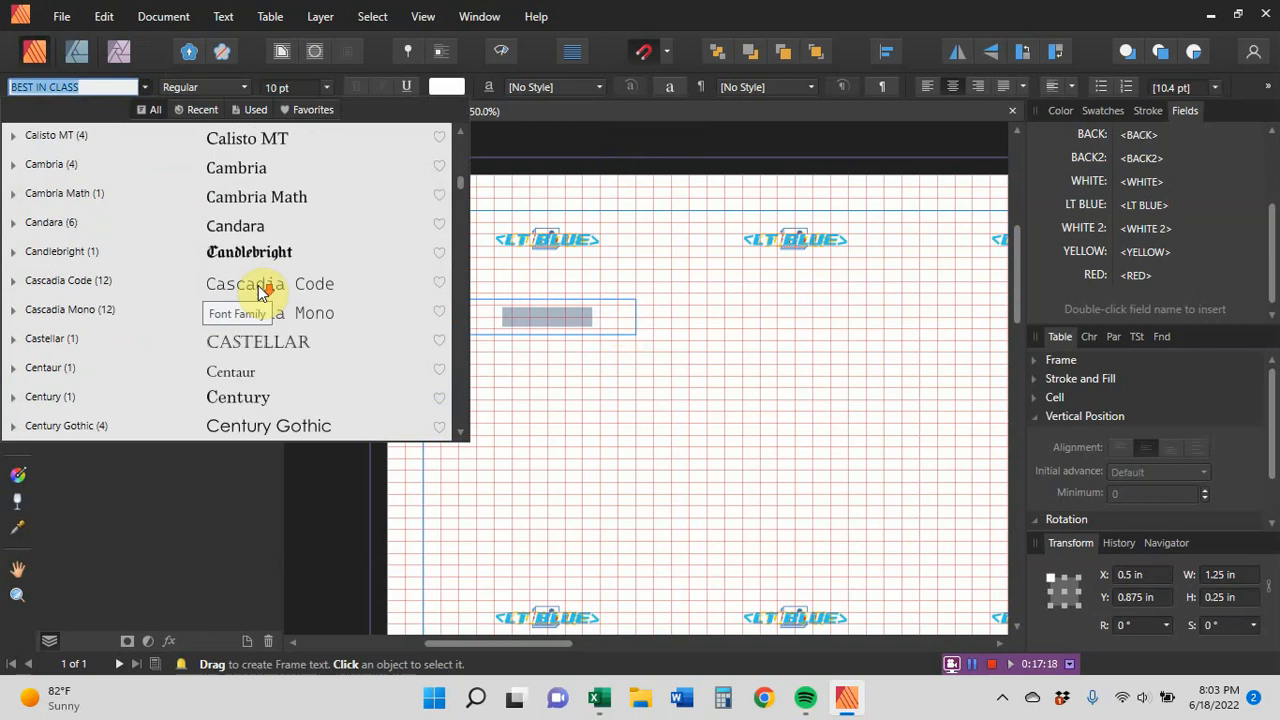
pyautogui.scroll(-7, 259, 290)
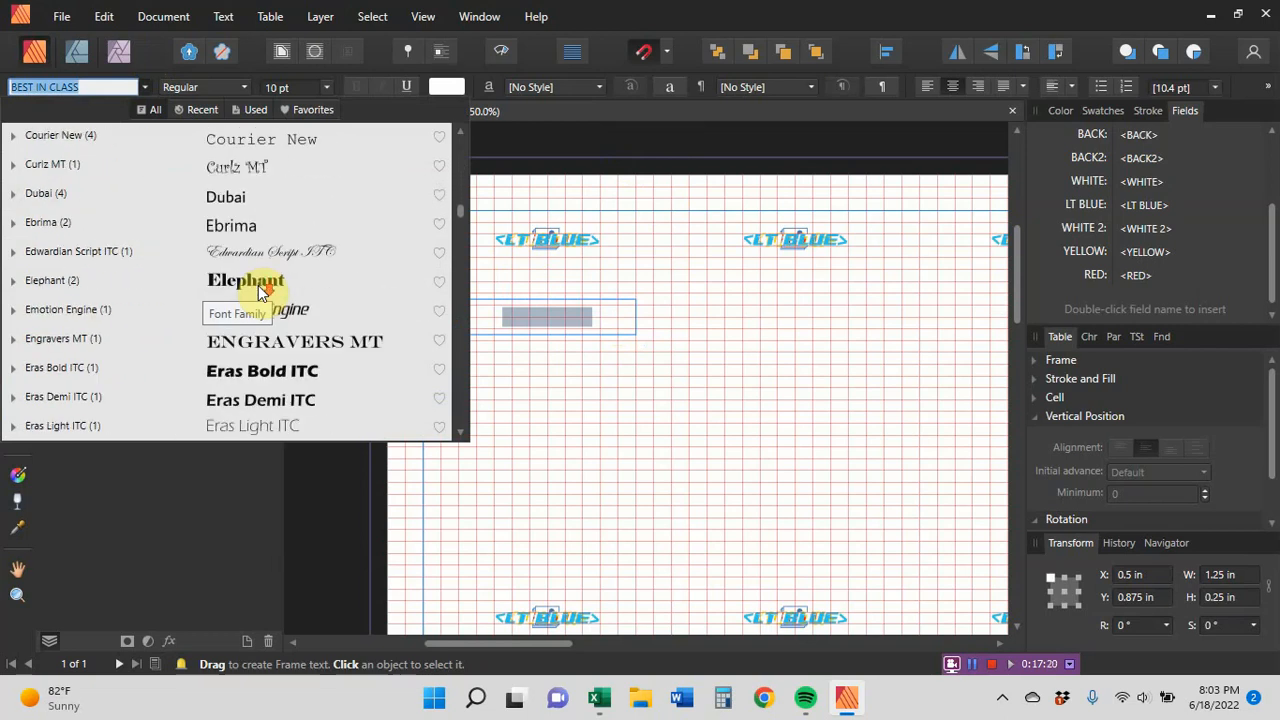
pyautogui.scroll(-2, 259, 290)
pyautogui.scroll(-1, 258, 288)
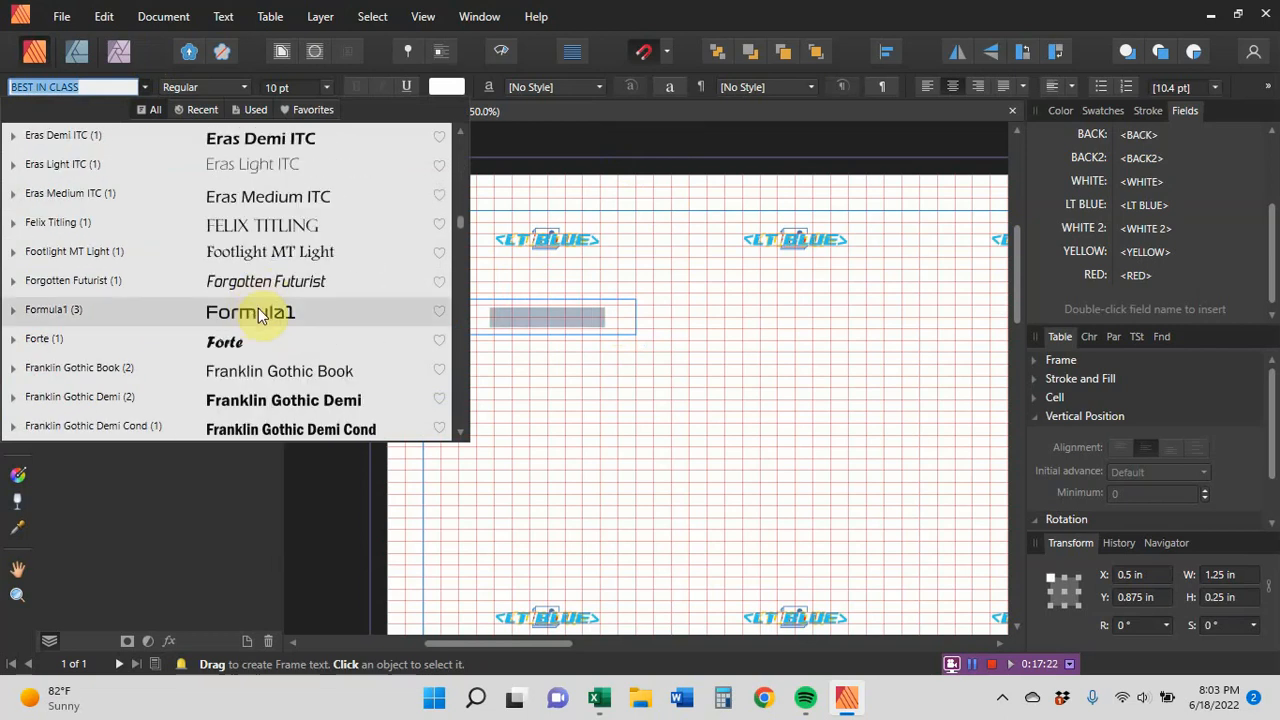
pyautogui.click(273, 311)
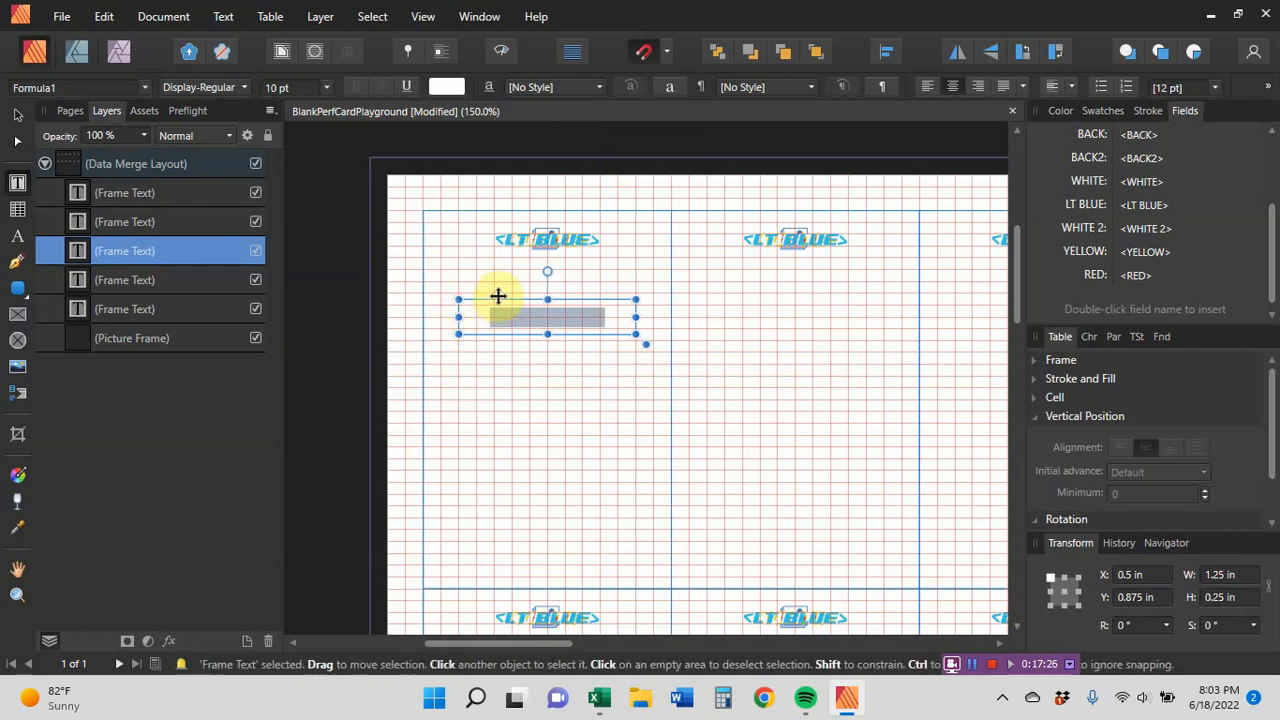
pyautogui.moveTo(498, 296); pyautogui.dragTo(501, 216)
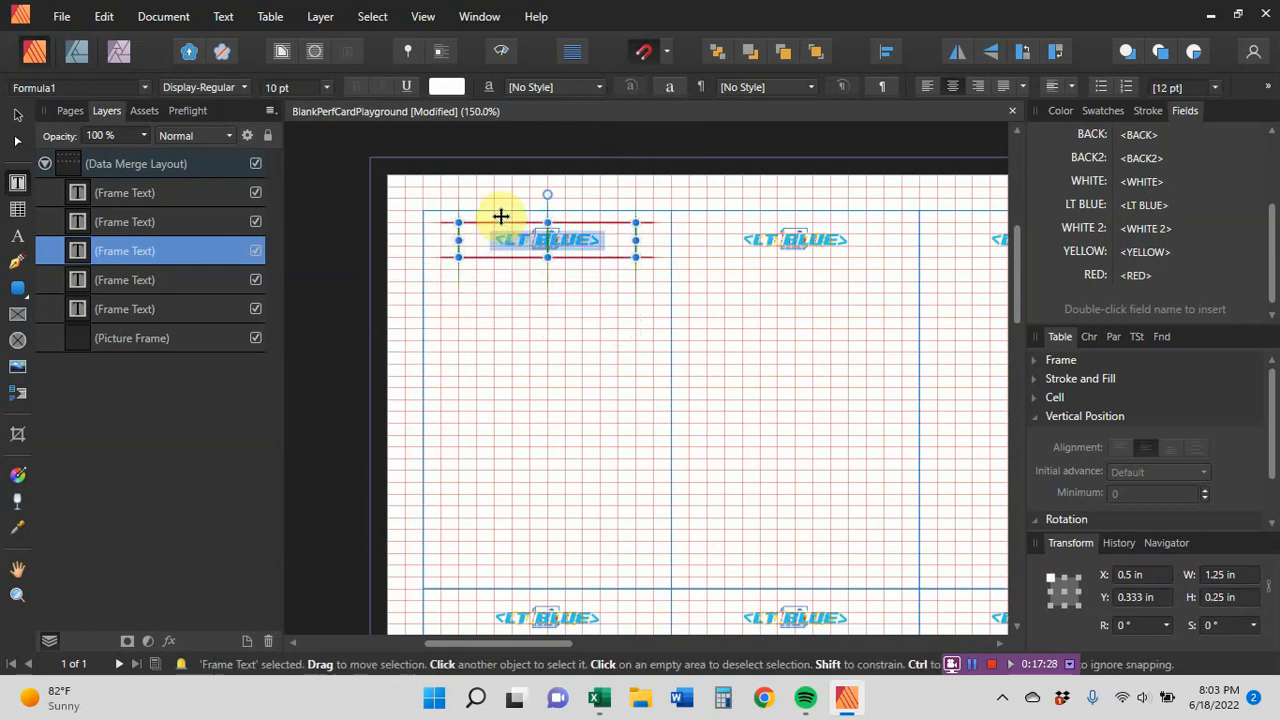
# Generate the merged cards, updating the outdated source data, and close the Data Merge Manager
pyautogui.click(165, 20)
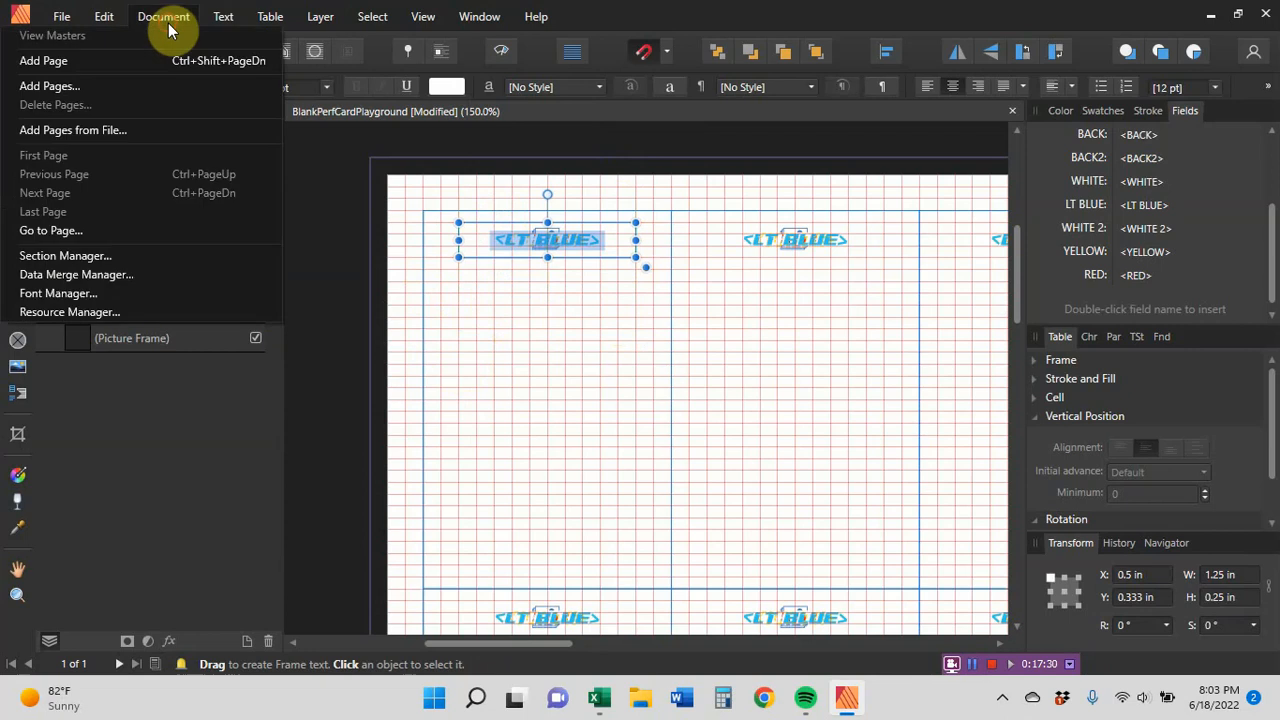
pyautogui.click(113, 271)
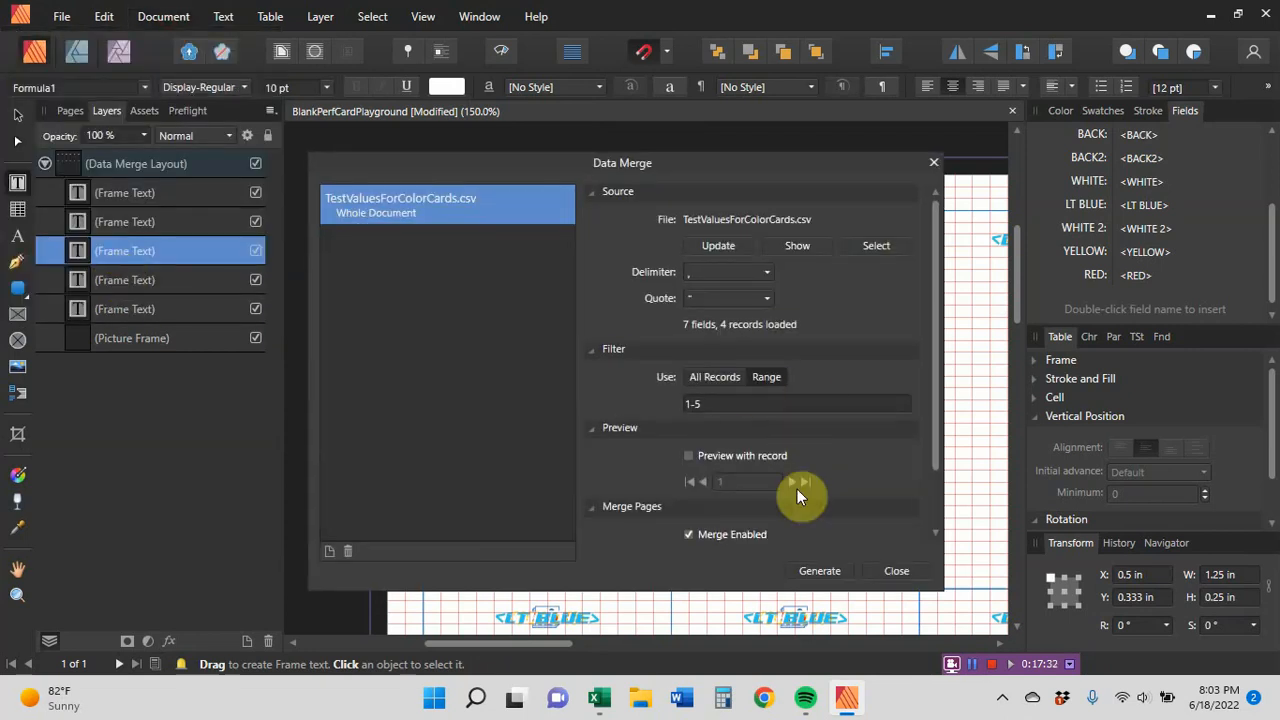
pyautogui.click(834, 568)
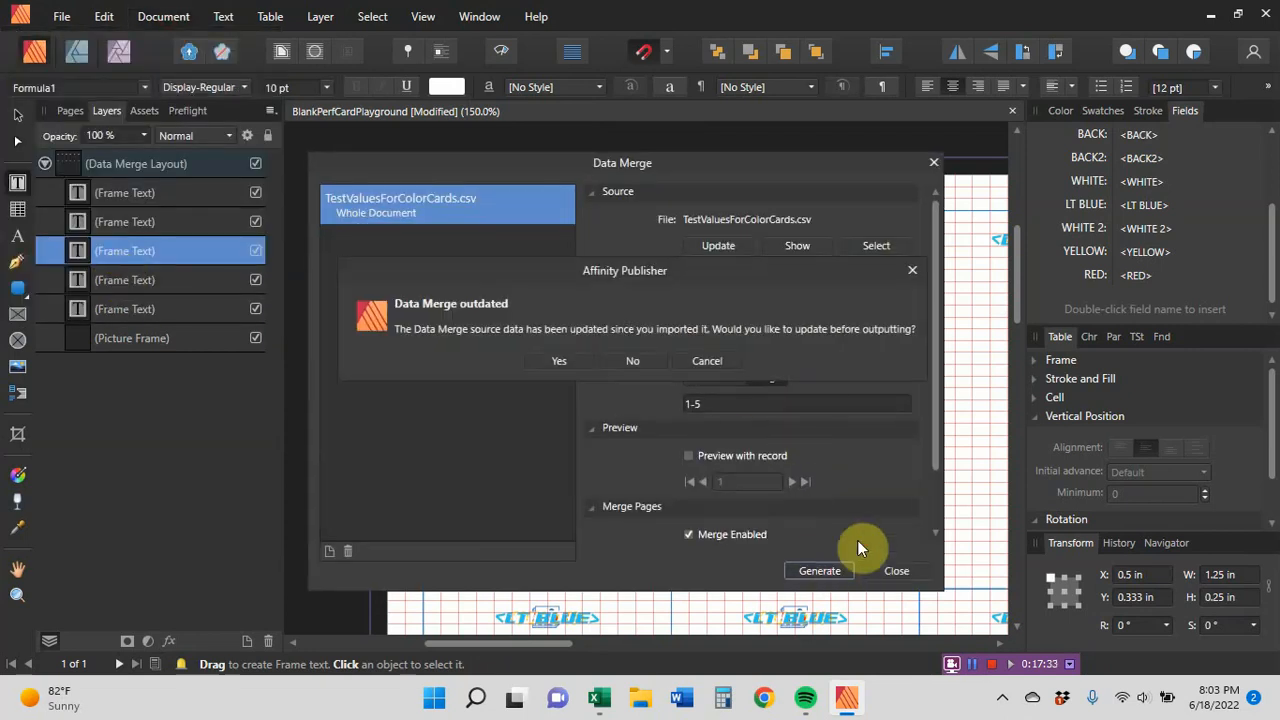
pyautogui.click(563, 358)
pyautogui.click(904, 570)
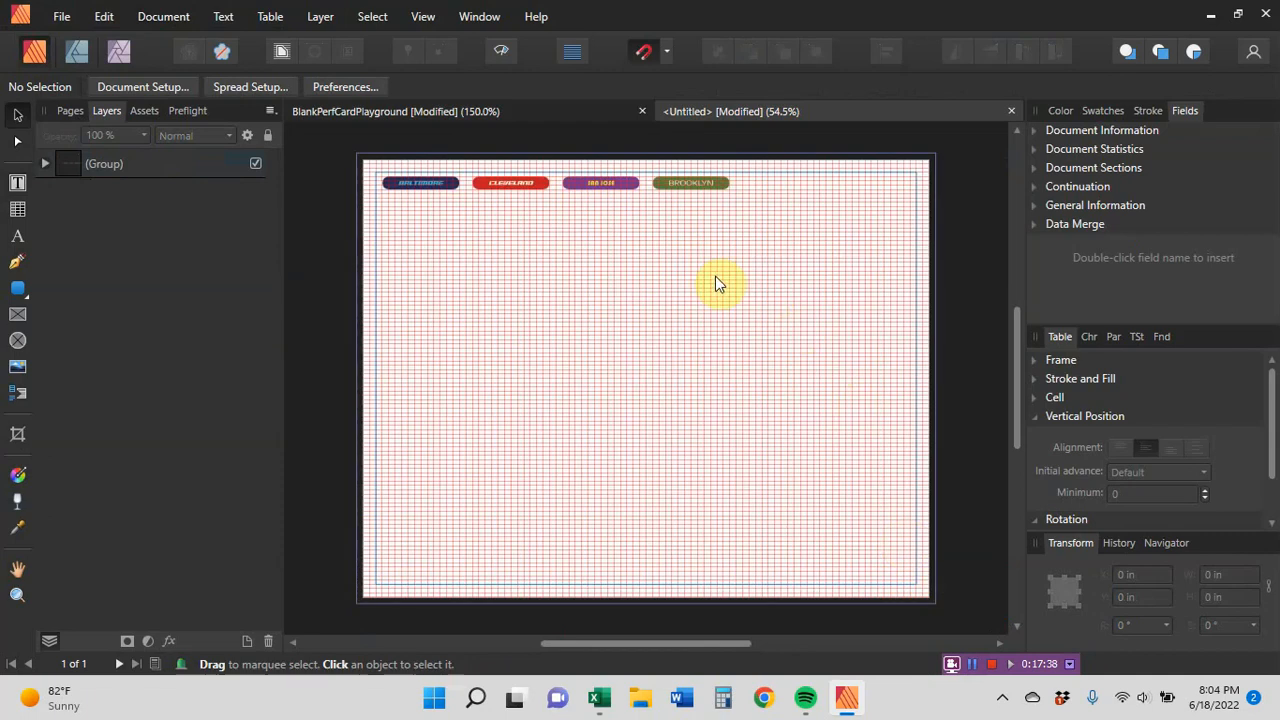
# Examine the generated cards up close, comparing the font and color of each team name from BROOKLYN back to BALTIMORE
pyautogui.scroll(5, 715, 276)
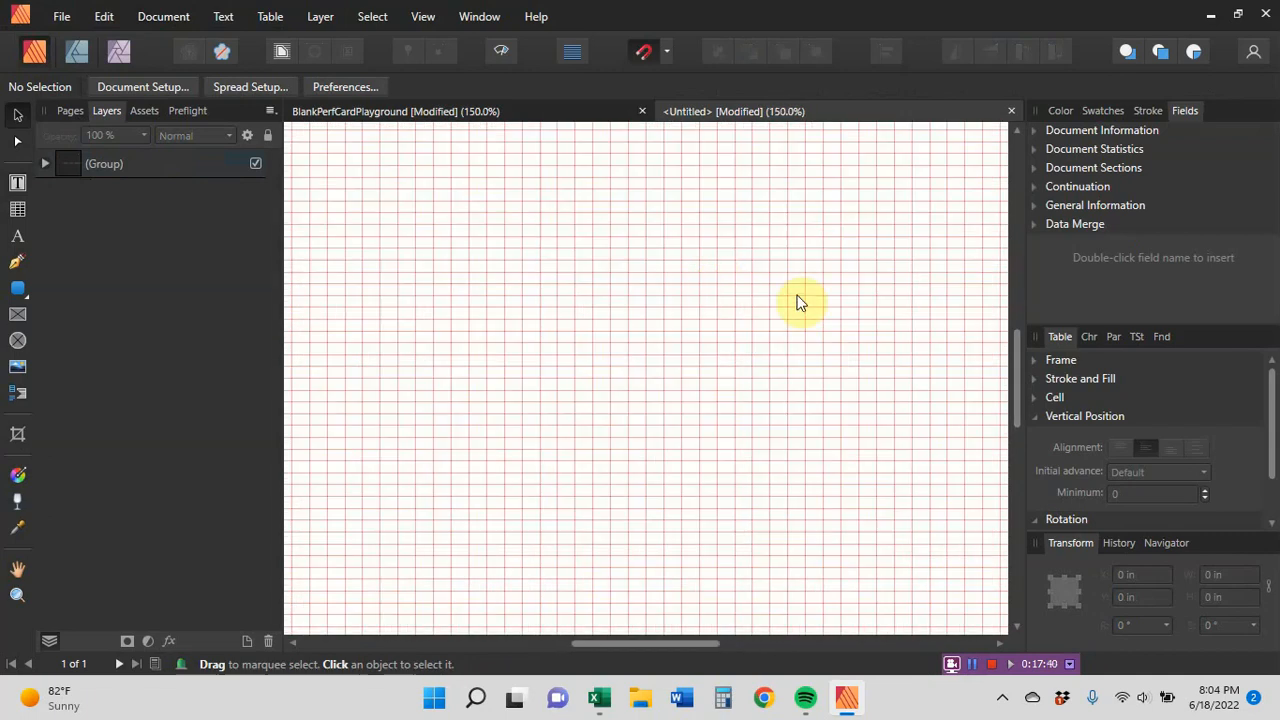
pyautogui.moveTo(1014, 350); pyautogui.dragTo(1023, 233)
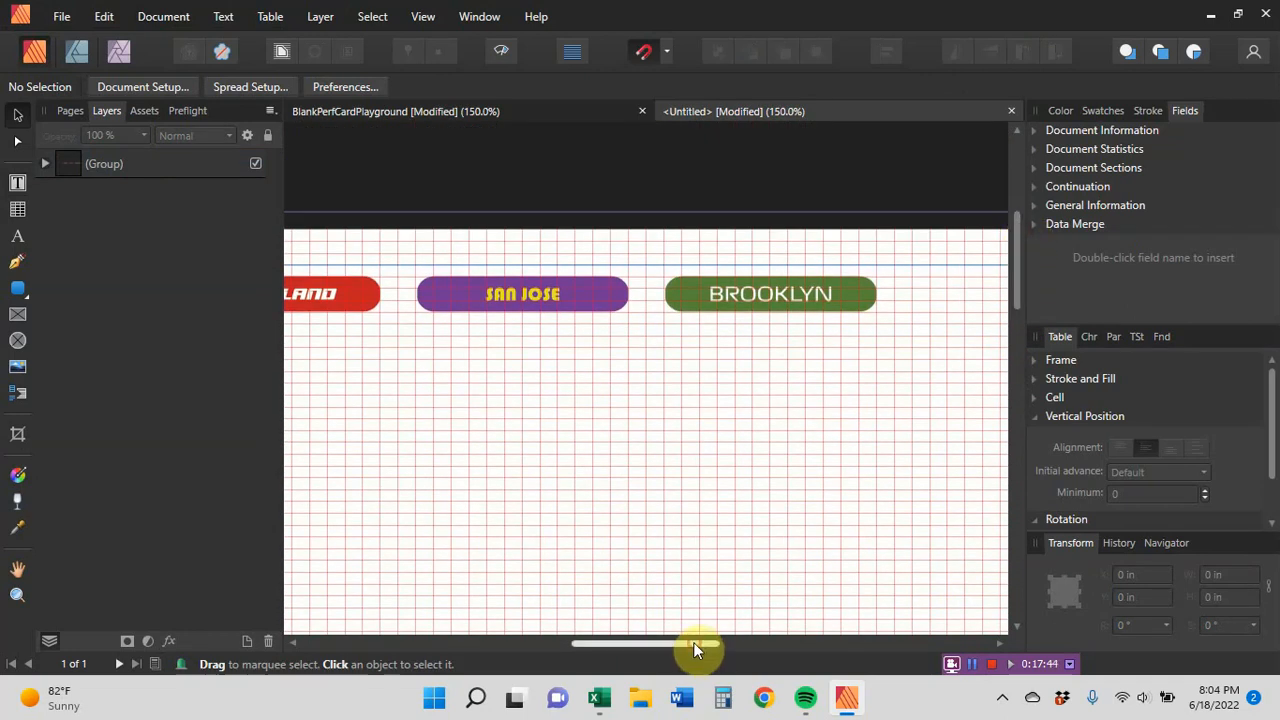
pyautogui.moveTo(693, 643); pyautogui.dragTo(586, 628)
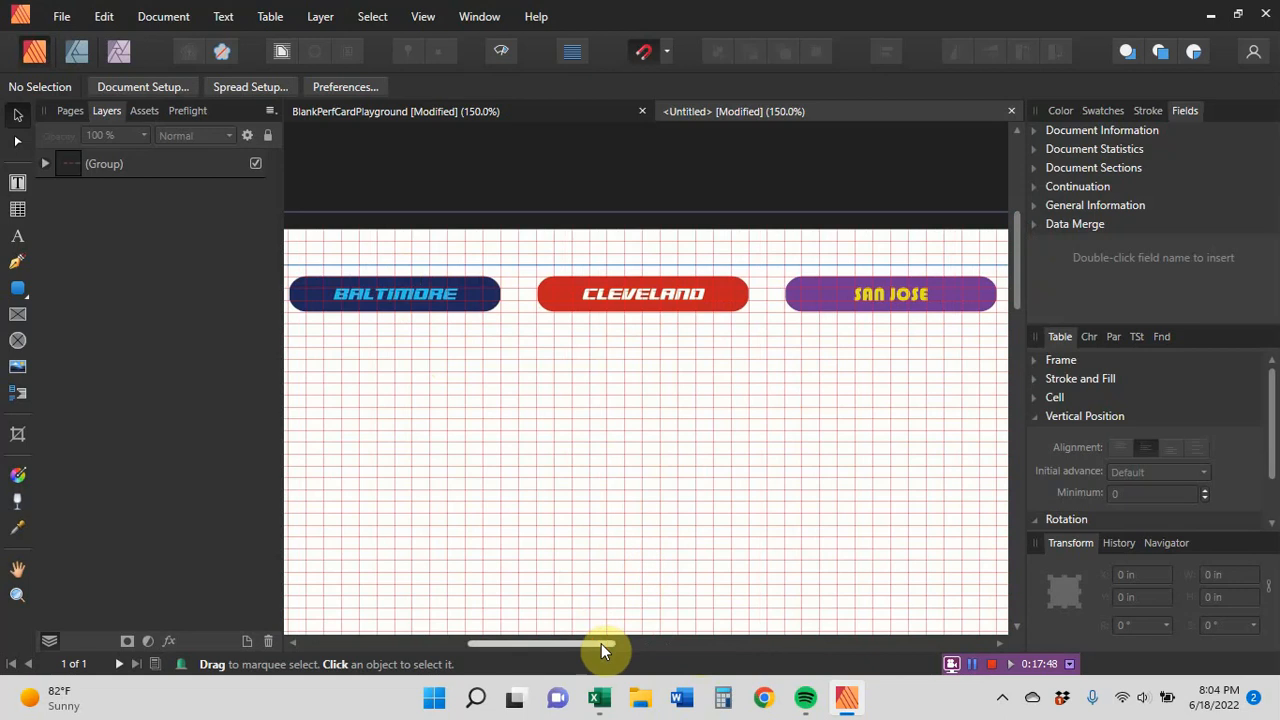
pyautogui.moveTo(601, 643); pyautogui.dragTo(708, 645)
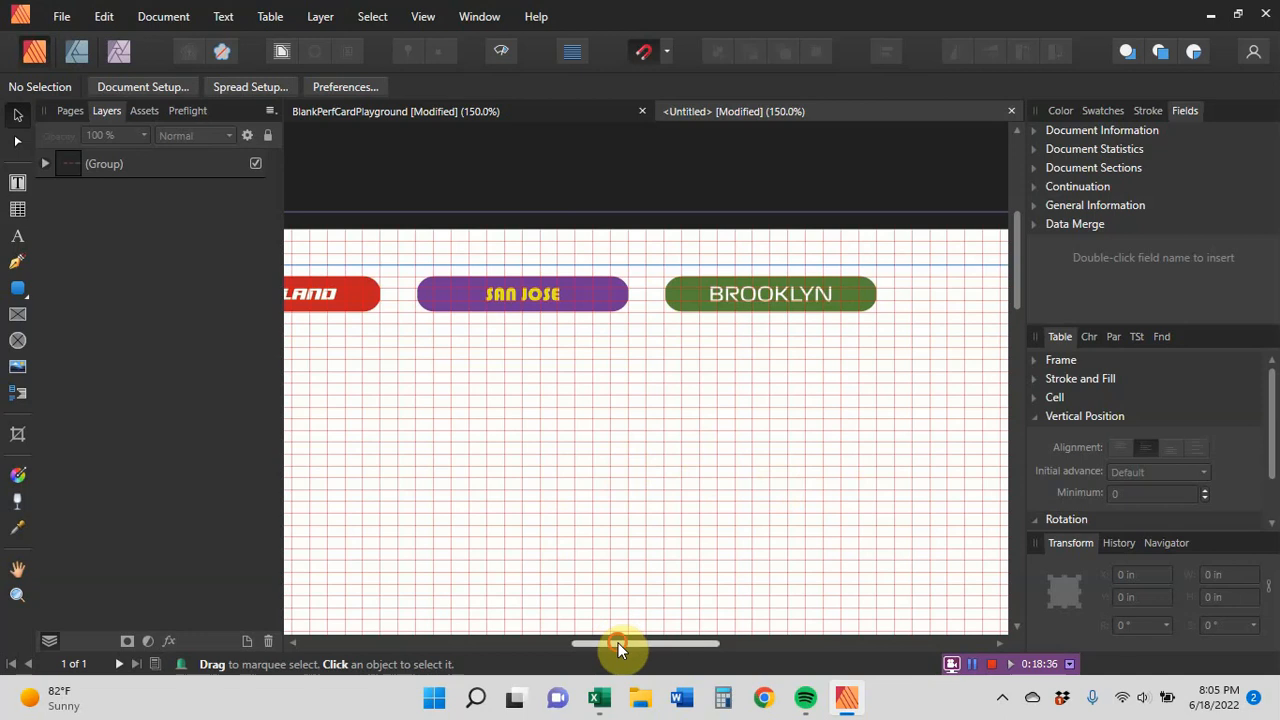
pyautogui.moveTo(618, 643); pyautogui.dragTo(477, 629)
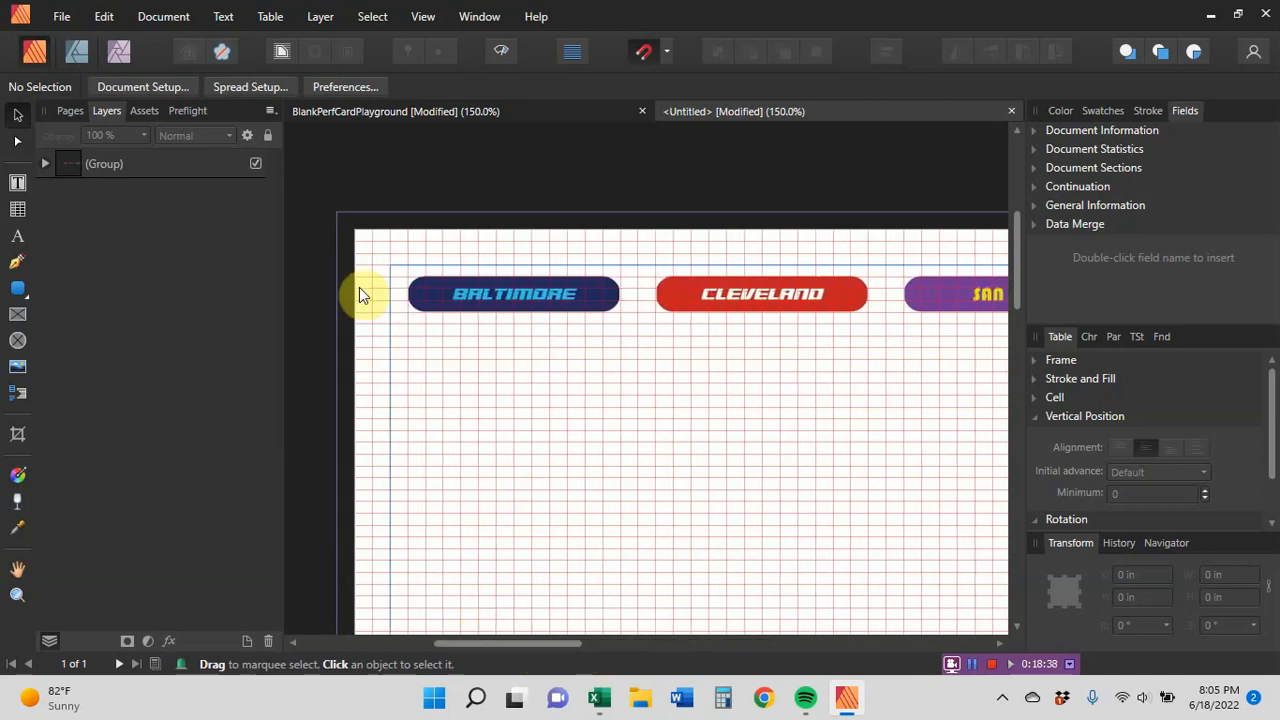
# Draw a one-column, three-row table about 1.5 by 0.67 in below the BALTIMORE card and choose BEST IN CLASS as its cells' font
pyautogui.click(19, 211)
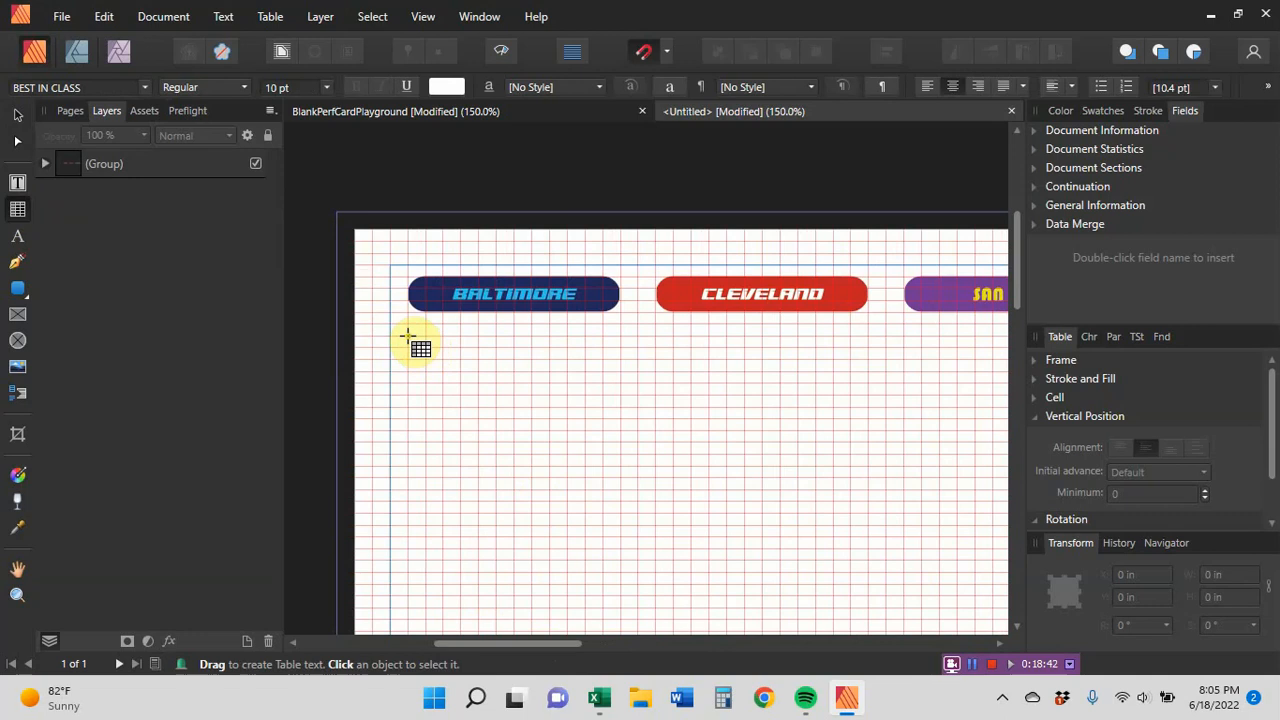
pyautogui.moveTo(408, 337); pyautogui.dragTo(623, 429)
pyautogui.moveTo(437, 348); pyautogui.dragTo(574, 420)
pyautogui.click(129, 89)
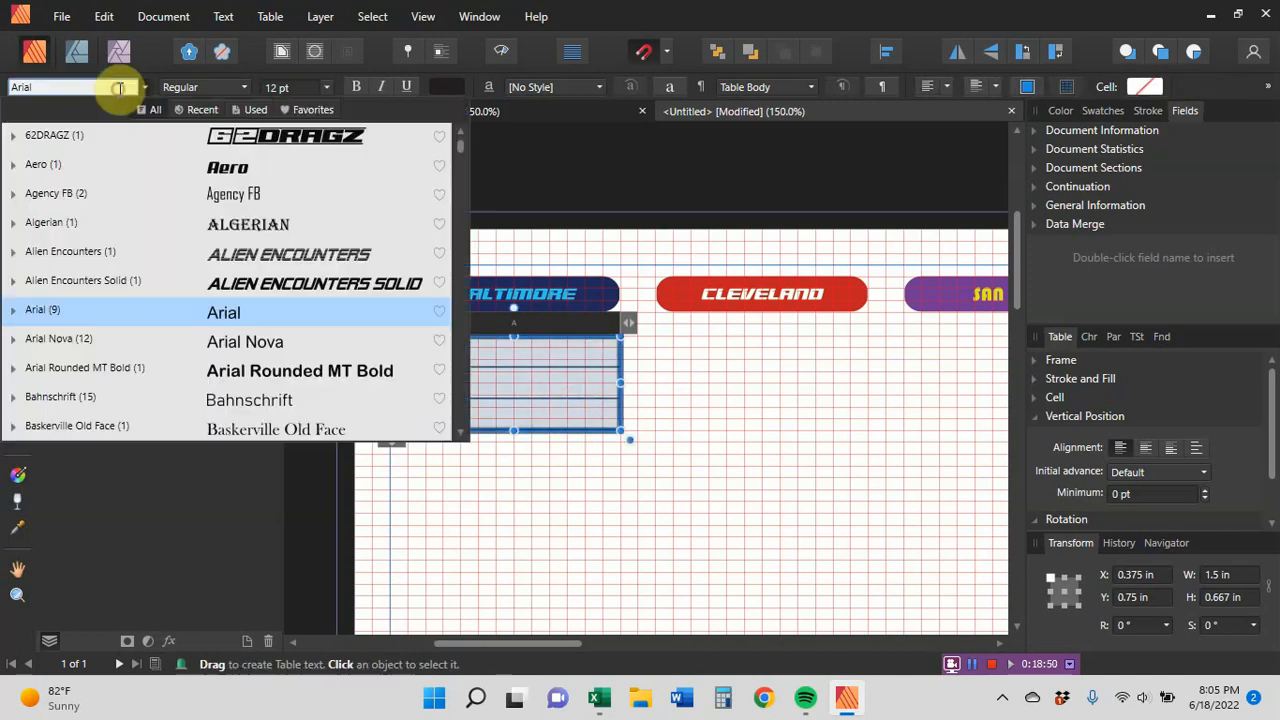
pyautogui.write('best')
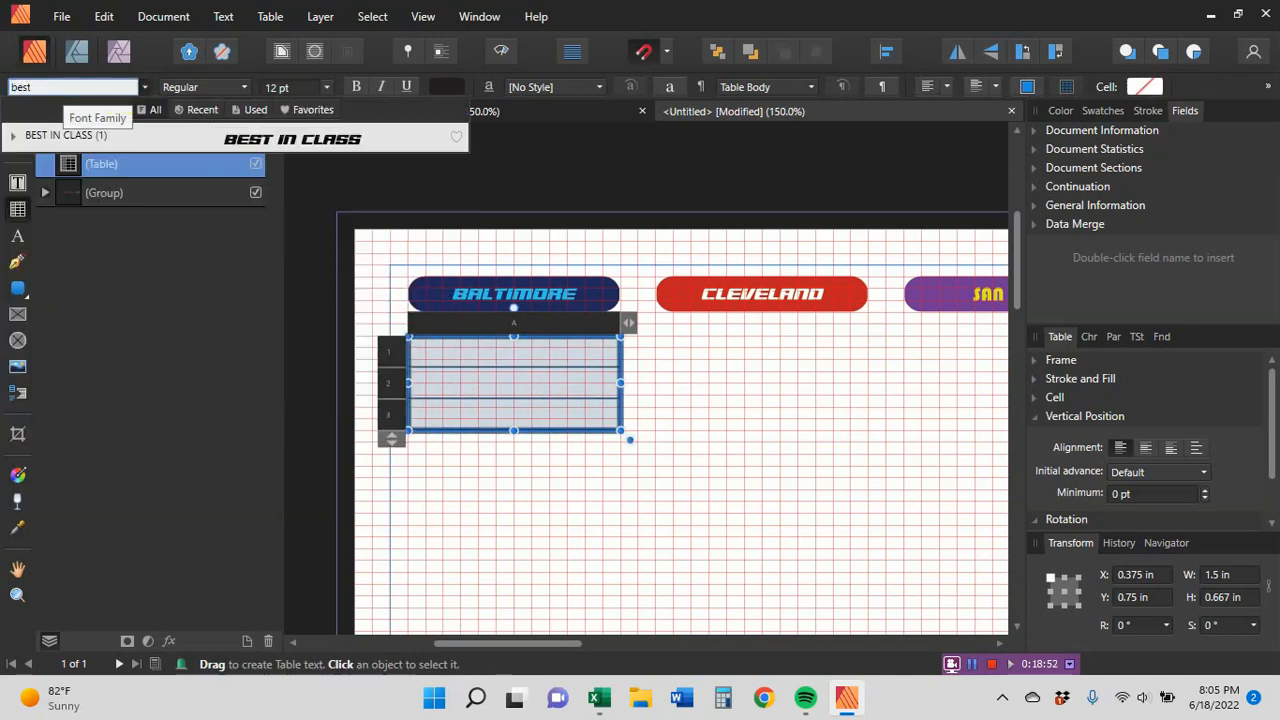
pyautogui.click(218, 135)
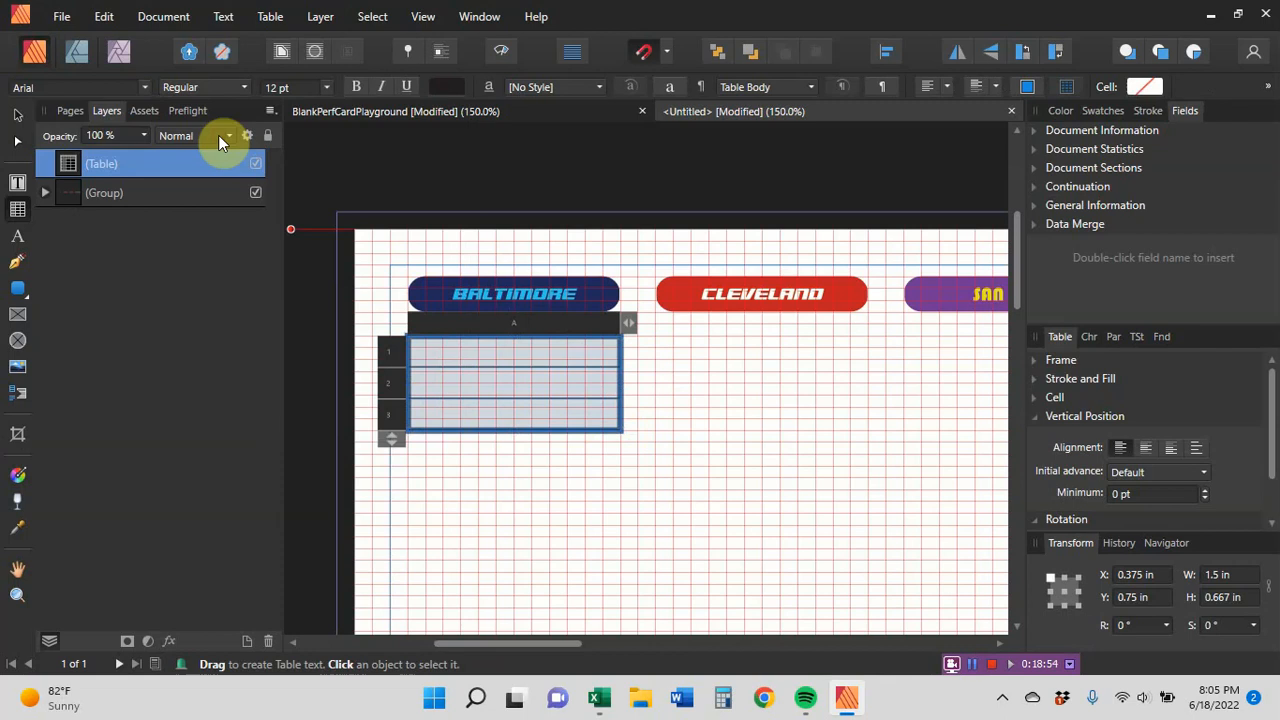
# Duplicate the table in place and try to set the font of the upper copy's cells to Bauhaus 93
pyautogui.rightClick(99, 167)
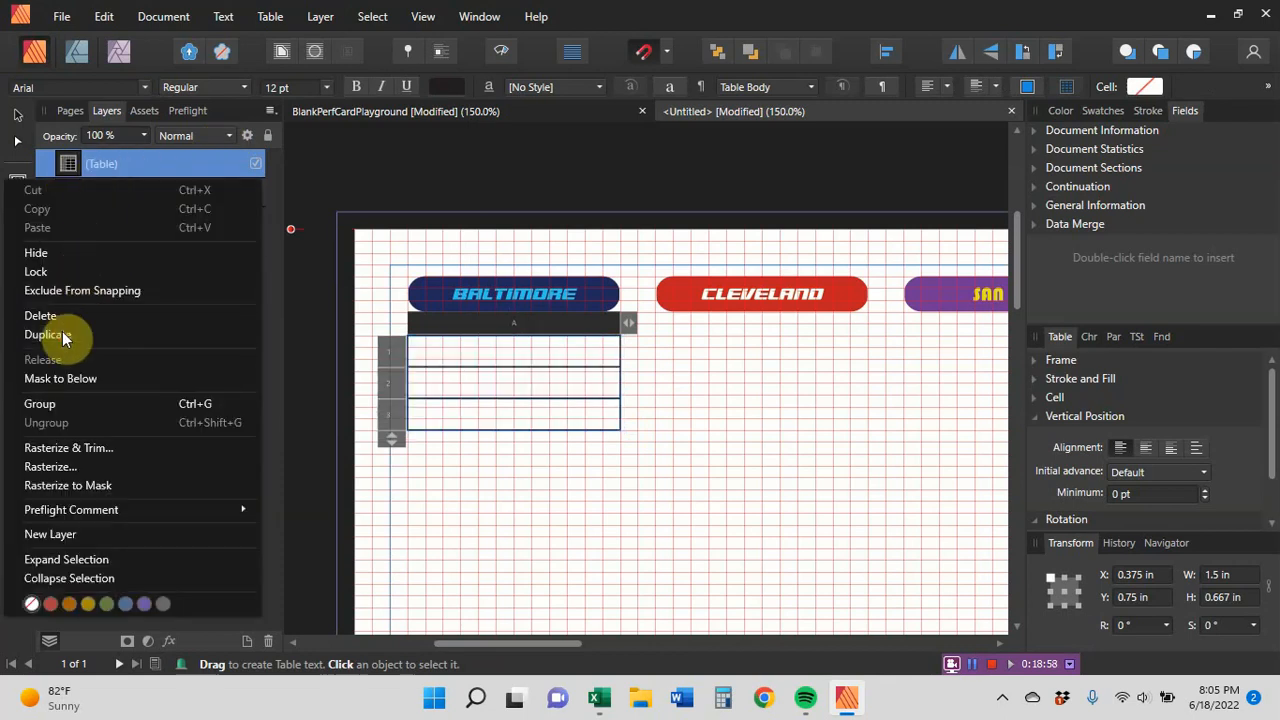
pyautogui.click(62, 334)
pyautogui.click(112, 192)
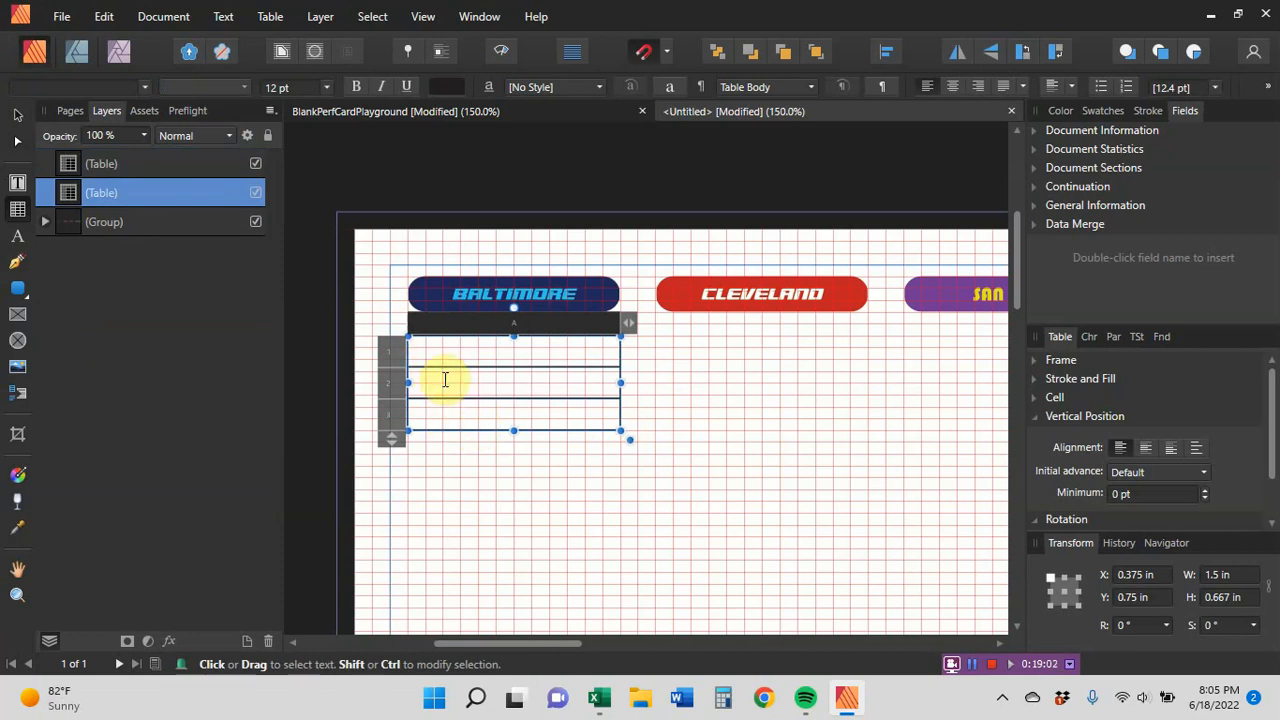
pyautogui.moveTo(428, 354); pyautogui.dragTo(591, 429)
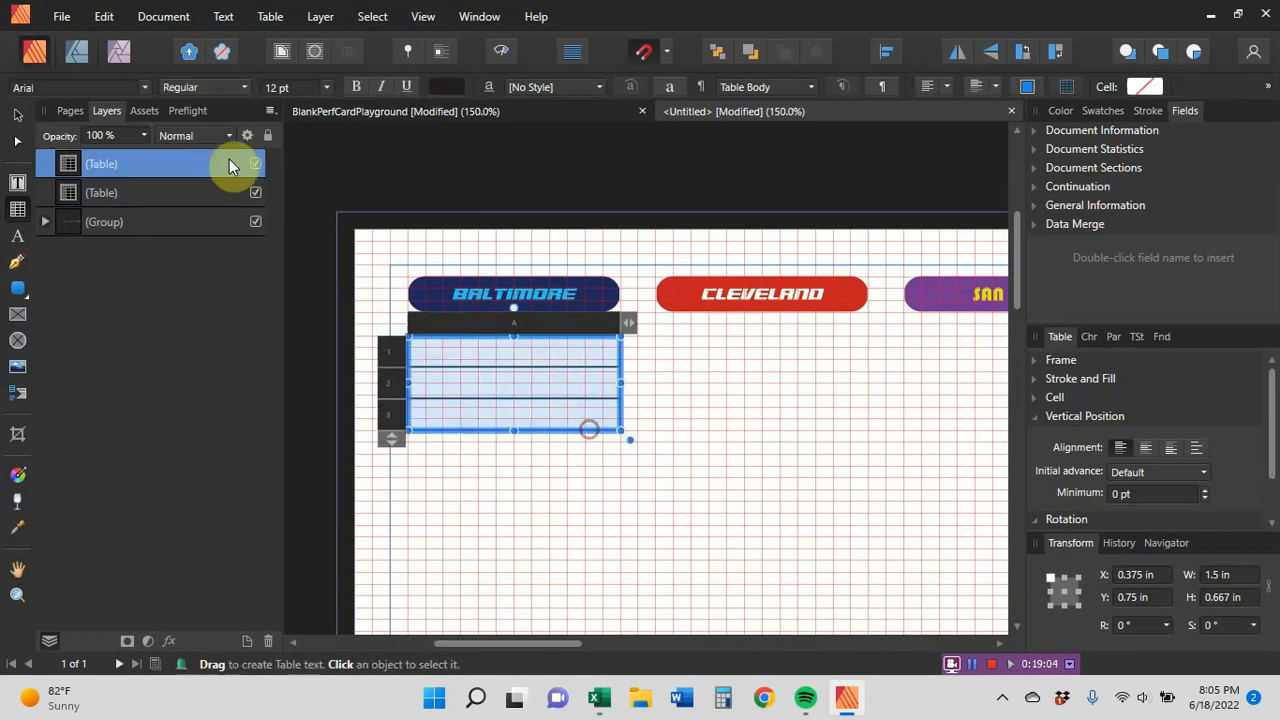
pyautogui.click(81, 89)
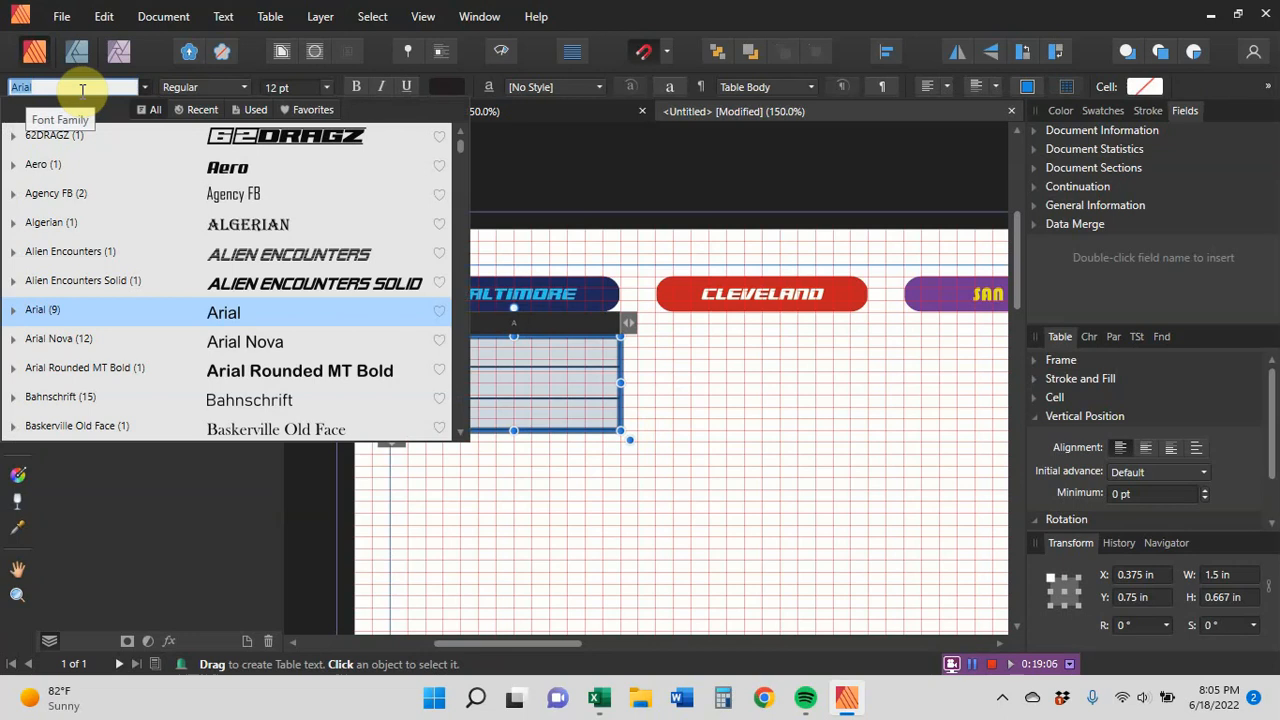
pyautogui.write('bau')
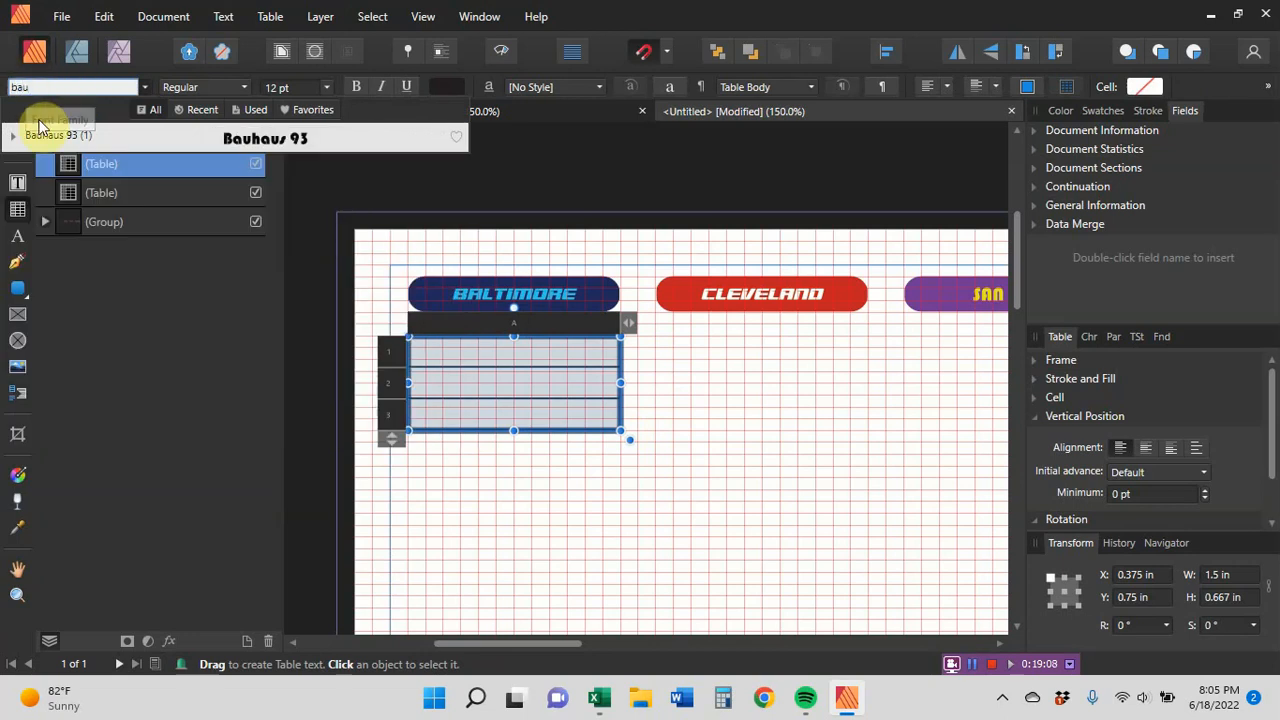
pyautogui.press('Escape')
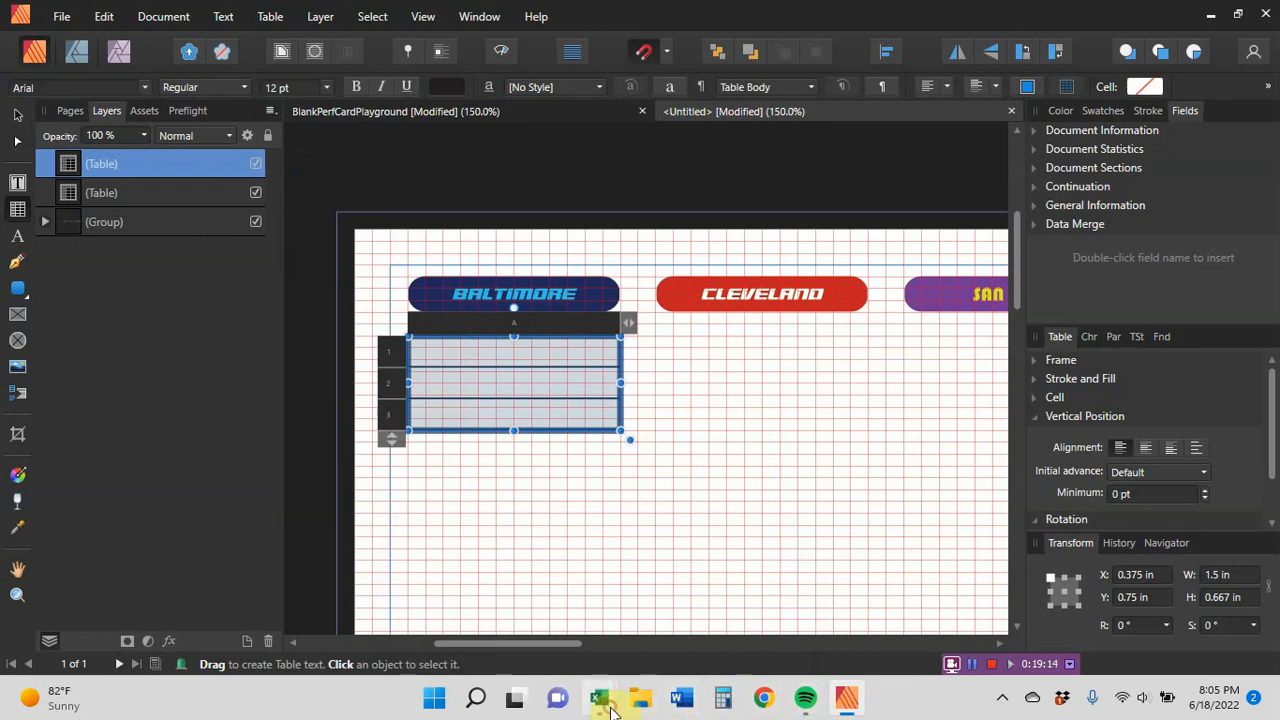
# Switch to the TestValuesForColorCards workbook in Excel and examine its color columns and the empty columns beyond them
pyautogui.moveTo(600, 697)
pyautogui.click(641, 617)
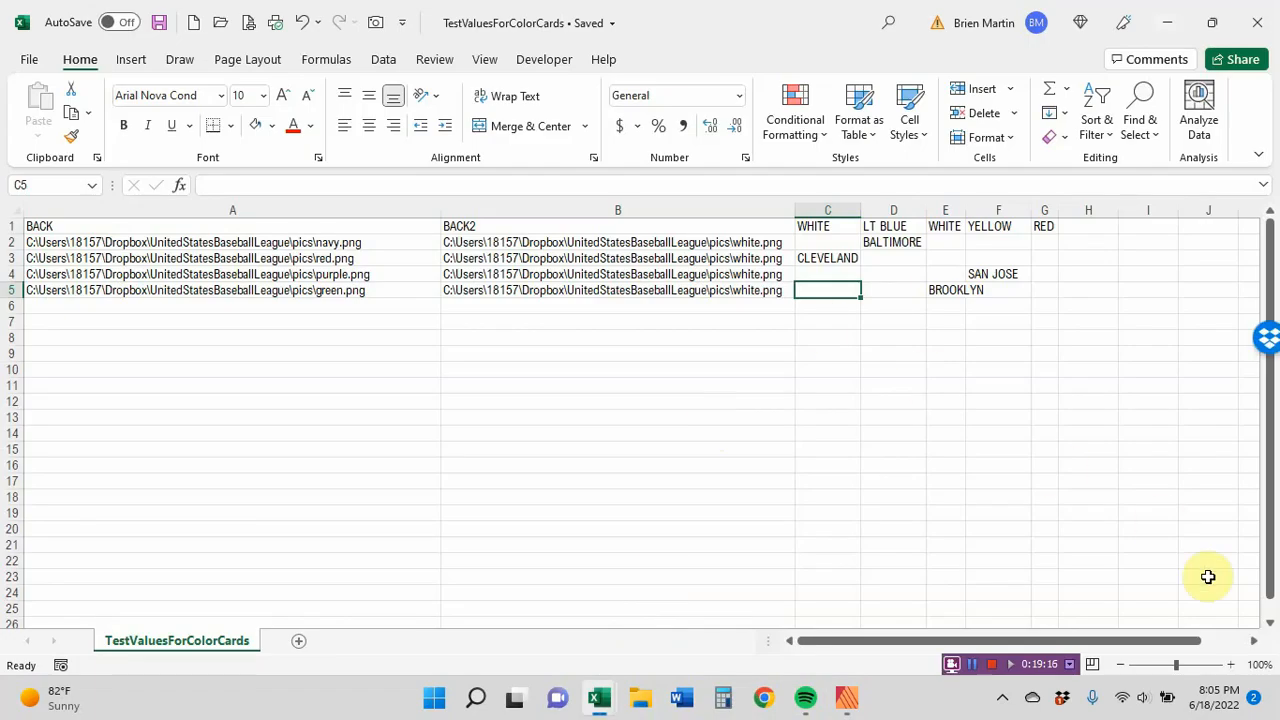
pyautogui.click(1254, 641)
pyautogui.click(1254, 641)
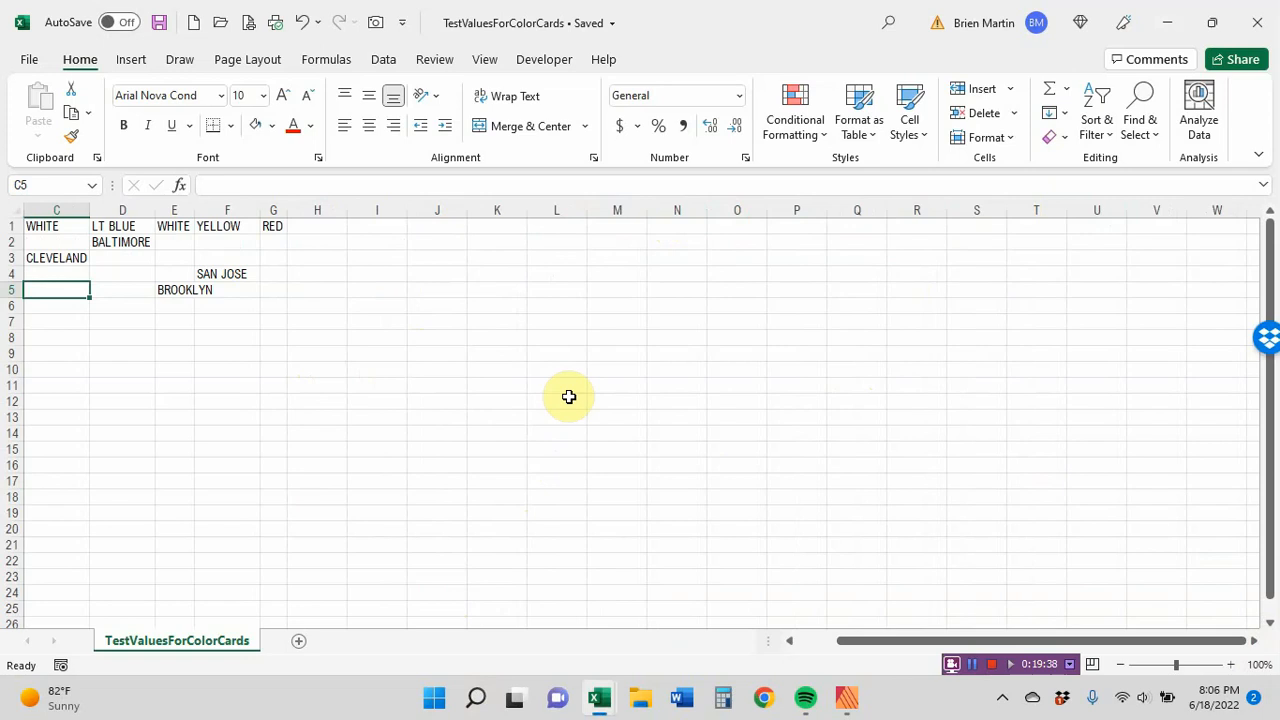
pyautogui.click(790, 642)
pyautogui.click(791, 645)
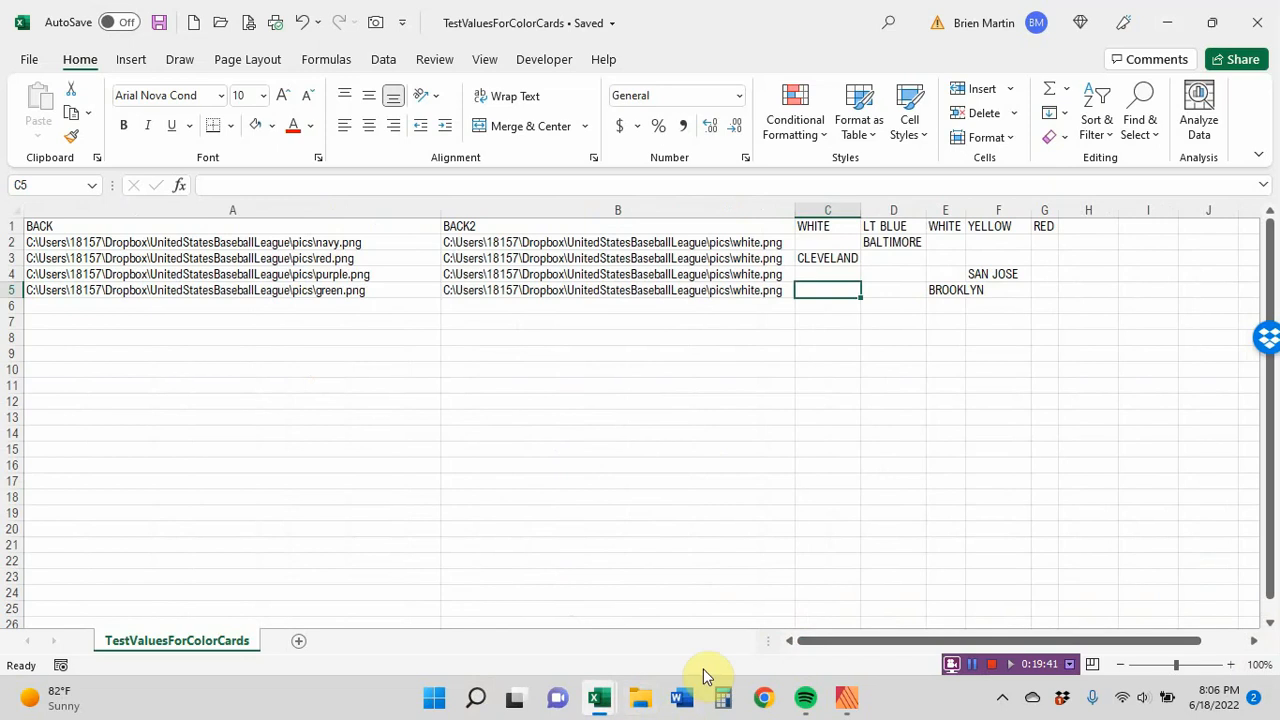
# Switch back to Affinity Publisher and close the untitled merged document without saving its changes
pyautogui.click(850, 698)
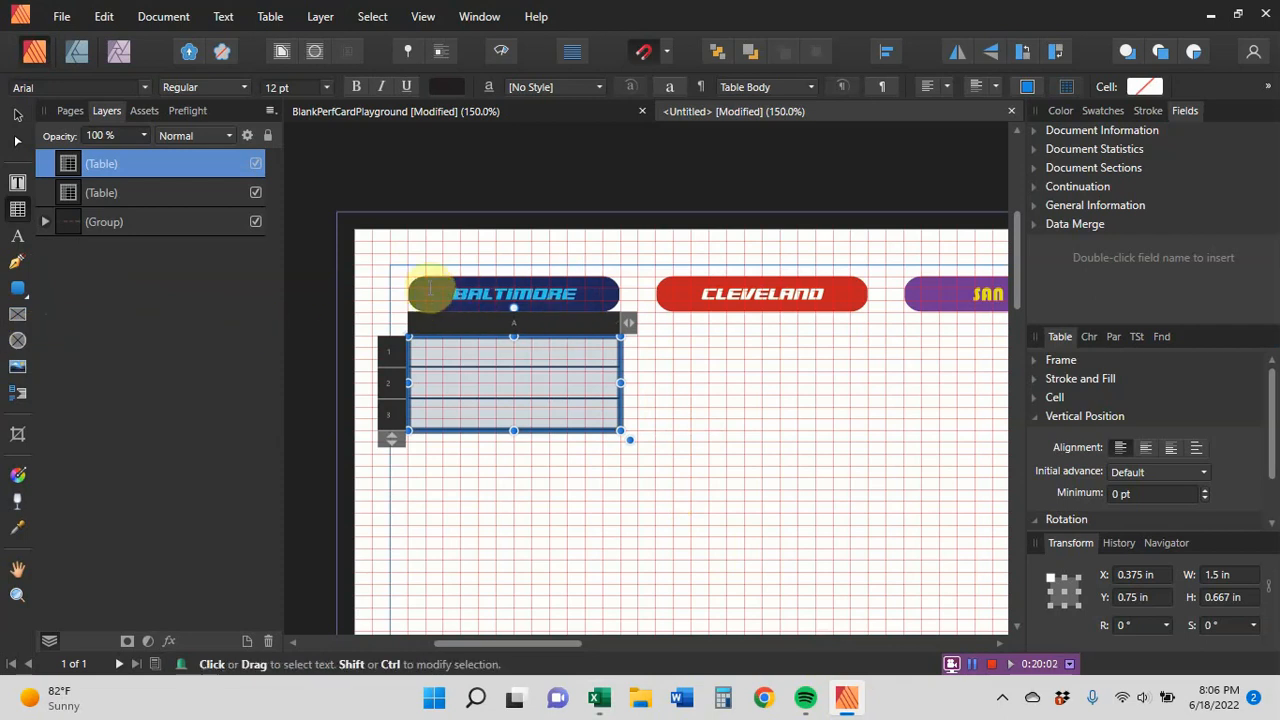
pyautogui.click(43, 220)
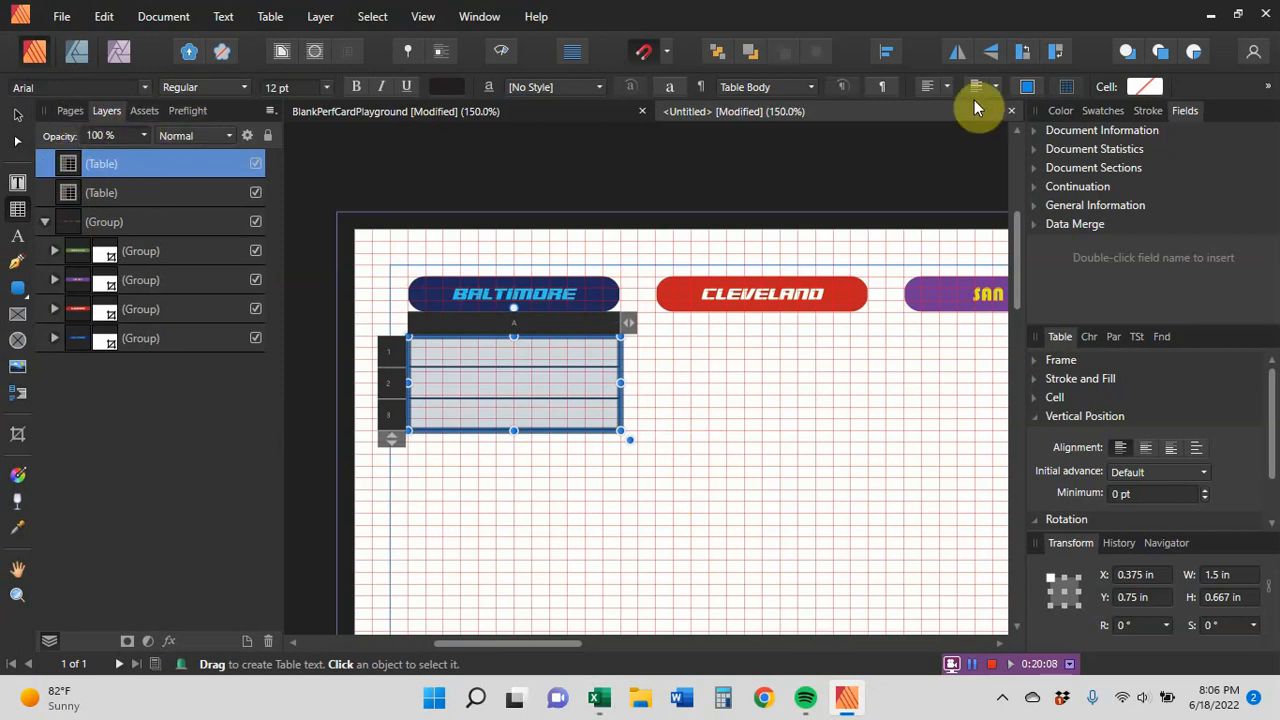
pyautogui.click(1011, 111)
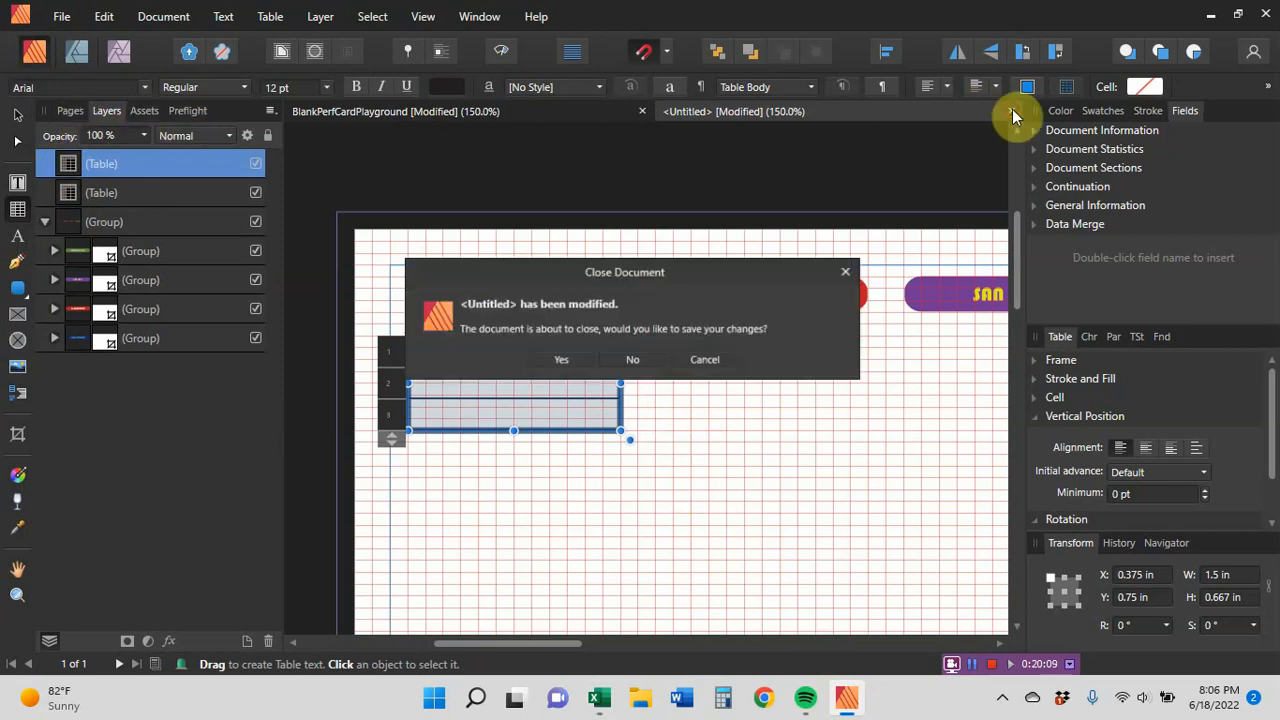
pyautogui.click(645, 364)
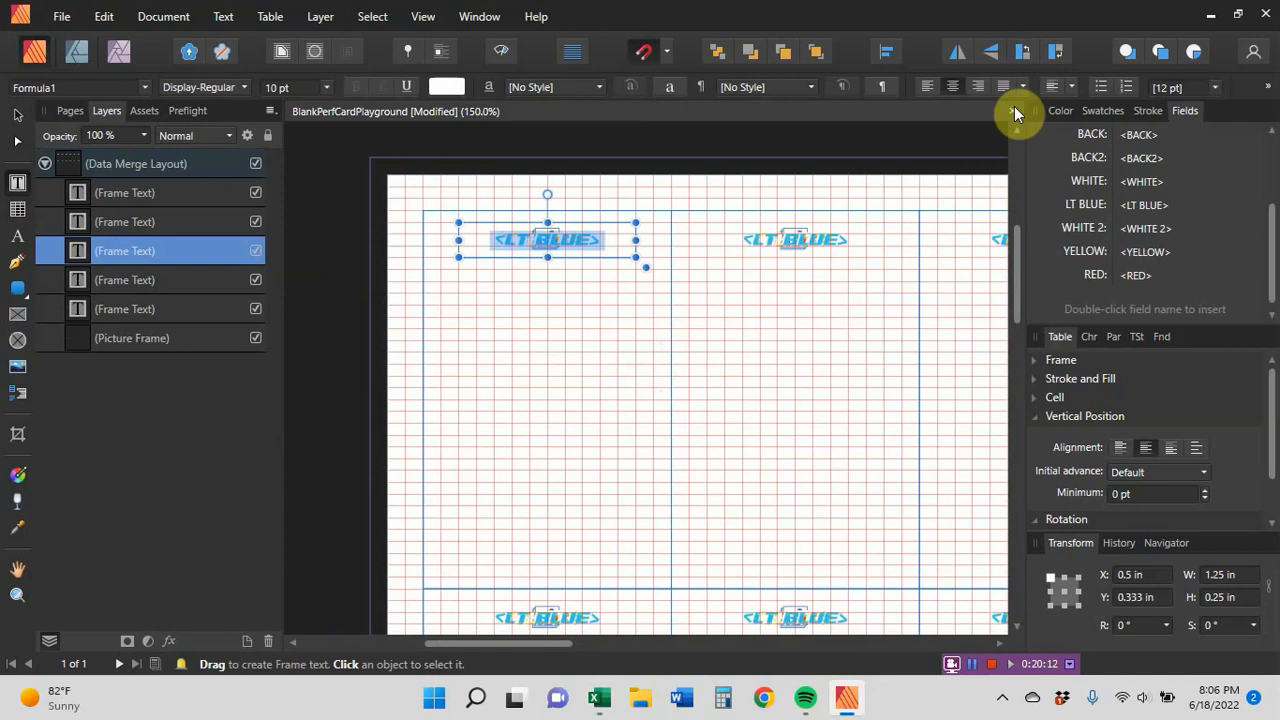
# Close the BlankPerfCardPlayground document and minimize the Affinity Publisher window
pyautogui.click(62, 25)
pyautogui.click(30, 146)
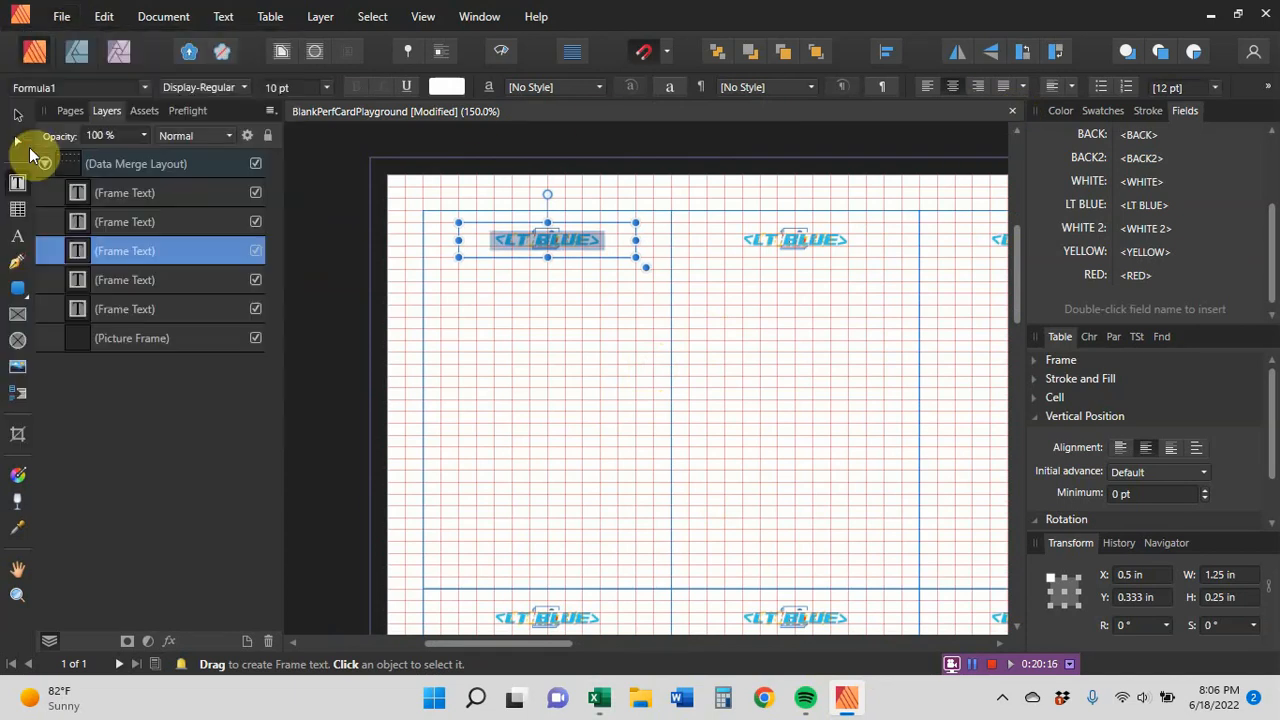
pyautogui.click(1012, 106)
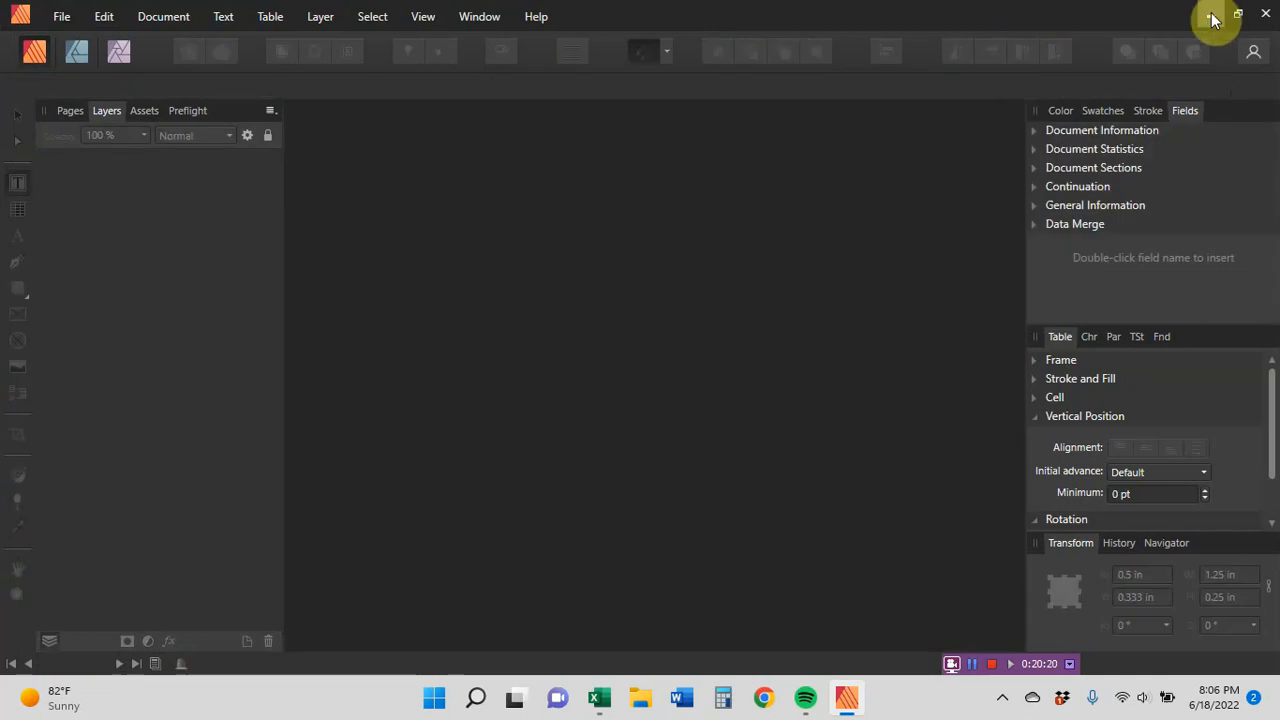
pyautogui.click(1210, 16)
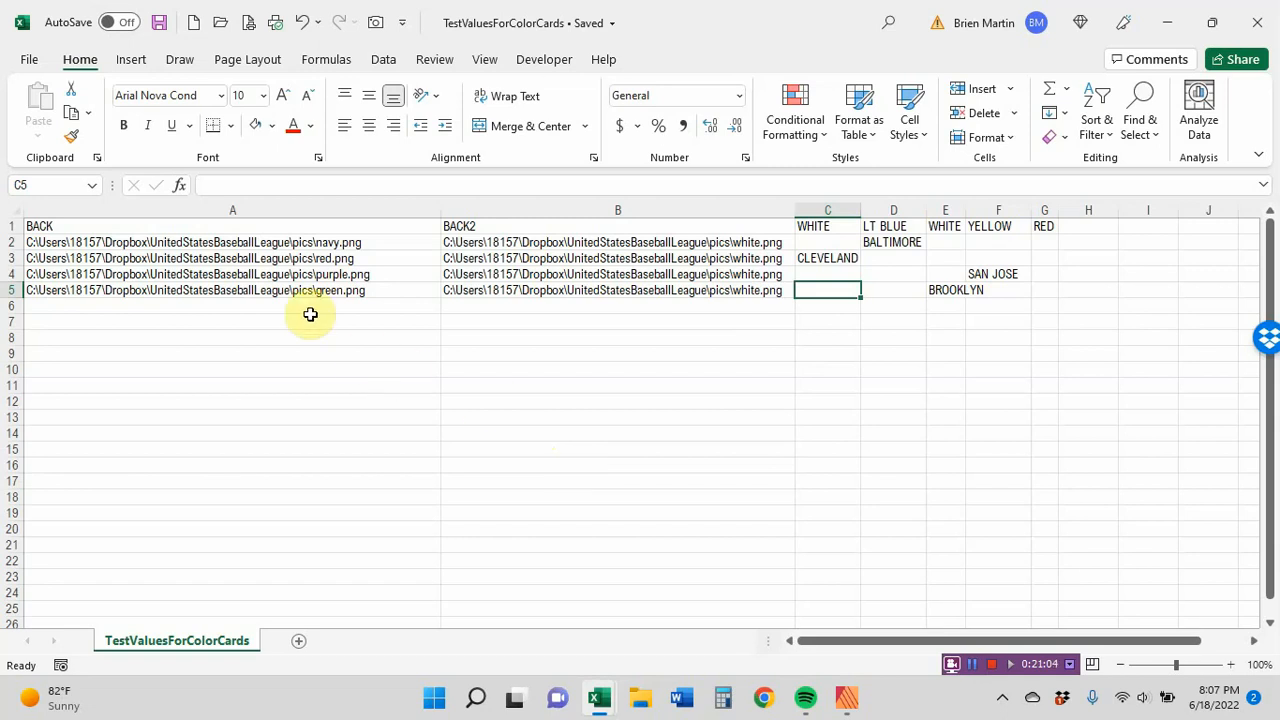
# Close the TestValuesForColorCards workbook and the Book2 workbook, discarding the changes to Book2
pyautogui.click(30, 244)
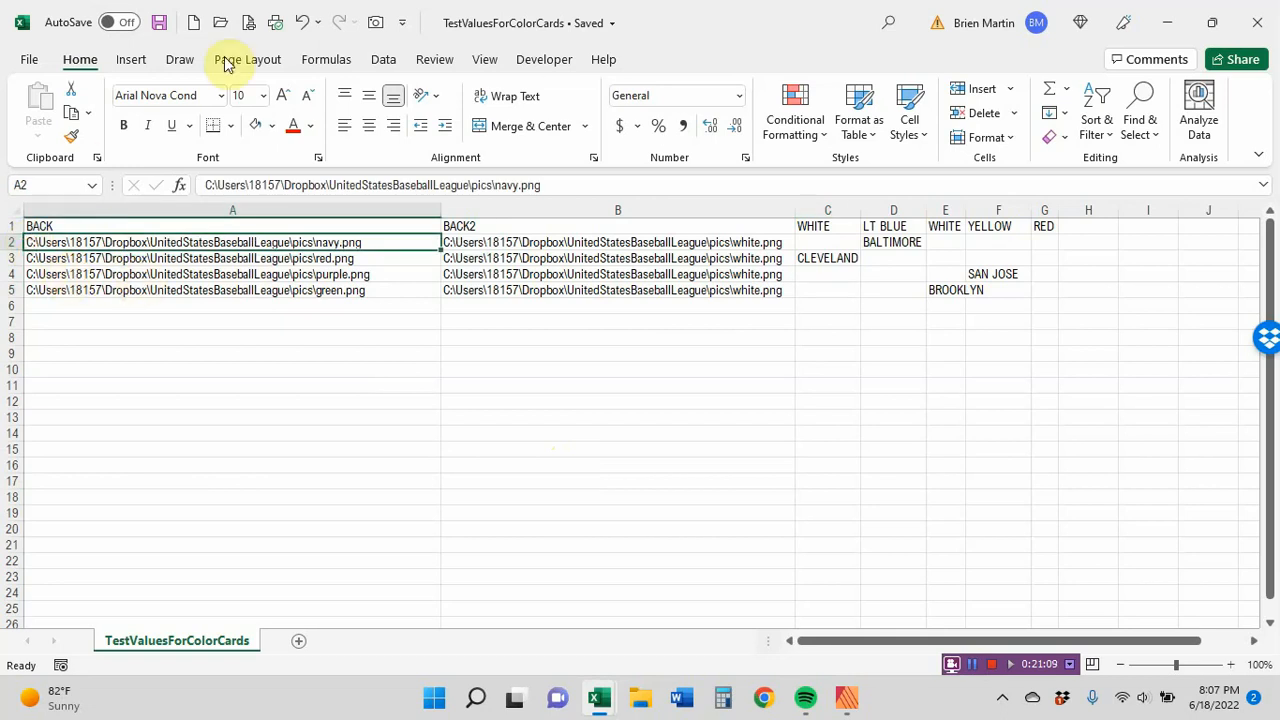
pyautogui.click(1257, 22)
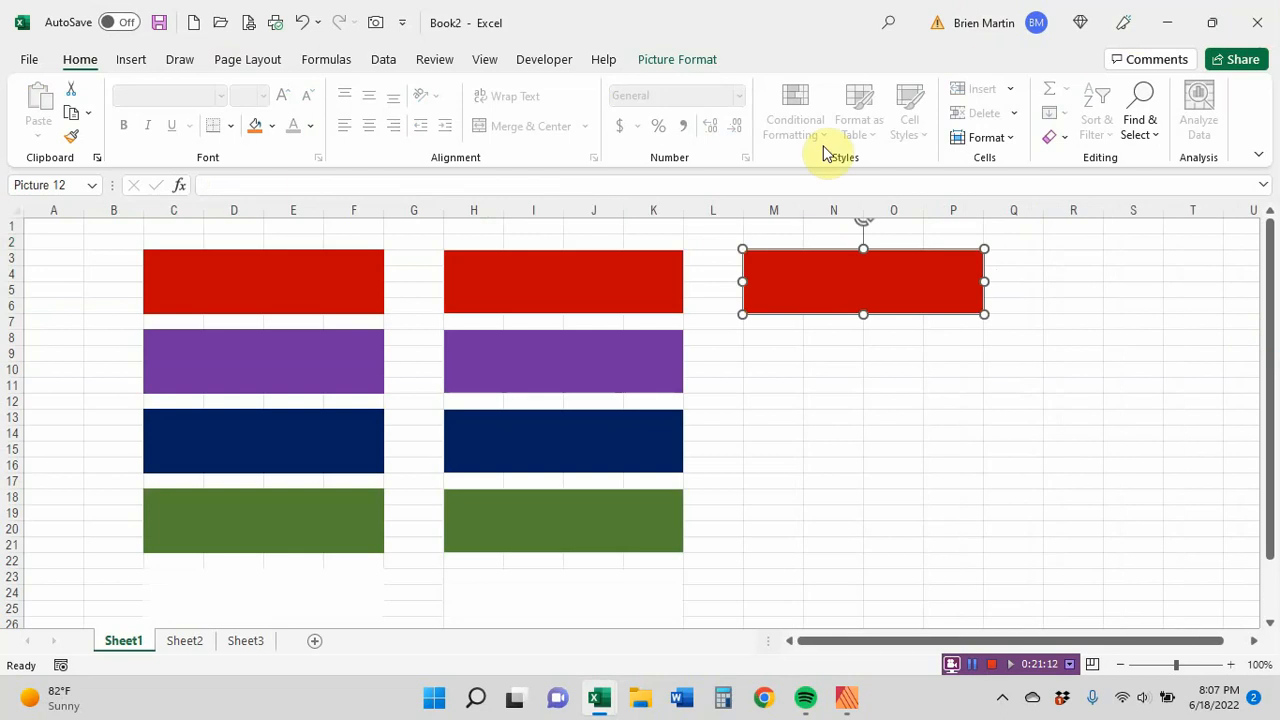
pyautogui.click(1257, 22)
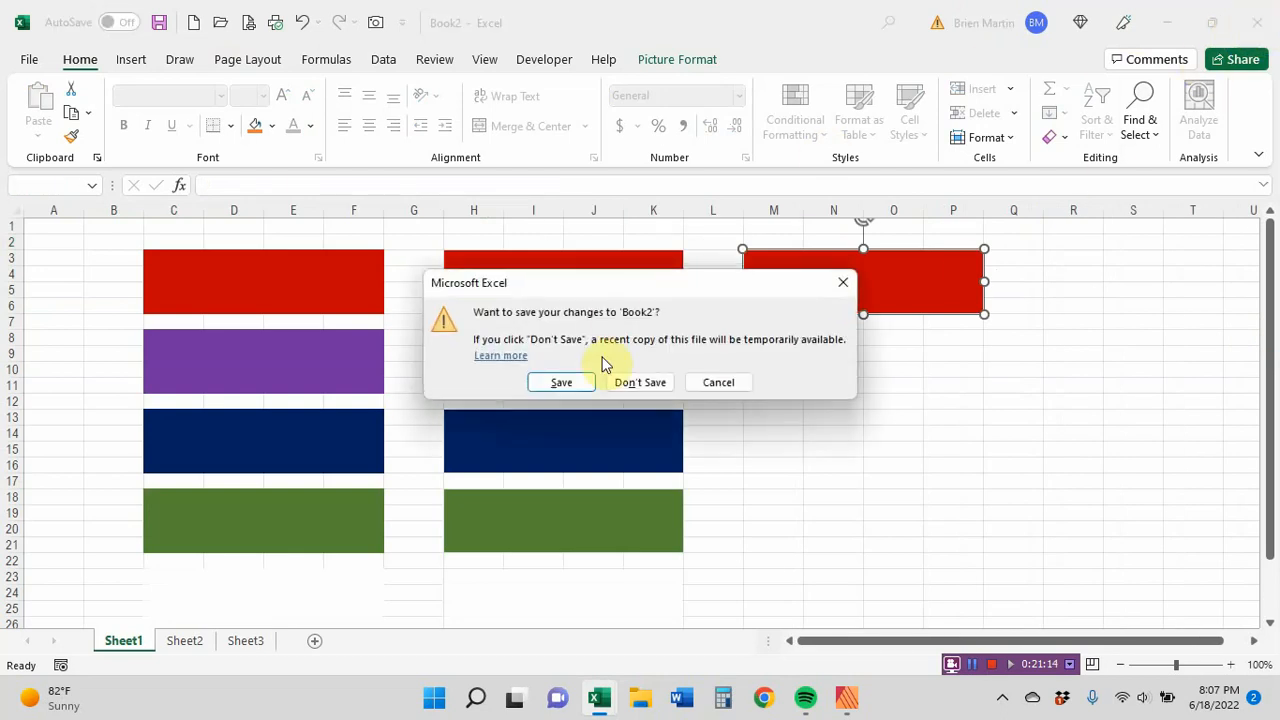
pyautogui.click(634, 382)
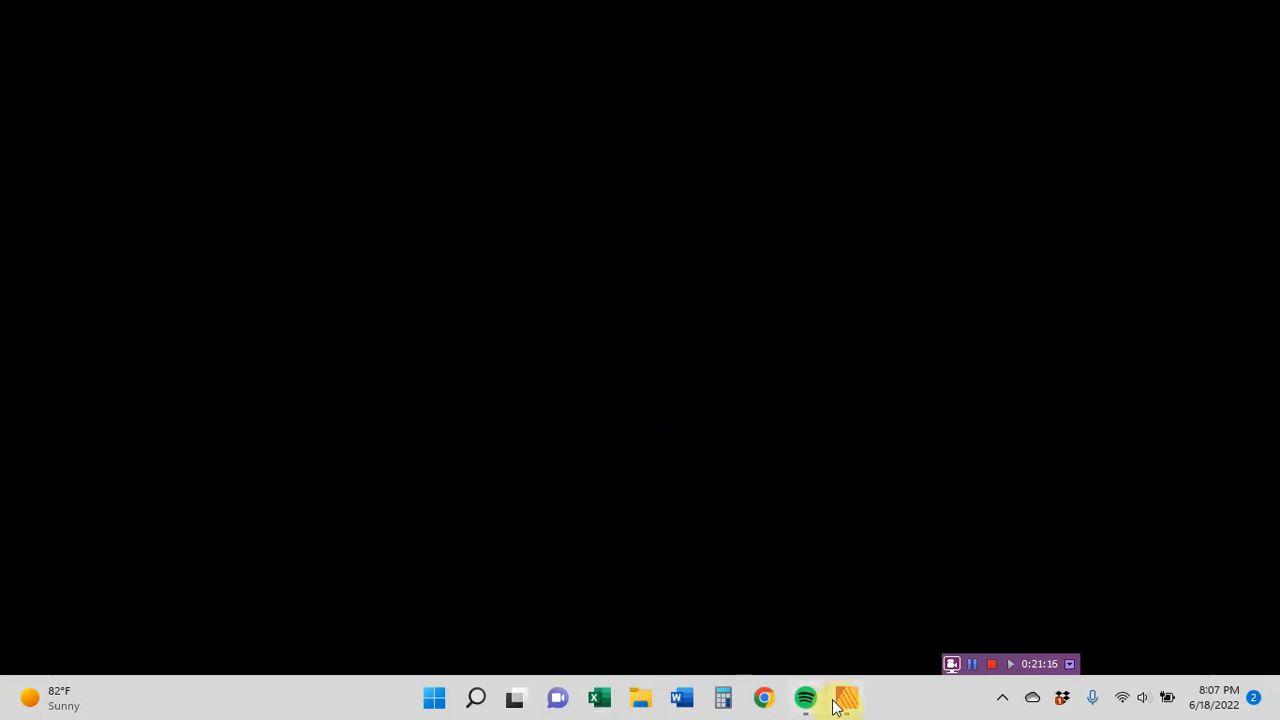